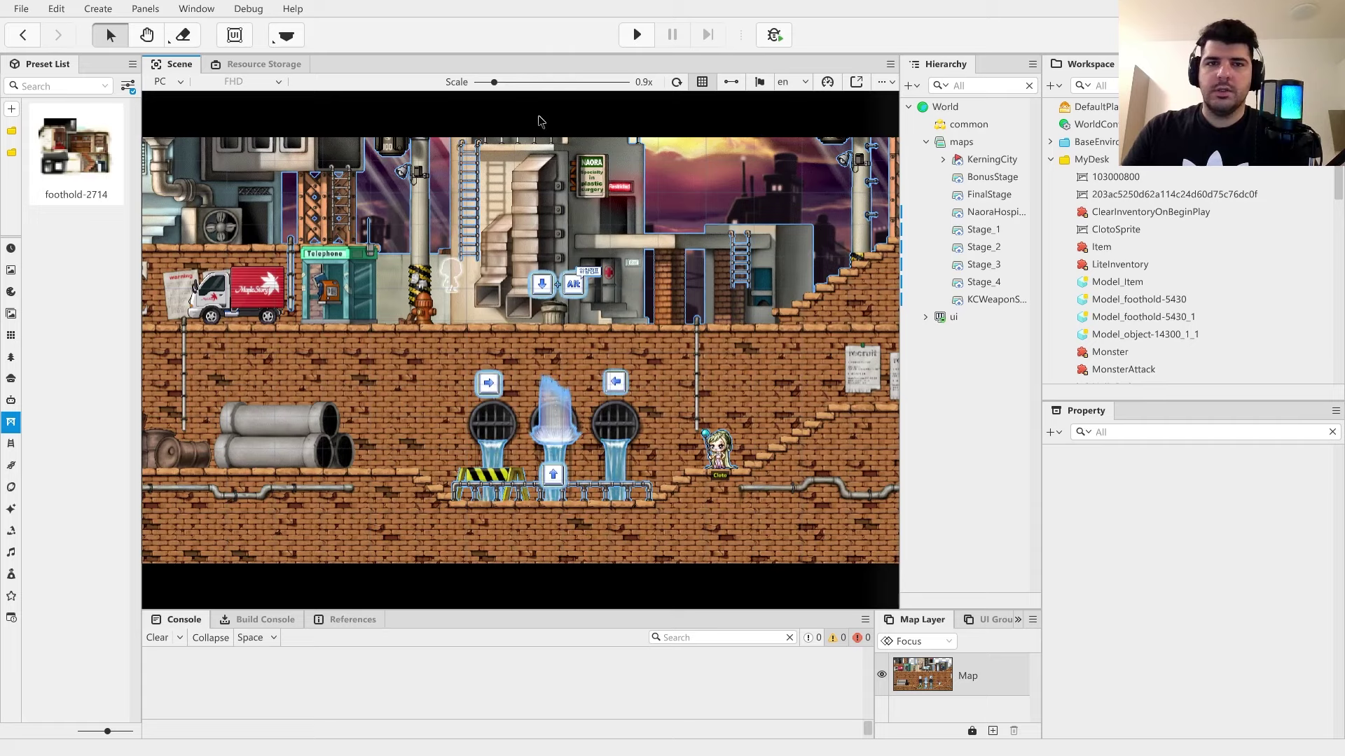
# - Create a new map in the world, name it SlimeTree, and open it in the scene
pyautogui.rightClick(966, 145)
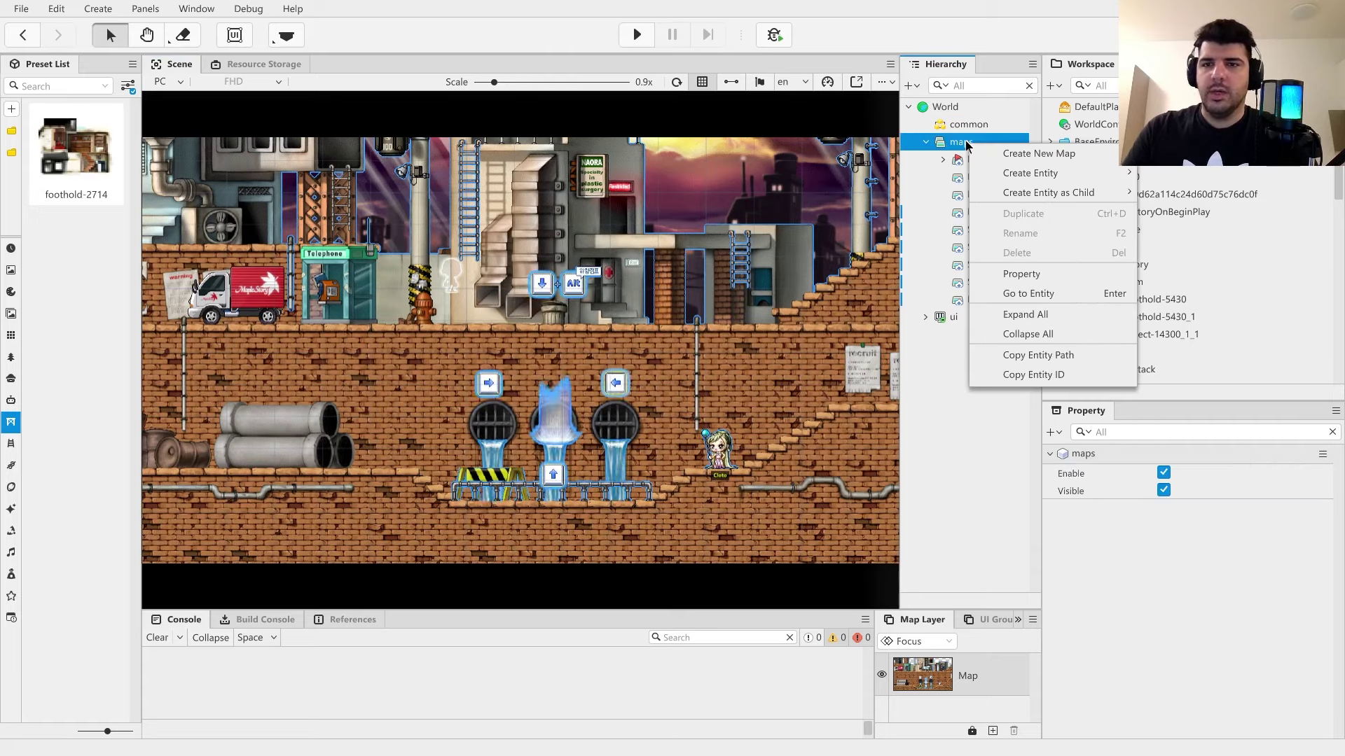
pyautogui.click(1040, 156)
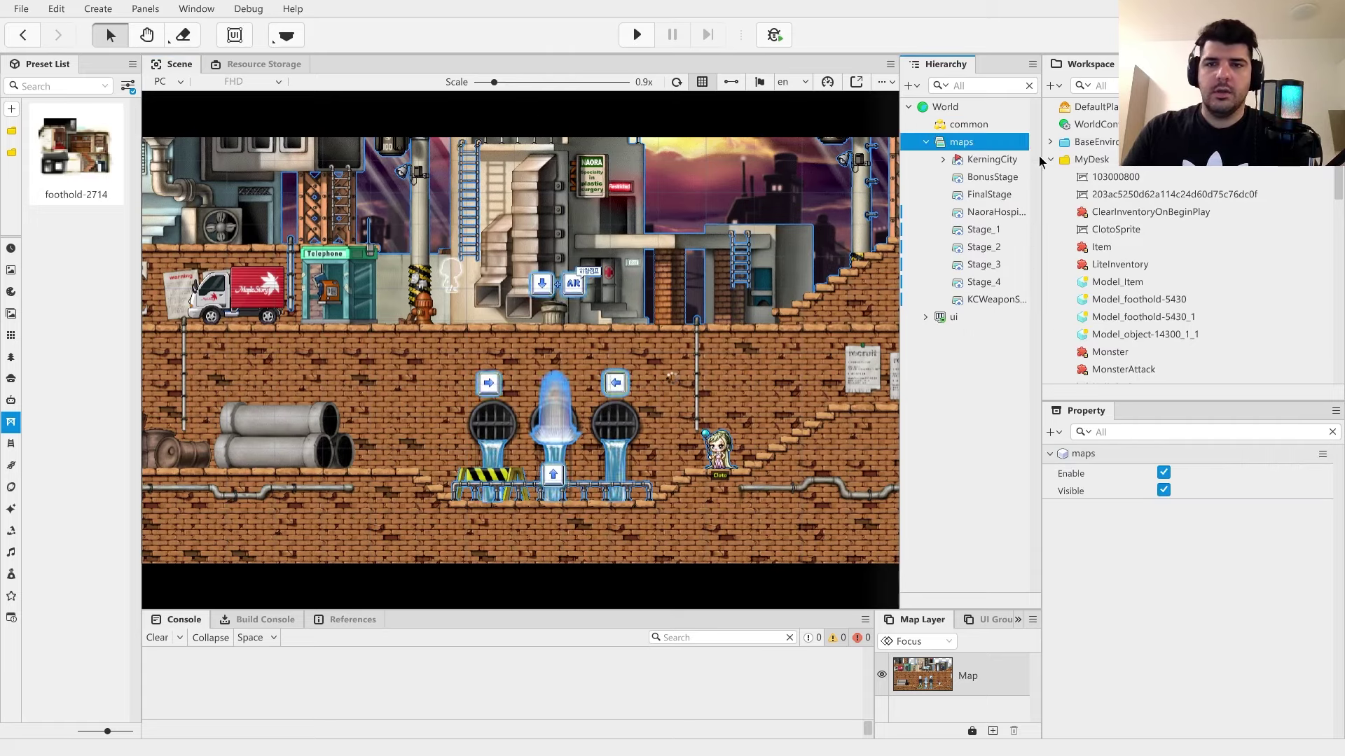
pyautogui.rightClick(987, 321)
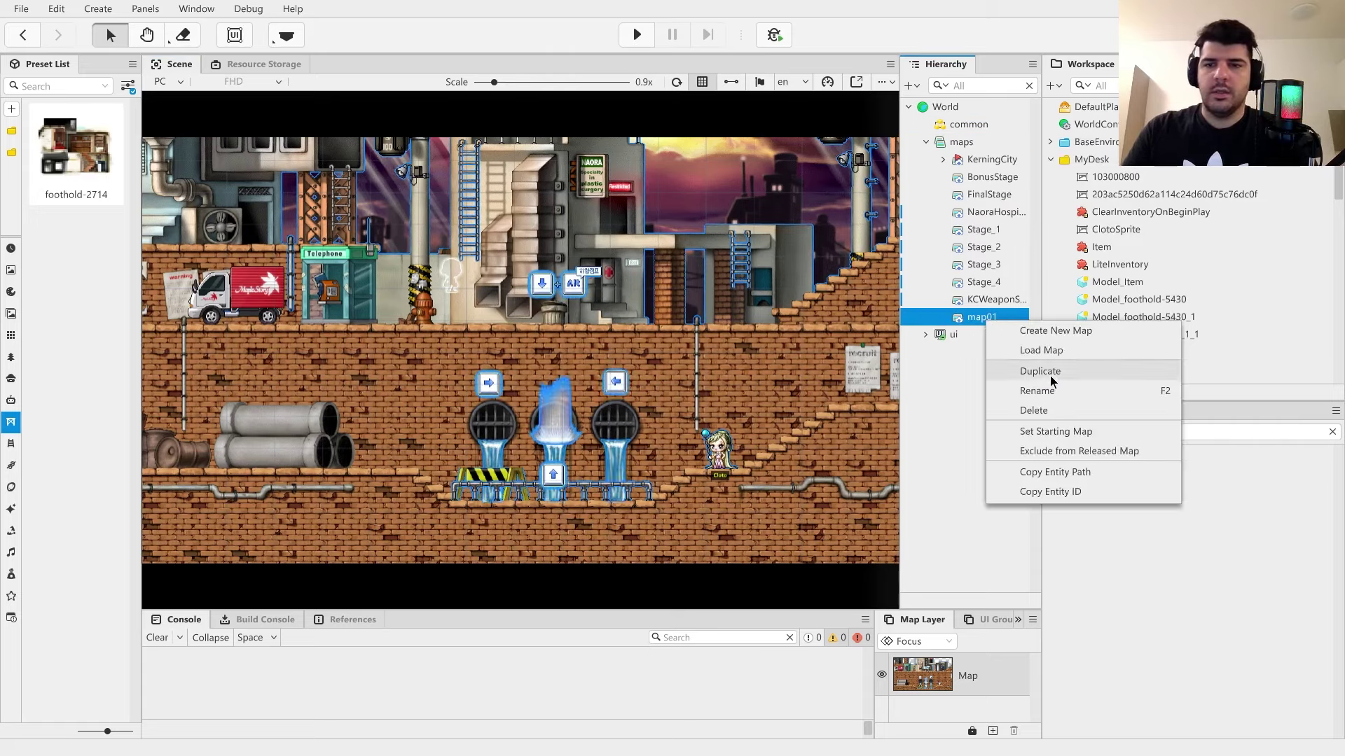
pyautogui.click(1058, 392)
pyautogui.press('capslock')
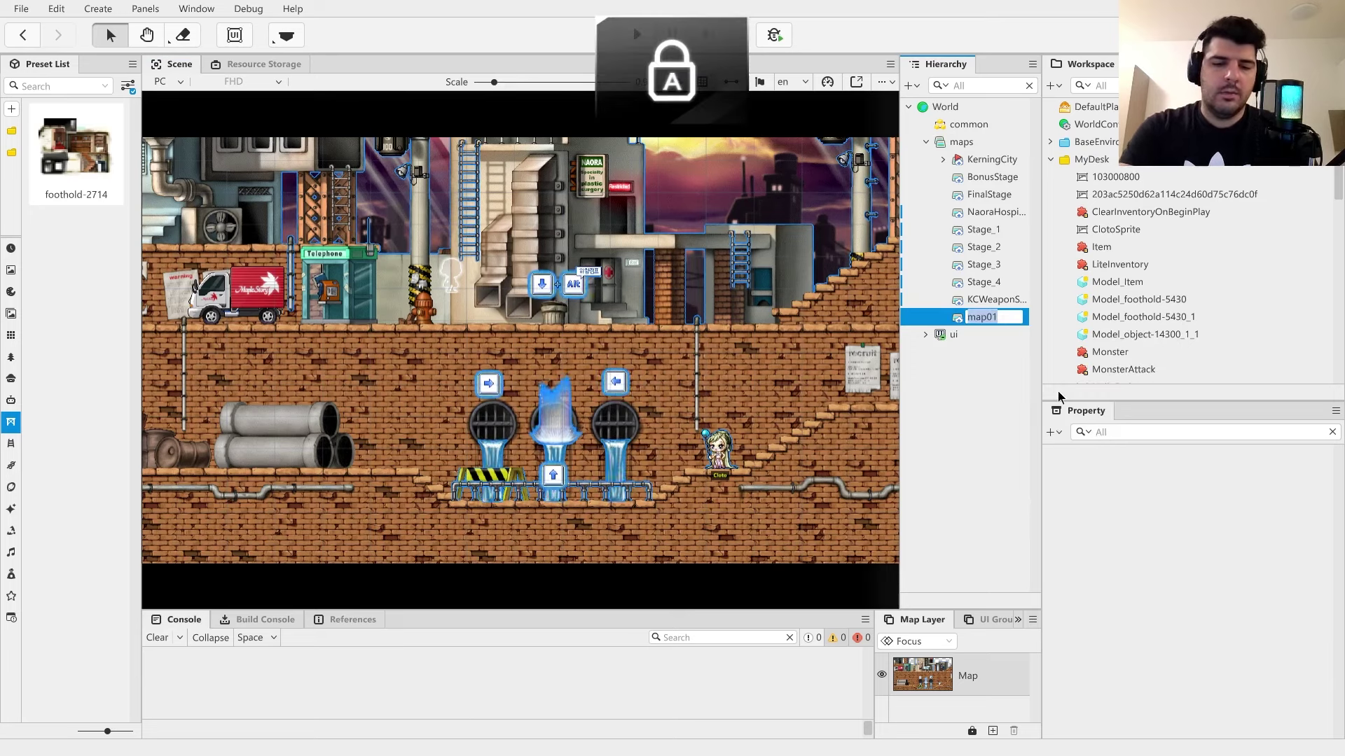
pyautogui.write('S')
pyautogui.press('capslock')
pyautogui.write('lime')
pyautogui.press('capslock')
pyautogui.write('T')
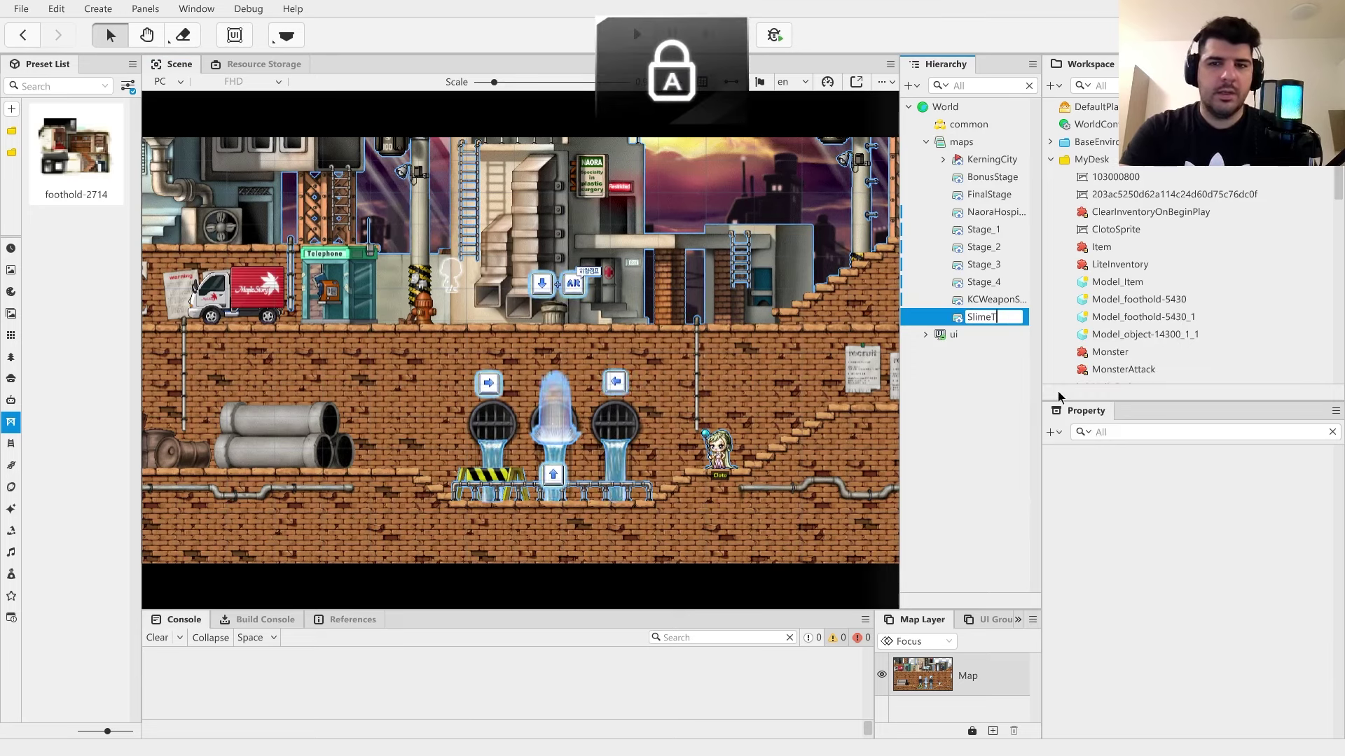
pyautogui.press('capslock')
pyautogui.write('ree')
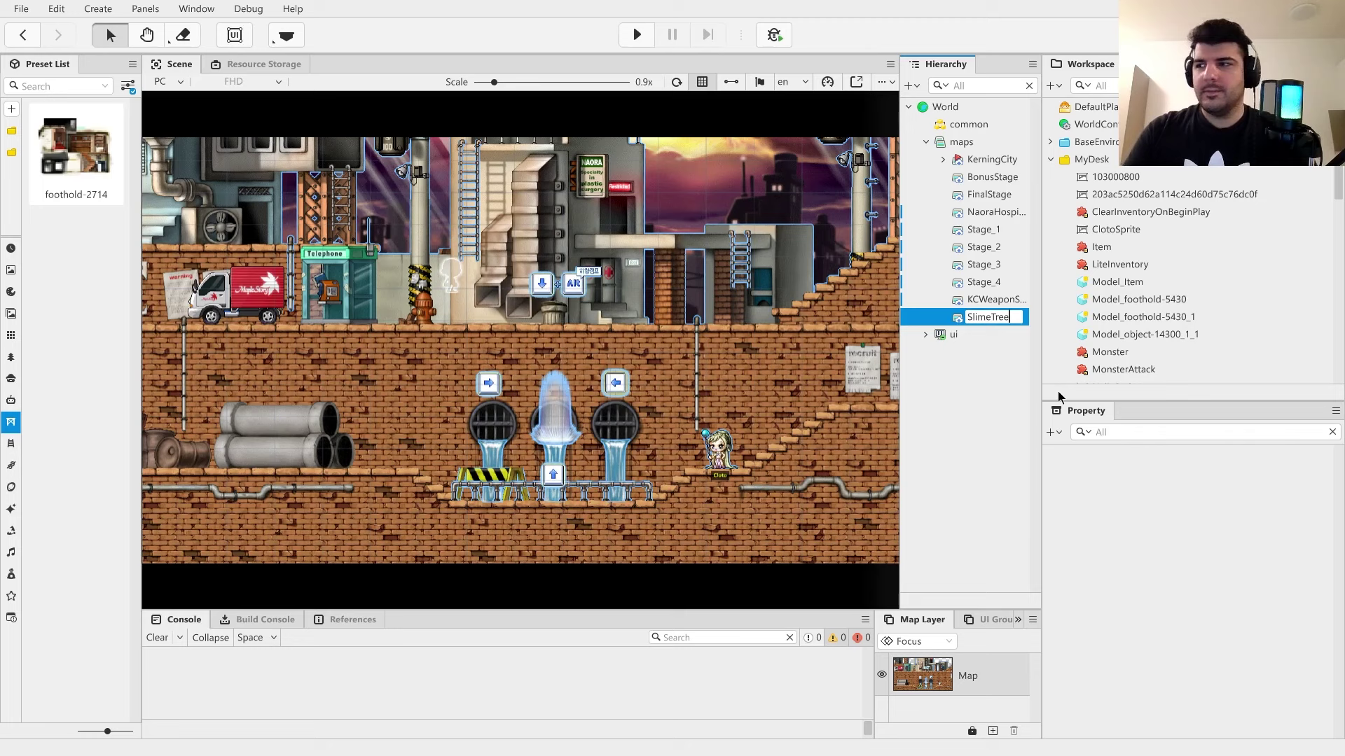
pyautogui.press('Return')
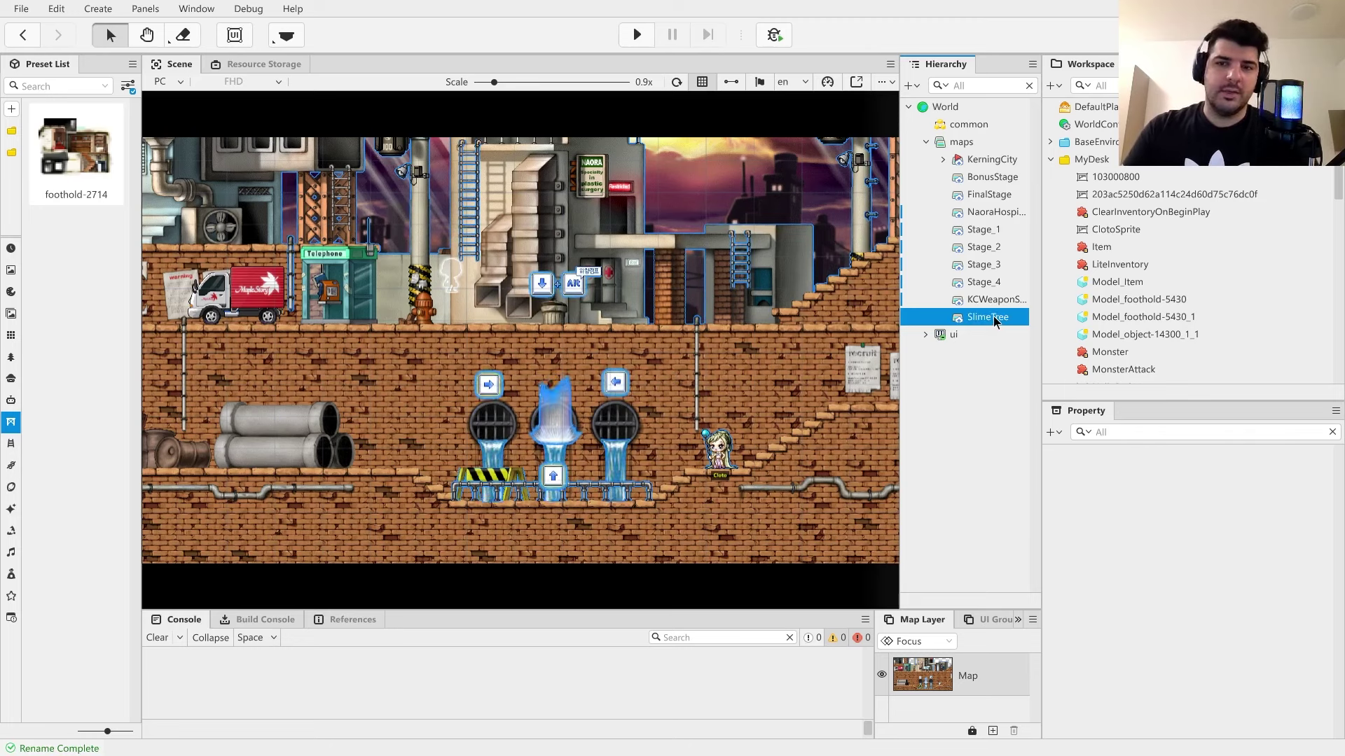
pyautogui.doubleClick(988, 317)
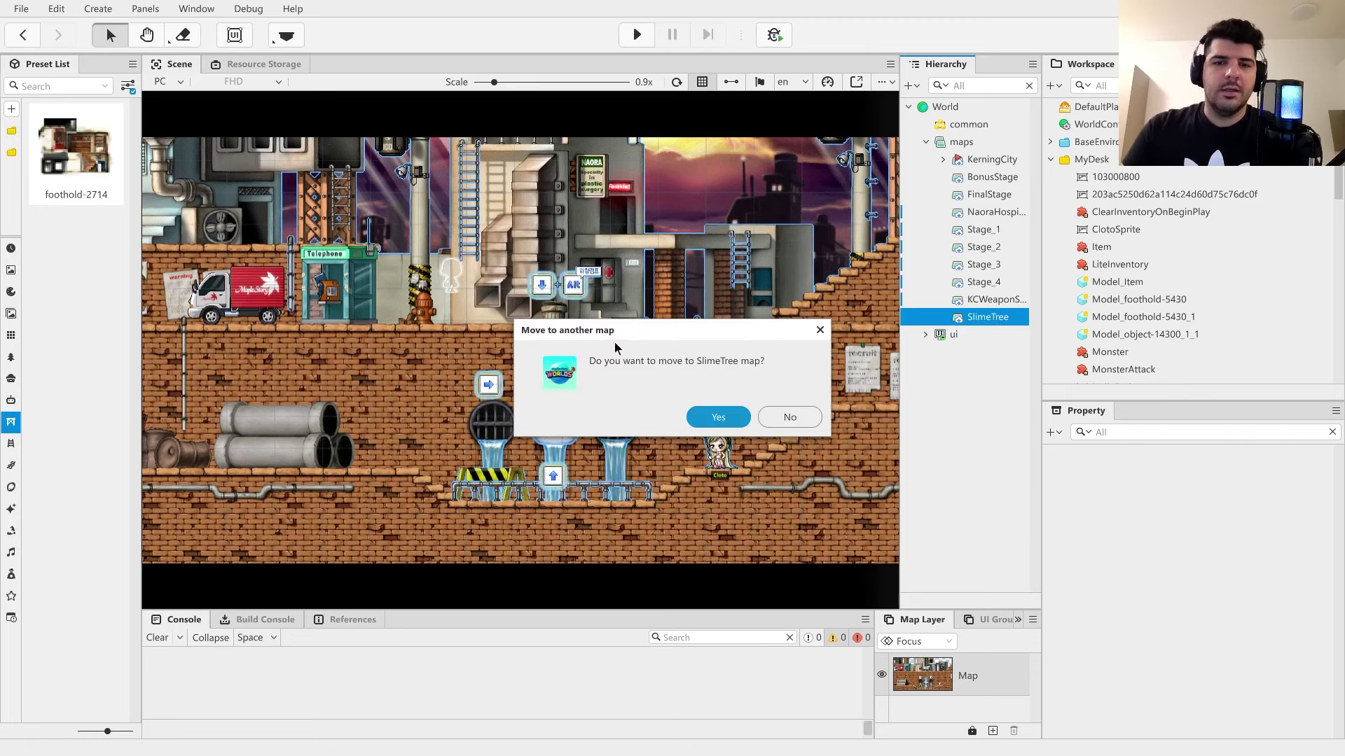
pyautogui.click(720, 418)
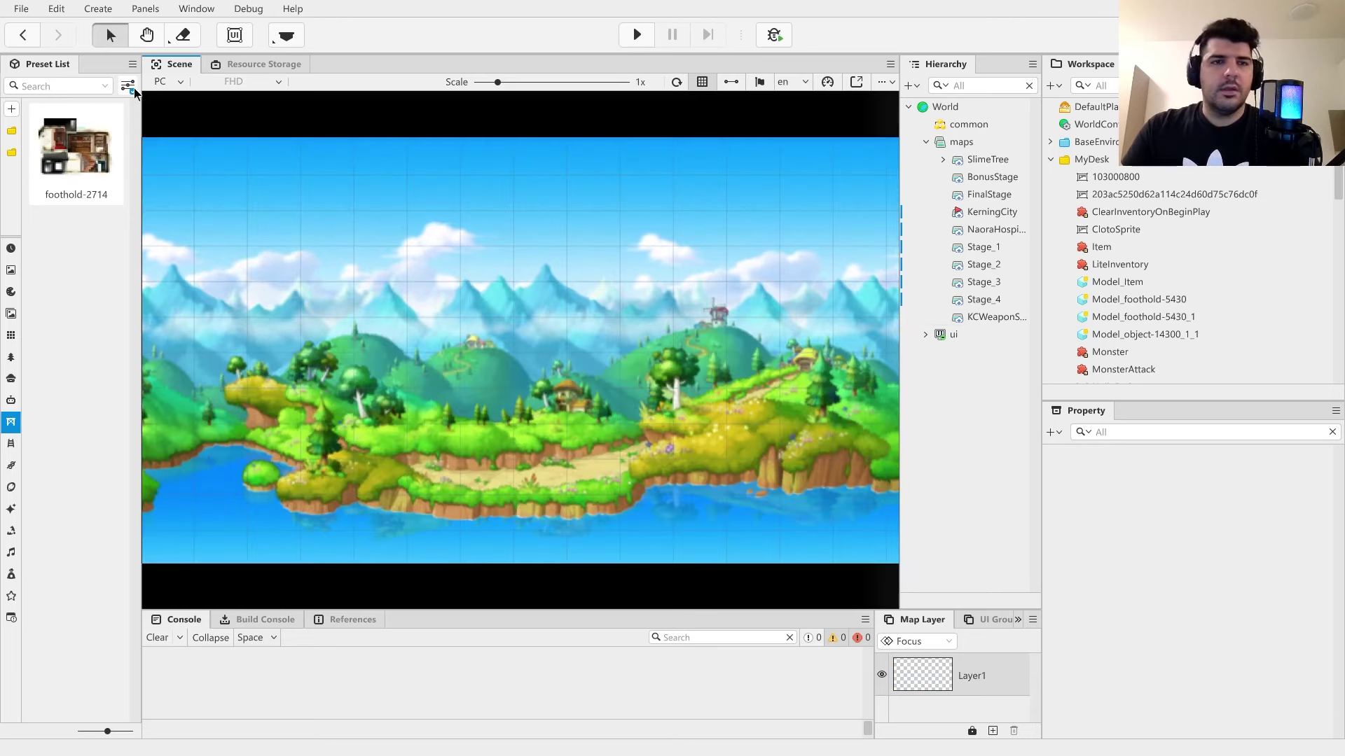
# - Search the MapleStory maps for "Dungeon" and load the South Forest Tree Dungeon map into the SlimeTree map
pyautogui.click(197, 9)
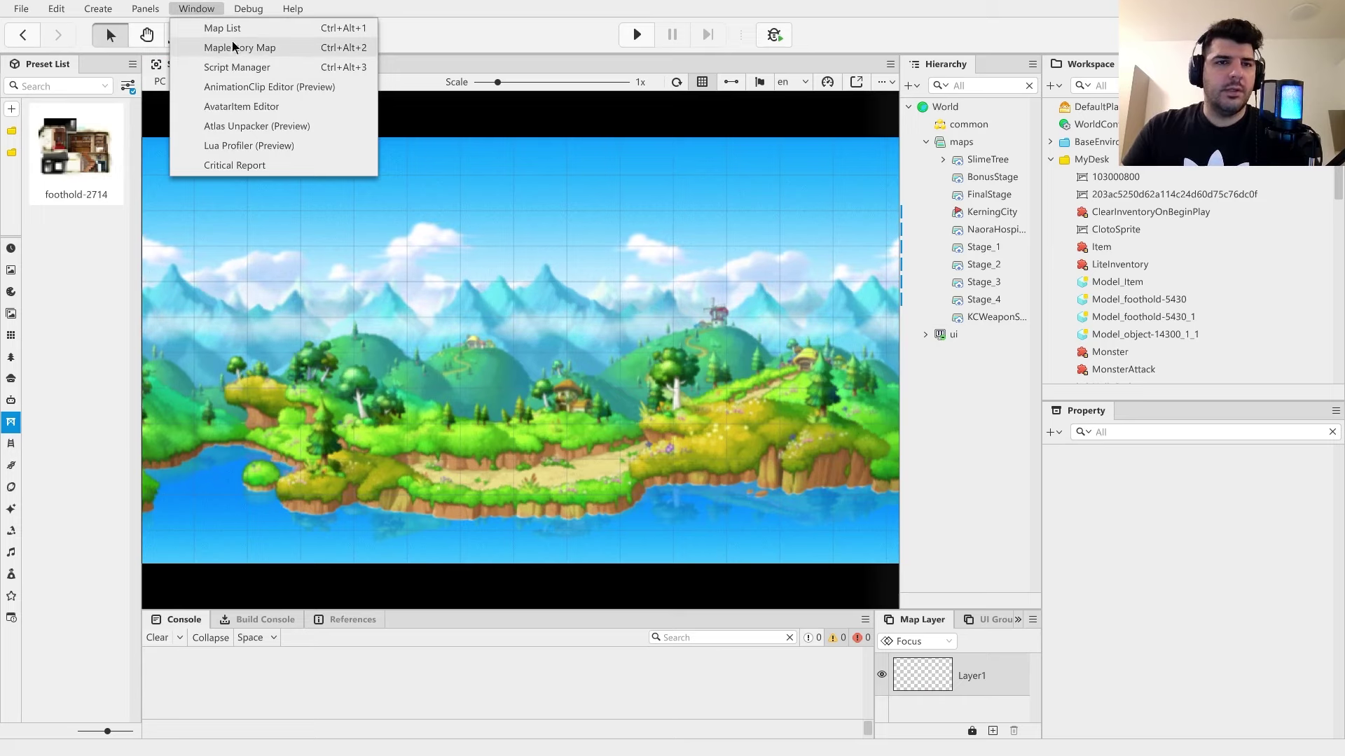
pyautogui.click(290, 56)
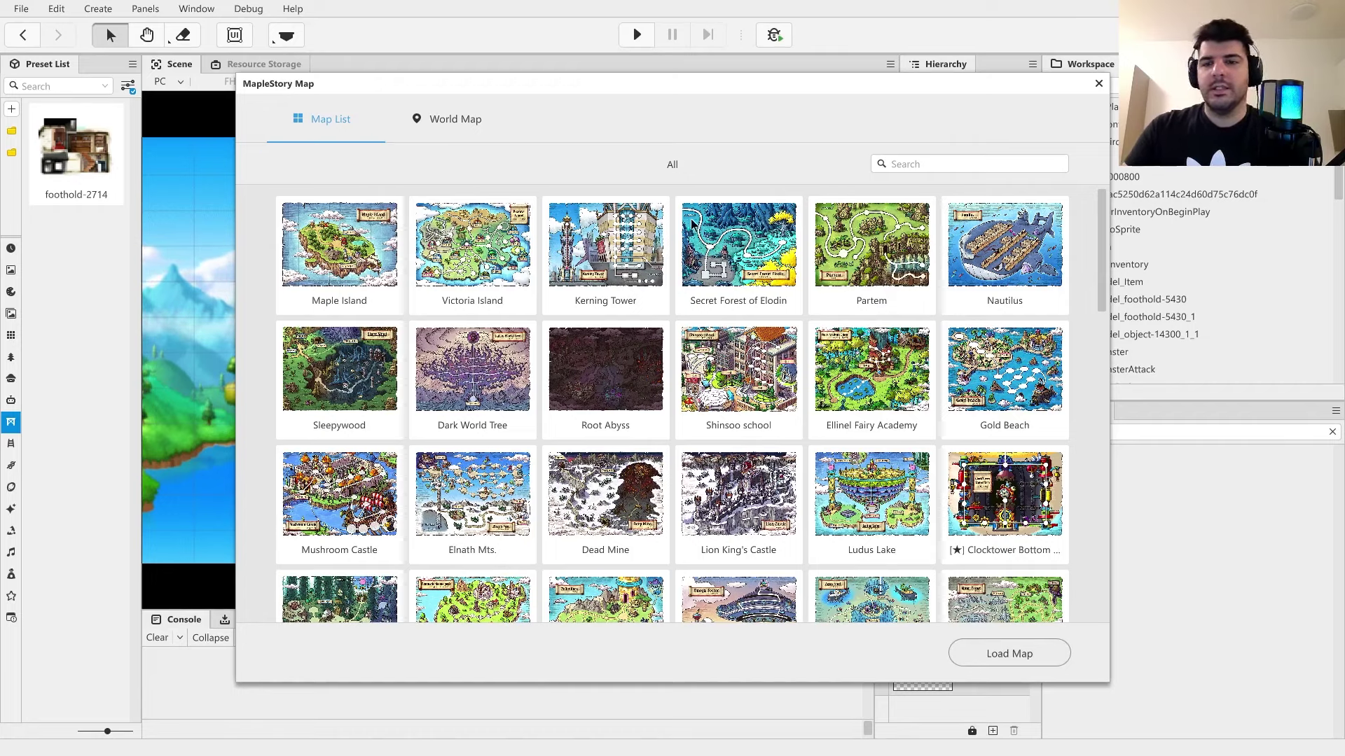
pyautogui.click(942, 162)
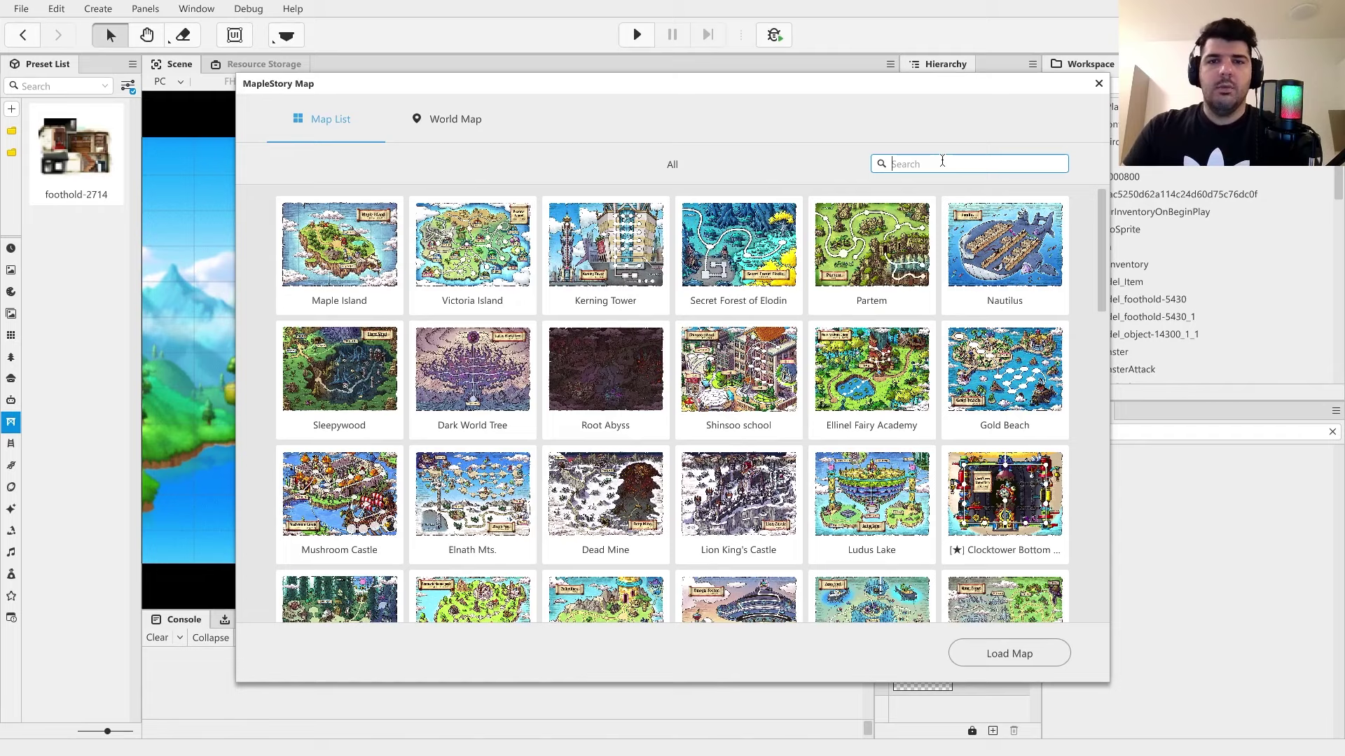
pyautogui.press('capslock')
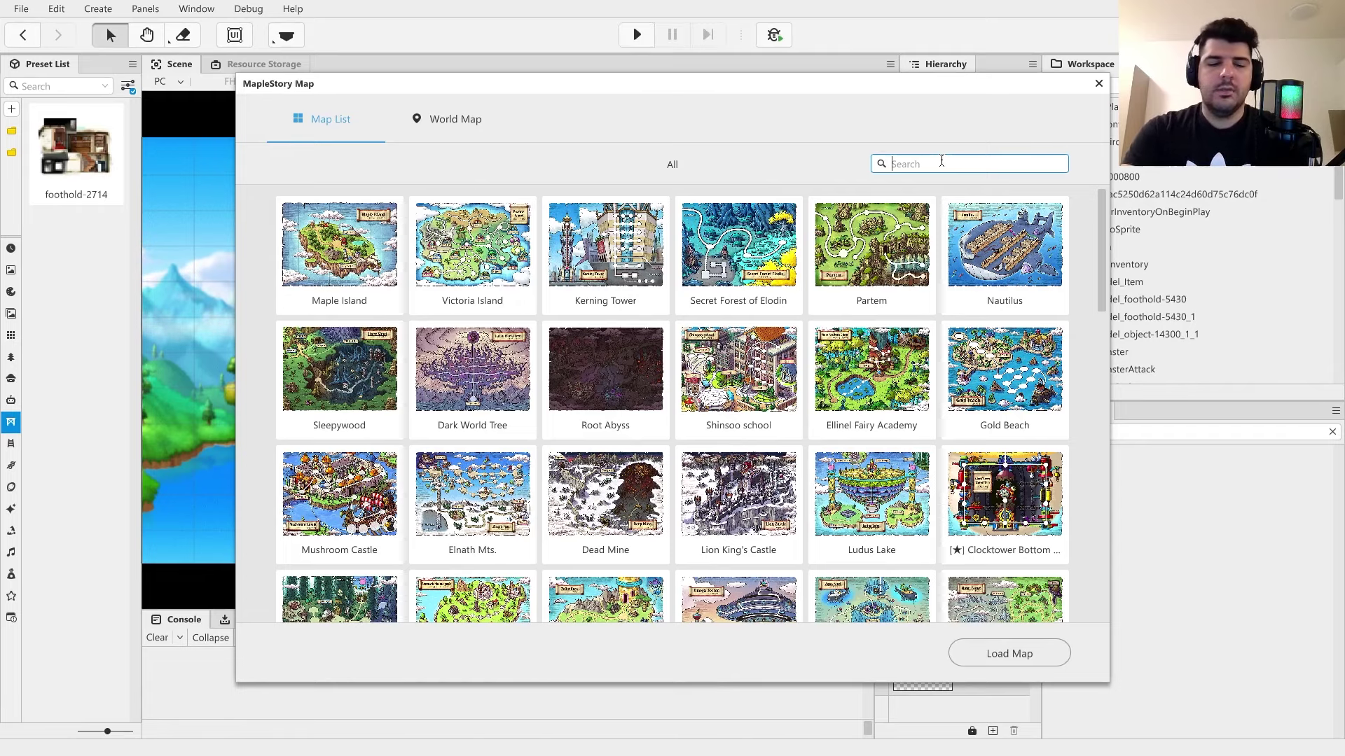
pyautogui.write('D')
pyautogui.press('capslock')
pyautogui.write('unge')
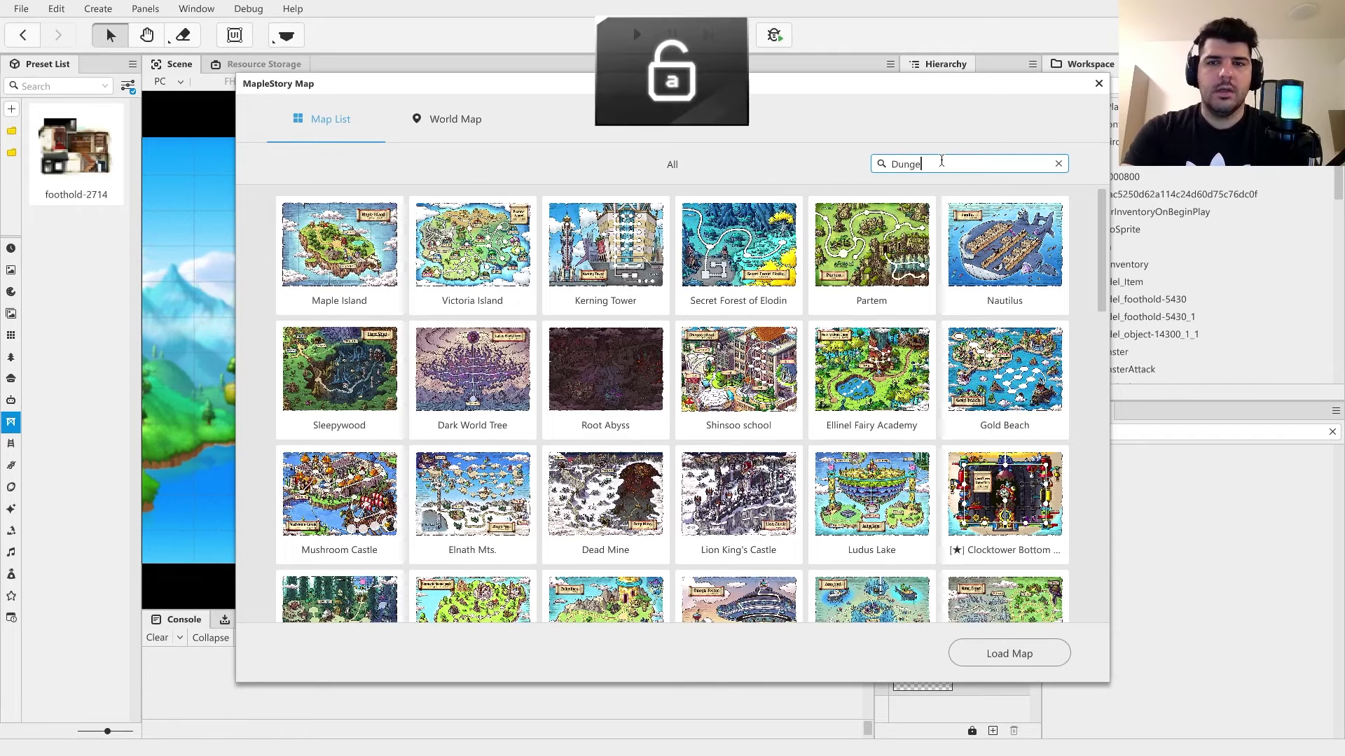
pyautogui.write('on')
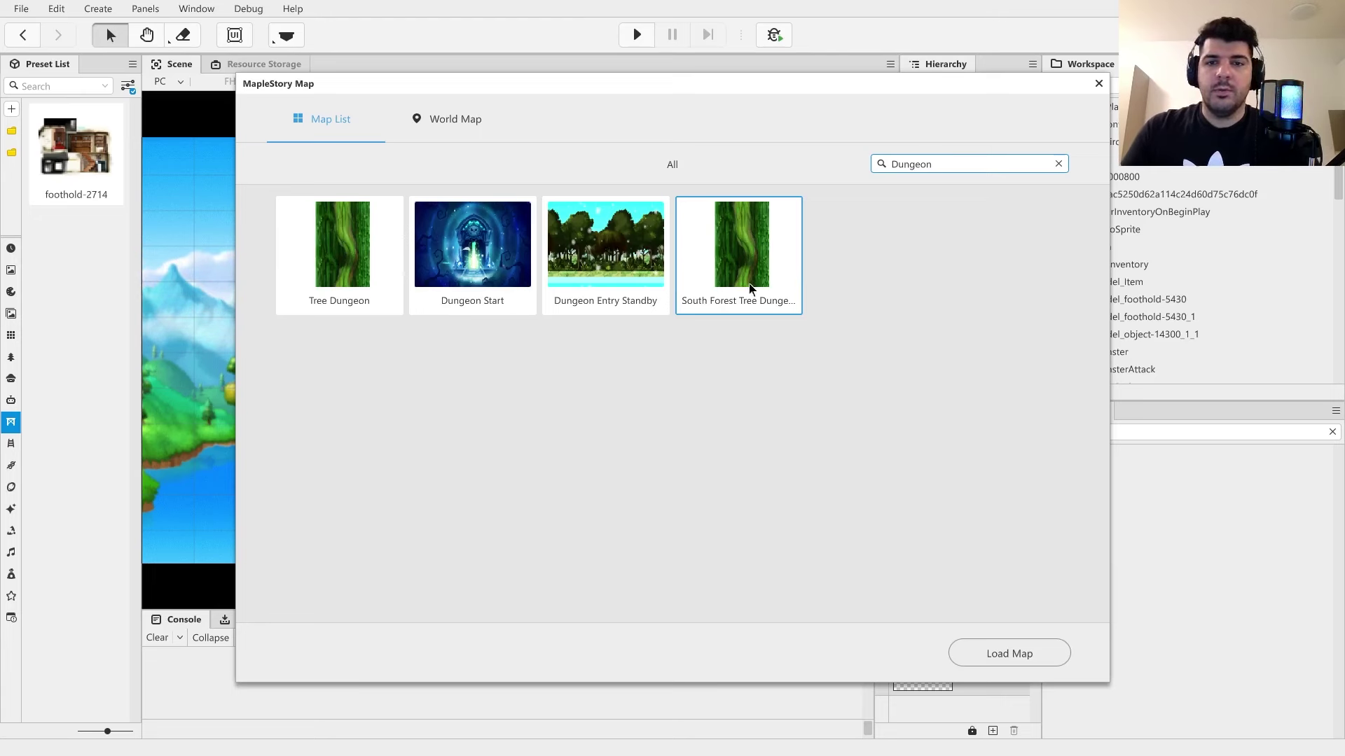
pyautogui.click(749, 257)
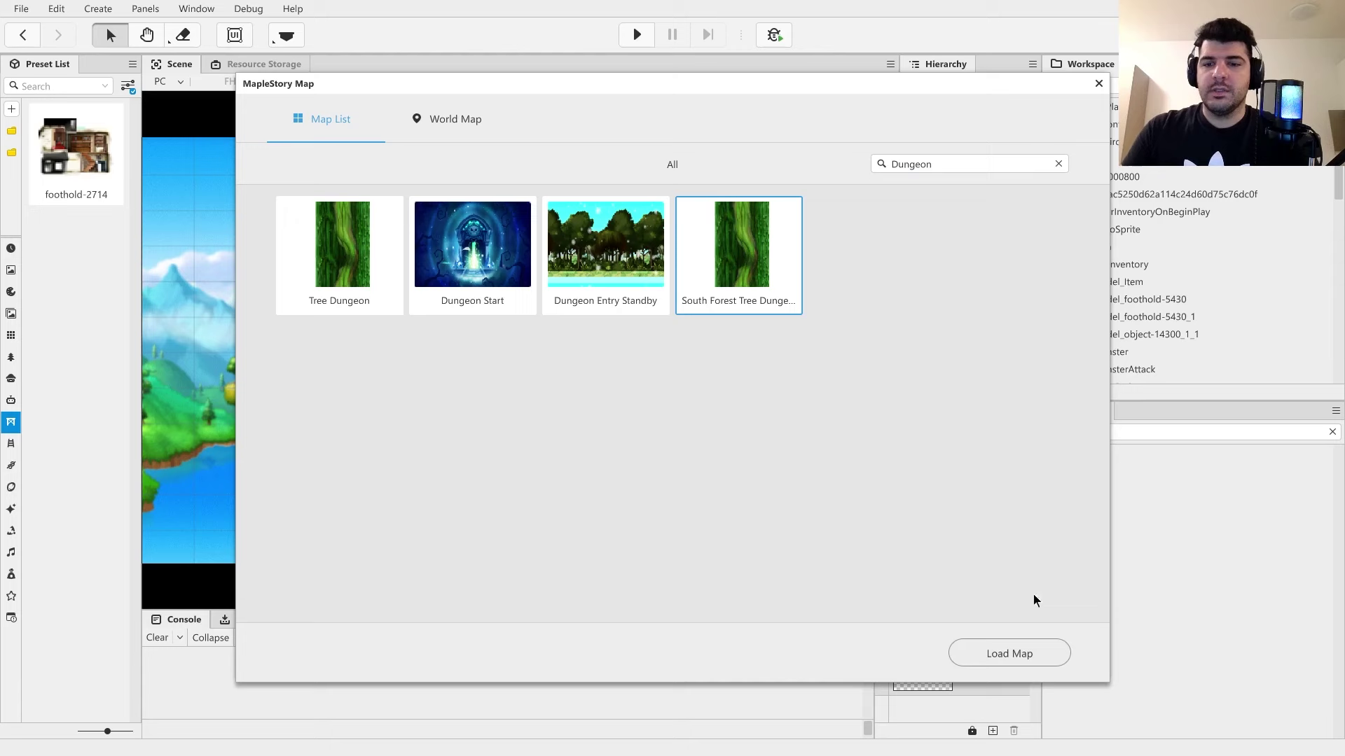
pyautogui.click(1023, 654)
pyautogui.click(716, 417)
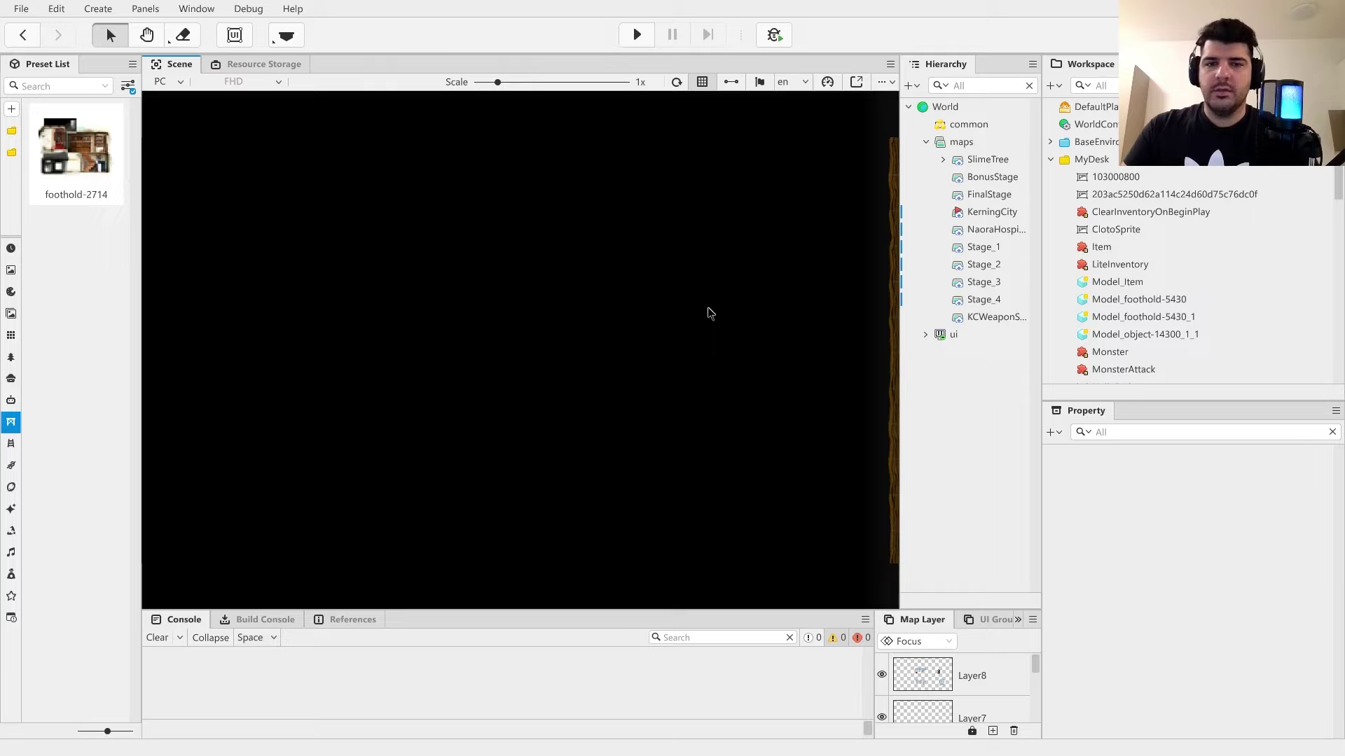
# - Delete the NPC on the small ledge and move one of the spawn points beside it to the empty area left of the tree
pyautogui.moveTo(711, 314); pyautogui.dragTo(196, 318)
pyautogui.moveTo(578, 280); pyautogui.dragTo(431, 423)
pyautogui.scroll(-4, 540, 363)
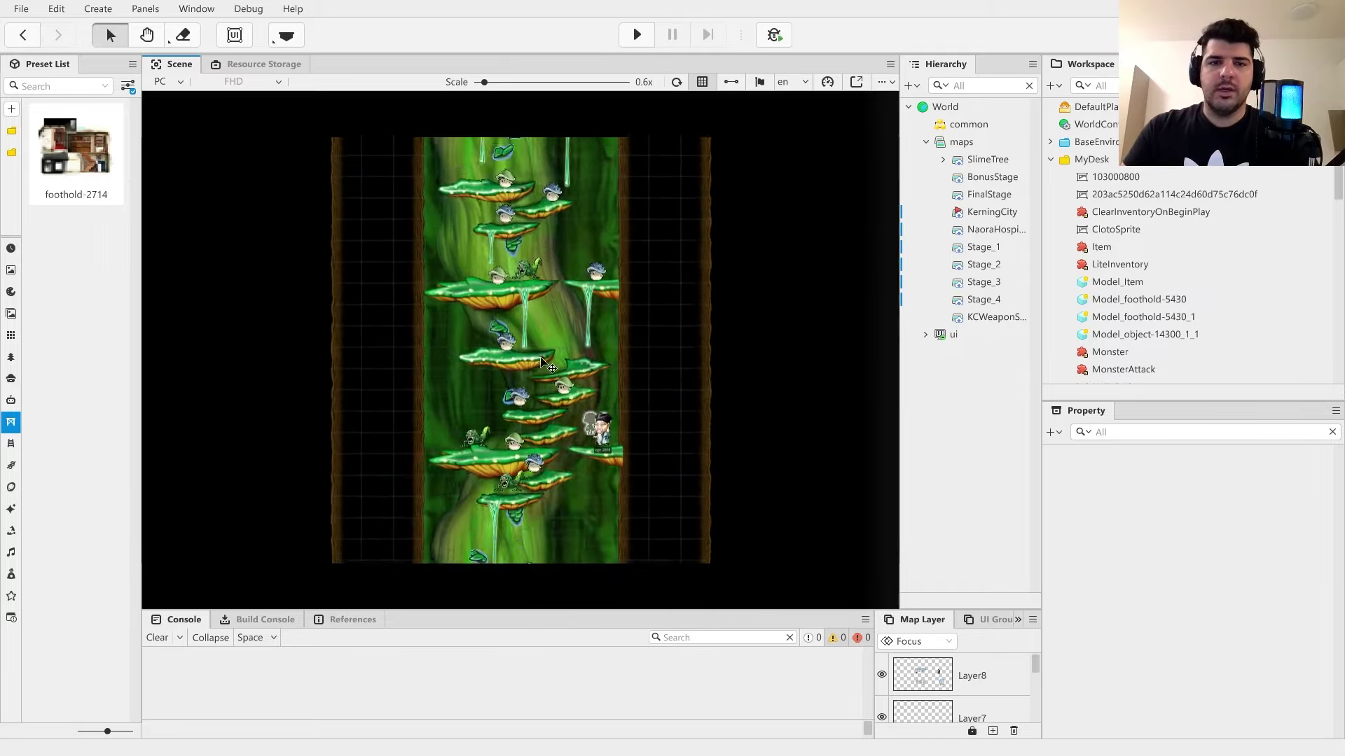
pyautogui.moveTo(540, 362); pyautogui.dragTo(539, 508)
pyautogui.moveTo(578, 283); pyautogui.dragTo(584, 314)
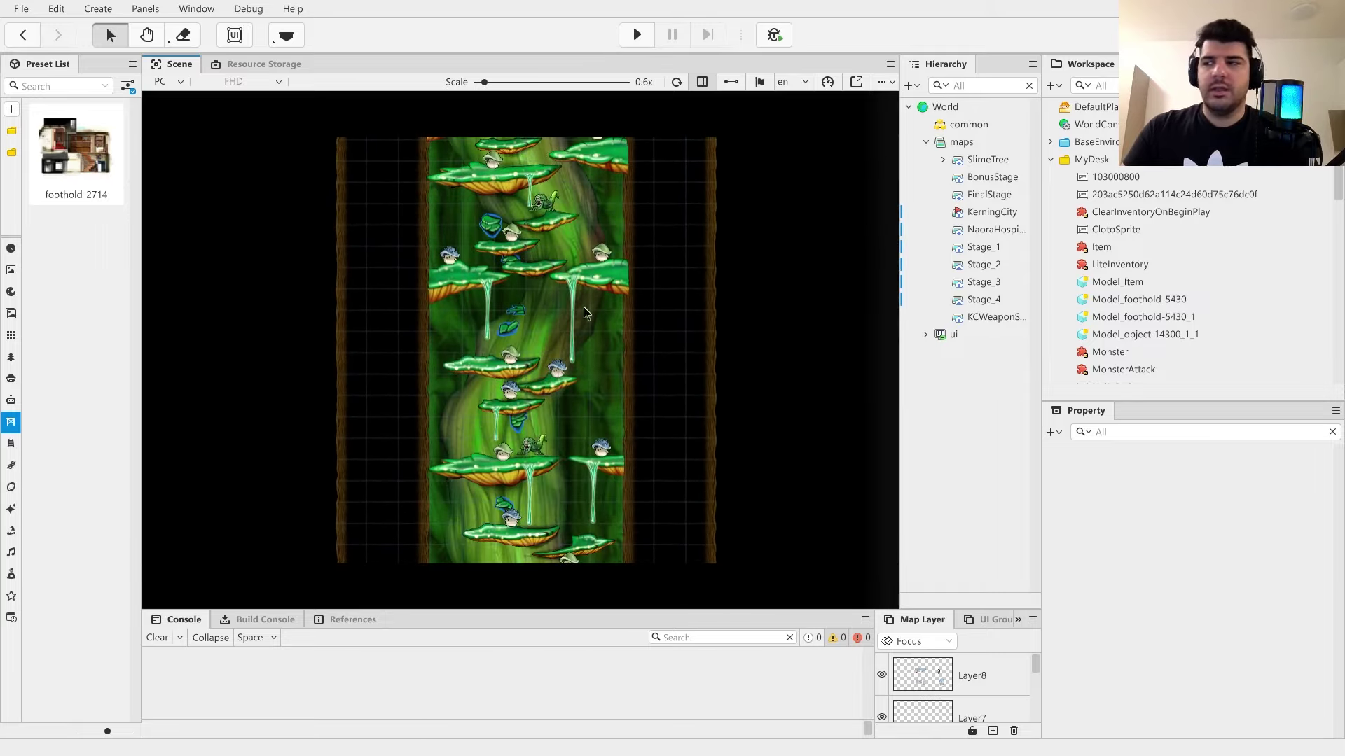
pyautogui.click(607, 354)
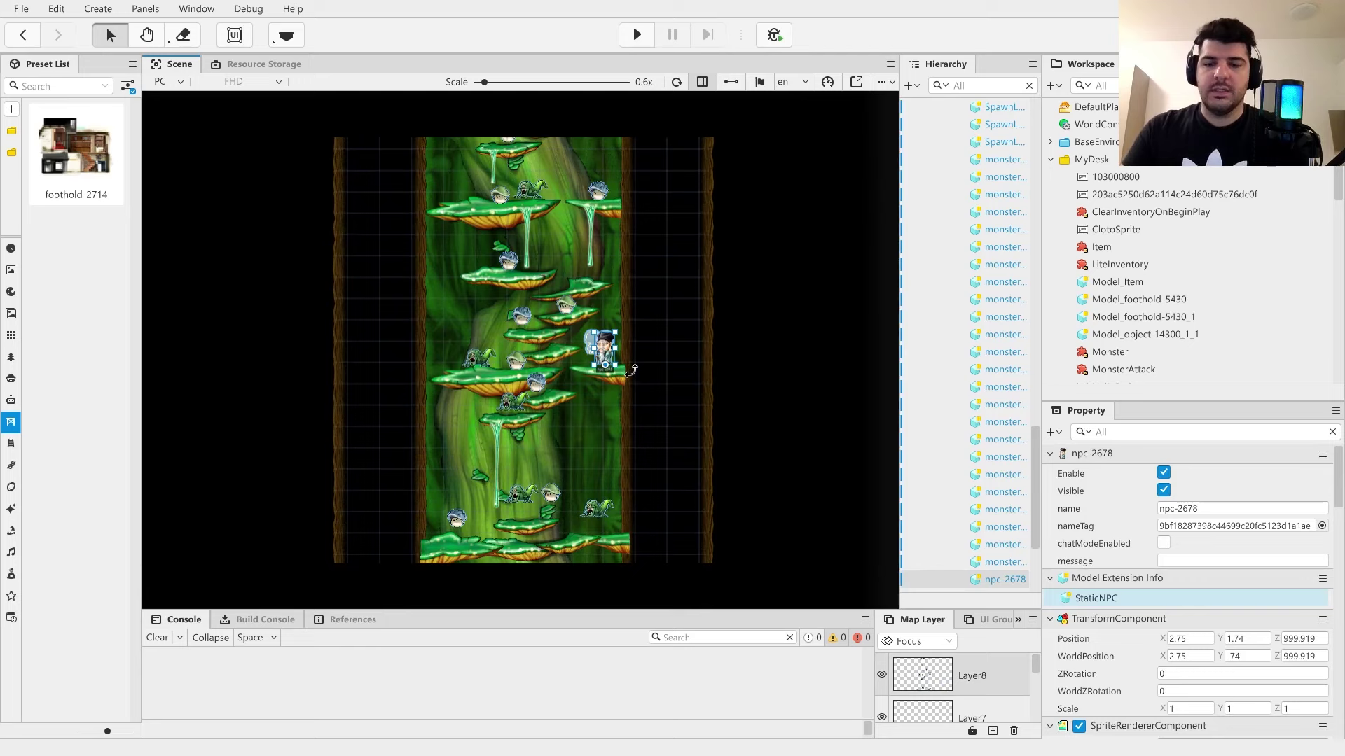
pyautogui.press('Delete')
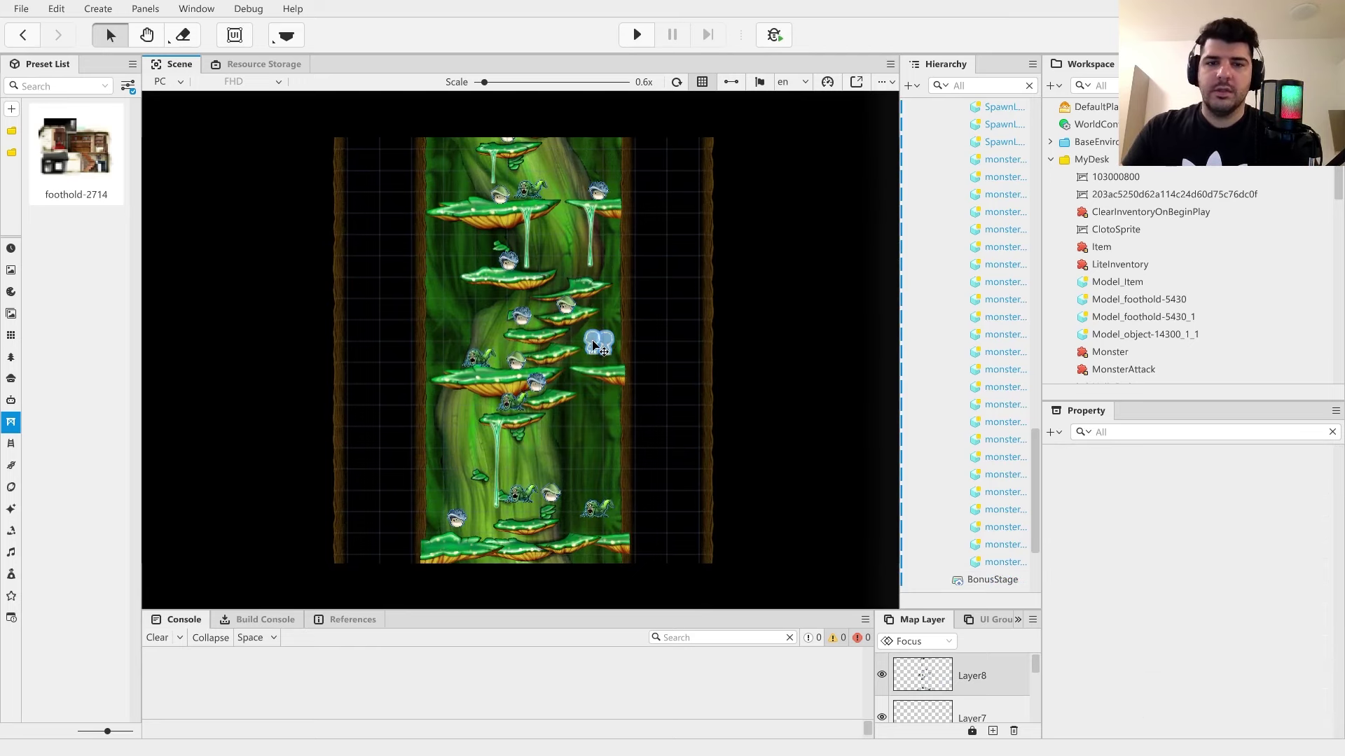
pyautogui.moveTo(592, 346); pyautogui.dragTo(279, 333)
pyautogui.click(617, 354)
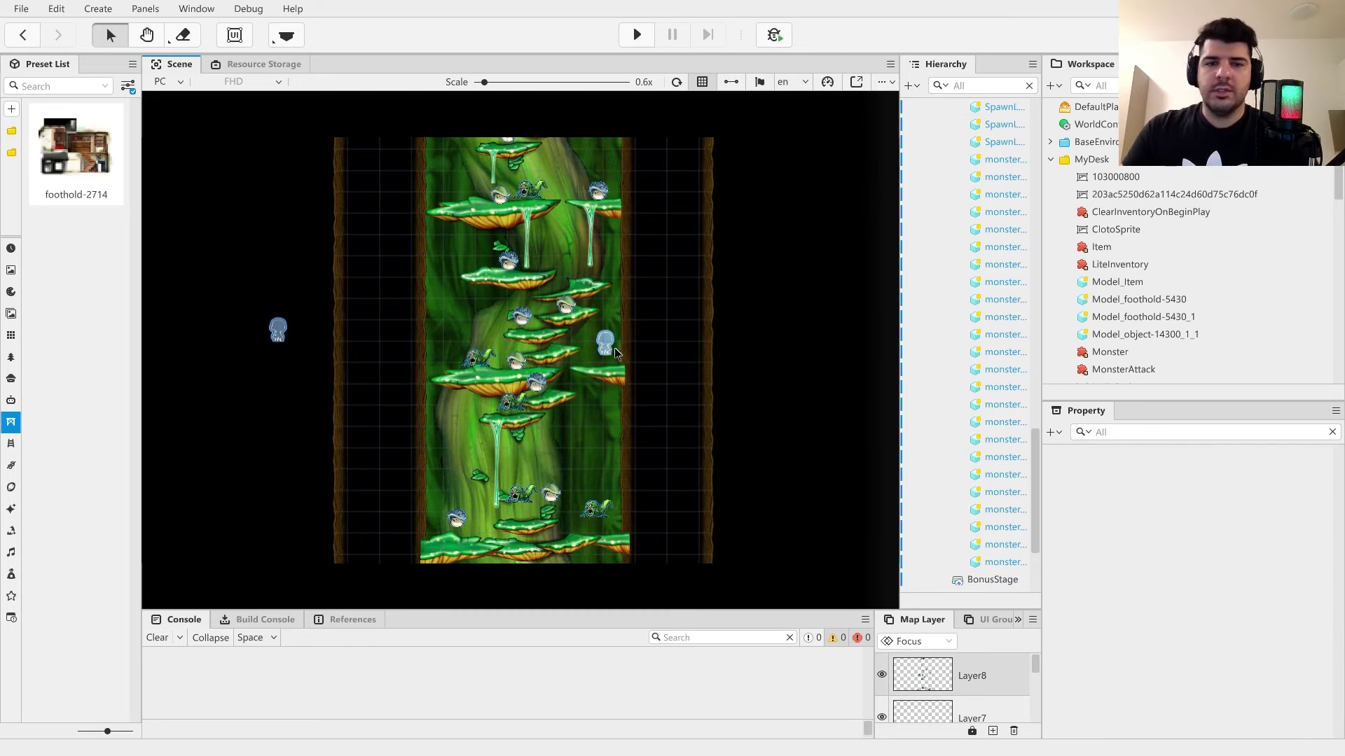
# - Move the two ropes hanging from the facing mushroom platforms to the empty area left of the tree
pyautogui.scroll(-3, 689, 336)
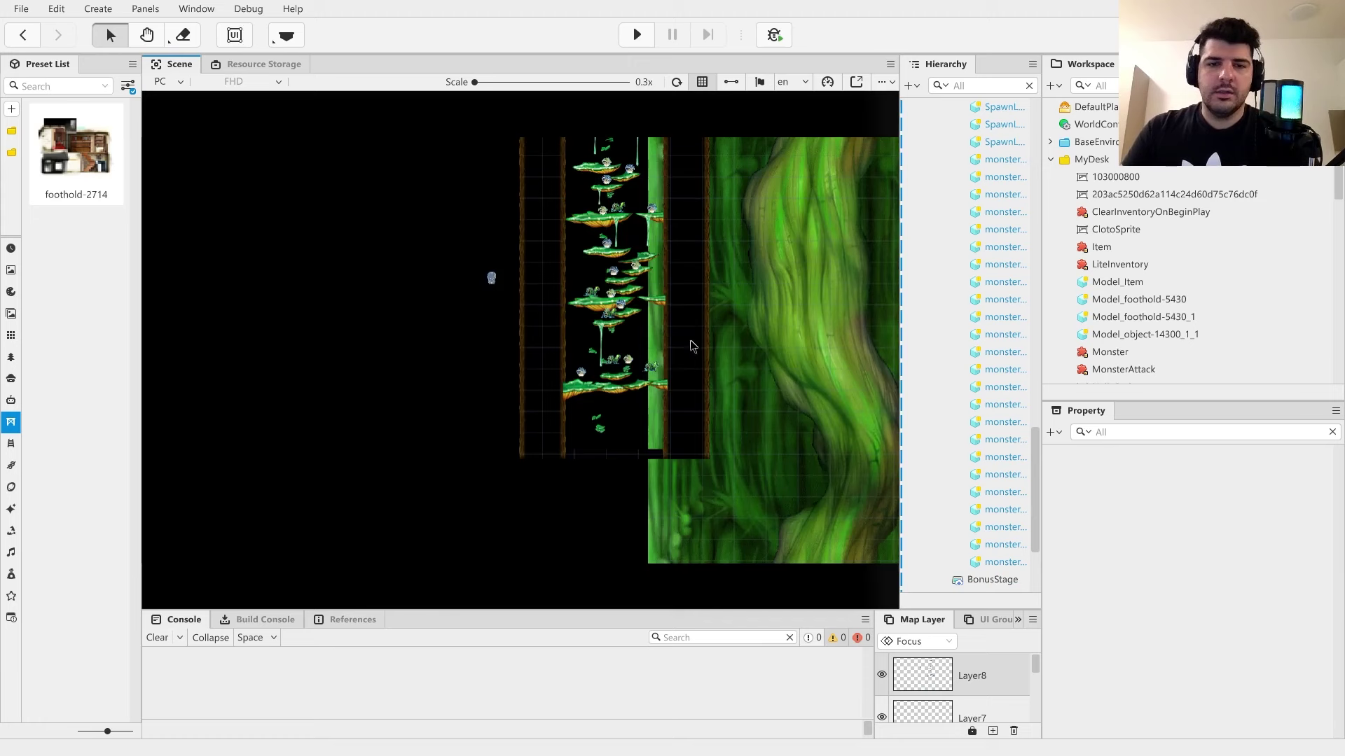
pyautogui.moveTo(693, 347); pyautogui.dragTo(657, 468)
pyautogui.scroll(1, 639, 451)
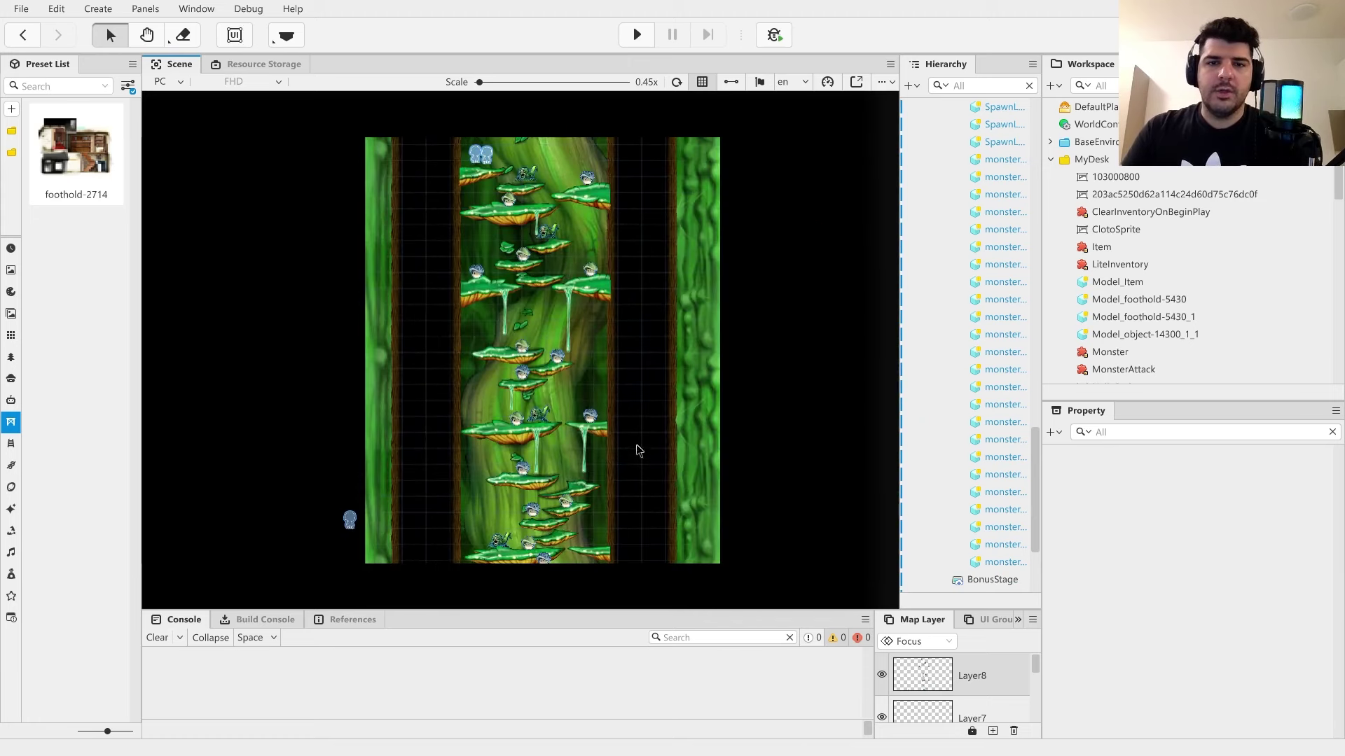
pyautogui.scroll(1, 631, 434)
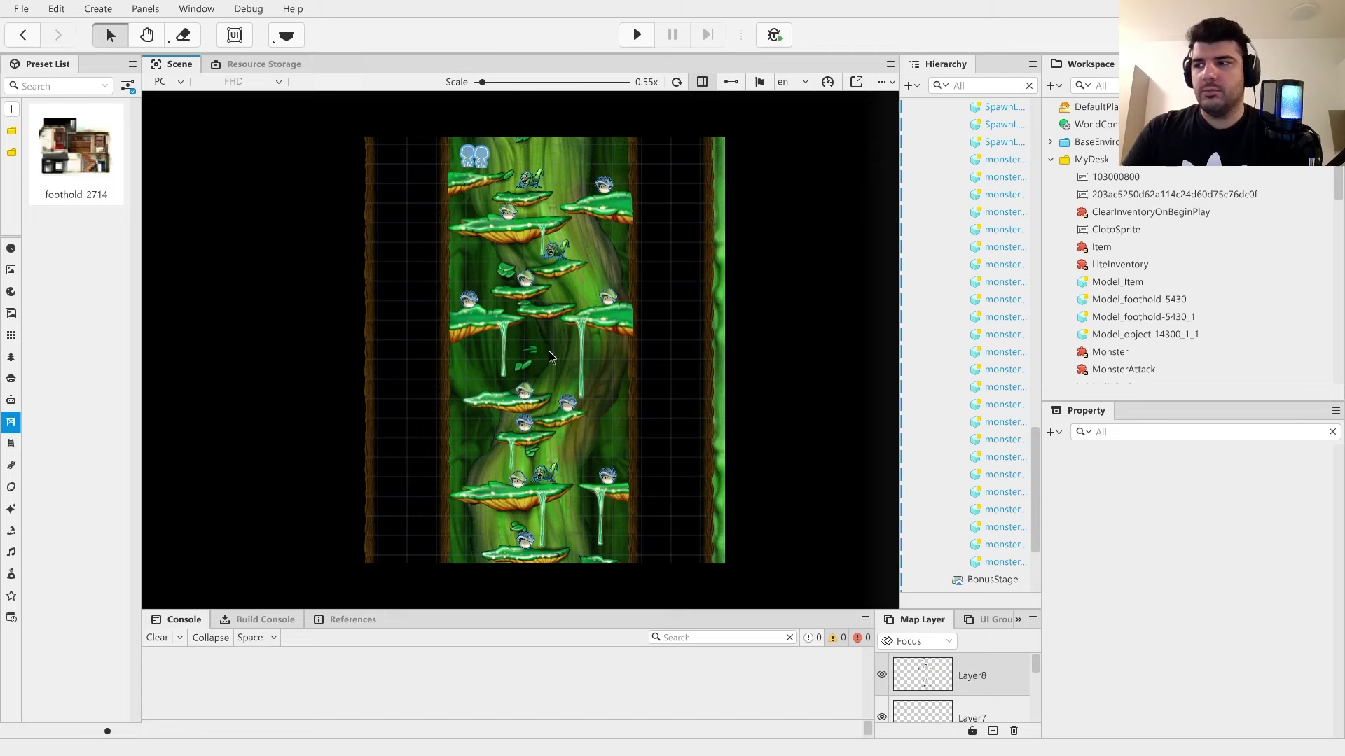
pyautogui.scroll(2, 497, 340)
pyautogui.scroll(2, 497, 340)
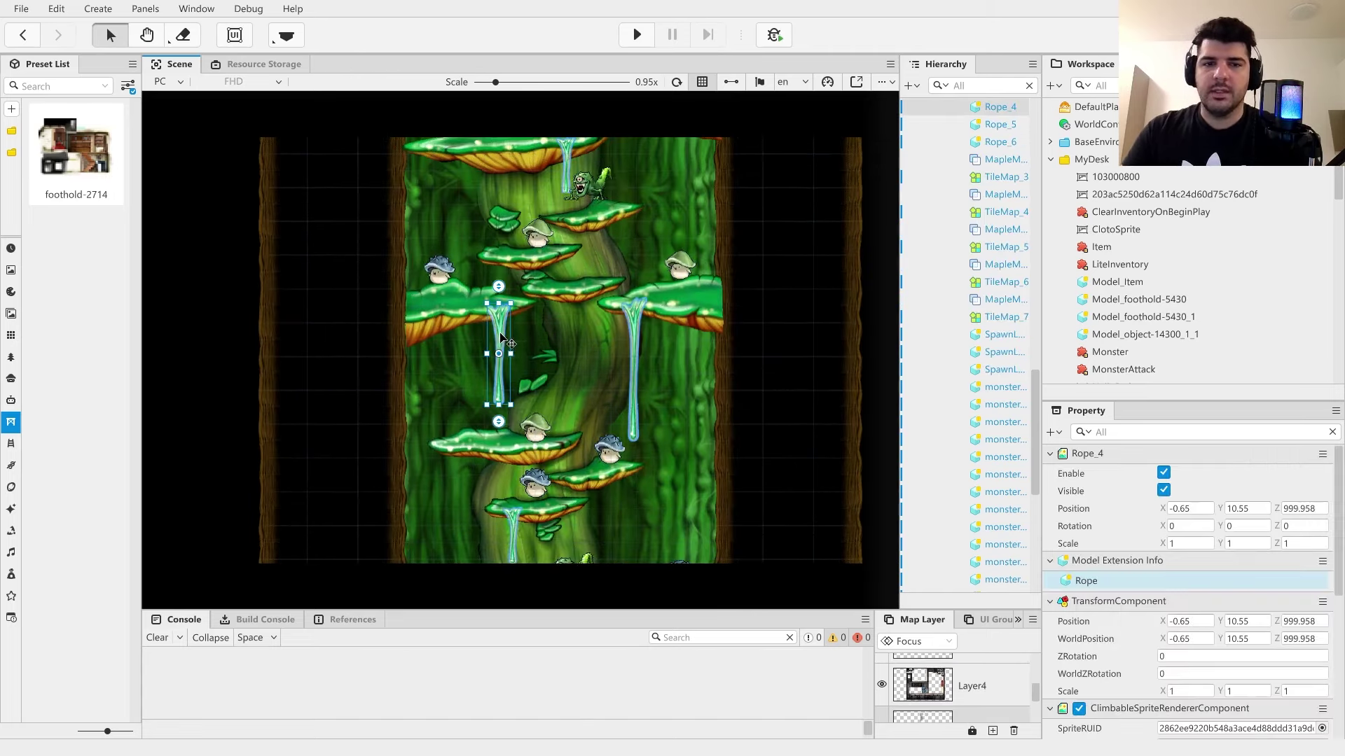
pyautogui.moveTo(497, 339); pyautogui.dragTo(202, 328)
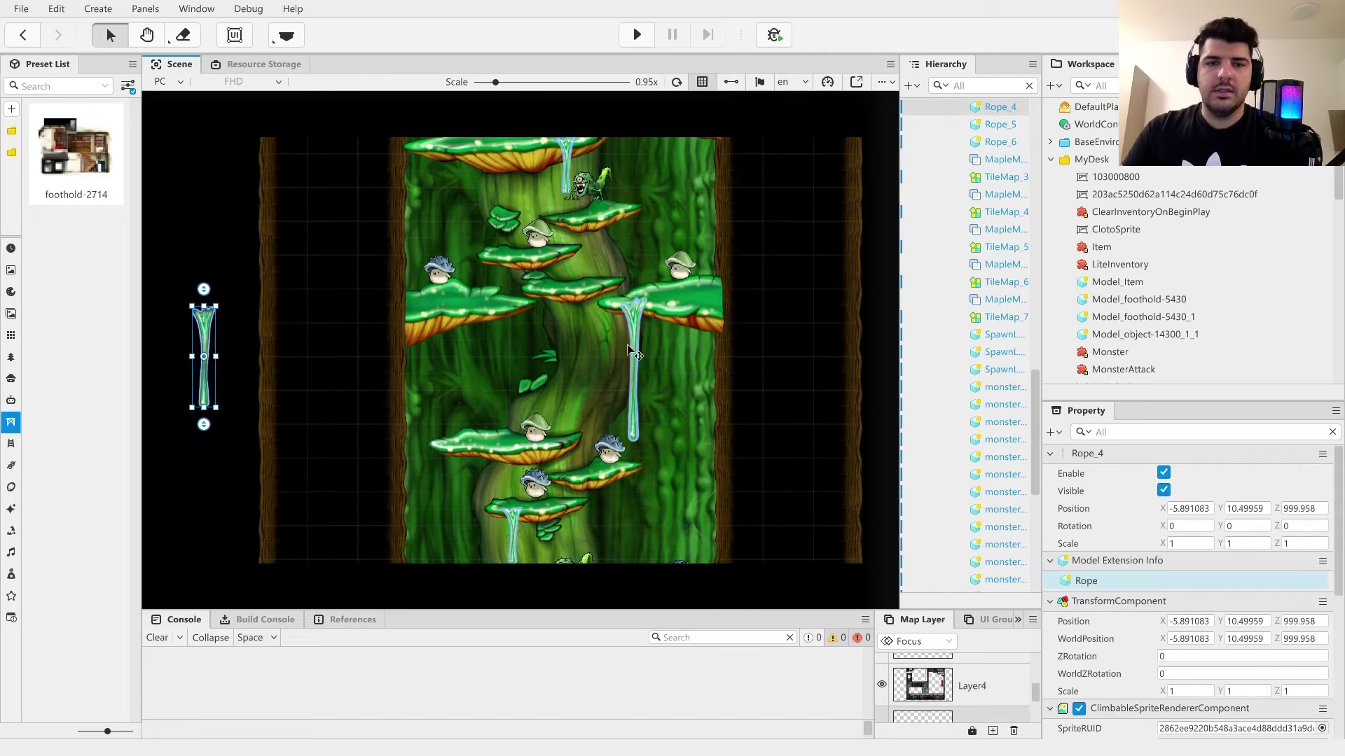
pyautogui.moveTo(628, 343); pyautogui.dragTo(173, 275)
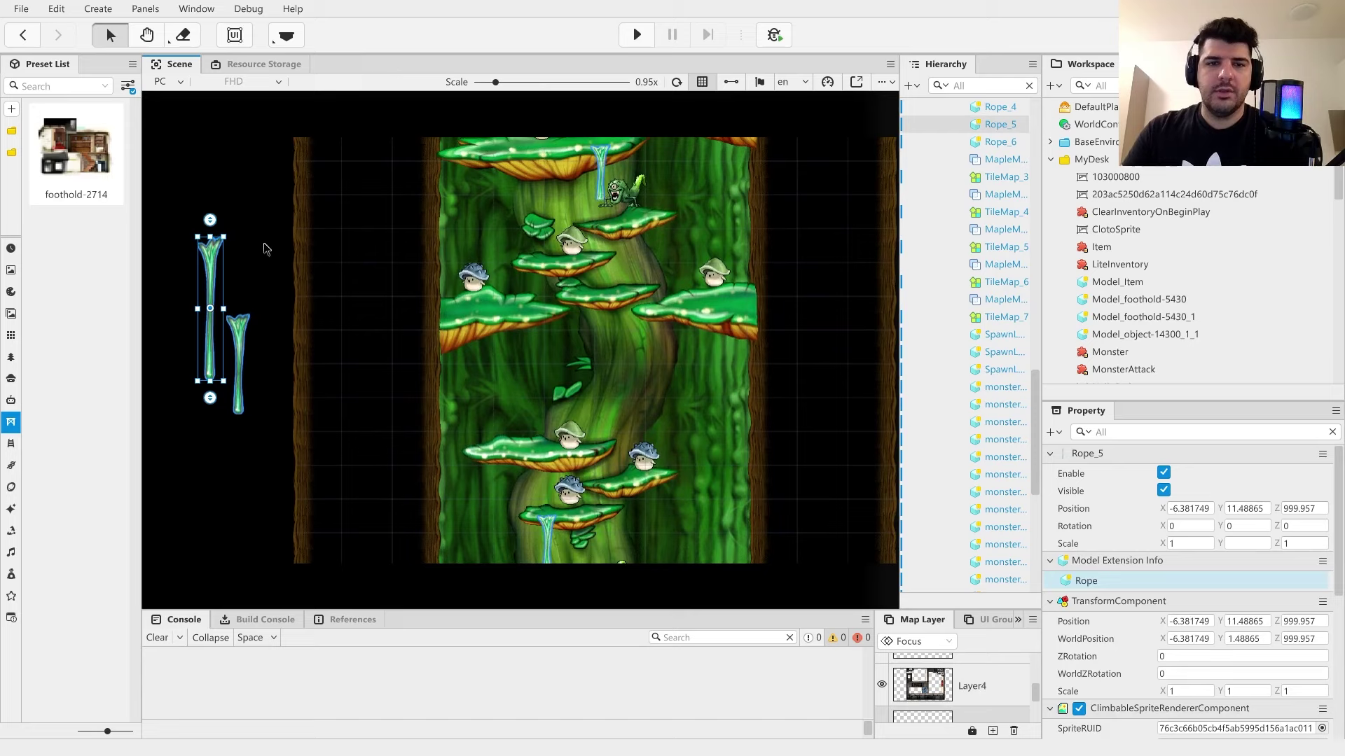
# - Move three mushroom footholds, one wide and one from each side wall, to the empty area left of the tree
pyautogui.scroll(-2, 490, 322)
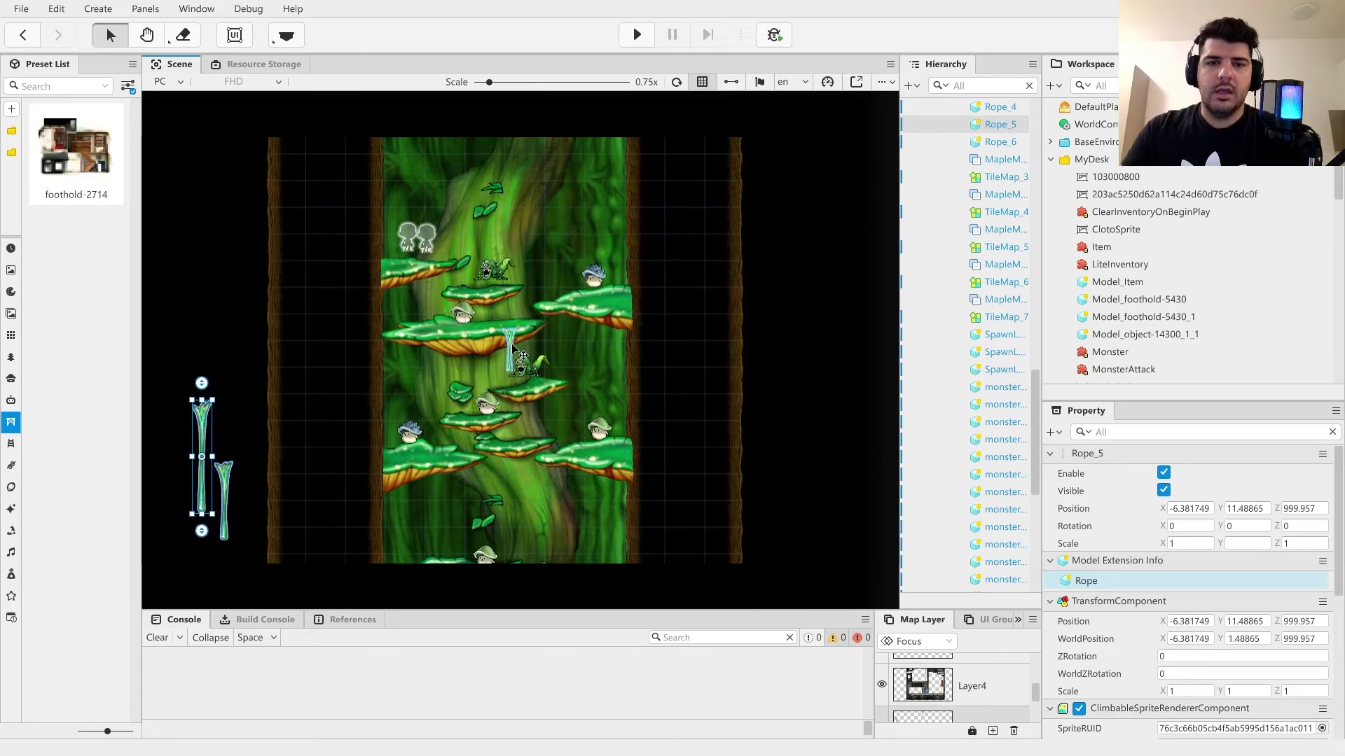
pyautogui.click(458, 335)
pyautogui.moveTo(459, 335); pyautogui.dragTo(228, 290)
pyautogui.moveTo(676, 272); pyautogui.dragTo(212, 221)
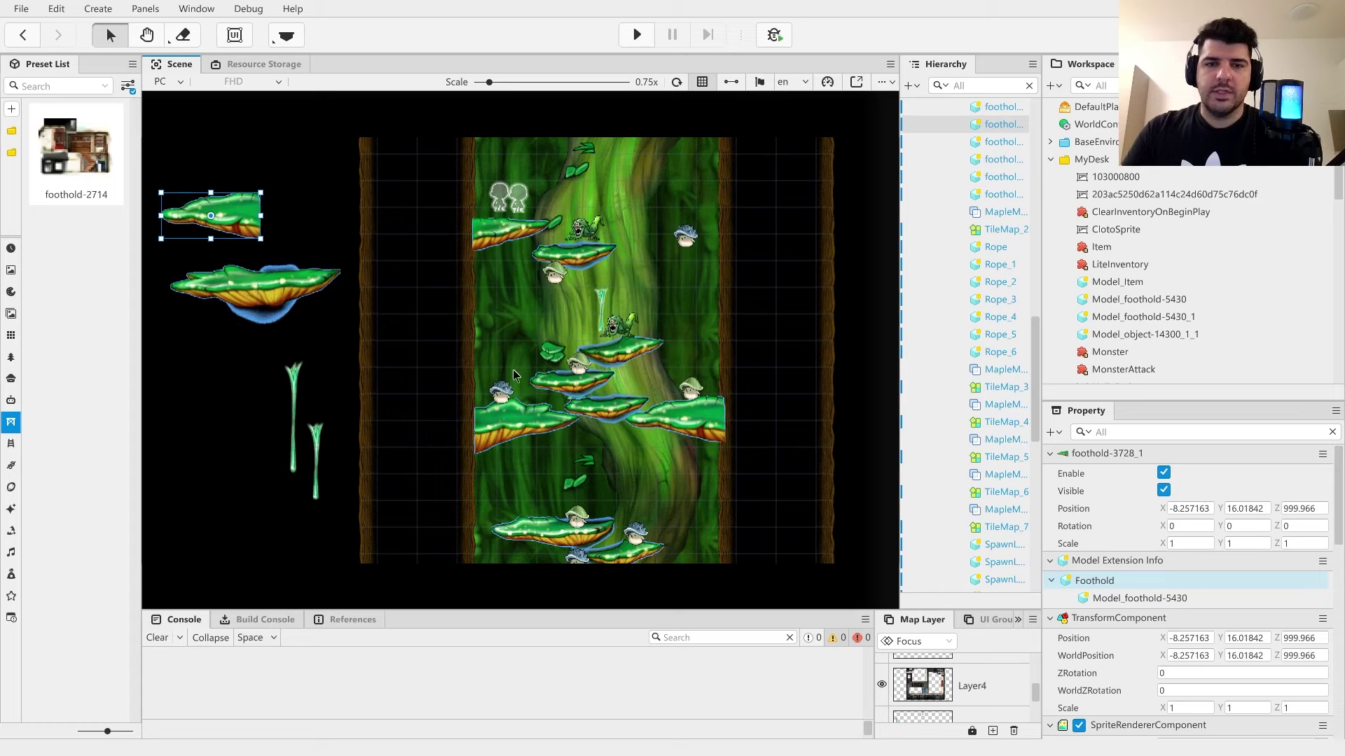
pyautogui.moveTo(538, 431); pyautogui.dragTo(203, 384)
# - Delete the remaining footholds, ropes, monsters and spawn points inside the tree, keeping the pieces set aside on the left
pyautogui.moveTo(482, 378); pyautogui.dragTo(287, 329)
pyautogui.scroll(-3, 504, 350)
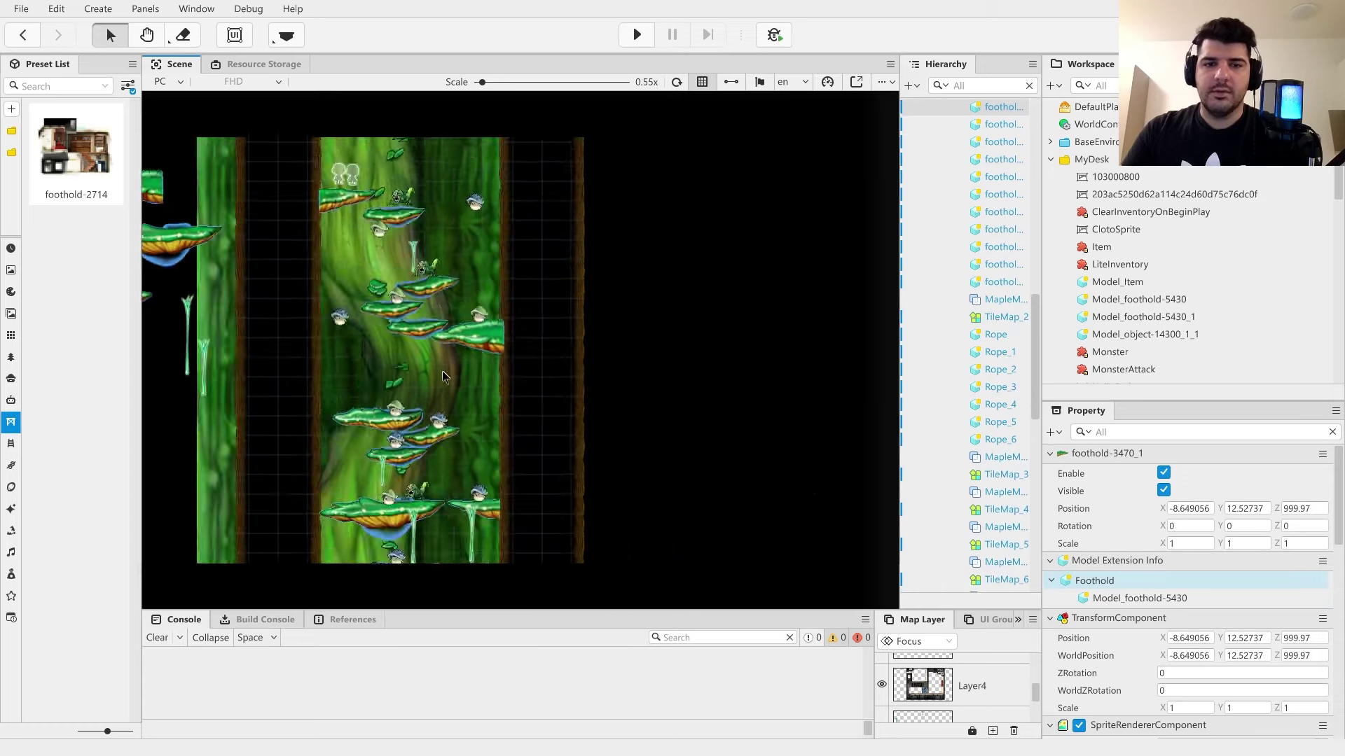
pyautogui.moveTo(544, 384); pyautogui.dragTo(669, 225)
pyautogui.moveTo(648, 315); pyautogui.dragTo(632, 174)
pyautogui.moveTo(735, 521); pyautogui.dragTo(556, 566)
pyautogui.scroll(2, 557, 380)
pyautogui.scroll(-3, 556, 388)
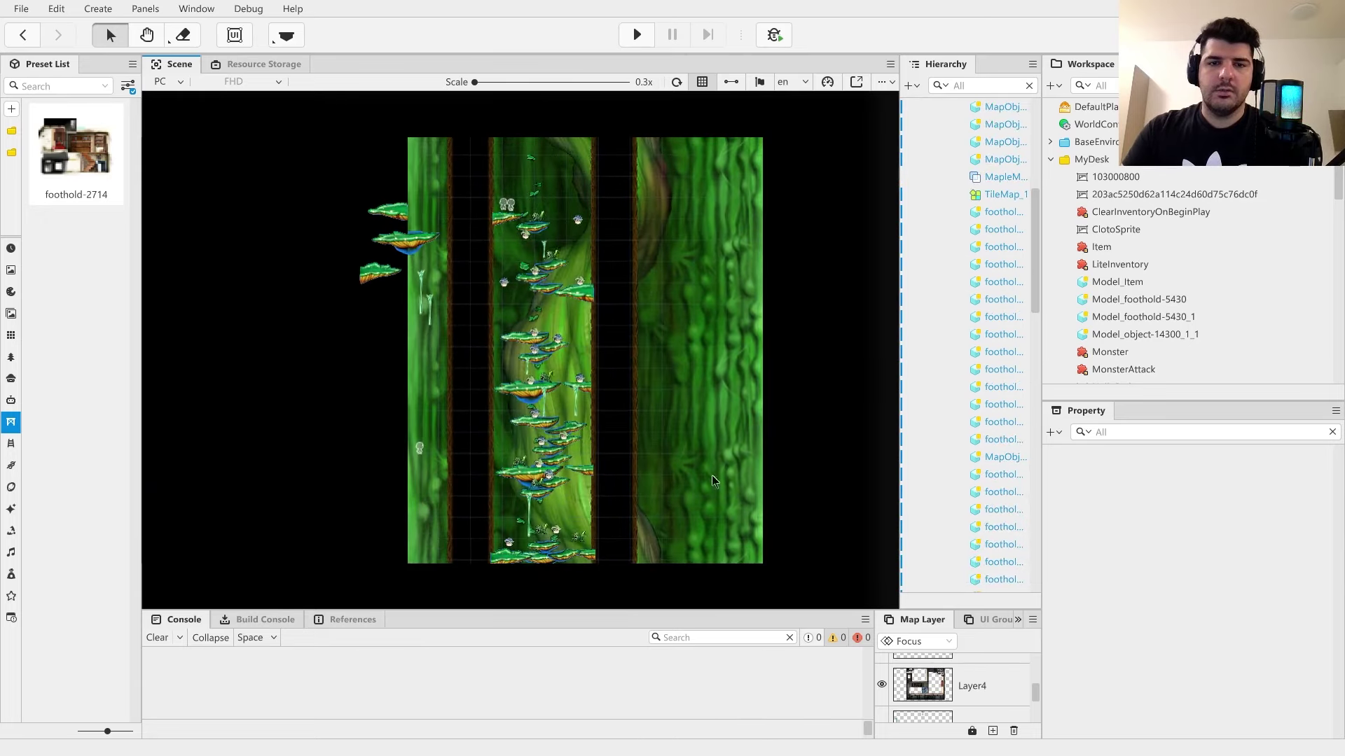
pyautogui.moveTo(678, 174); pyautogui.dragTo(462, 552)
pyautogui.press('Delete')
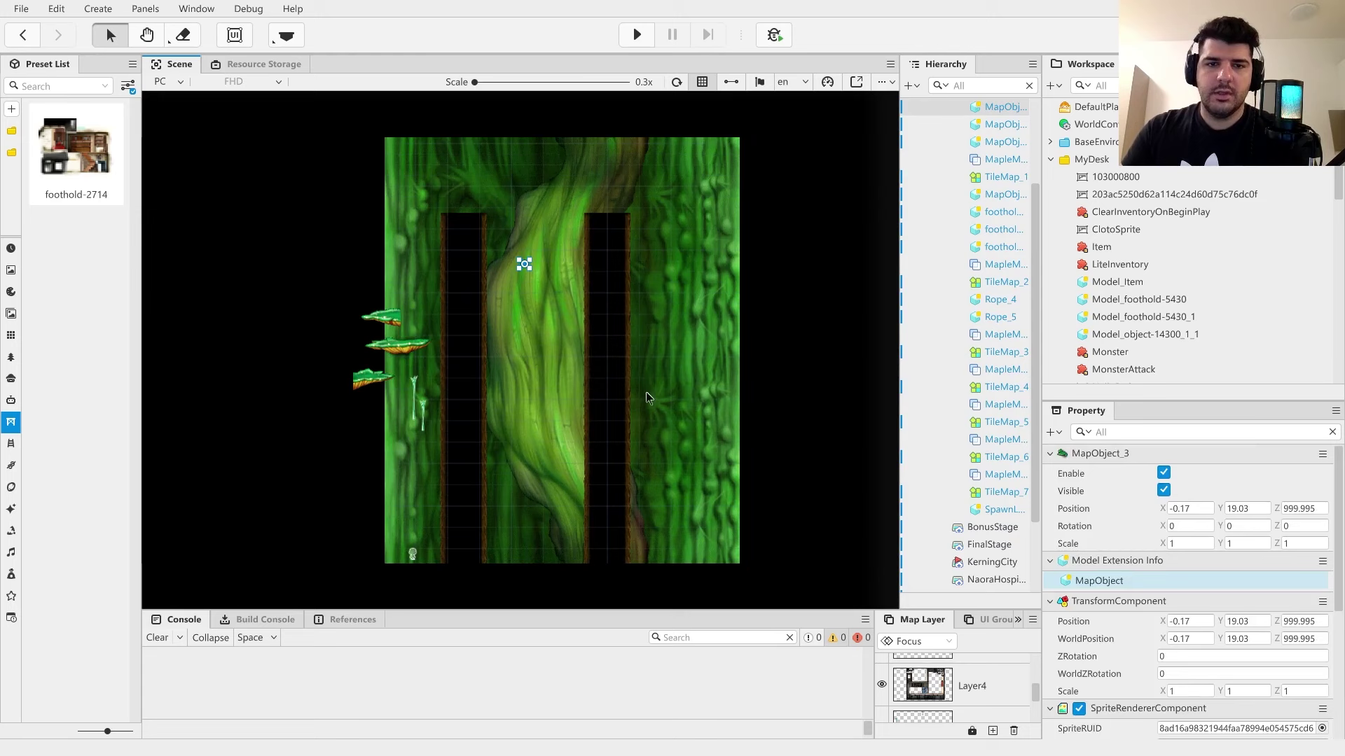
# - Delete the leftover decorative map objects from the tree trunk
pyautogui.press('Delete')
pyautogui.moveTo(613, 571); pyautogui.dragTo(590, 251)
pyautogui.moveTo(517, 406); pyautogui.dragTo(522, 493)
pyautogui.press('Delete')
pyautogui.moveTo(538, 210); pyautogui.dragTo(517, 332)
pyautogui.scroll(4, 516, 332)
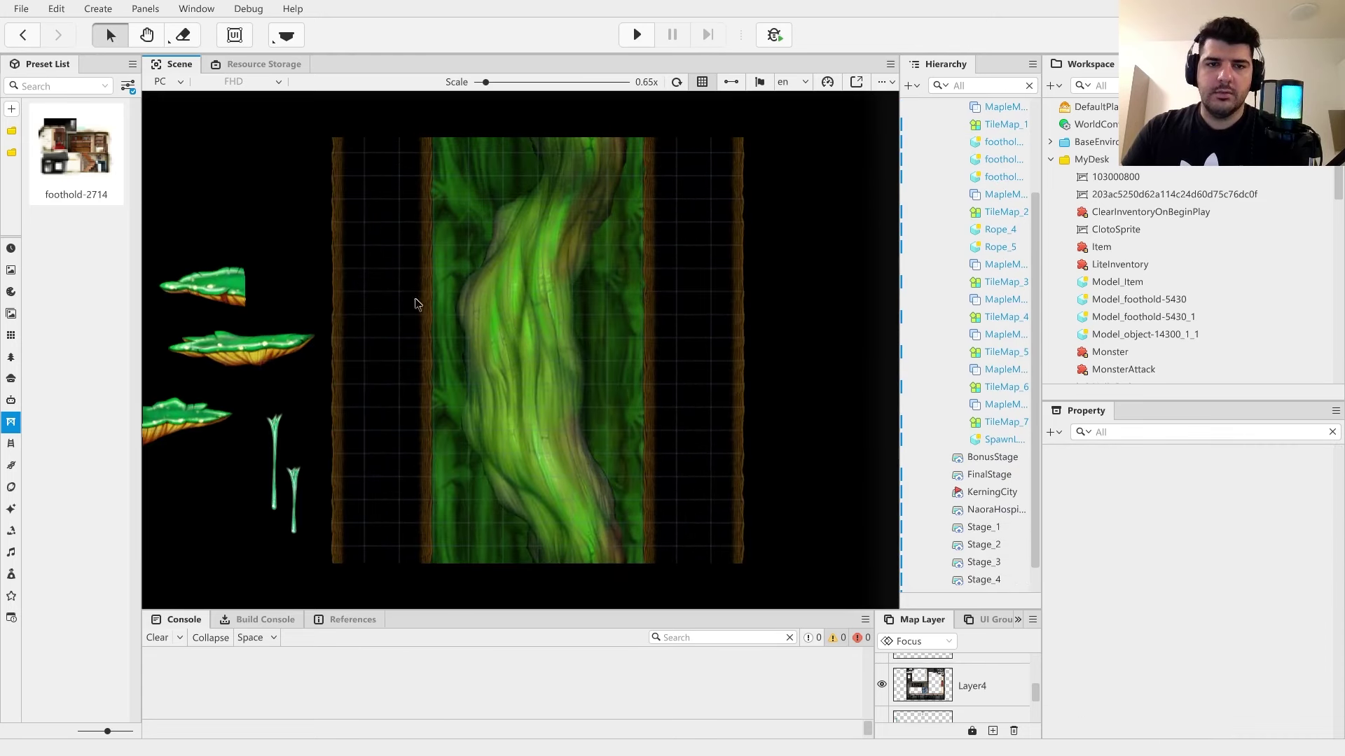
pyautogui.moveTo(719, 368); pyautogui.dragTo(738, 223)
pyautogui.scroll(-3, 722, 282)
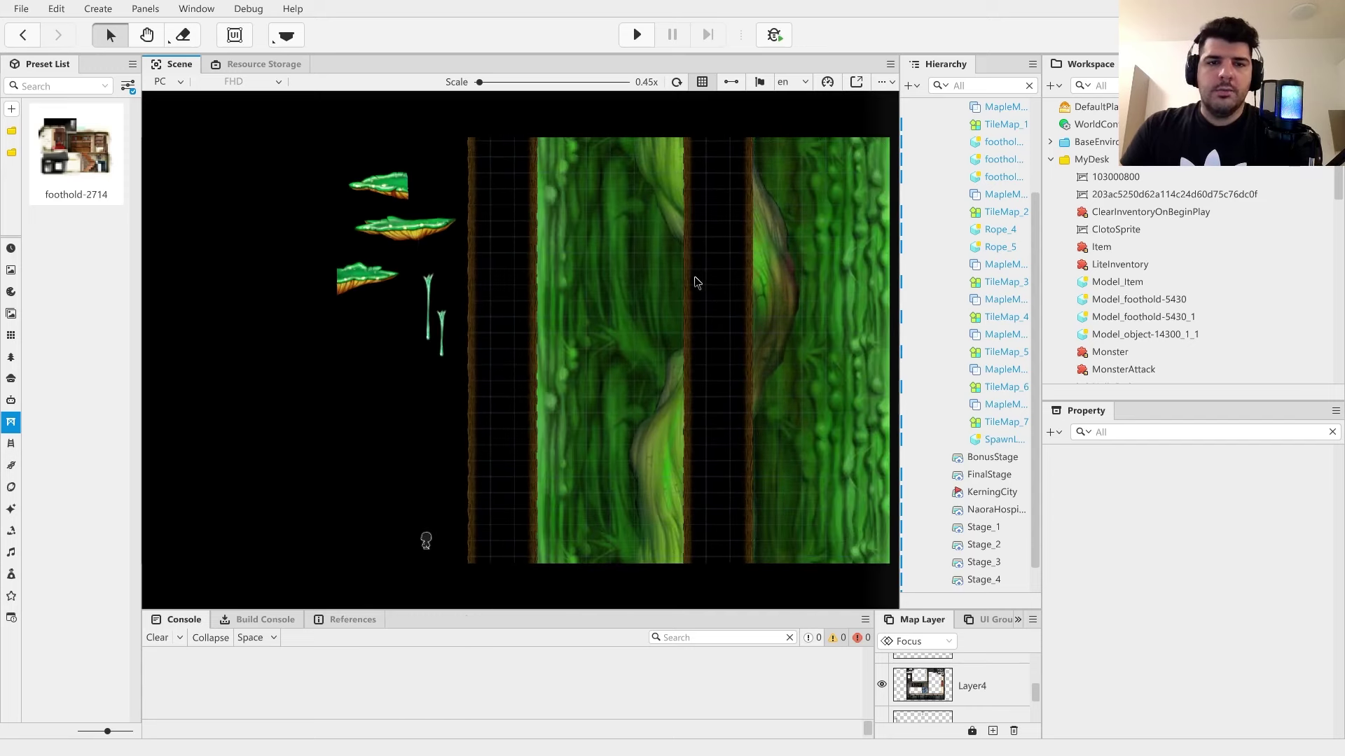
# - Switch to Chrome, where the MapleStory.Wiki list of supported GMS versions is open
pyautogui.scroll(-1, 694, 283)
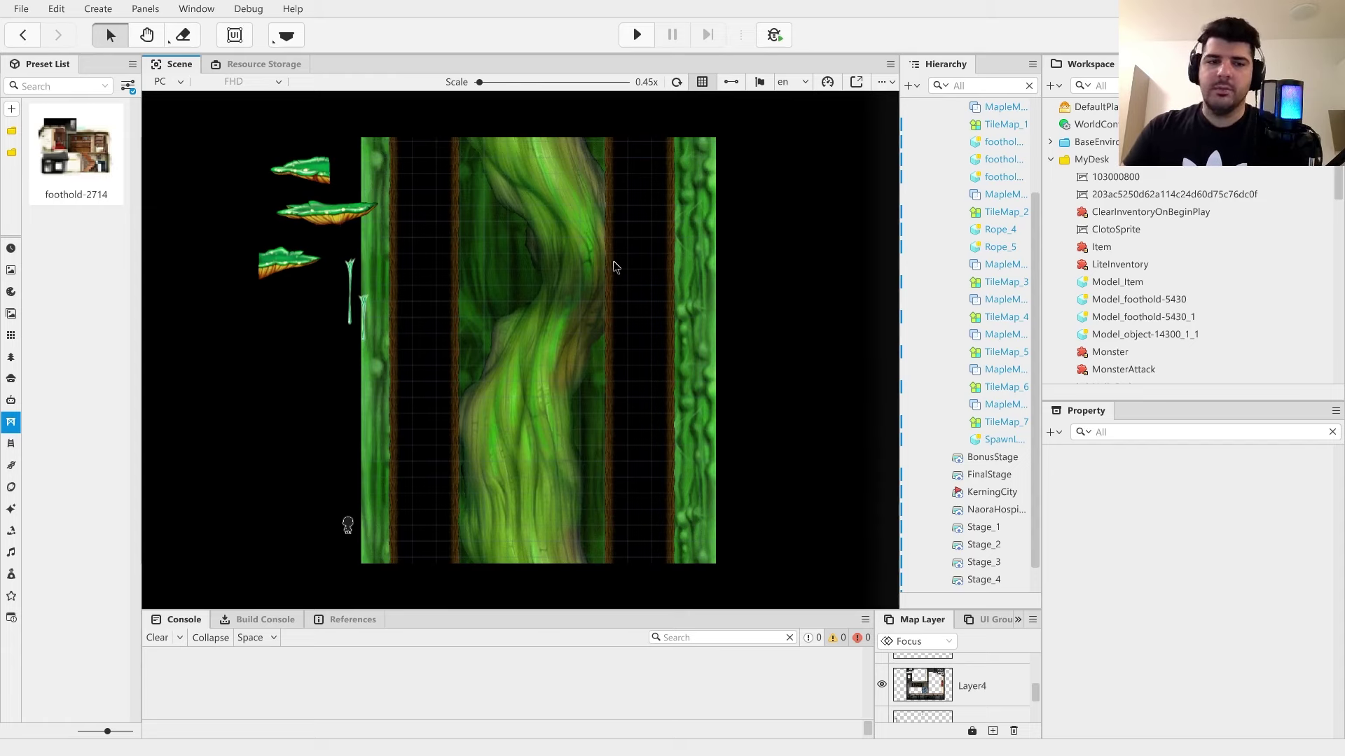
pyautogui.press('super')
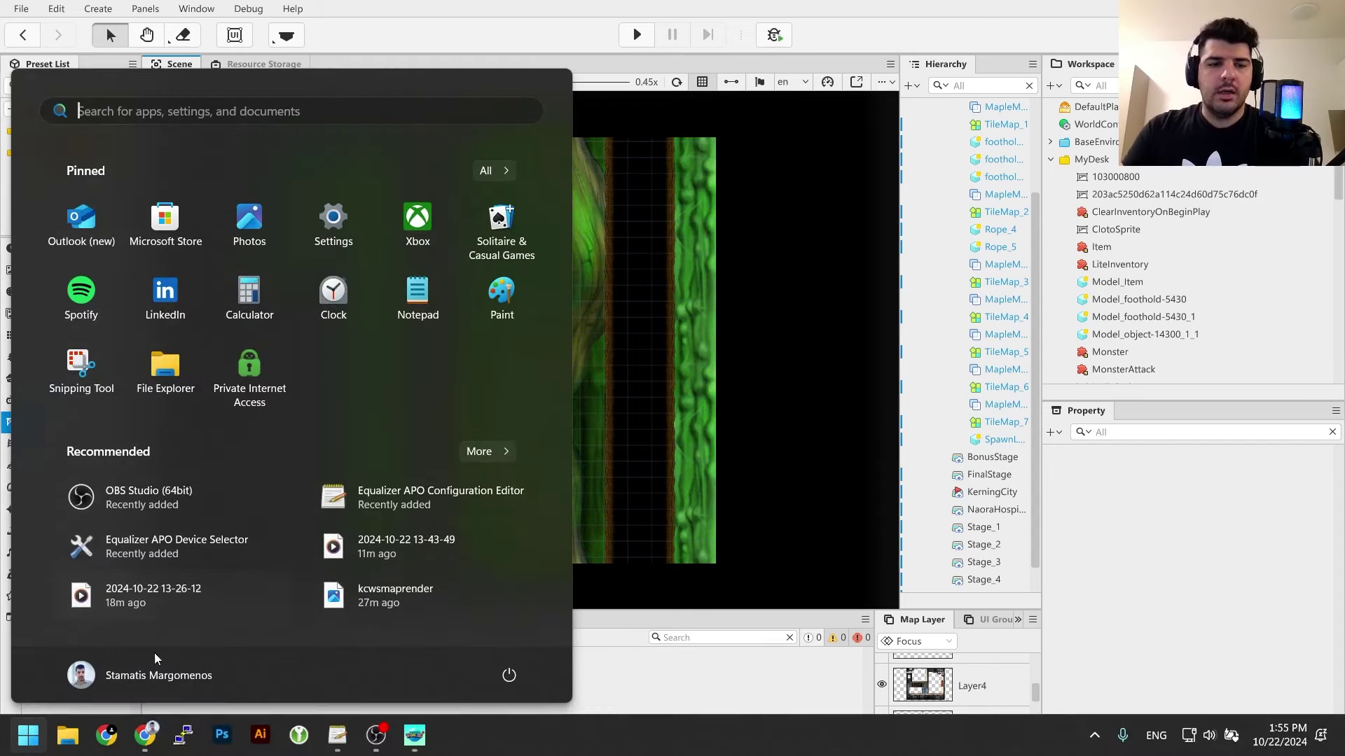
pyautogui.click(142, 737)
pyautogui.moveTo(371, 629); pyautogui.dragTo(471, 6)
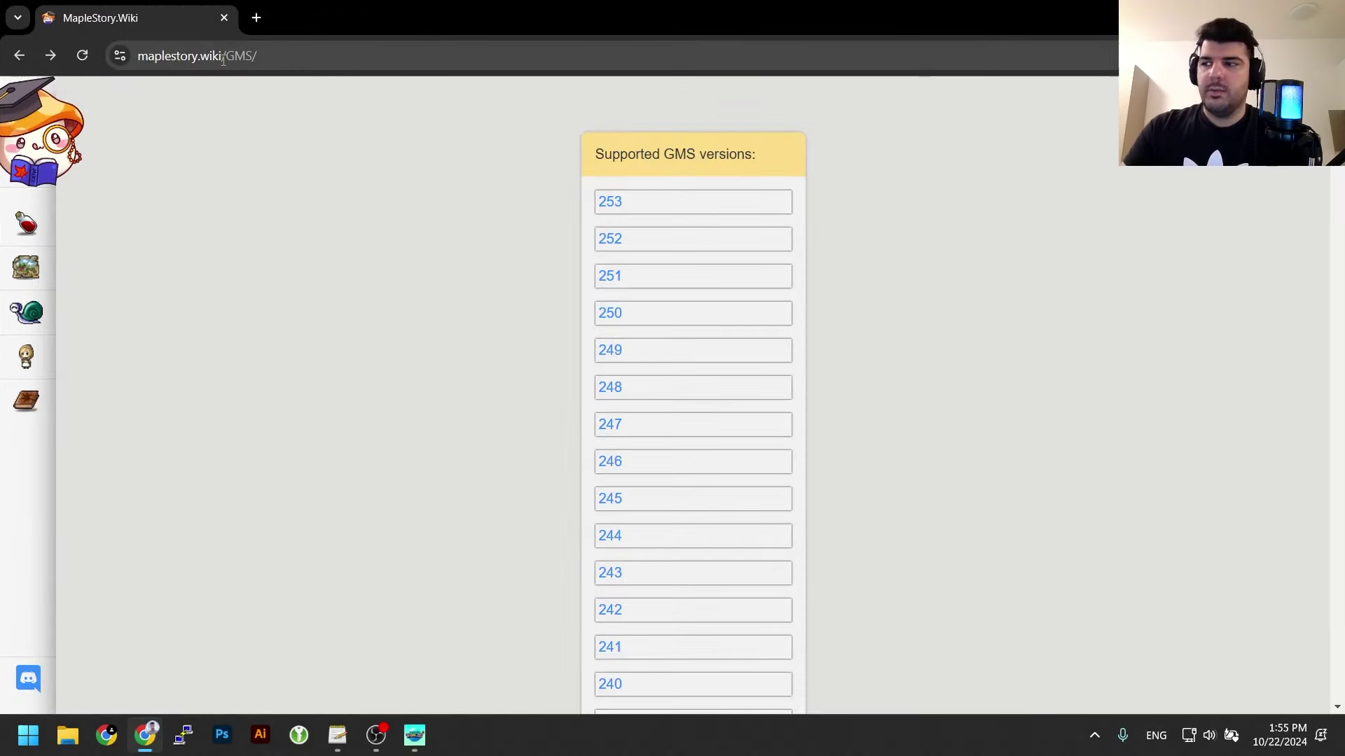
# - Open version 89 from the wiki's list of supported GMS versions
pyautogui.moveTo(265, 58); pyautogui.dragTo(225, 58)
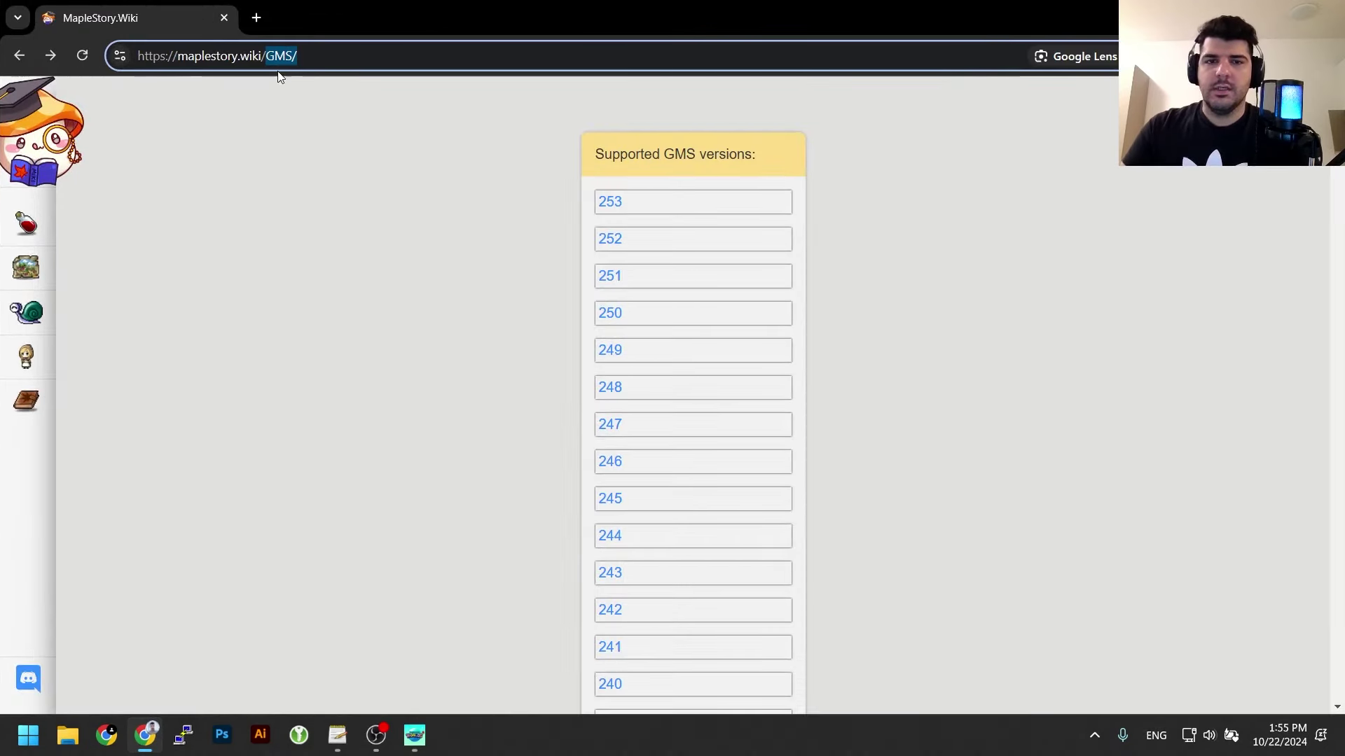
pyautogui.moveTo(297, 119); pyautogui.dragTo(331, 199)
pyautogui.middleClick(410, 201)
pyautogui.scroll(-20, 410, 262)
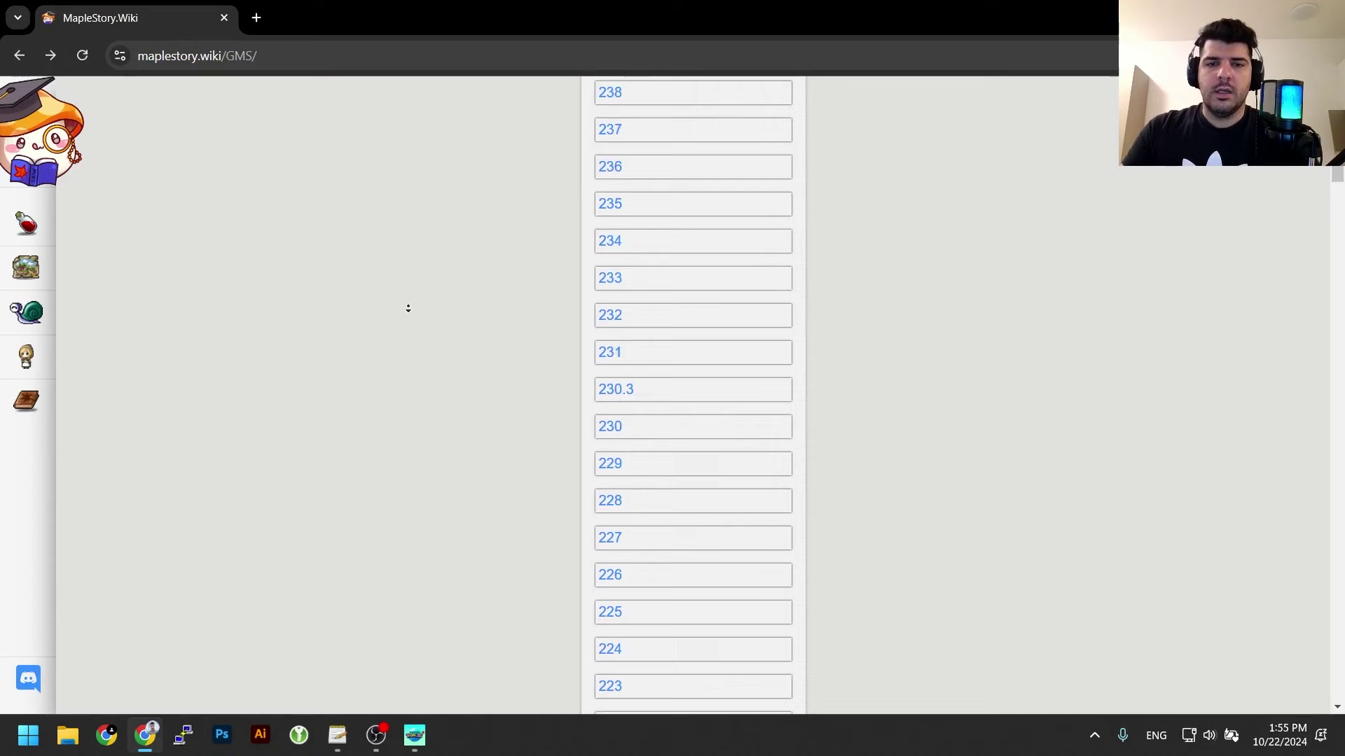
pyautogui.scroll(-20, 408, 308)
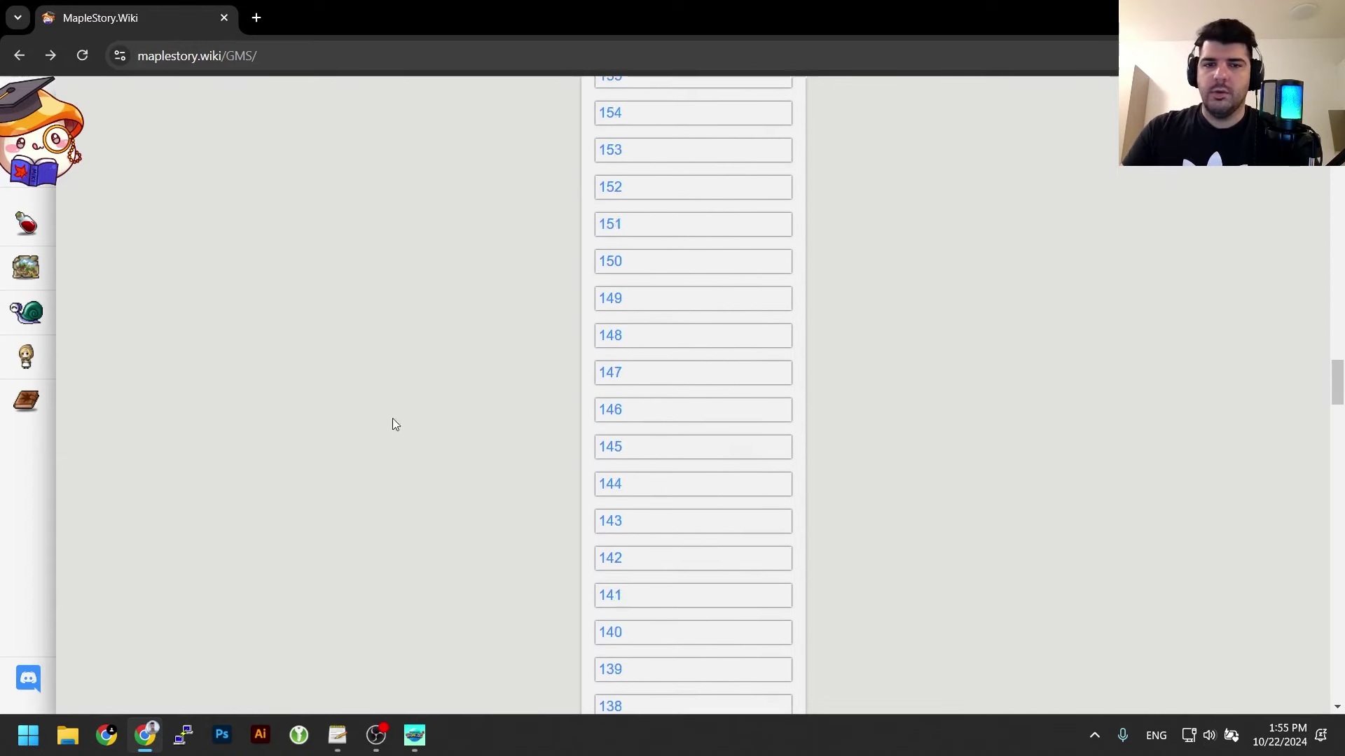
pyautogui.scroll(-2, 472, 419)
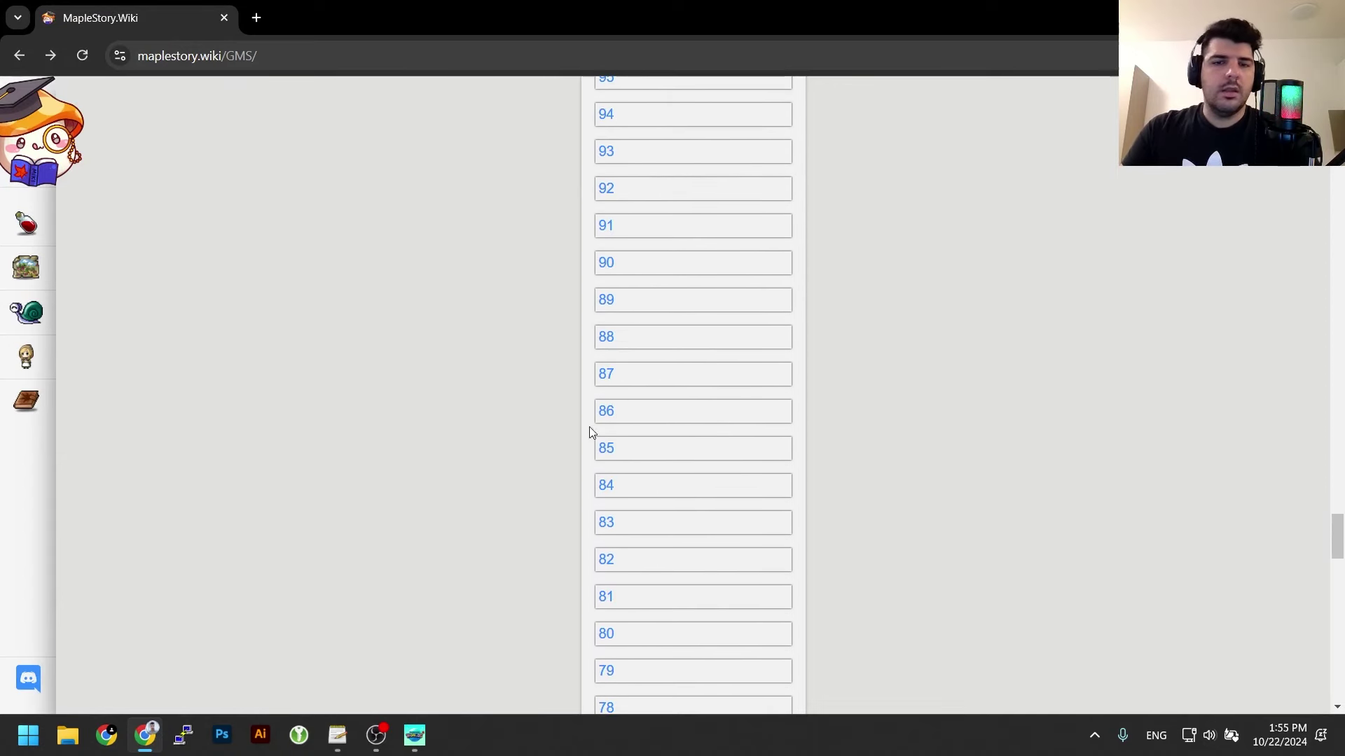
pyautogui.scroll(-1, 836, 566)
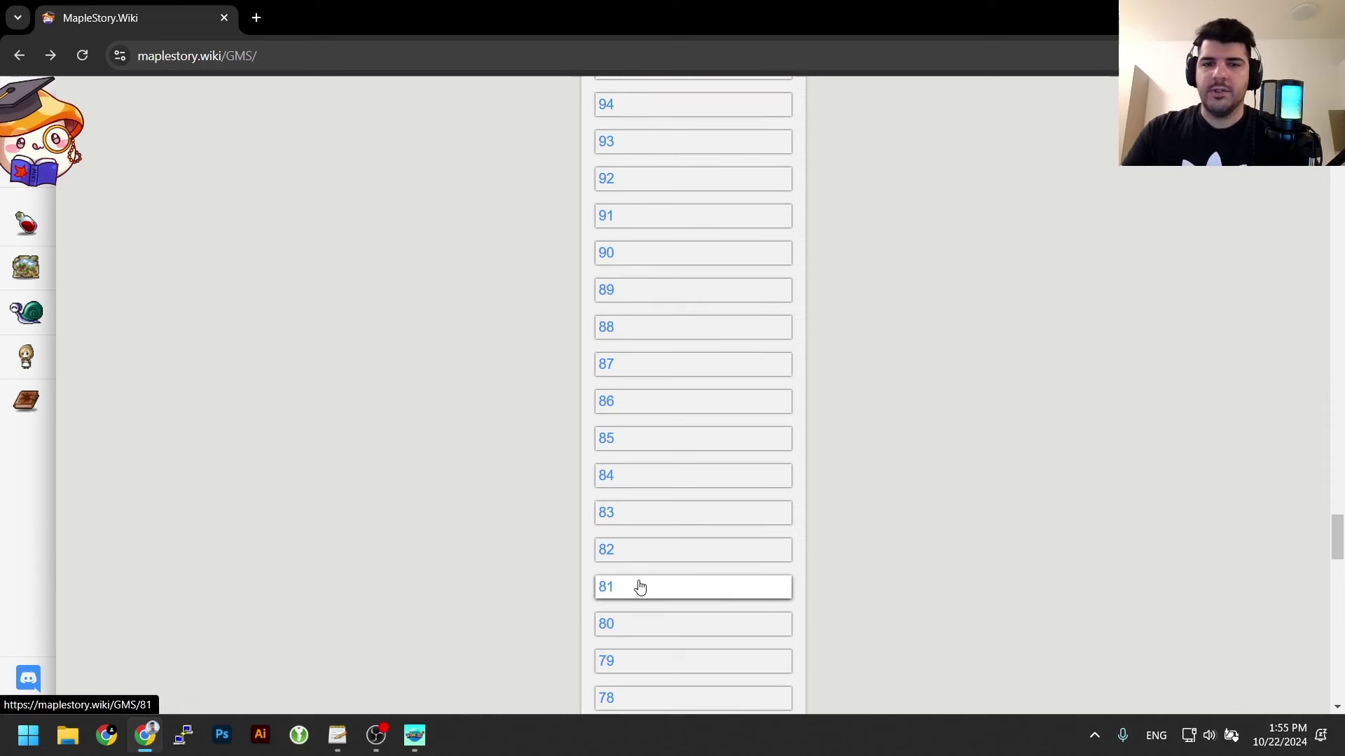
pyautogui.click(617, 295)
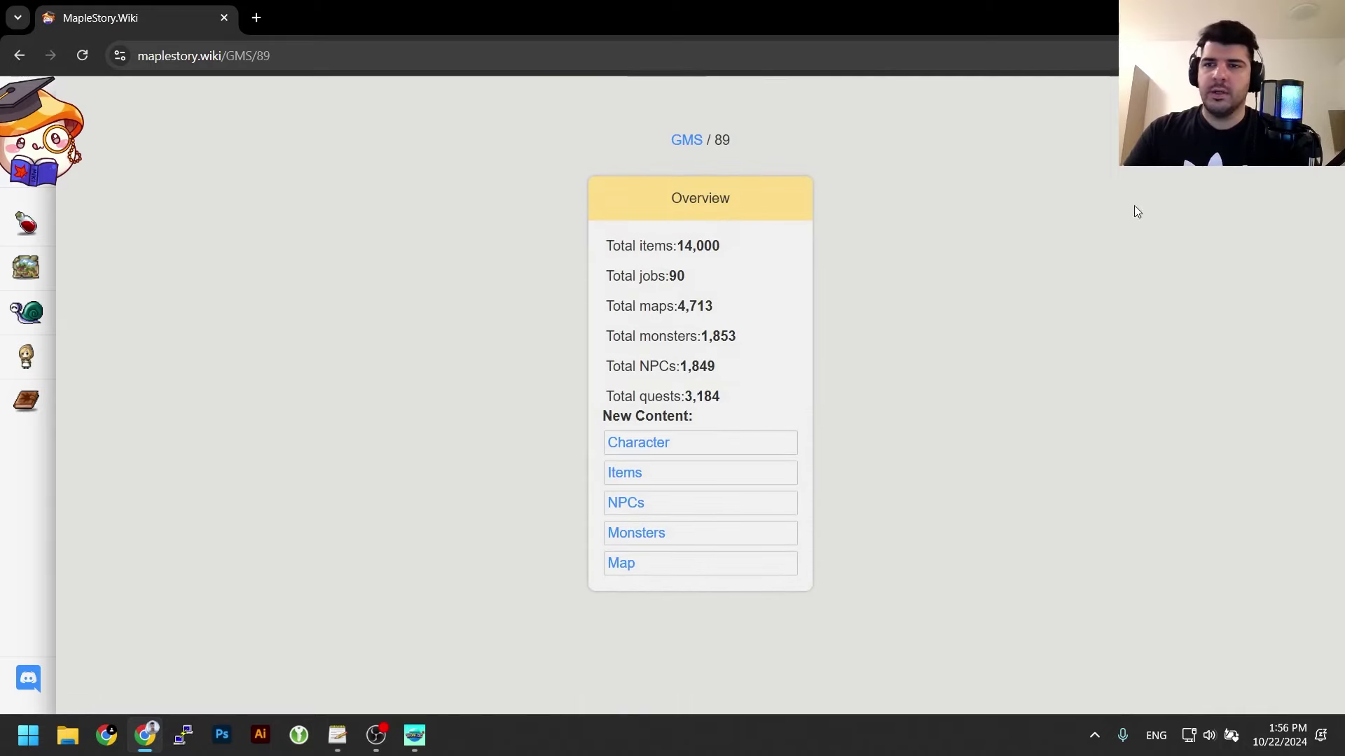
# - Open the wiki search and look for "Dungeon"
pyautogui.click(1304, 112)
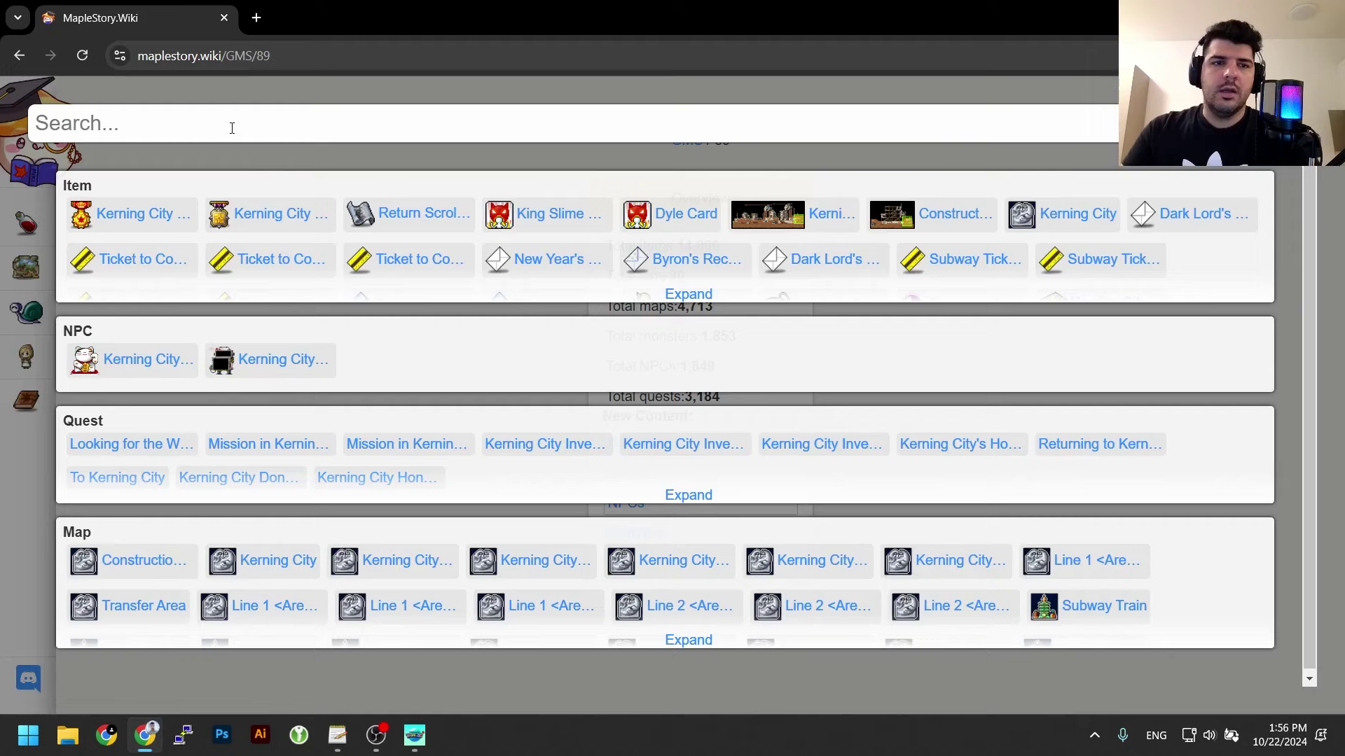
pyautogui.press('capslock')
pyautogui.write('D')
pyautogui.press('capslock')
pyautogui.write('ung')
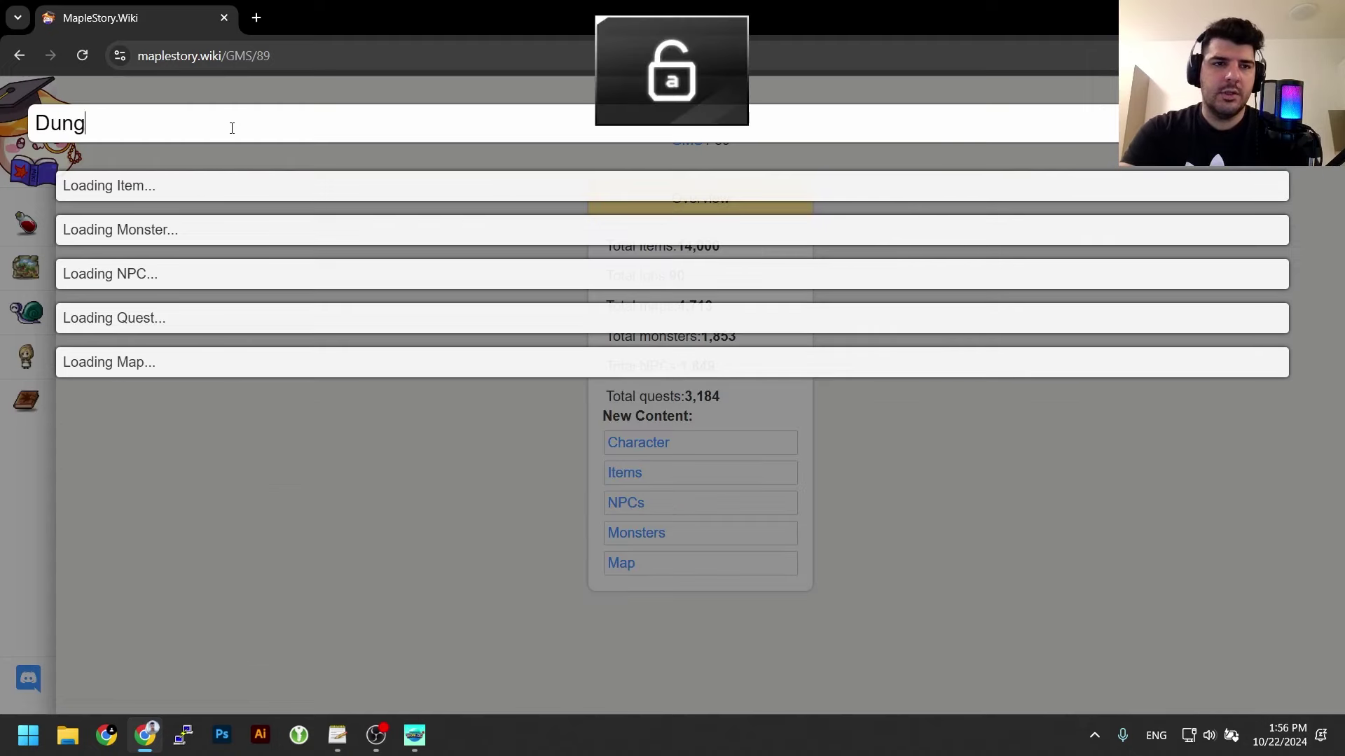
pyautogui.write('eon')
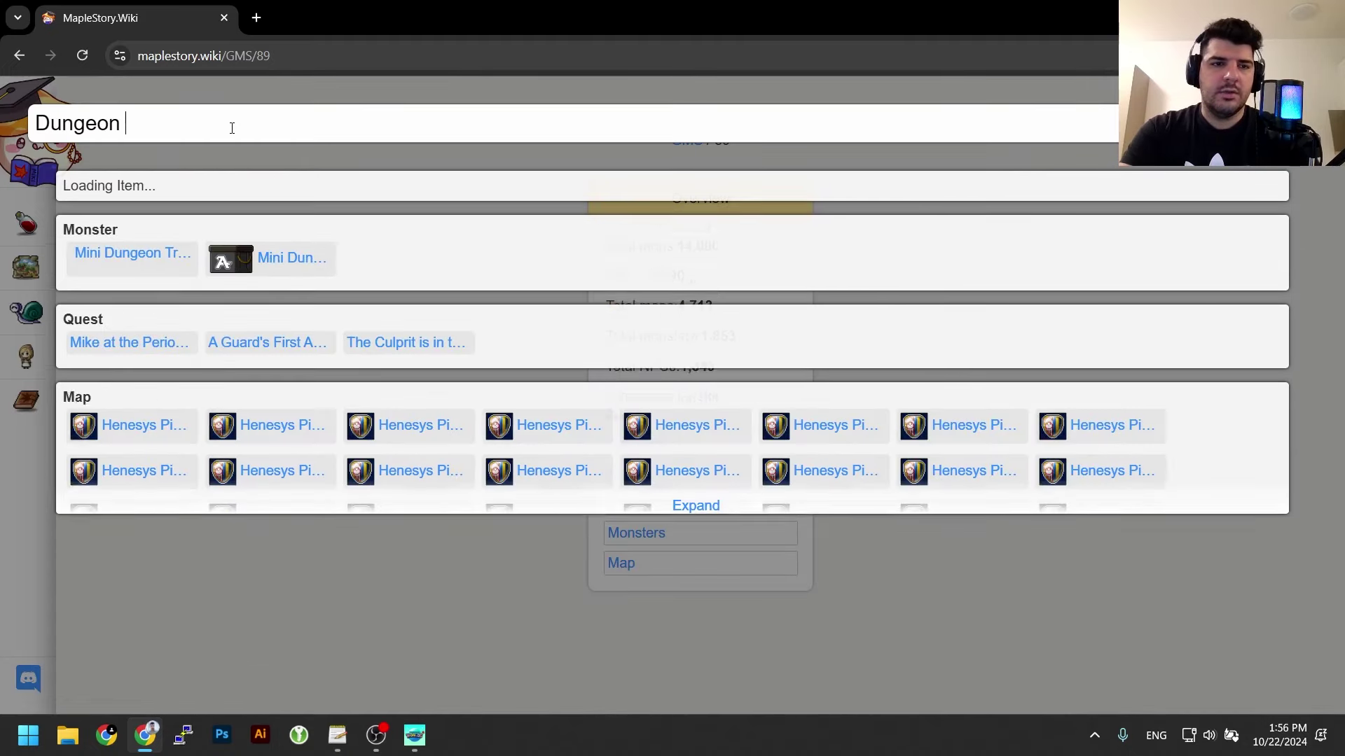
# - Replace the search term with "souther" and open the map page for Dungeon, Southern Forest I
pyautogui.press('capslock')
pyautogui.hotkey('ctrl', 'a')
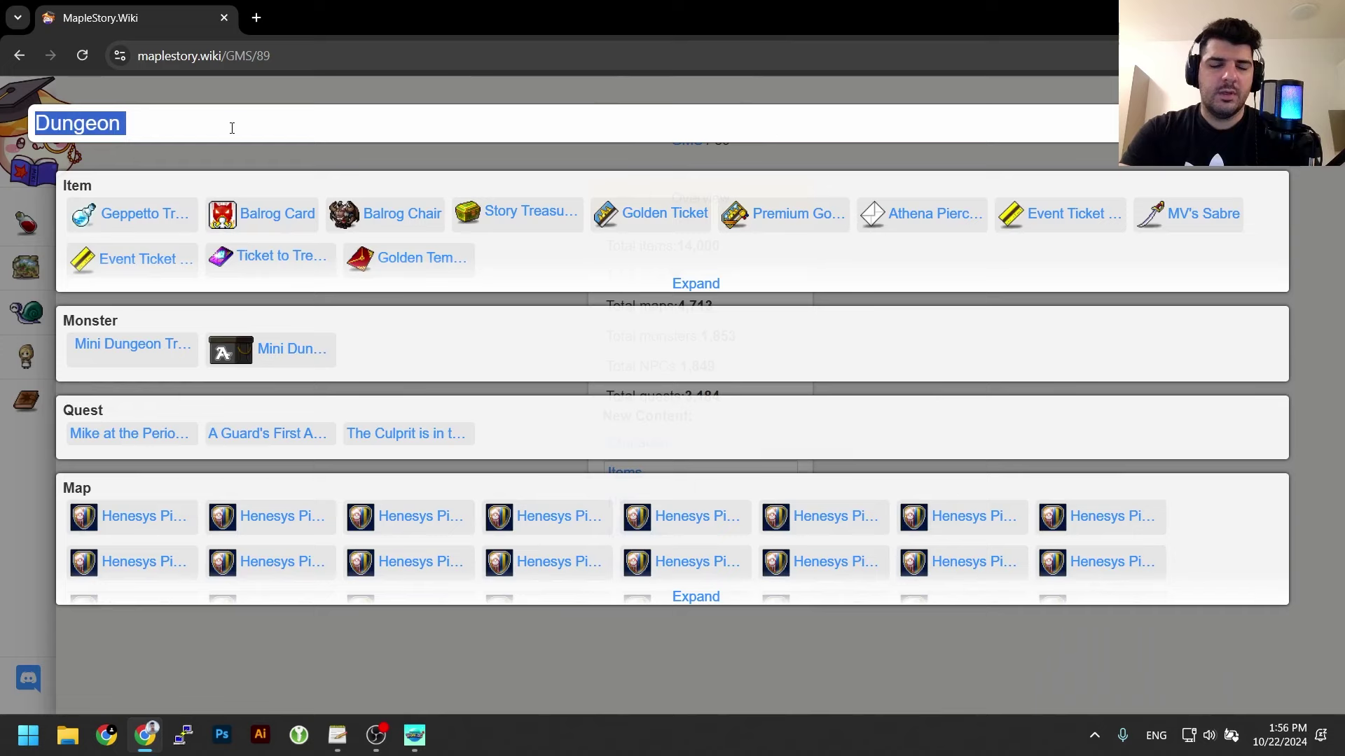
pyautogui.press('capslock')
pyautogui.write('sOUTHER')
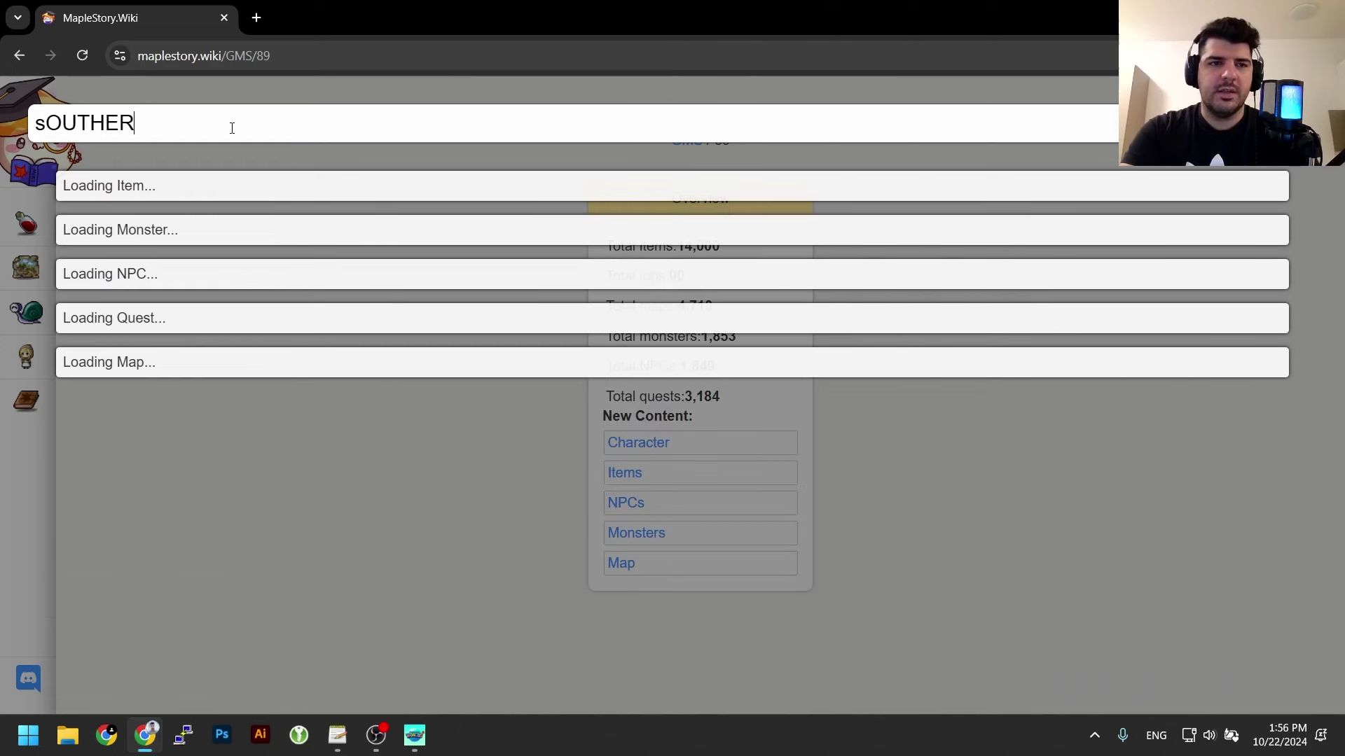
pyautogui.hotkey('ctrl', 'a')
pyautogui.press('capslock')
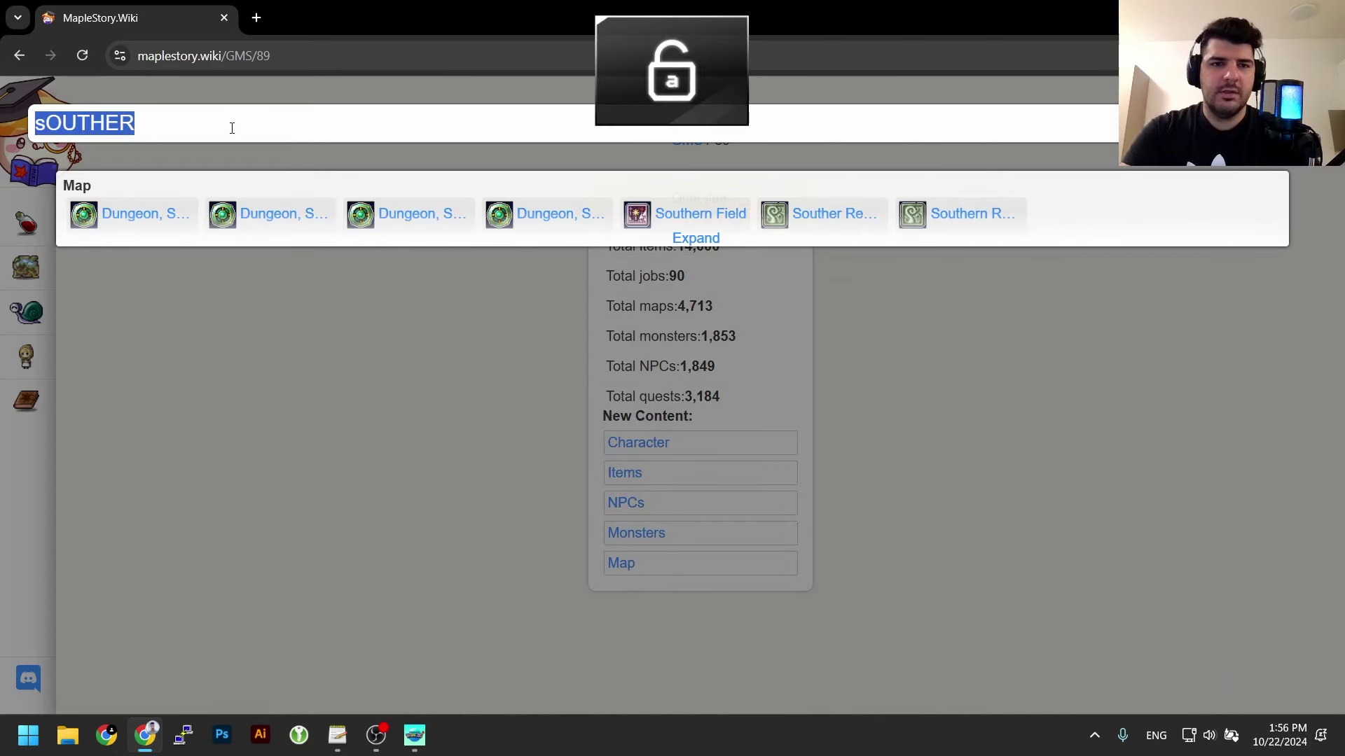
pyautogui.click(140, 215)
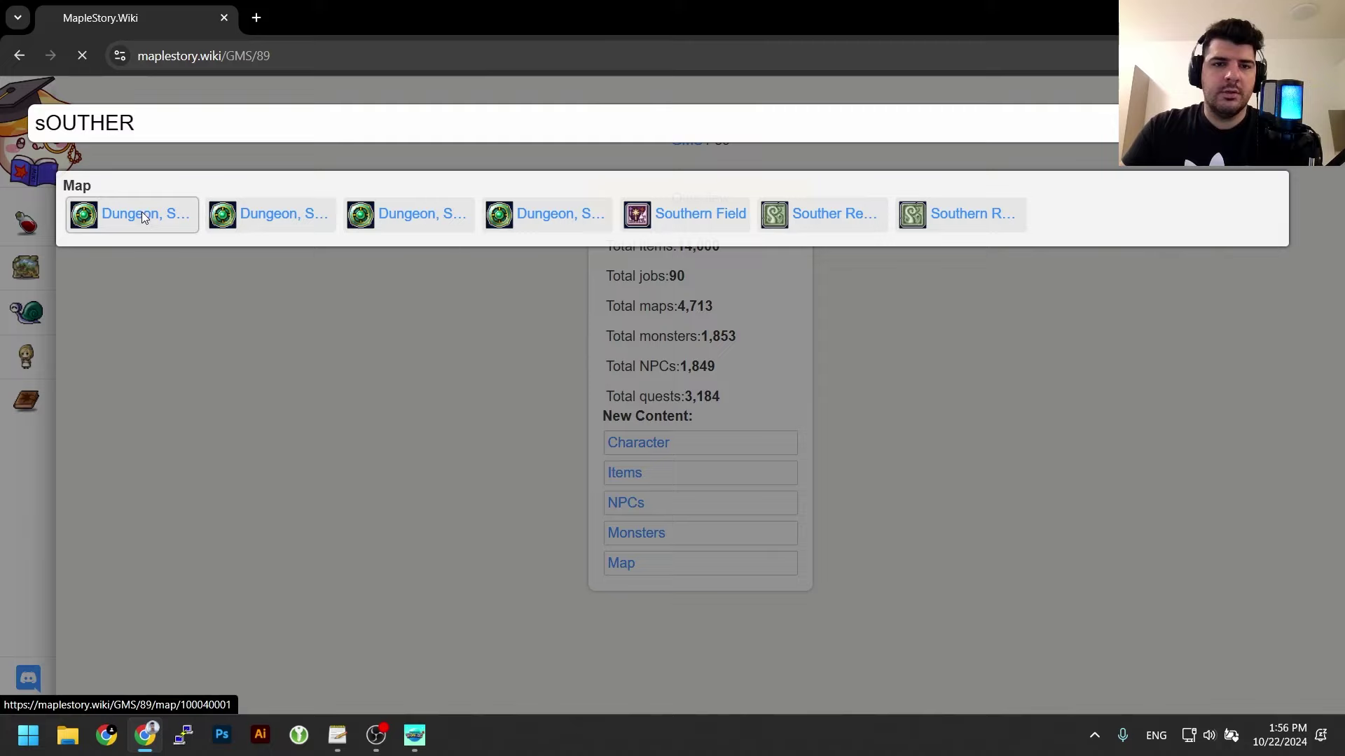
# - Open the map's render image in a separate tab and review the portals and monsters on the map page
pyautogui.moveTo(600, 399); pyautogui.dragTo(963, 404)
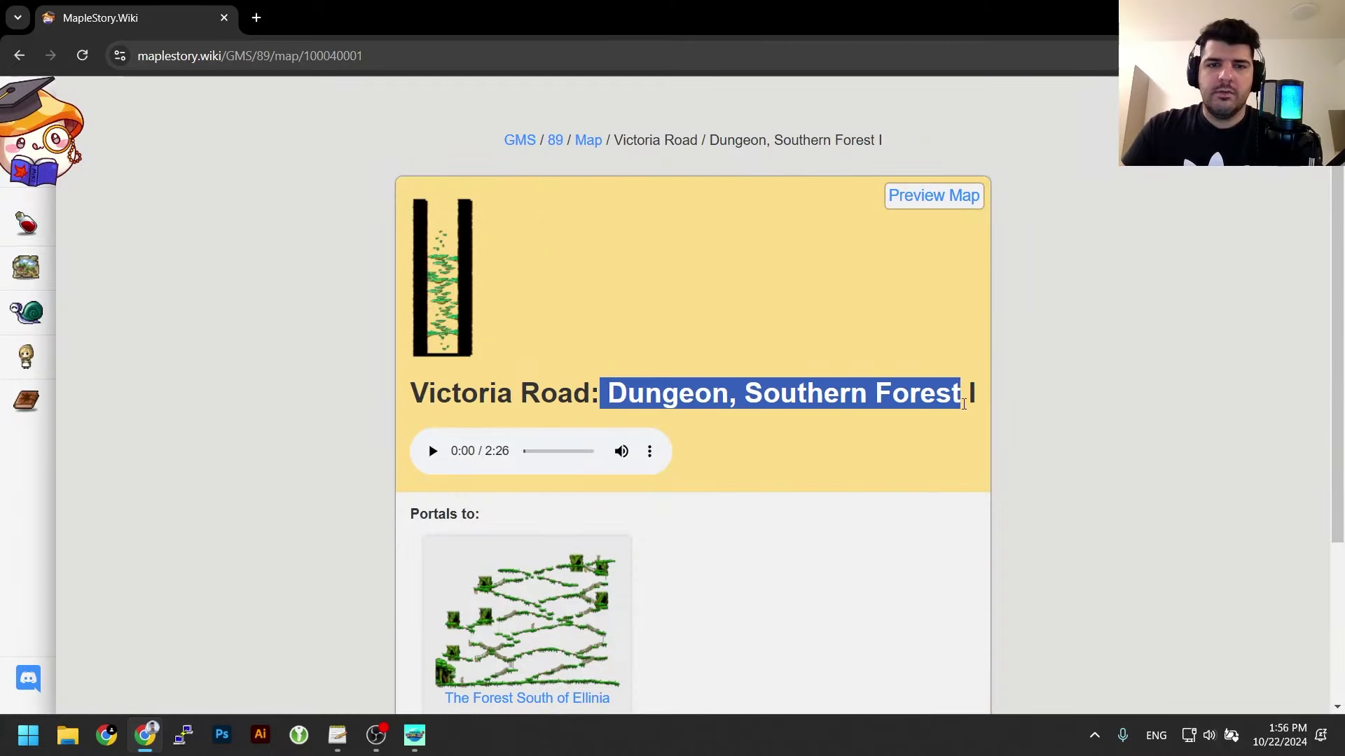
pyautogui.click(431, 292)
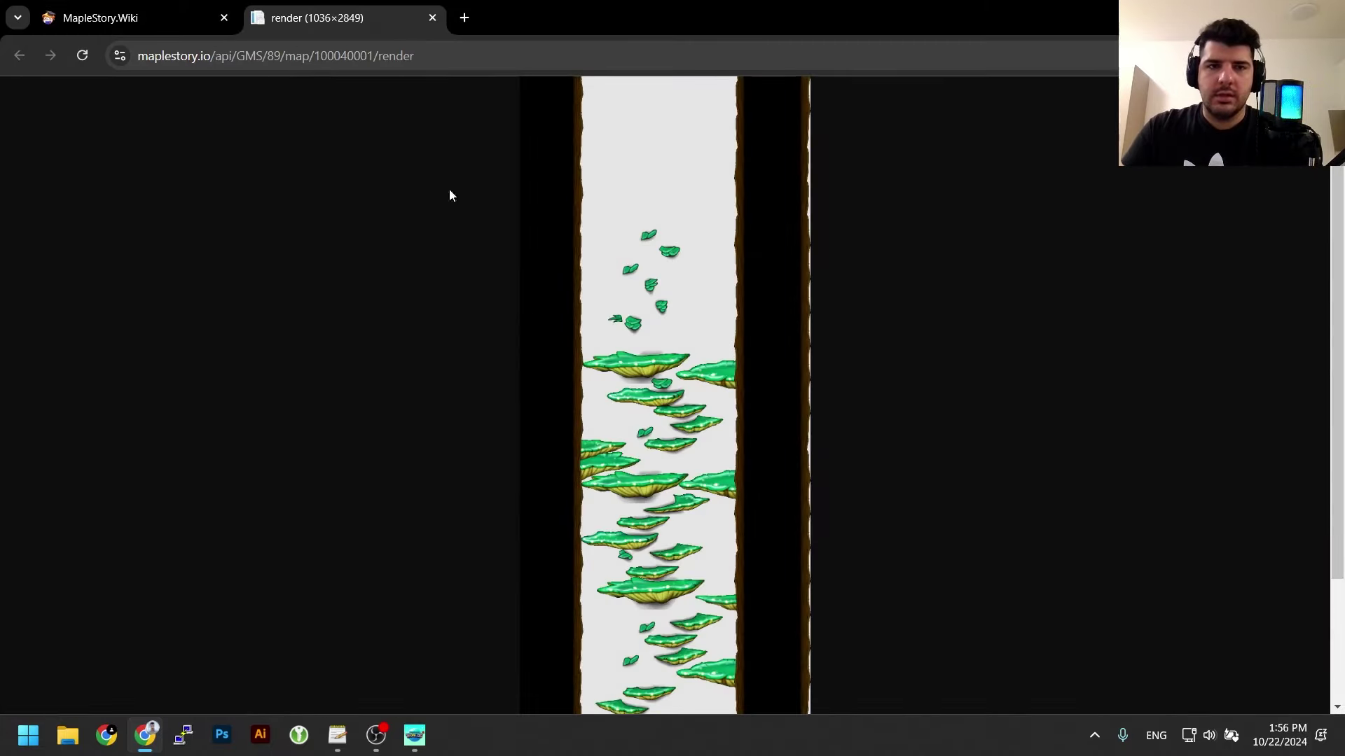
pyautogui.click(175, 12)
pyautogui.scroll(-3, 435, 325)
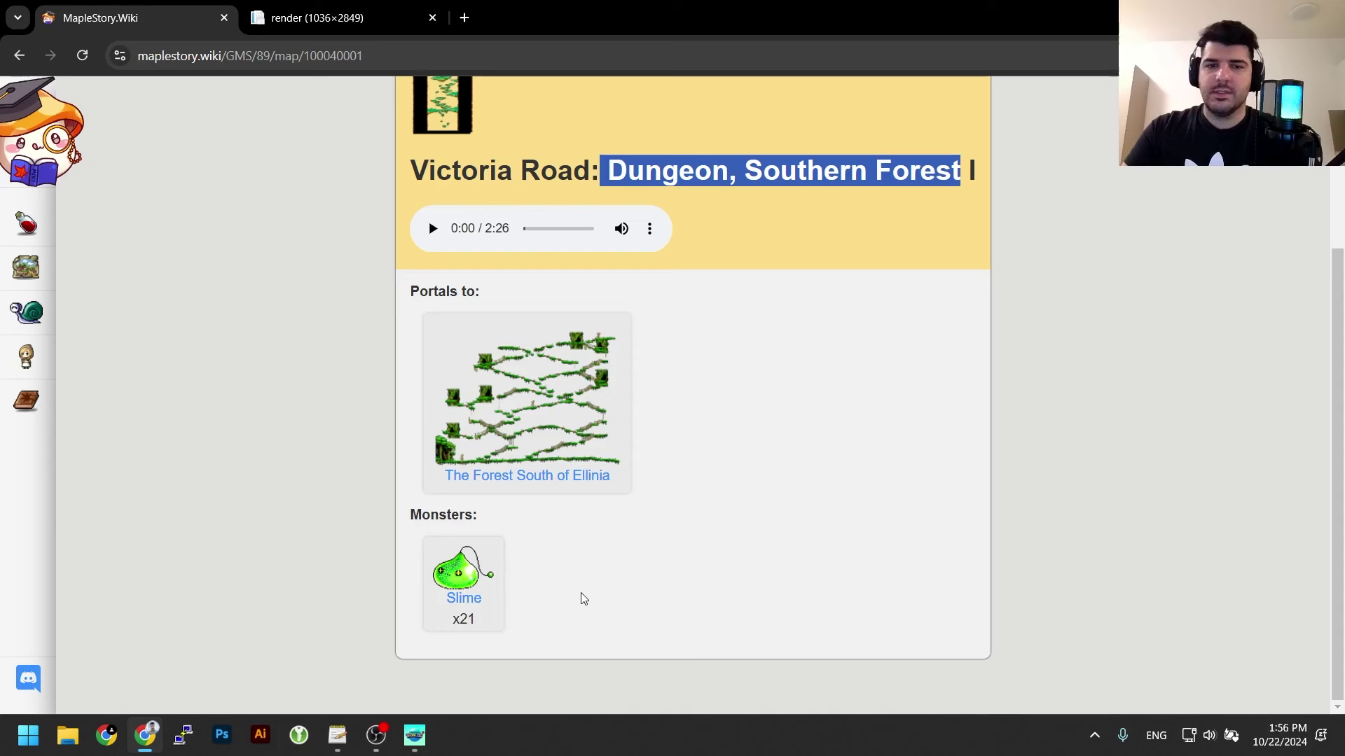
pyautogui.scroll(3, 584, 599)
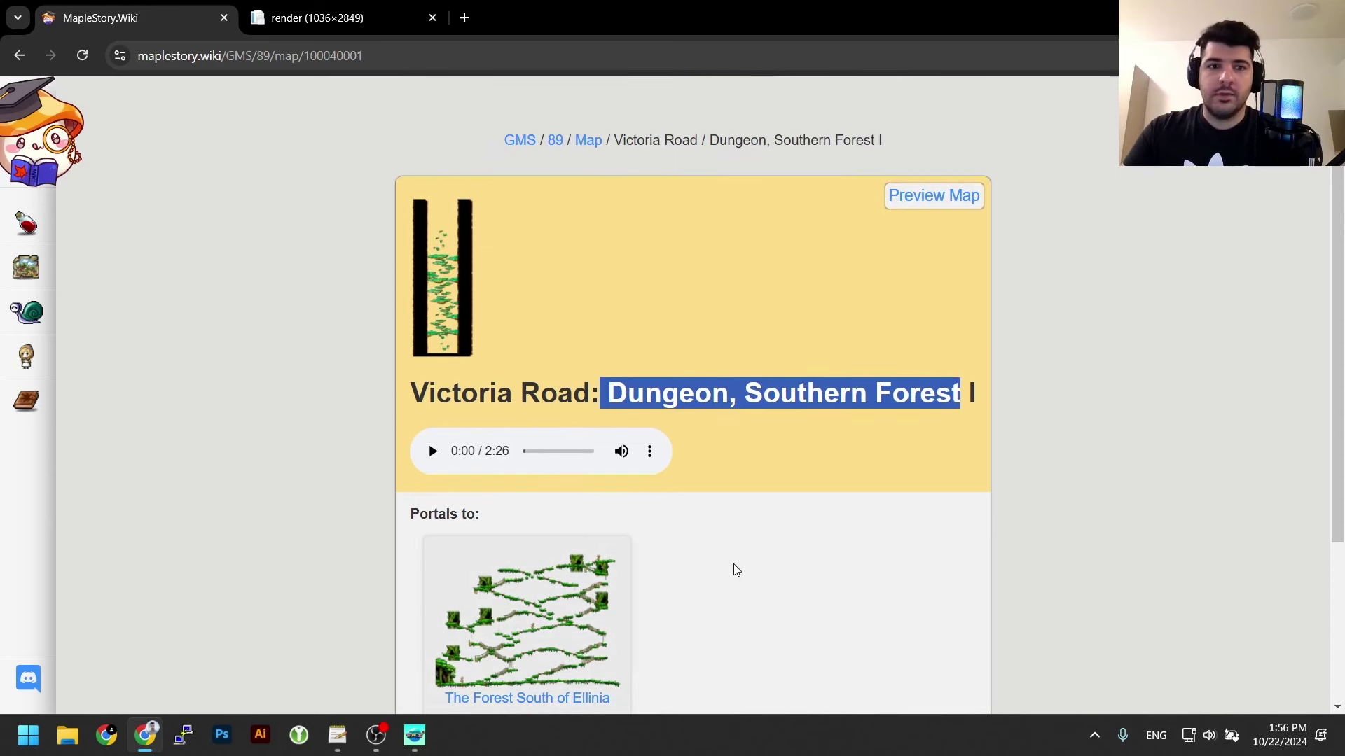
# - Play the map's background music from its page and lower the playback volume
pyautogui.click(433, 452)
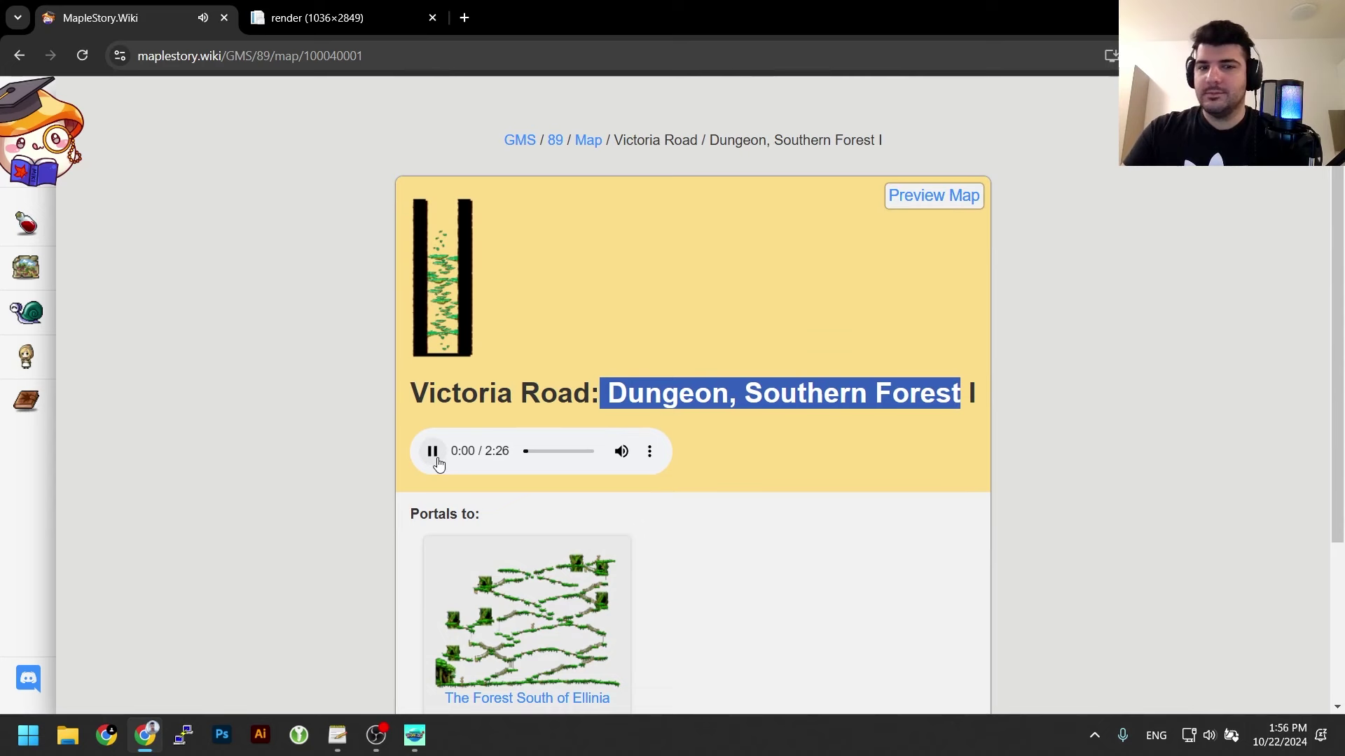
pyautogui.moveTo(621, 451)
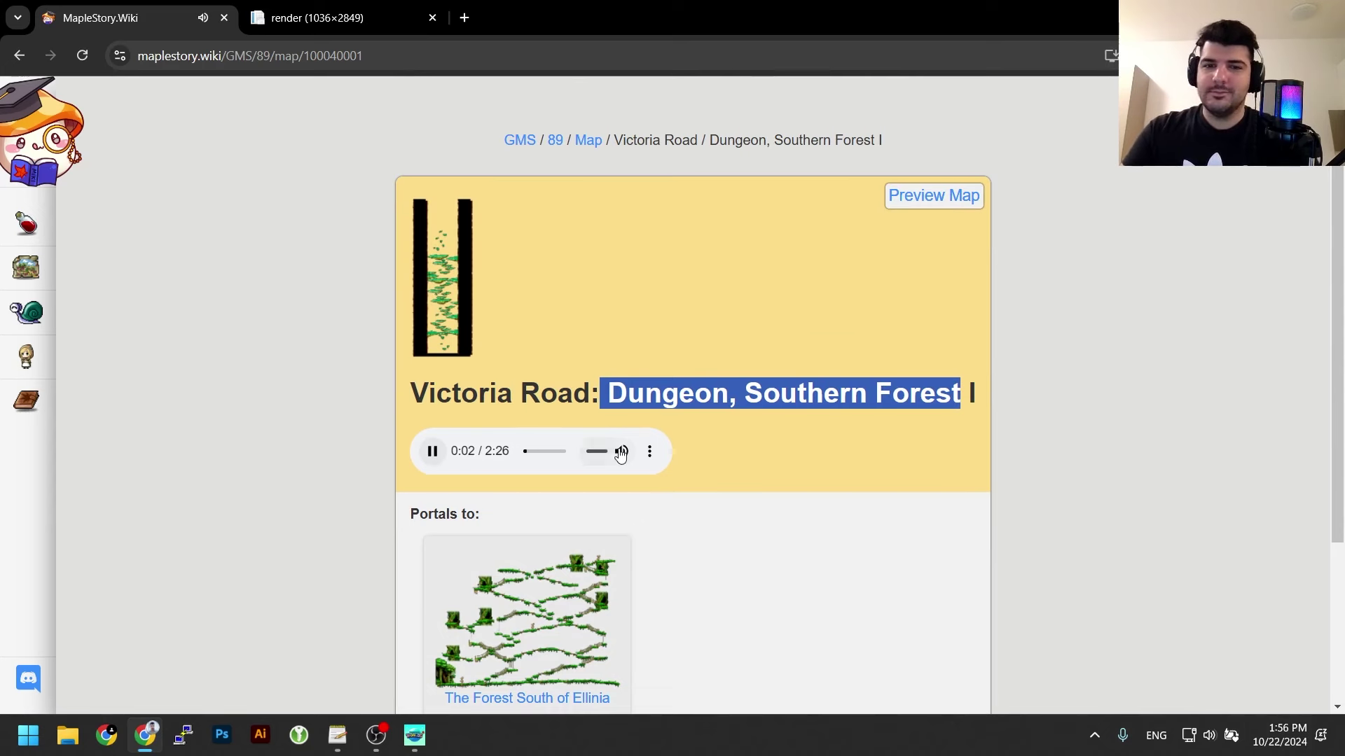
pyautogui.moveTo(607, 452); pyautogui.dragTo(570, 457)
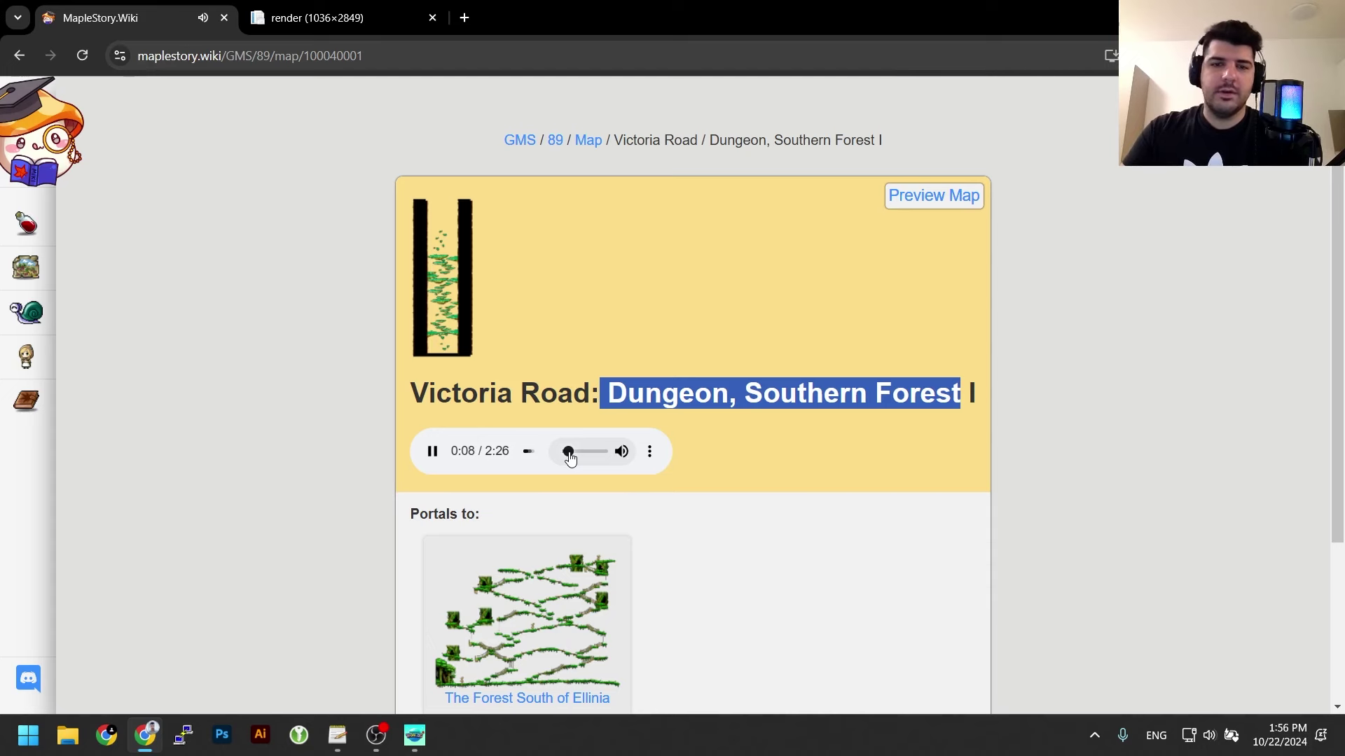
pyautogui.moveTo(570, 457); pyautogui.dragTo(569, 459)
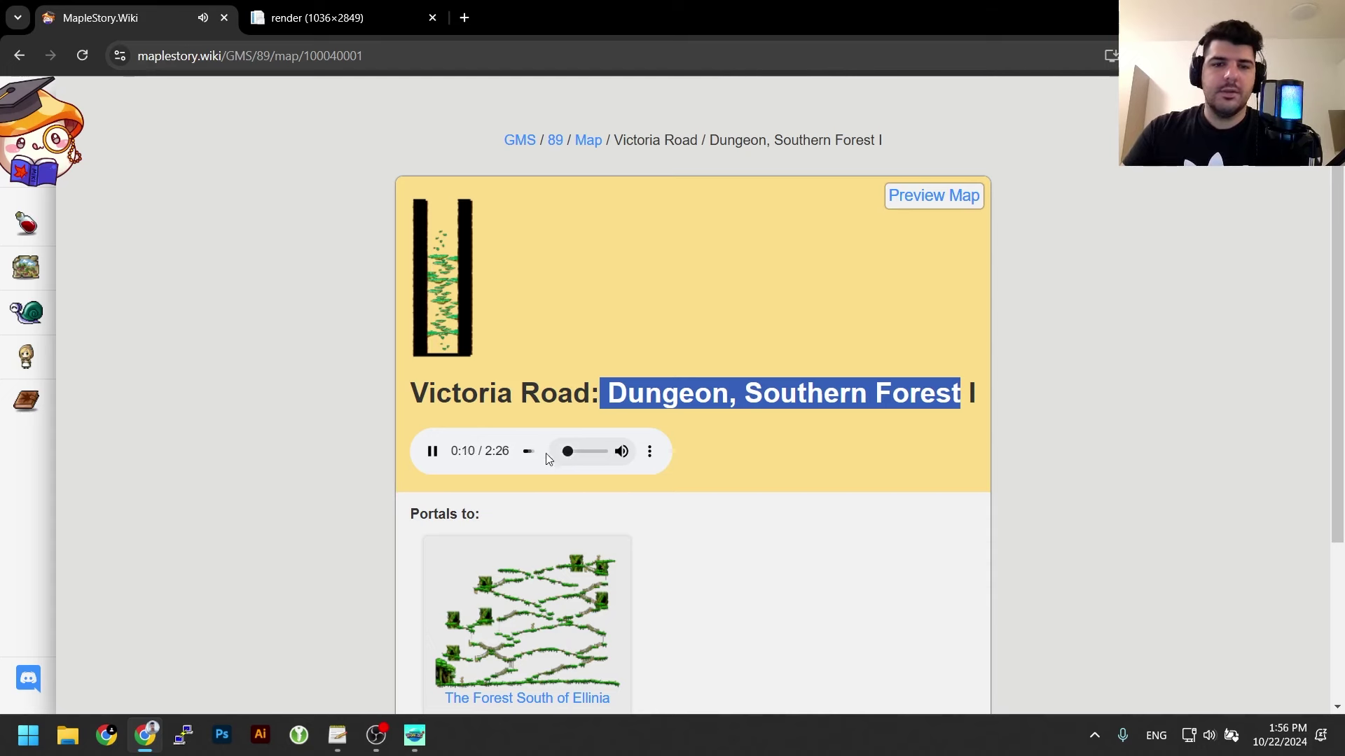
pyautogui.click(273, 401)
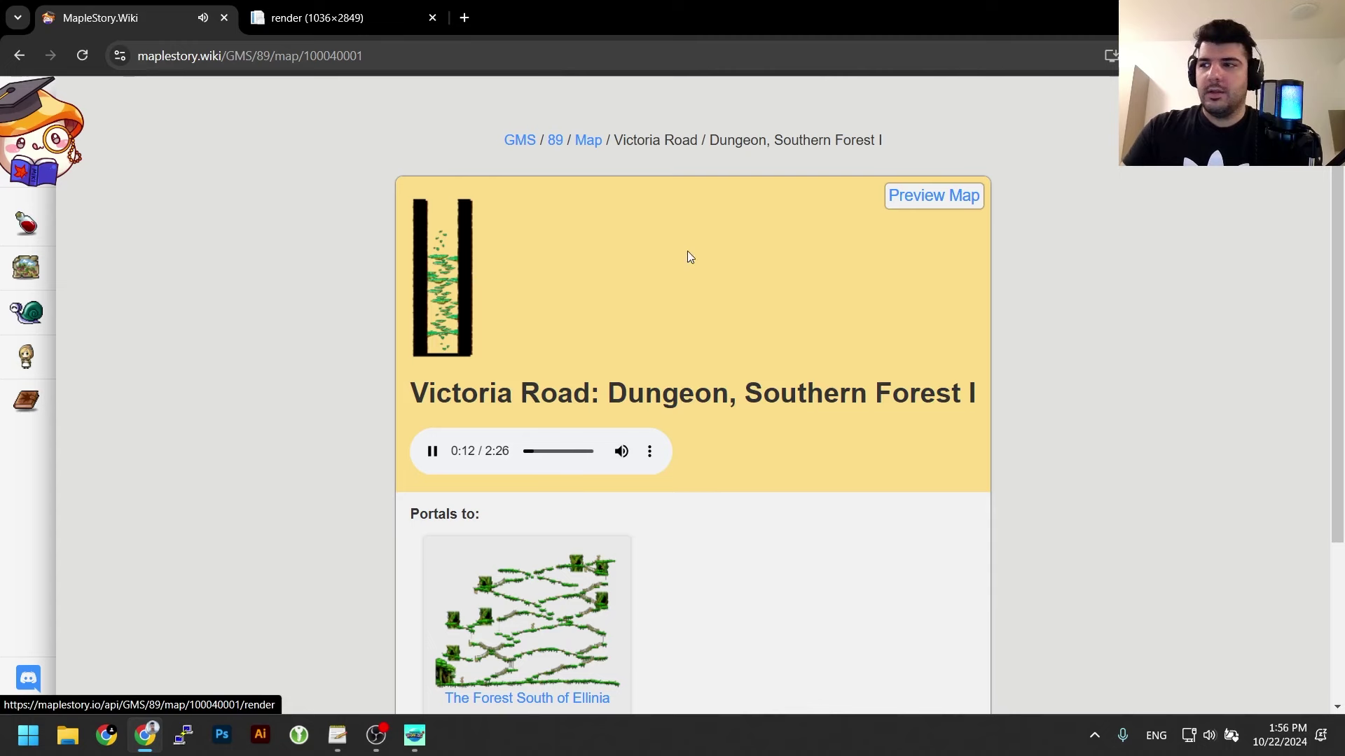
# - Preview the Southern Forest I map with its background, look over the mushroom platforms, and close the preview
pyautogui.click(967, 197)
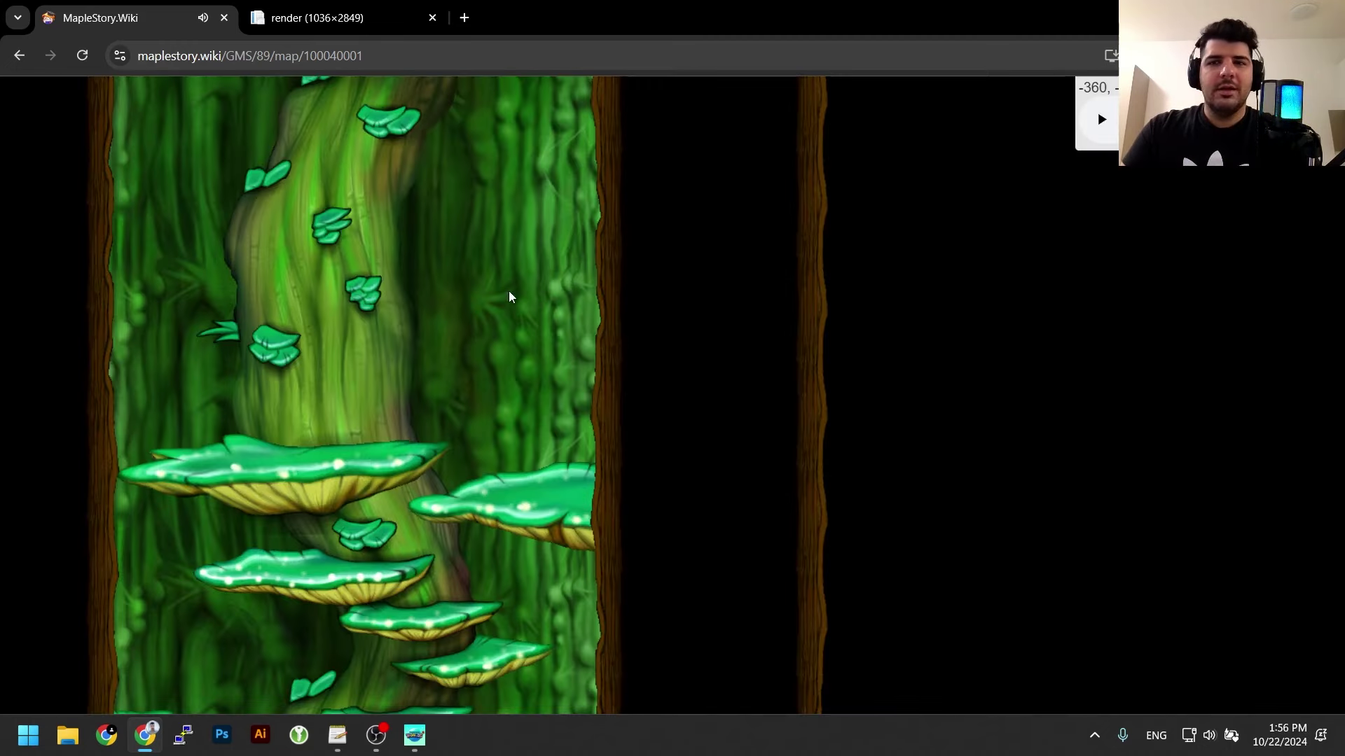
pyautogui.moveTo(429, 298); pyautogui.dragTo(731, 99)
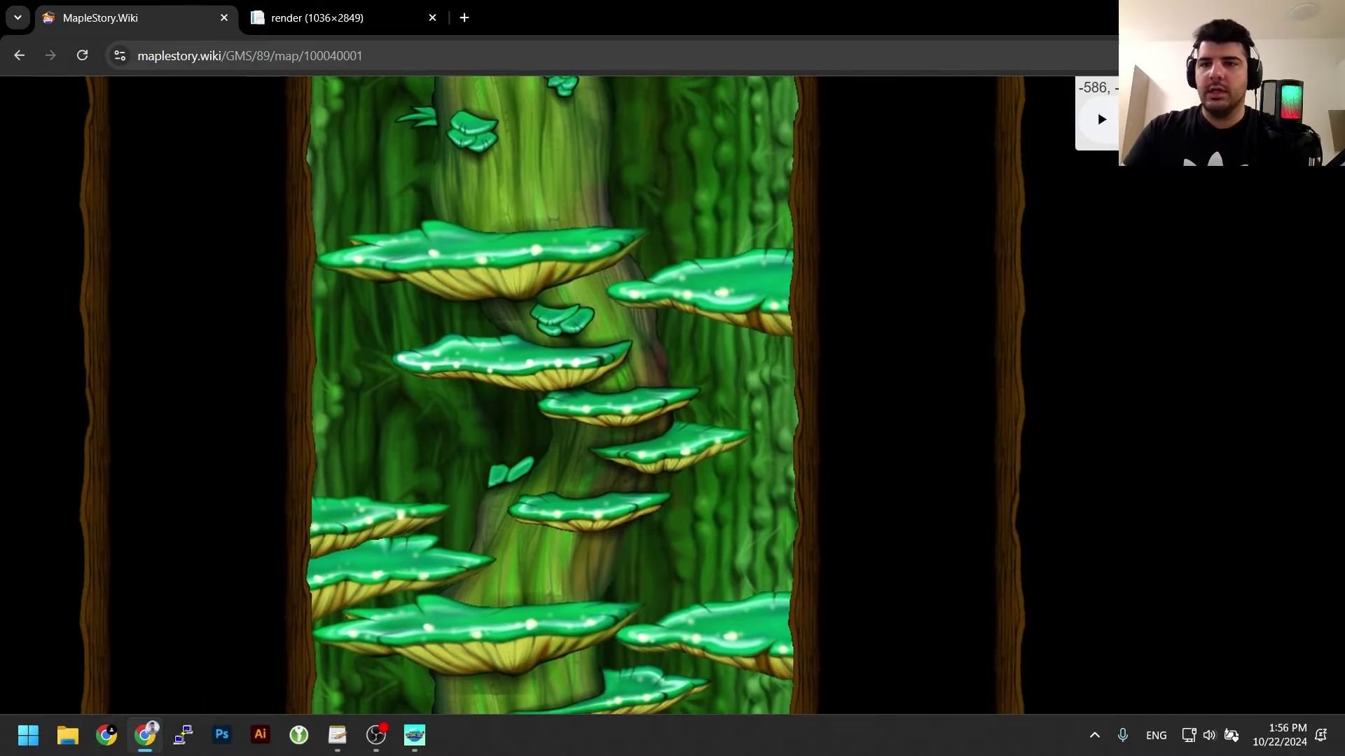
pyautogui.click(1326, 90)
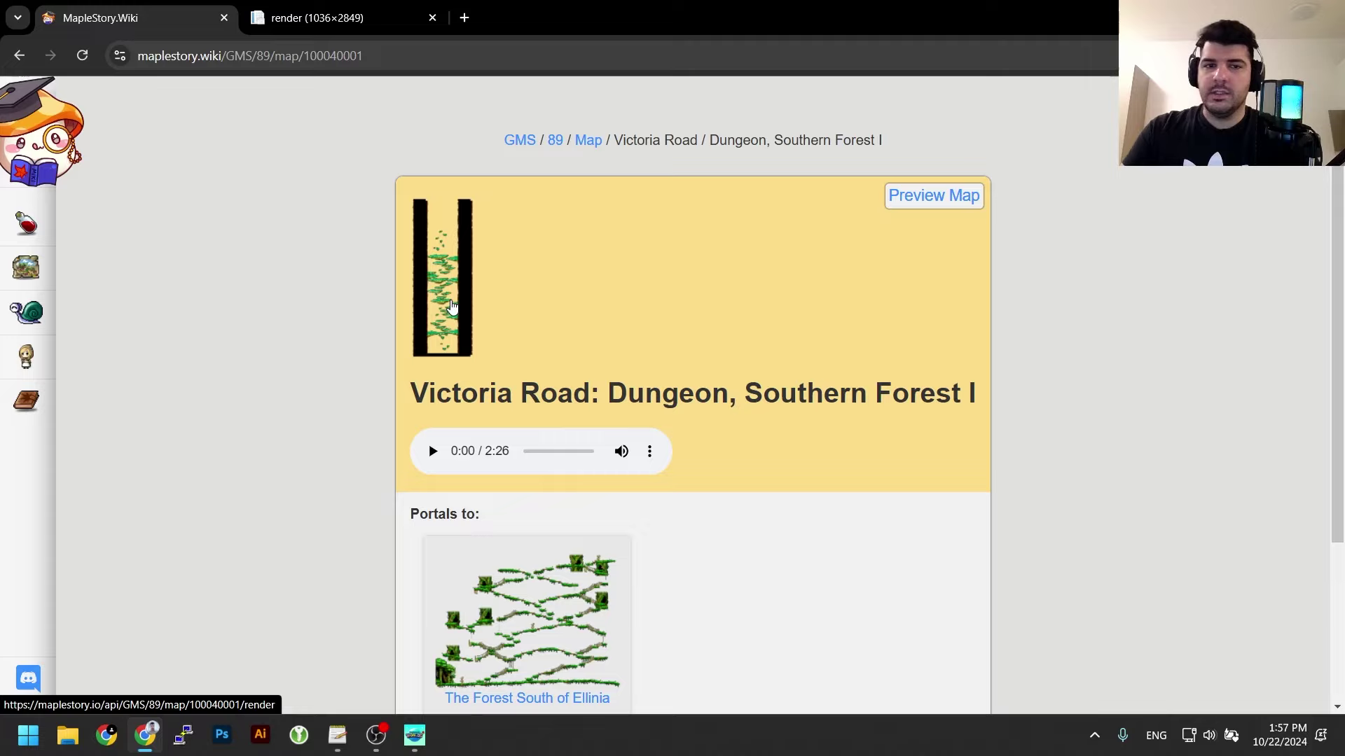
# - View the map's render image at full size and start saving it as a PNG image
pyautogui.click(452, 305)
pyautogui.scroll(-3, 699, 324)
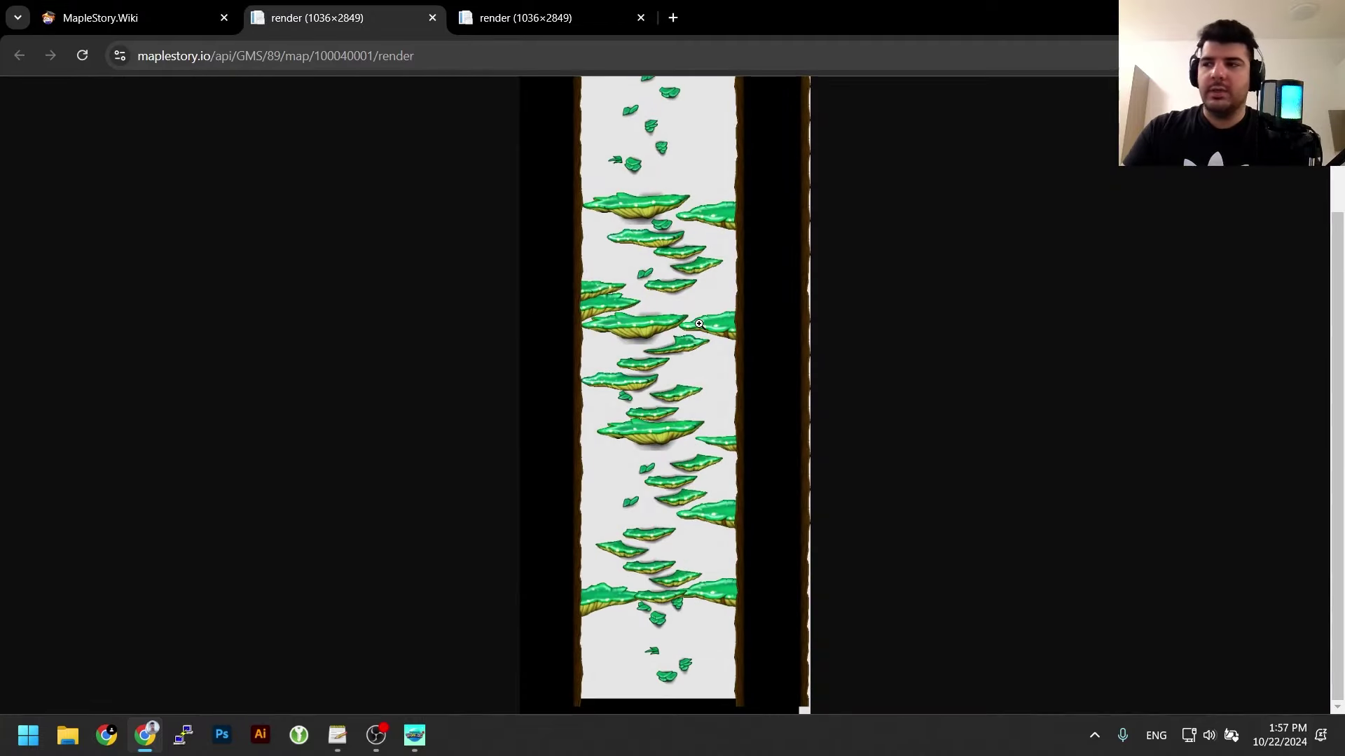
pyautogui.click(692, 323)
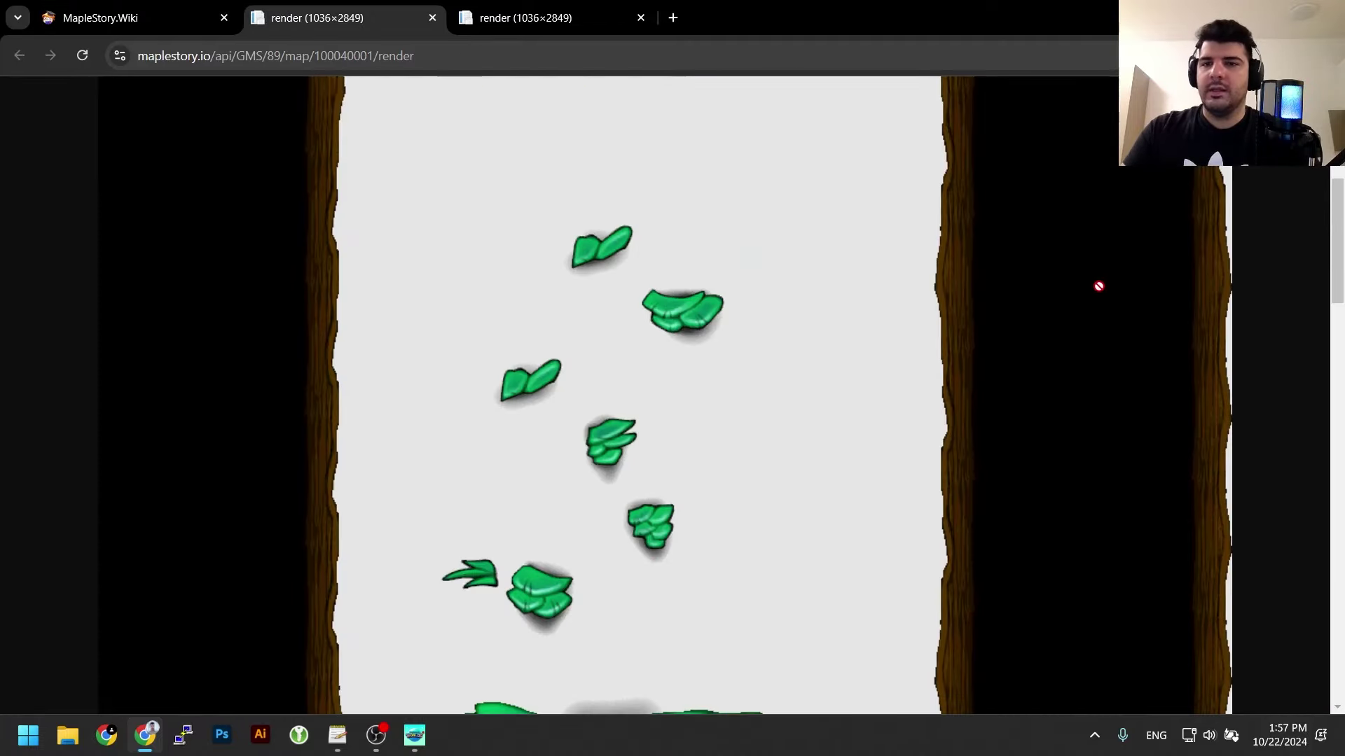
pyautogui.scroll(-10, 876, 271)
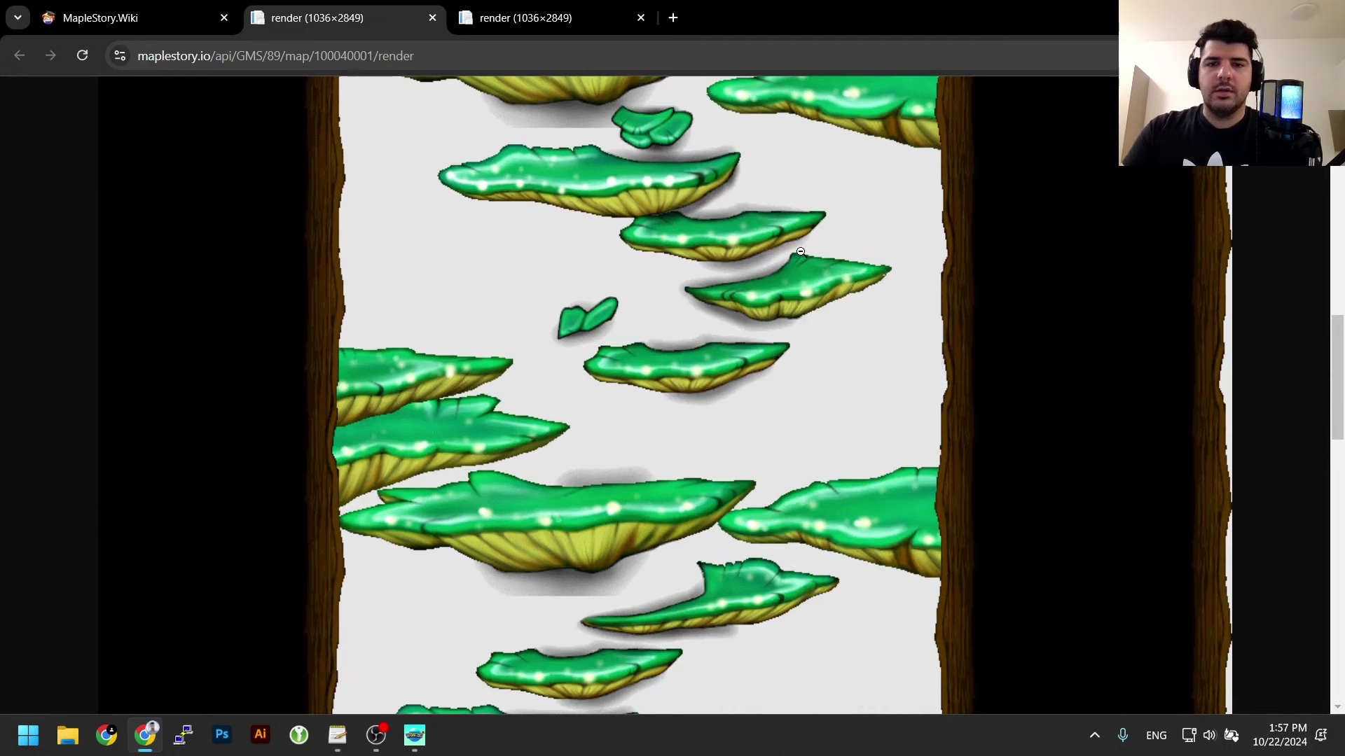
pyautogui.rightClick(796, 252)
pyautogui.click(879, 294)
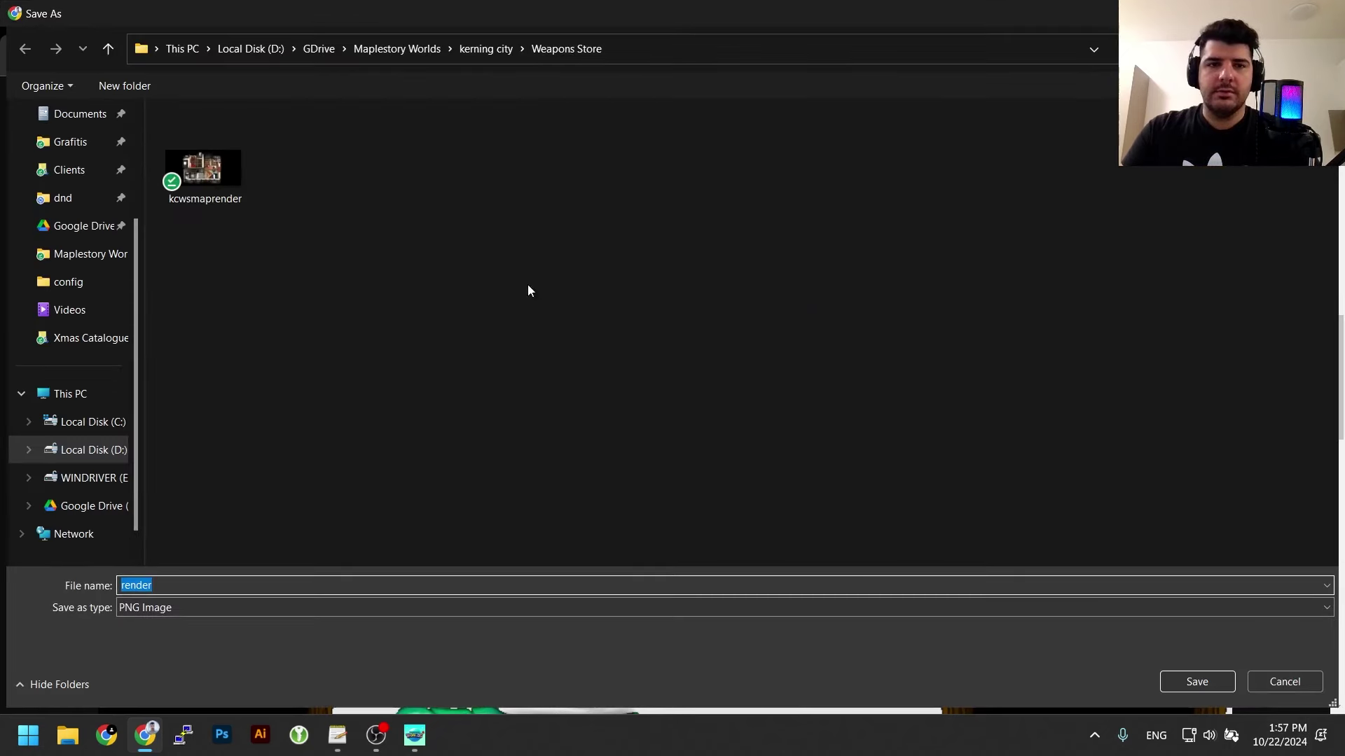
# - Create a folder named SlimeTree inside the Maplestory Worlds folder and open it as the save location
pyautogui.click(493, 54)
pyautogui.click(396, 49)
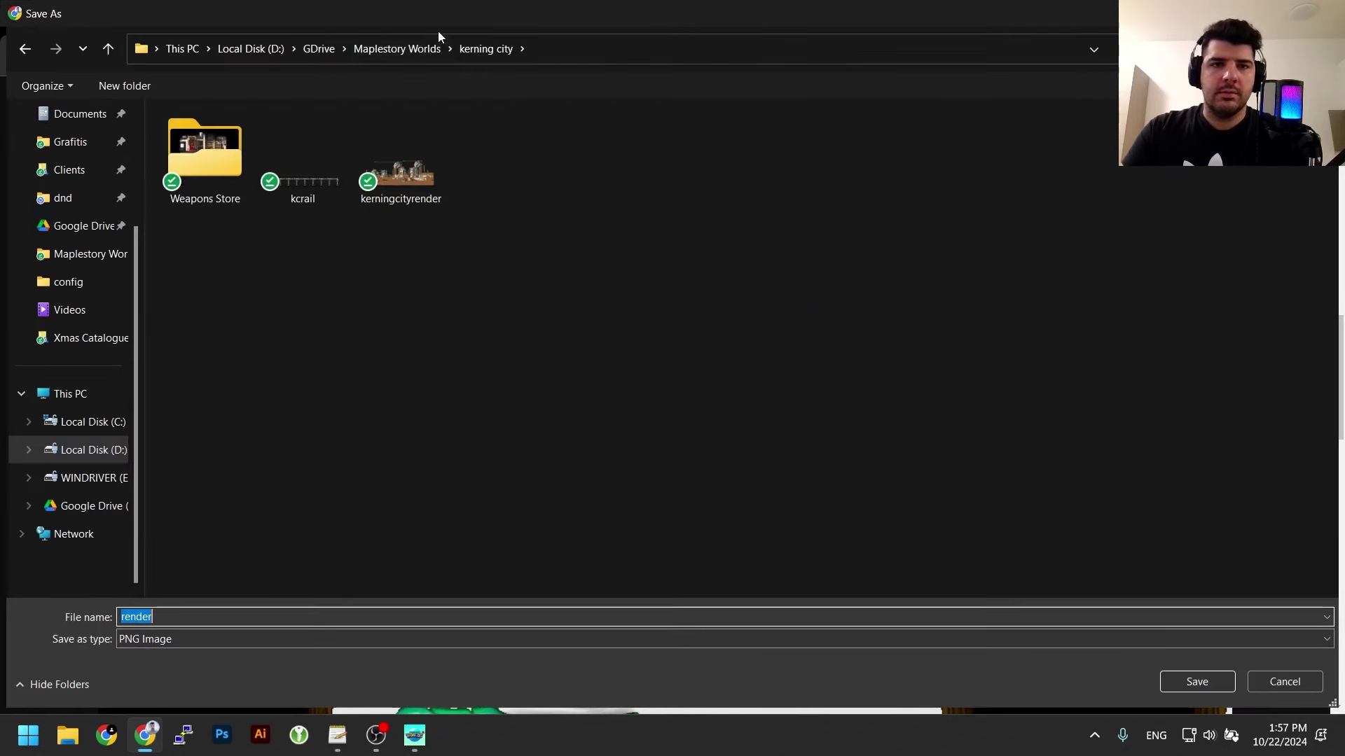
pyautogui.rightClick(470, 349)
pyautogui.moveTo(559, 531)
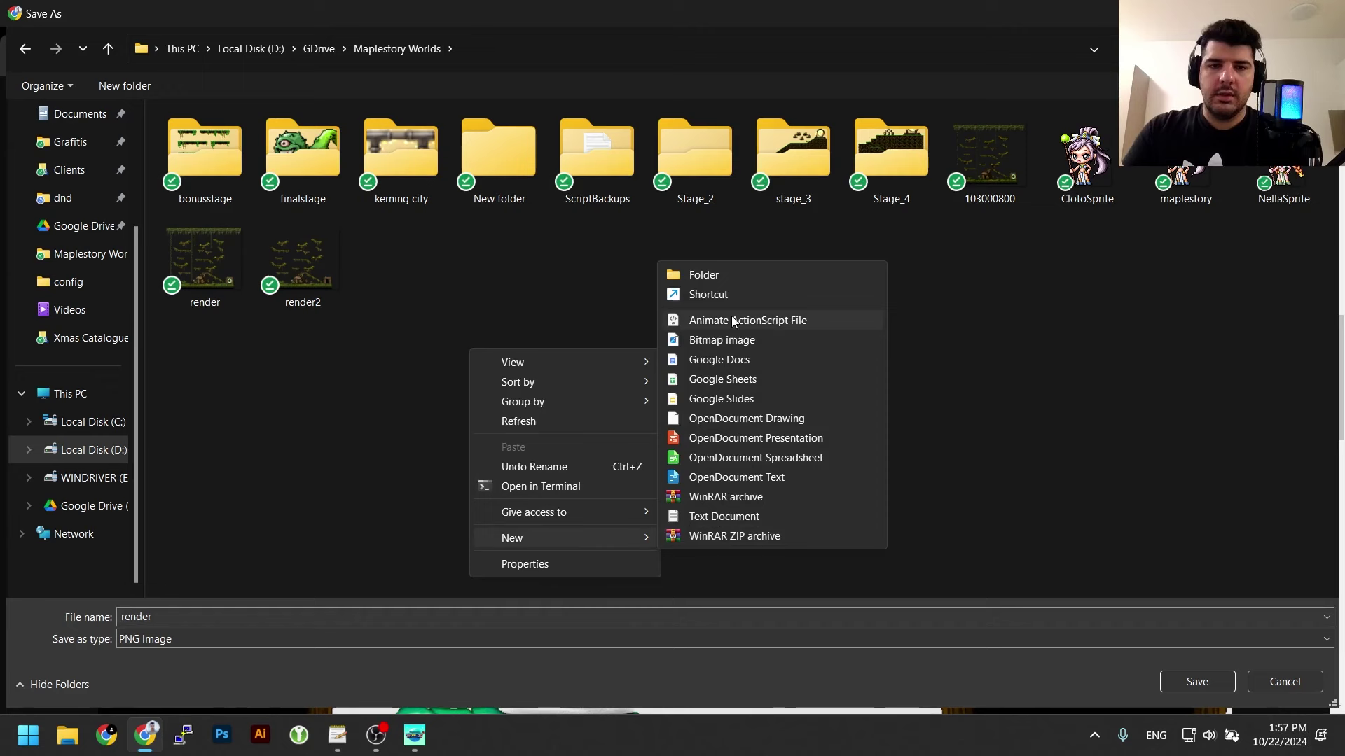
pyautogui.click(709, 283)
pyautogui.press('capslock')
pyautogui.write('S')
pyautogui.press('capslock')
pyautogui.write('lime')
pyautogui.press('capslock')
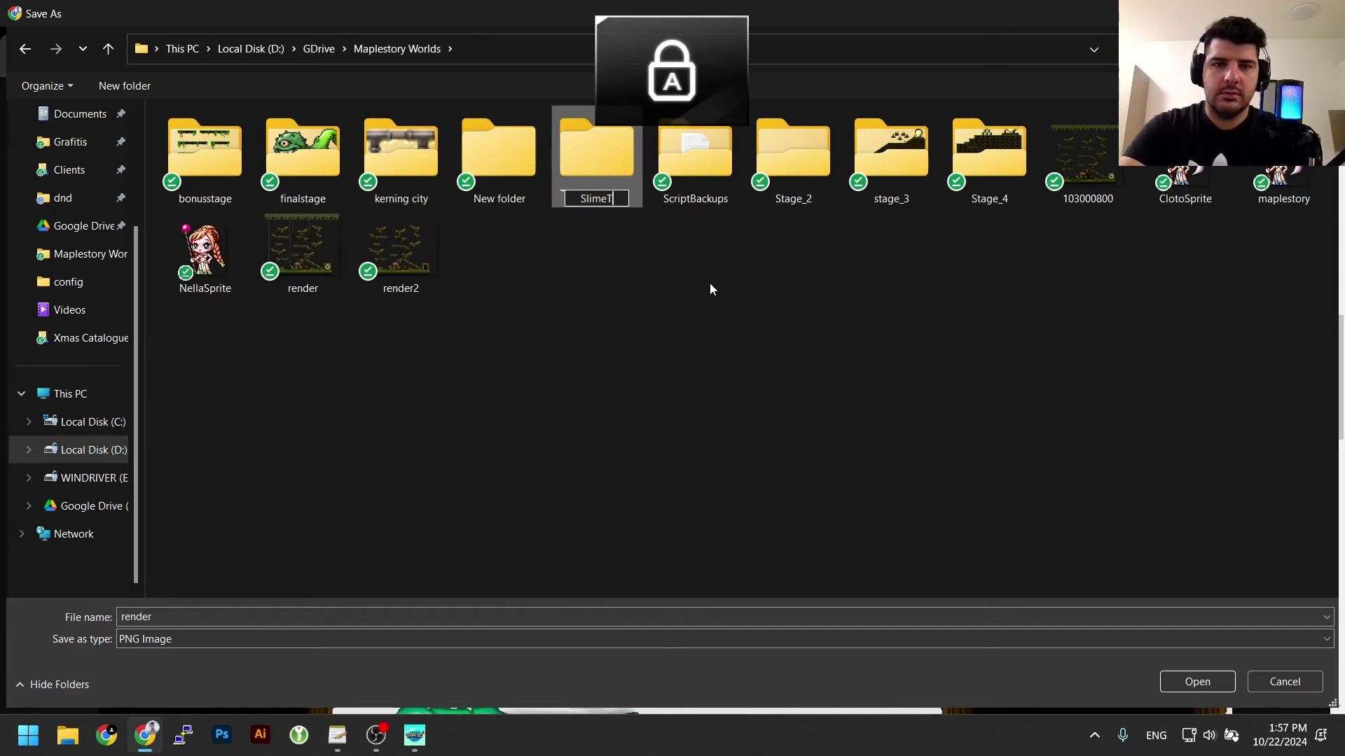
pyautogui.write('T')
pyautogui.press('capslock')
pyautogui.write('ree')
pyautogui.press('Return')
pyautogui.press('Return')
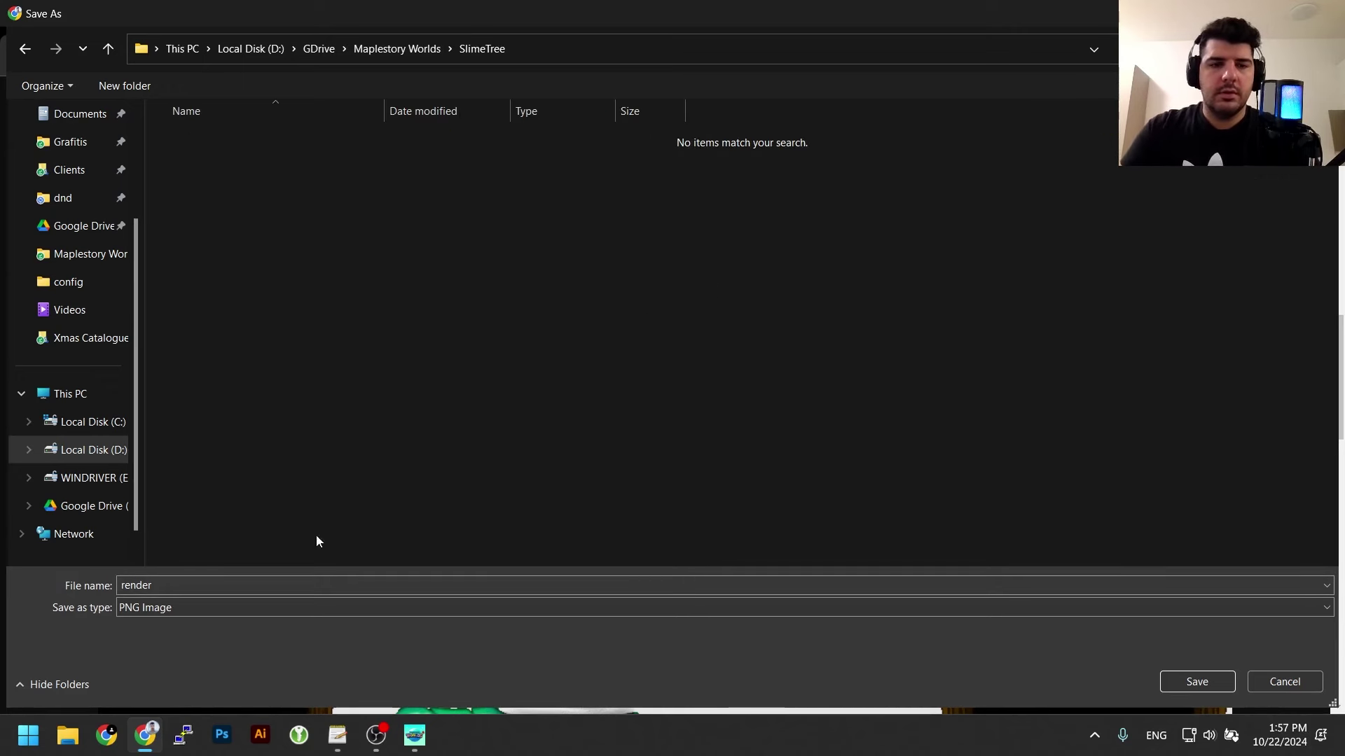
# - Name the PNG image SlimeTreeMapRender and save it
pyautogui.click(248, 581)
pyautogui.press('capslock')
pyautogui.write('S')
pyautogui.press('capslock')
pyautogui.write('lime')
pyautogui.press('capslock')
pyautogui.write('TreeMapRe')
pyautogui.press('capslock')
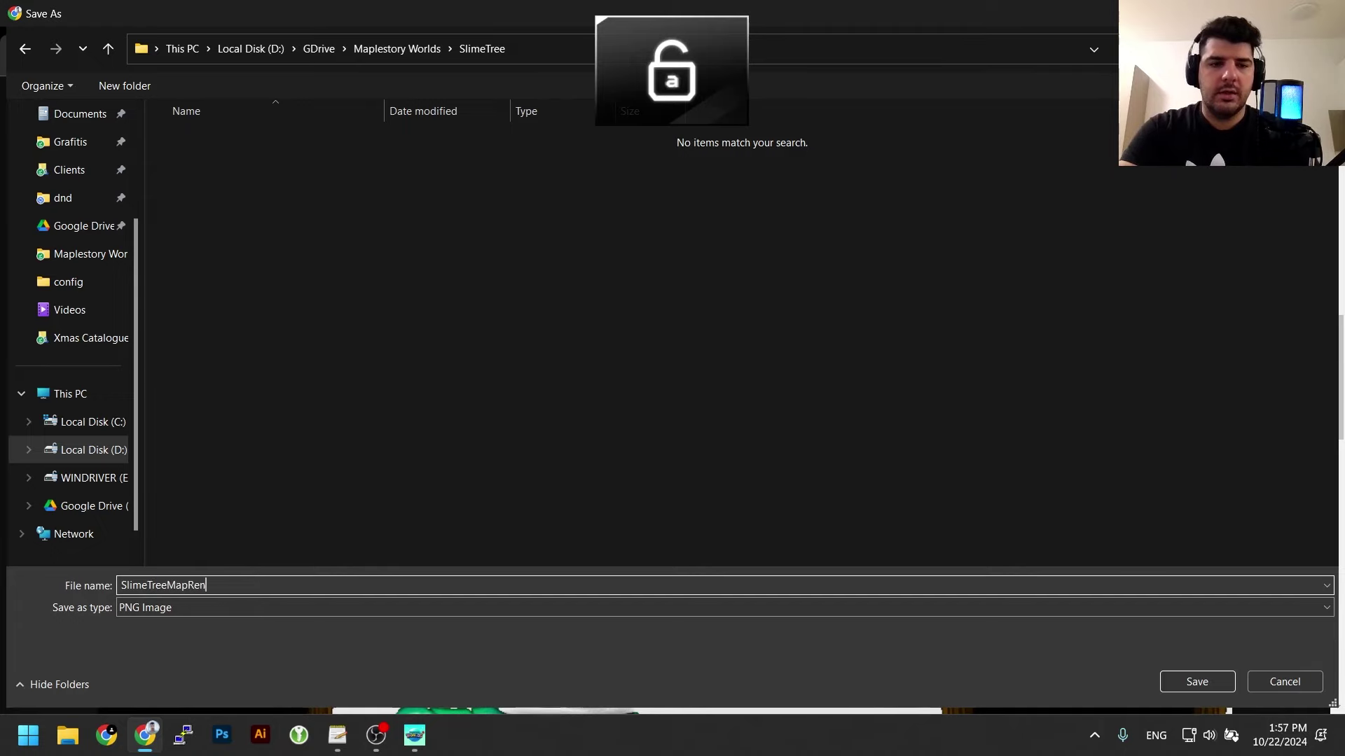
pyautogui.write('nder')
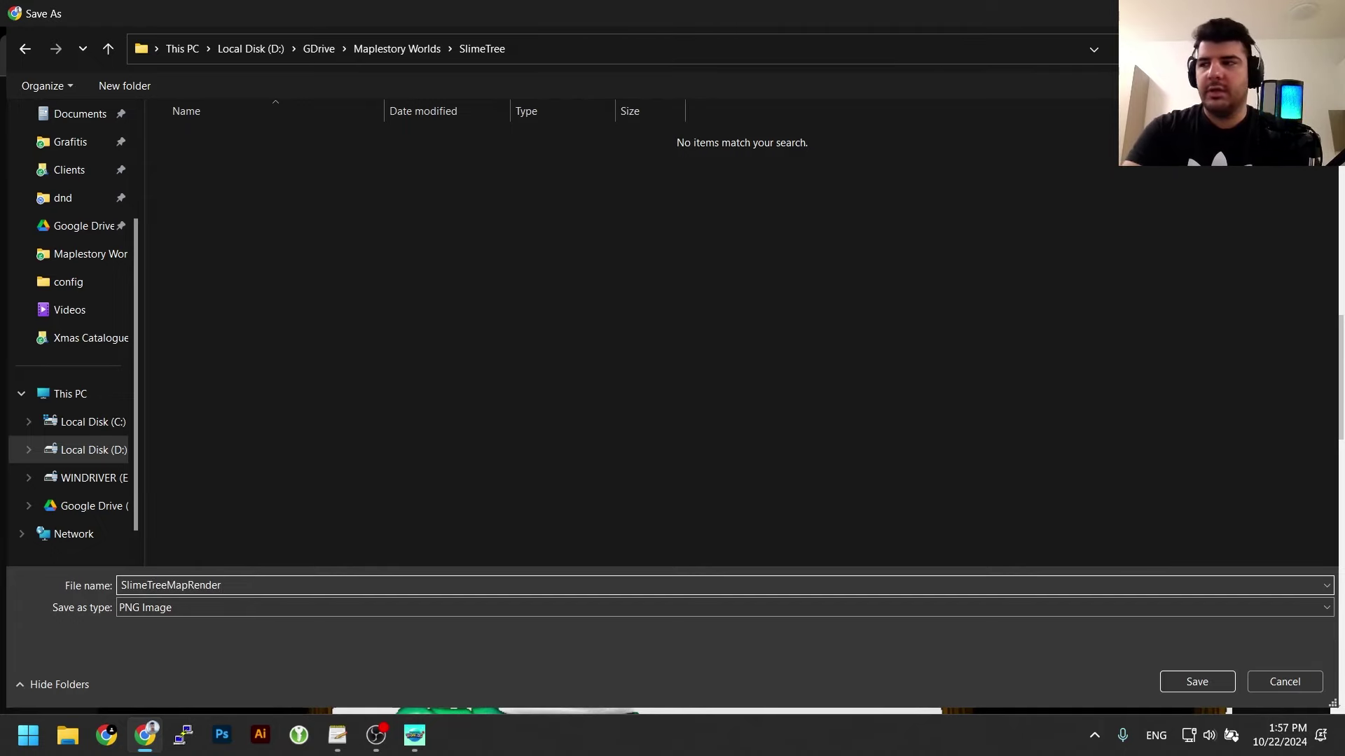
pyautogui.press('Return')
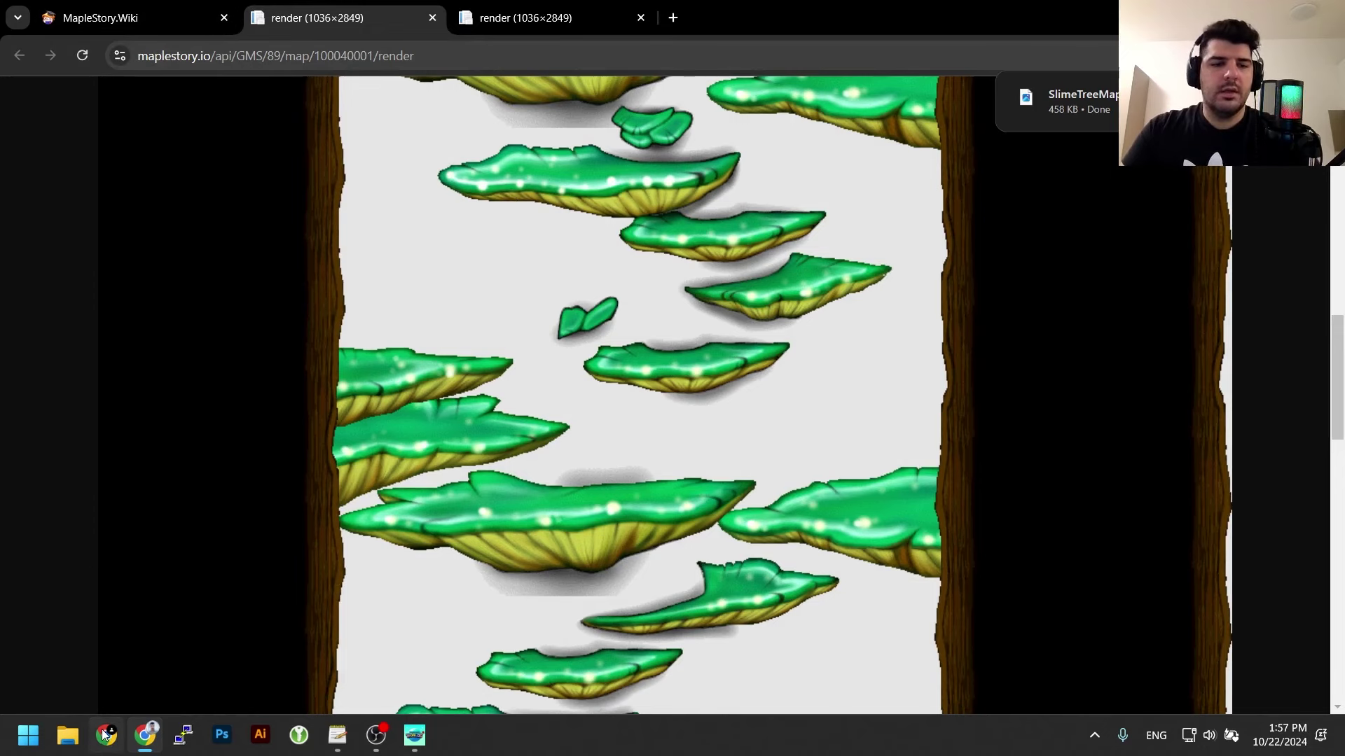
# - Switch to MapleStory Worlds Maker and place the SlimeTreeMapRender image over the trunk background, at about X -0.17, Y 12.62
pyautogui.click(414, 725)
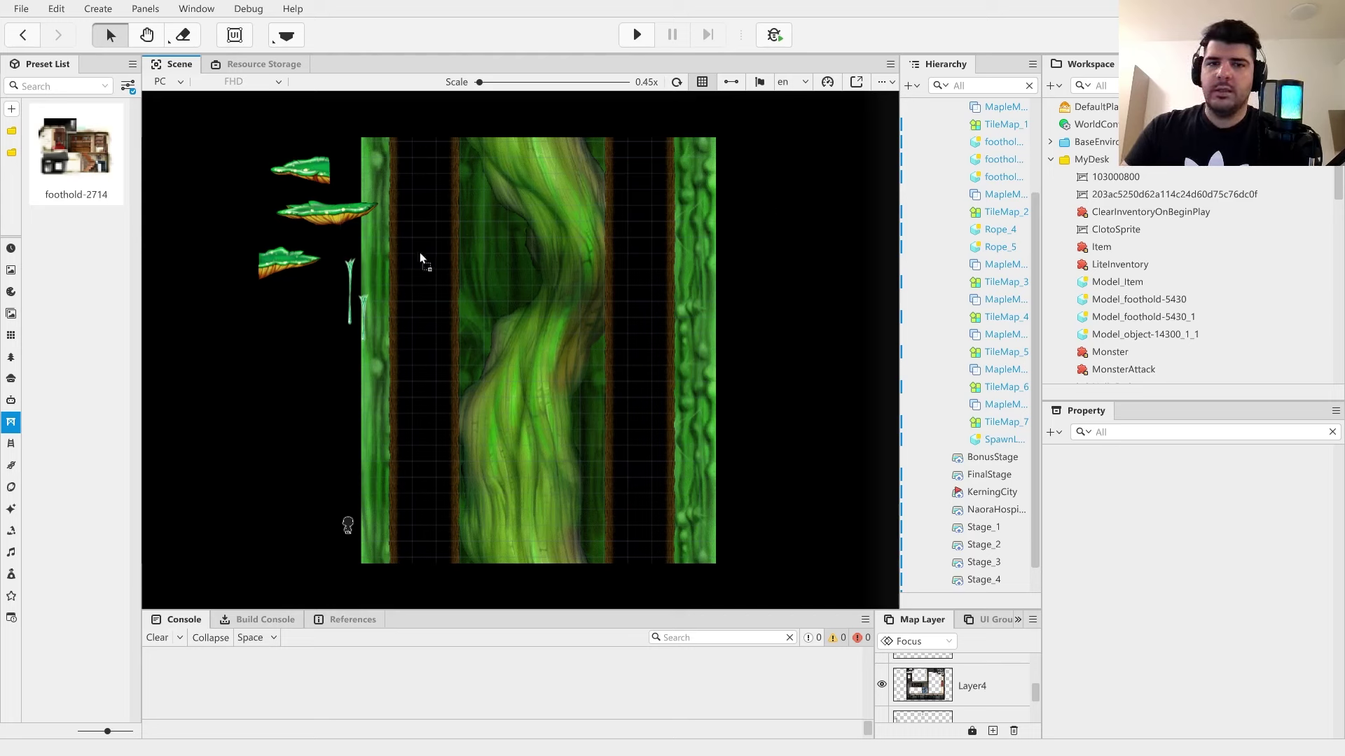
pyautogui.moveTo(470, 303); pyautogui.dragTo(470, 302)
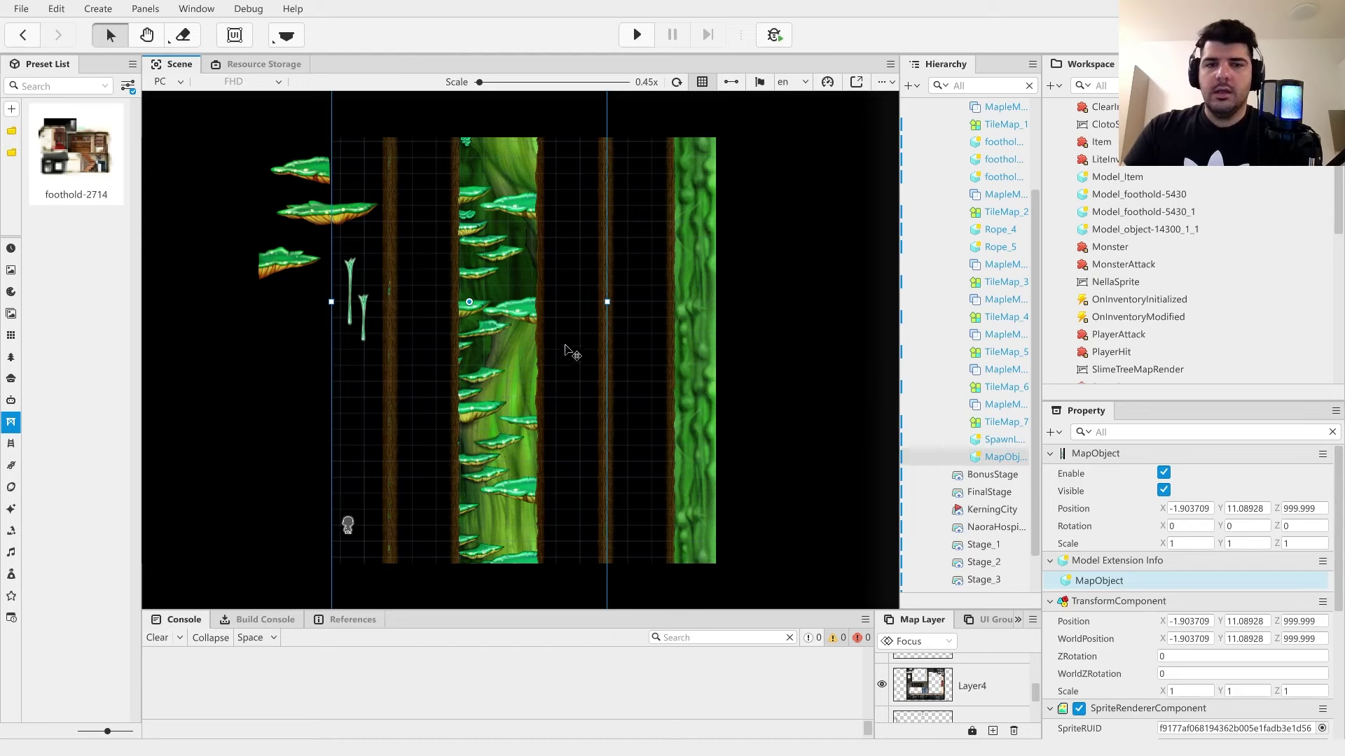
pyautogui.moveTo(484, 342); pyautogui.dragTo(530, 301)
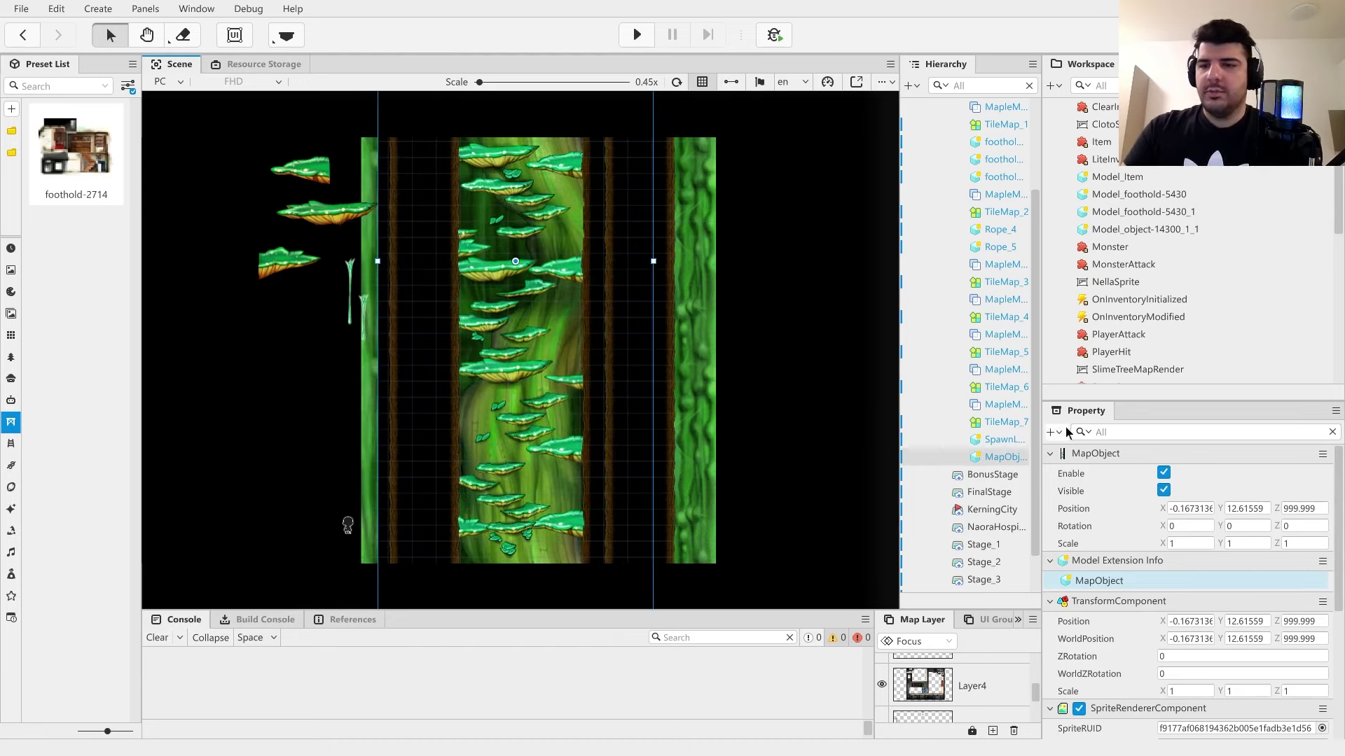
# - Set the map render object's position to X 0, Y 0
pyautogui.write('0')
pyautogui.press('Return')
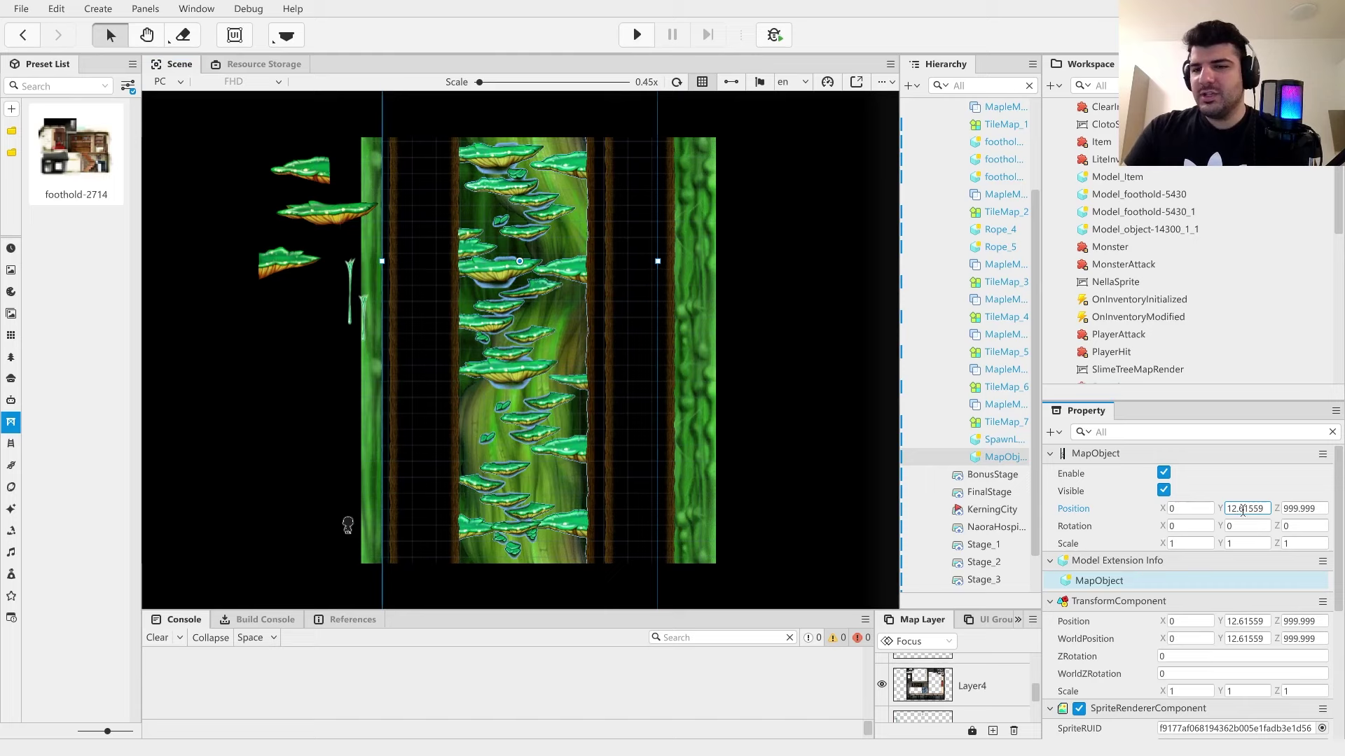
pyautogui.press('Tab')
pyautogui.write('0')
pyautogui.press('Return')
# - Move the map render up along the trunk background to about X 0.62, Y 8.81
pyautogui.moveTo(790, 356); pyautogui.dragTo(714, 329)
pyautogui.scroll(-1, 719, 249)
pyautogui.moveTo(557, 304); pyautogui.dragTo(572, 147)
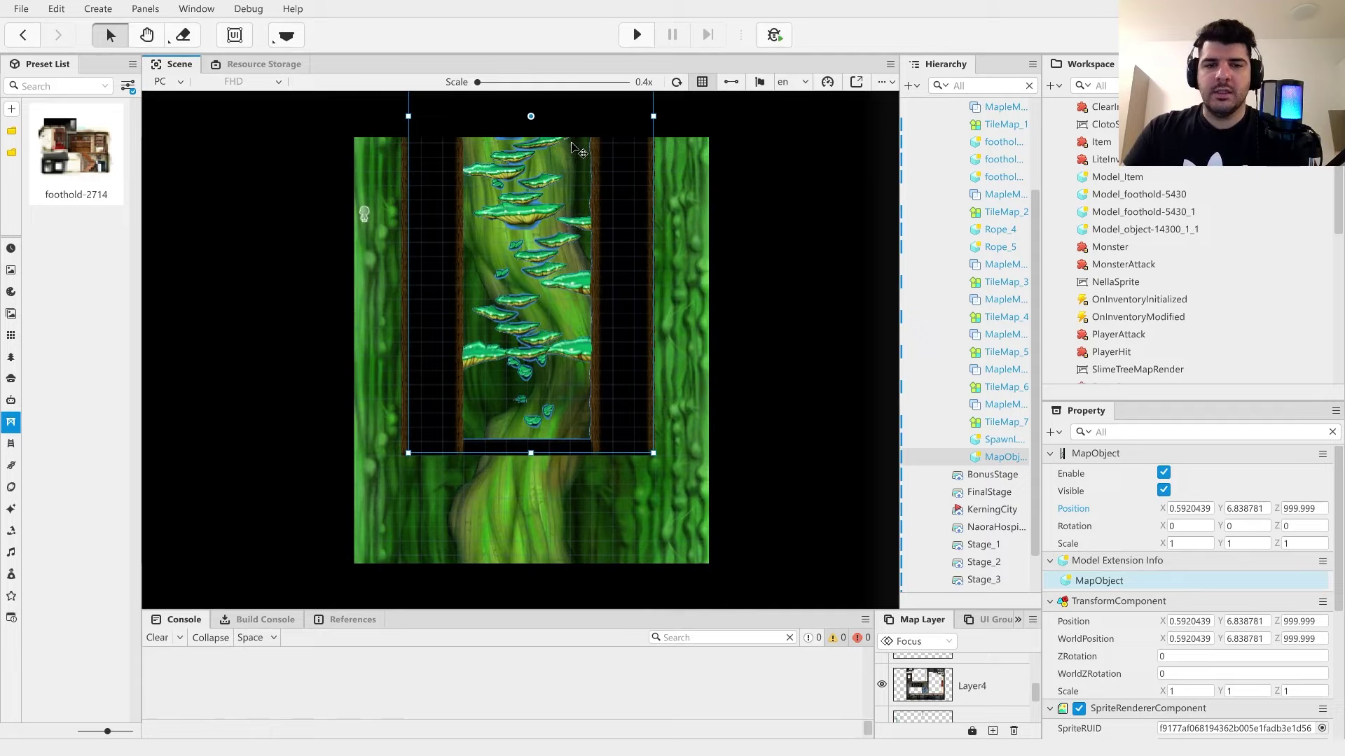
pyautogui.scroll(5, 687, 364)
pyautogui.scroll(2, 676, 348)
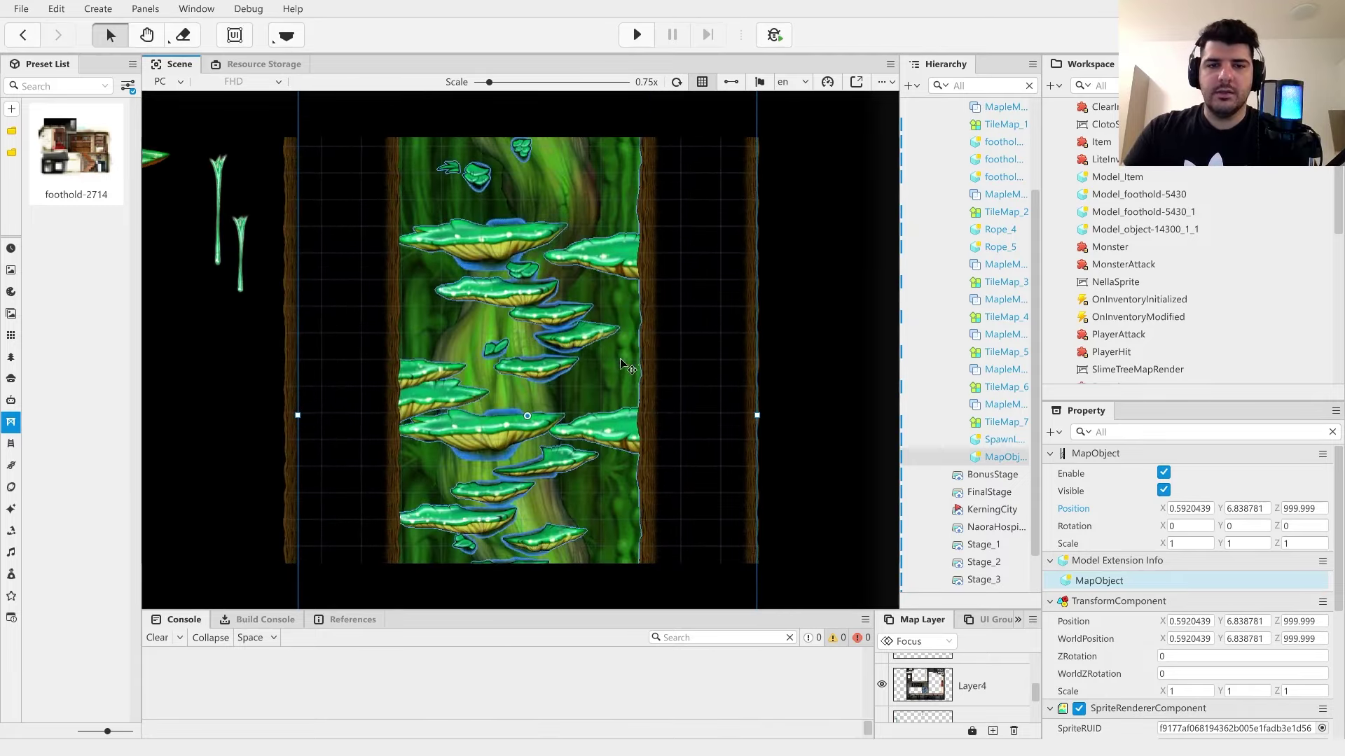
pyautogui.moveTo(616, 361); pyautogui.dragTo(639, 259)
pyautogui.scroll(2, 616, 286)
pyautogui.scroll(1, 617, 286)
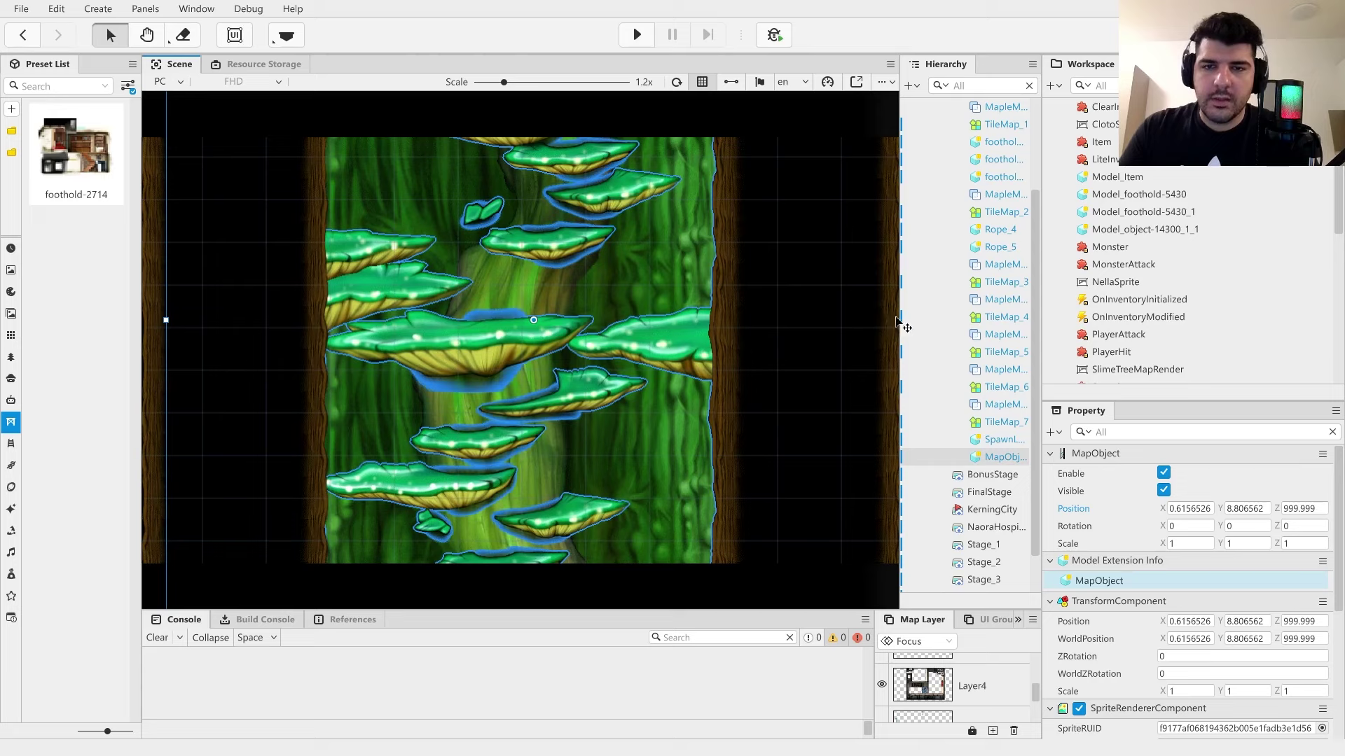
# - Align the map render with the lower end of the trunk by moving it to about X 0.70, Y 6.81
pyautogui.scroll(-2, 826, 285)
pyautogui.scroll(-2, 849, 299)
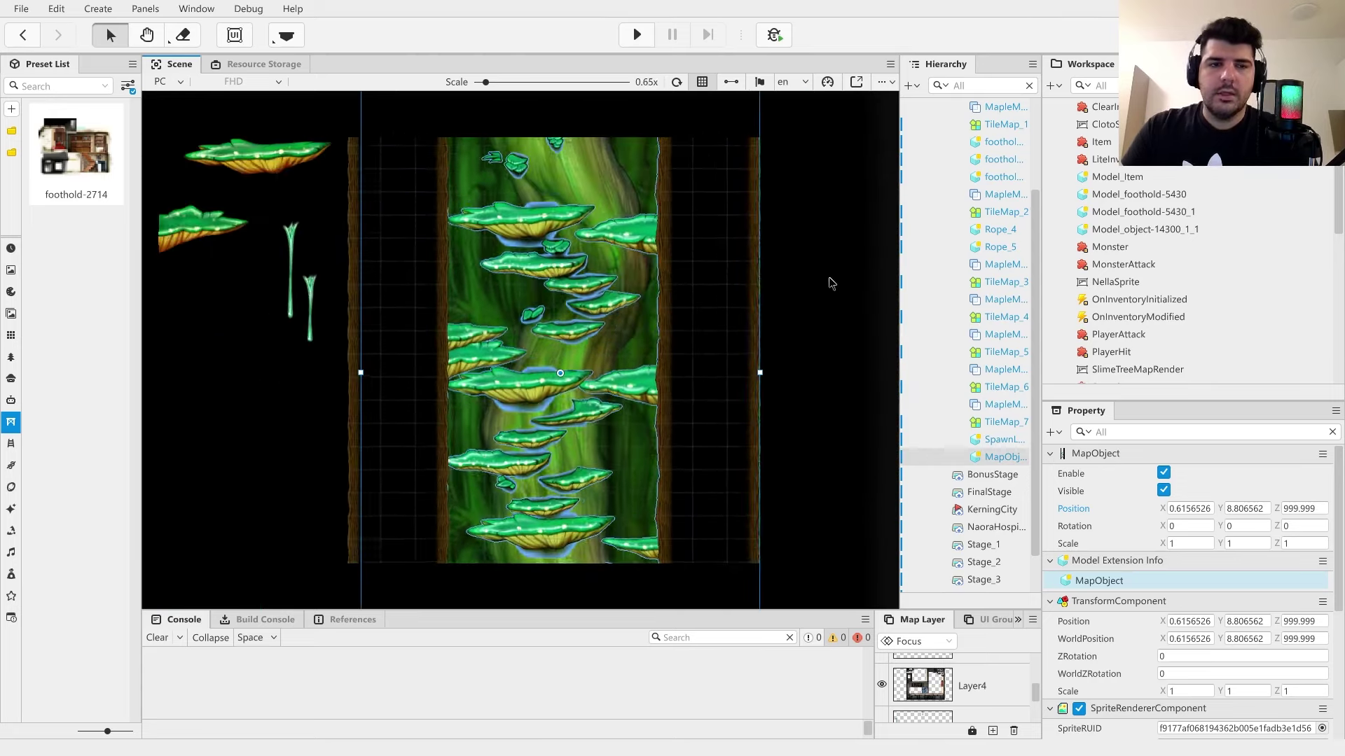
pyautogui.moveTo(805, 349); pyautogui.dragTo(776, 44)
pyautogui.moveTo(752, 486); pyautogui.dragTo(766, 238)
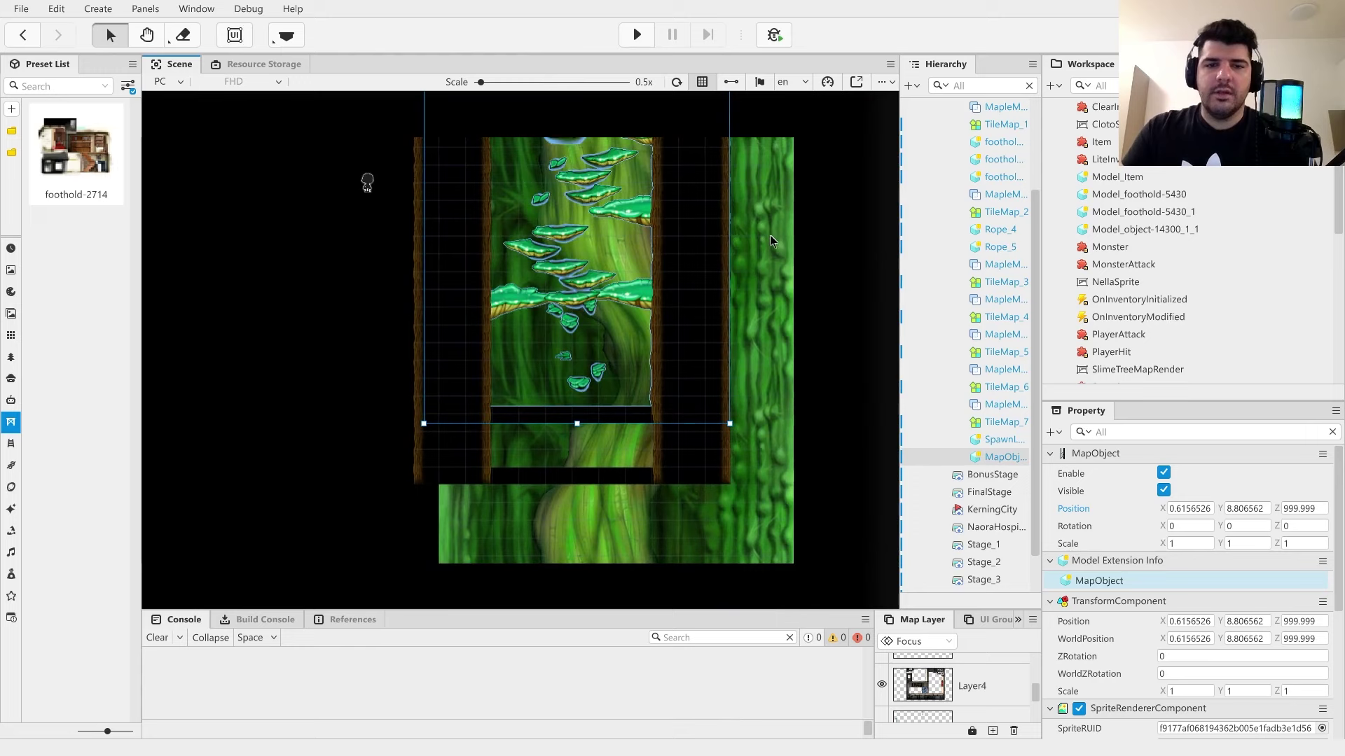
pyautogui.scroll(1, 764, 396)
pyautogui.scroll(-1, 789, 394)
pyautogui.moveTo(790, 423); pyautogui.dragTo(785, 313)
pyautogui.moveTo(680, 328); pyautogui.dragTo(655, 581)
pyautogui.scroll(8, 677, 392)
pyautogui.moveTo(666, 392); pyautogui.dragTo(686, 396)
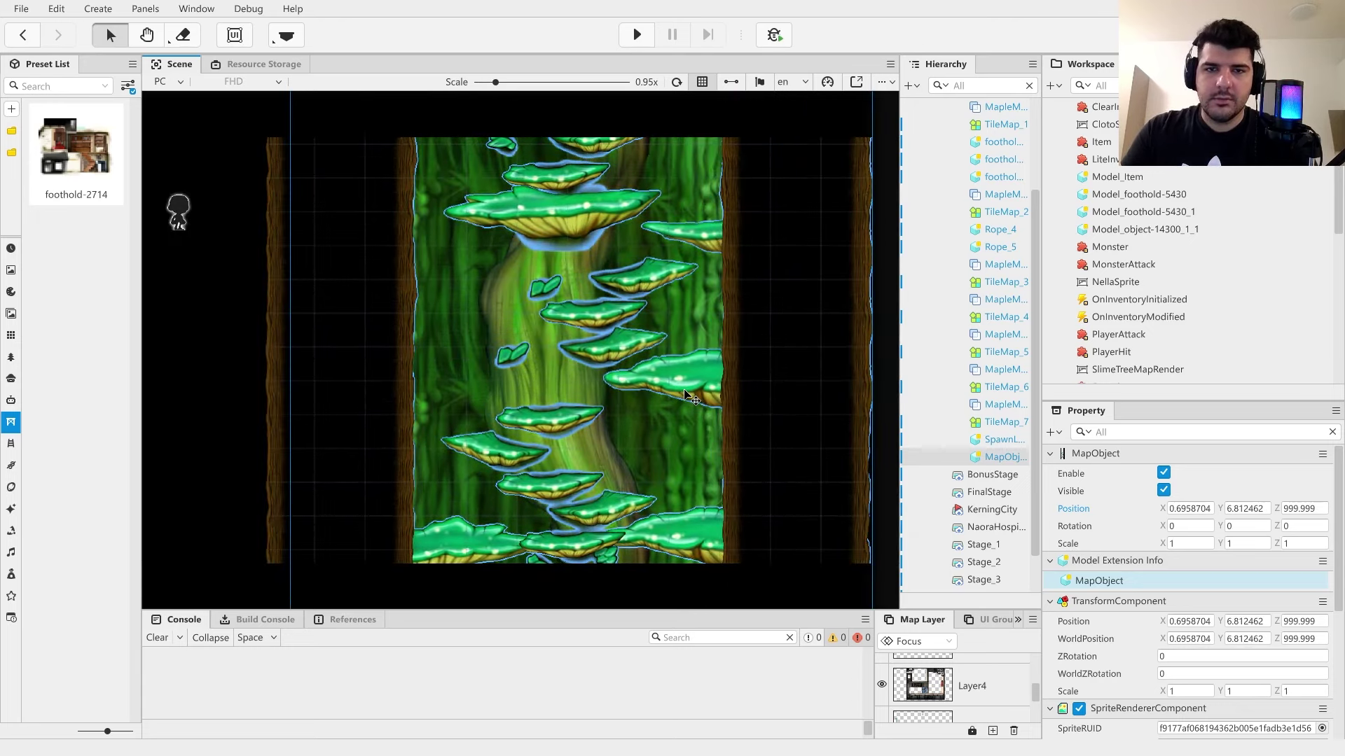
# - Examine how the map render lines up with the trunk borders and background along the map's height
pyautogui.scroll(-4, 685, 396)
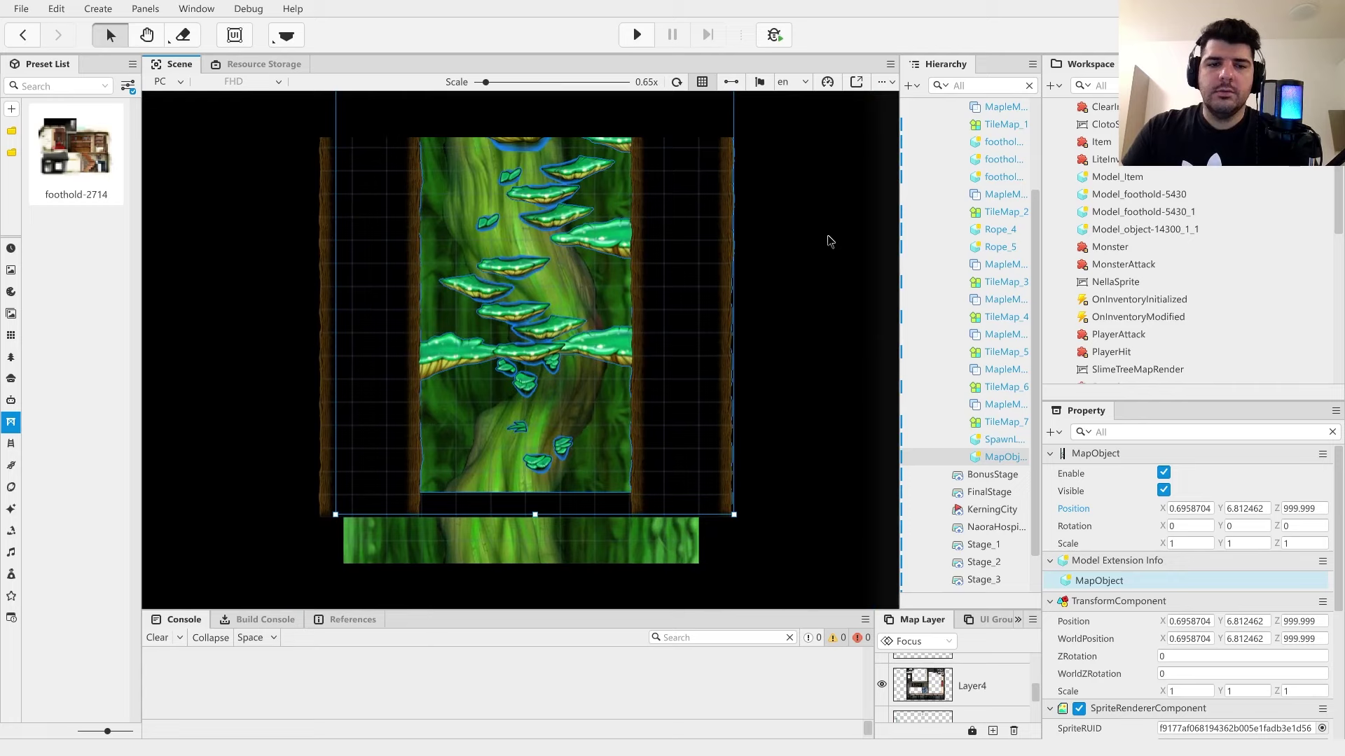
pyautogui.moveTo(829, 236); pyautogui.dragTo(867, 329)
pyautogui.moveTo(835, 204); pyautogui.dragTo(842, 417)
pyautogui.scroll(-3, 848, 294)
pyautogui.moveTo(821, 361); pyautogui.dragTo(820, 268)
pyautogui.scroll(-1, 820, 268)
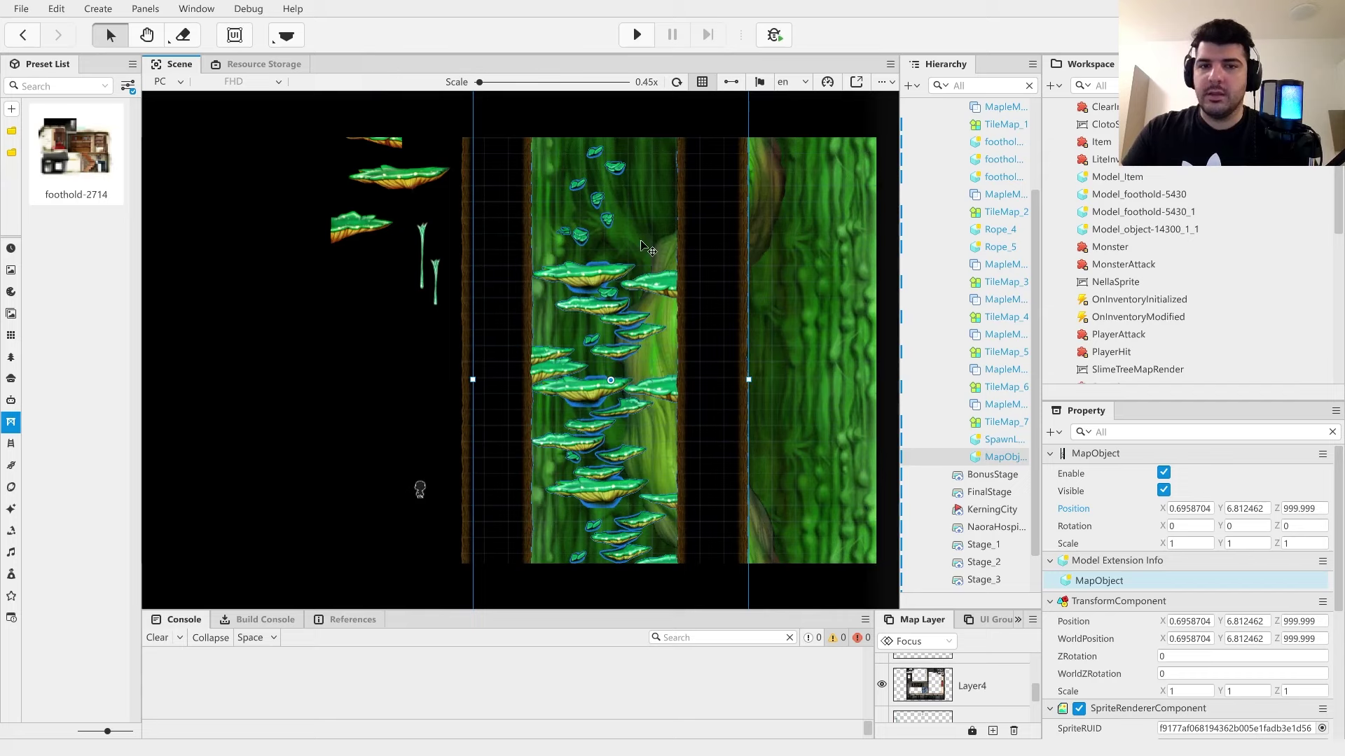
pyautogui.moveTo(790, 429)
pyautogui.mouseDown()
pyautogui.moveTo(826, 279)
pyautogui.moveTo(840, 364)
pyautogui.moveTo(832, 399)
pyautogui.moveTo(819, 274)
pyautogui.moveTo(805, 411)
pyautogui.mouseUp()
pyautogui.scroll(3, 812, 372)
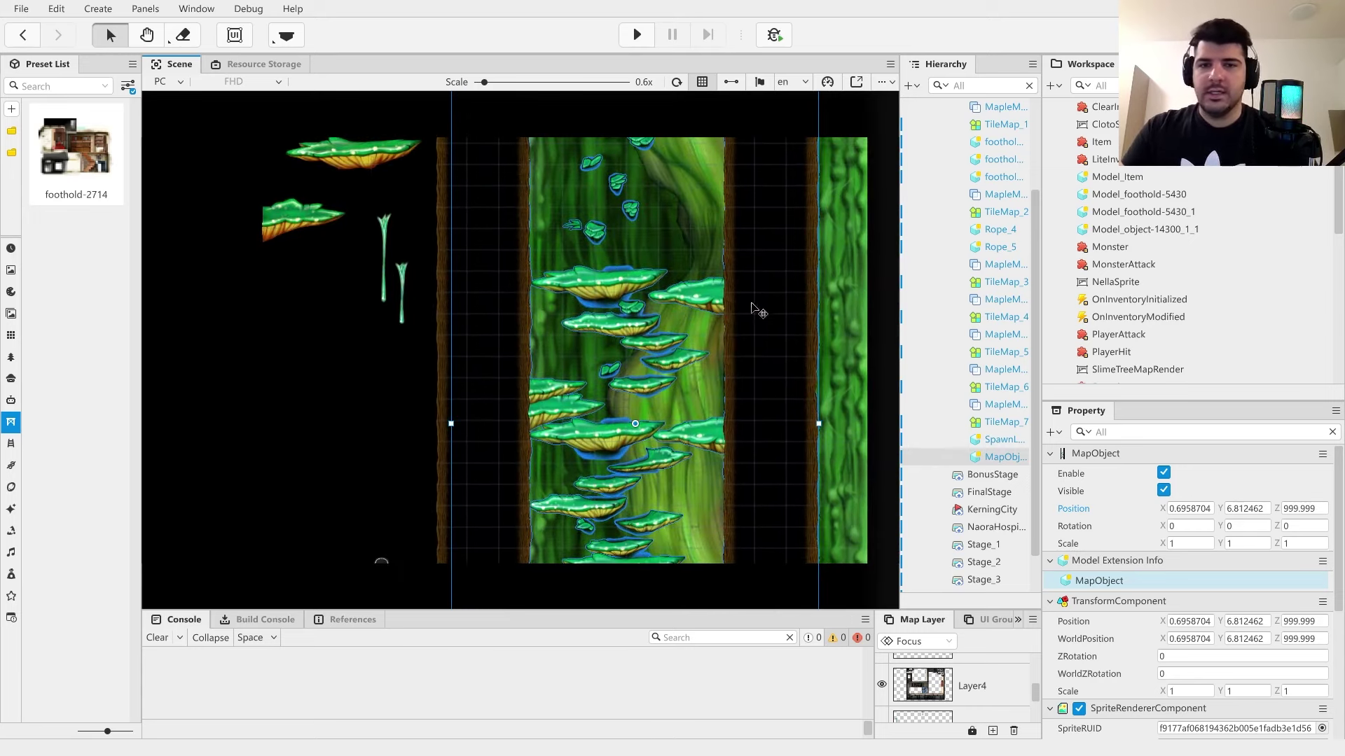
# - Overlay the spare mushroom foothold on the render's matching ledge for comparison, and move it back outside the trunk to about X -8.61, Y 9.52
pyautogui.moveTo(301, 223); pyautogui.dragTo(594, 402)
pyautogui.scroll(6, 569, 407)
pyautogui.scroll(2, 568, 406)
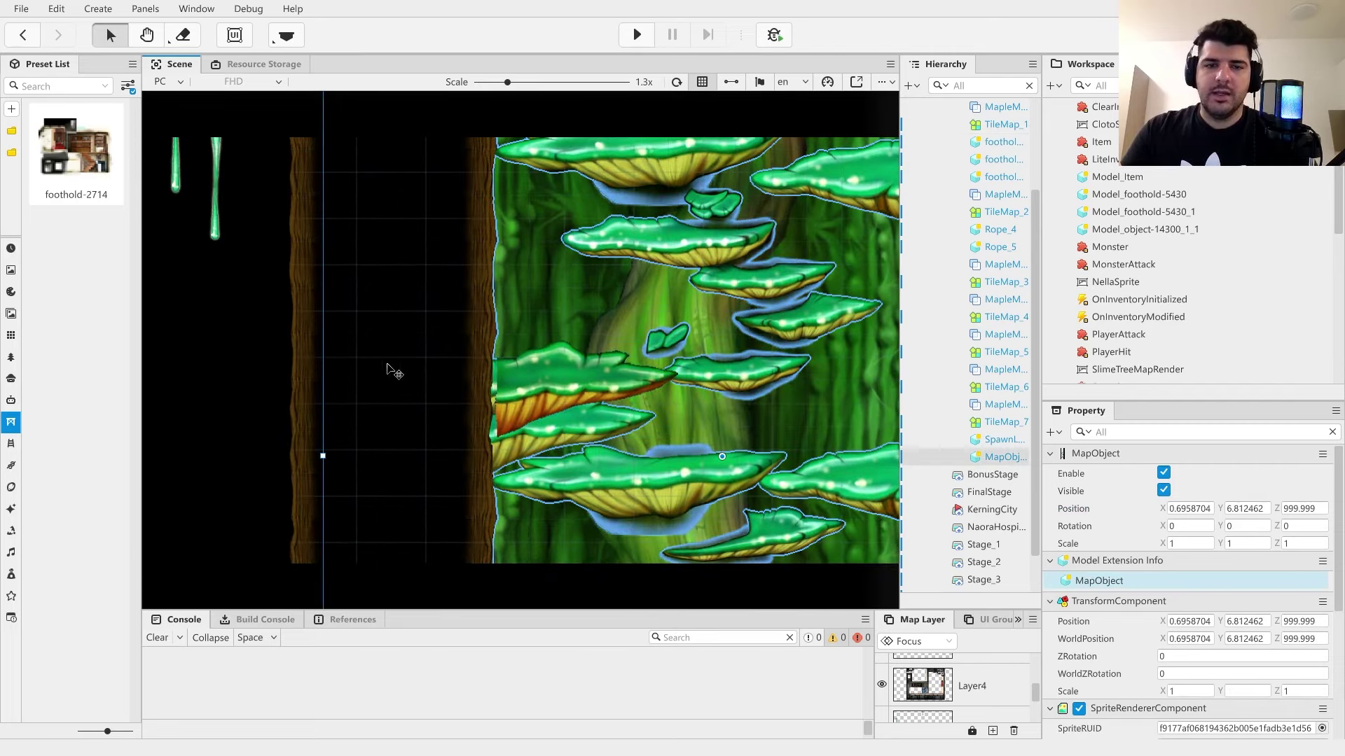
pyautogui.hotkey('ctrl', 'z')
pyautogui.moveTo(279, 335); pyautogui.dragTo(373, 297)
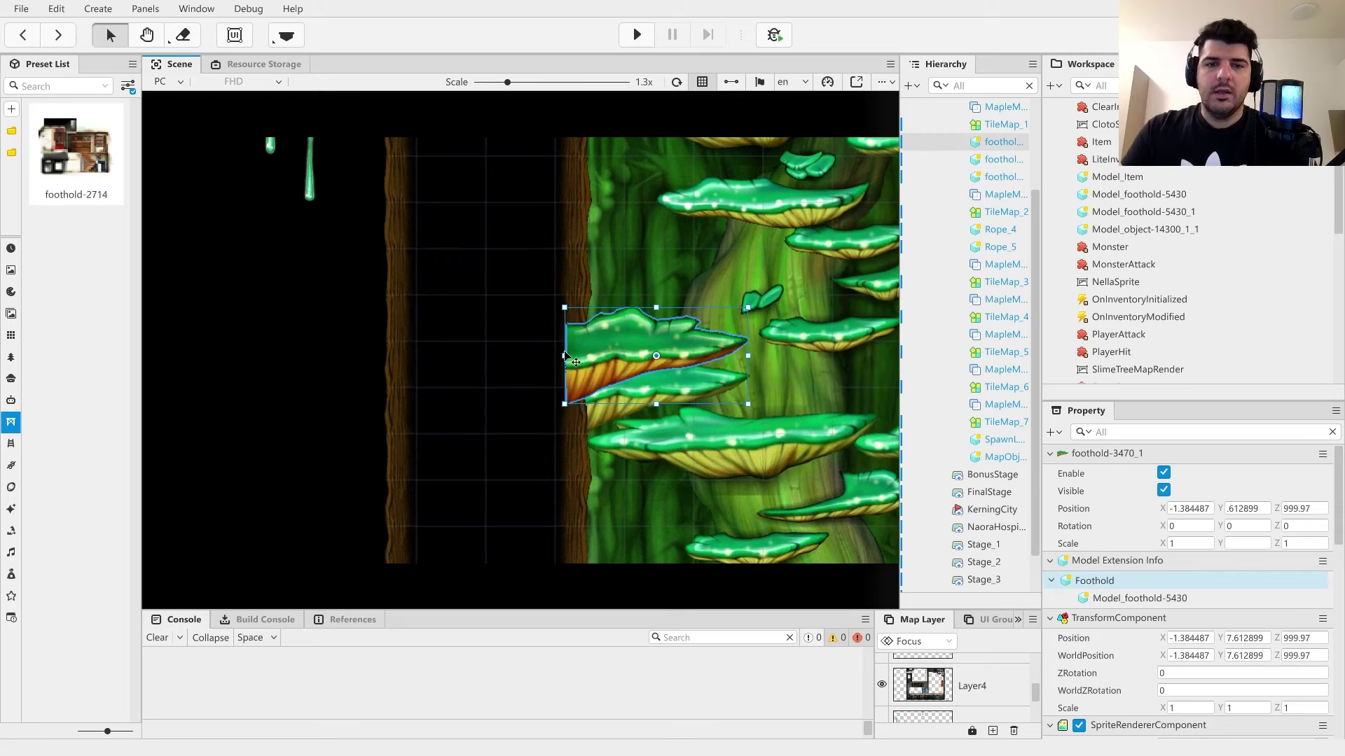
pyautogui.moveTo(664, 357); pyautogui.dragTo(235, 222)
pyautogui.scroll(-2, 259, 316)
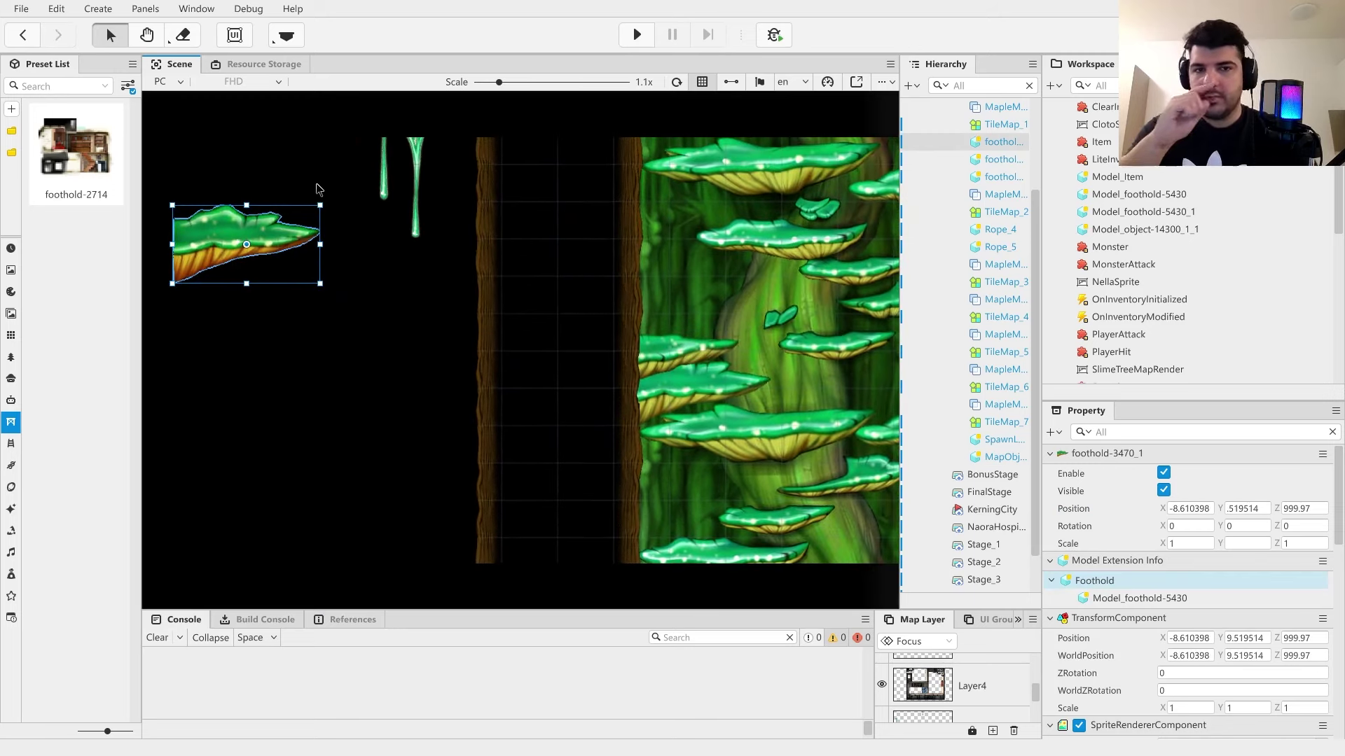
# - Select the map render and examine its mushroom platforms down to the lower end of the trunk
pyautogui.click(806, 271)
pyautogui.moveTo(435, 331); pyautogui.dragTo(327, 327)
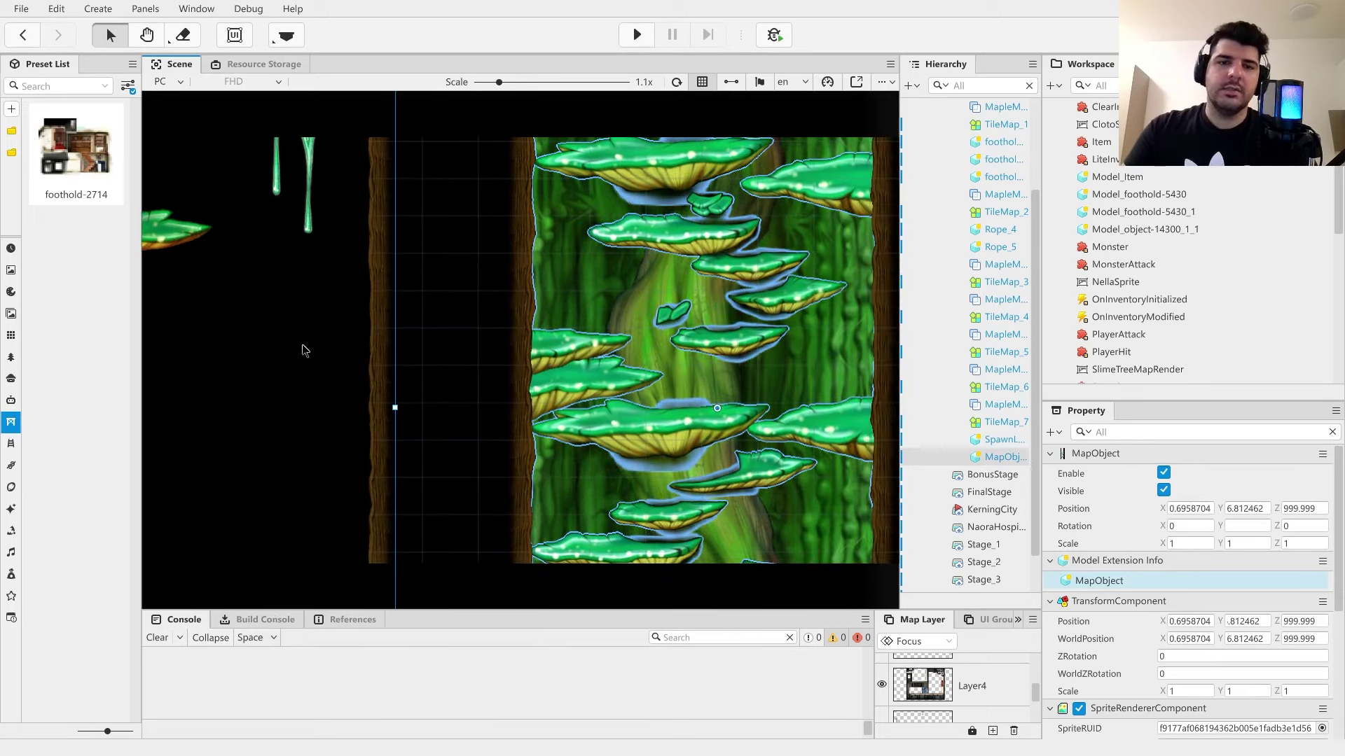
pyautogui.moveTo(357, 369); pyautogui.dragTo(285, 301)
pyautogui.scroll(-2, 288, 302)
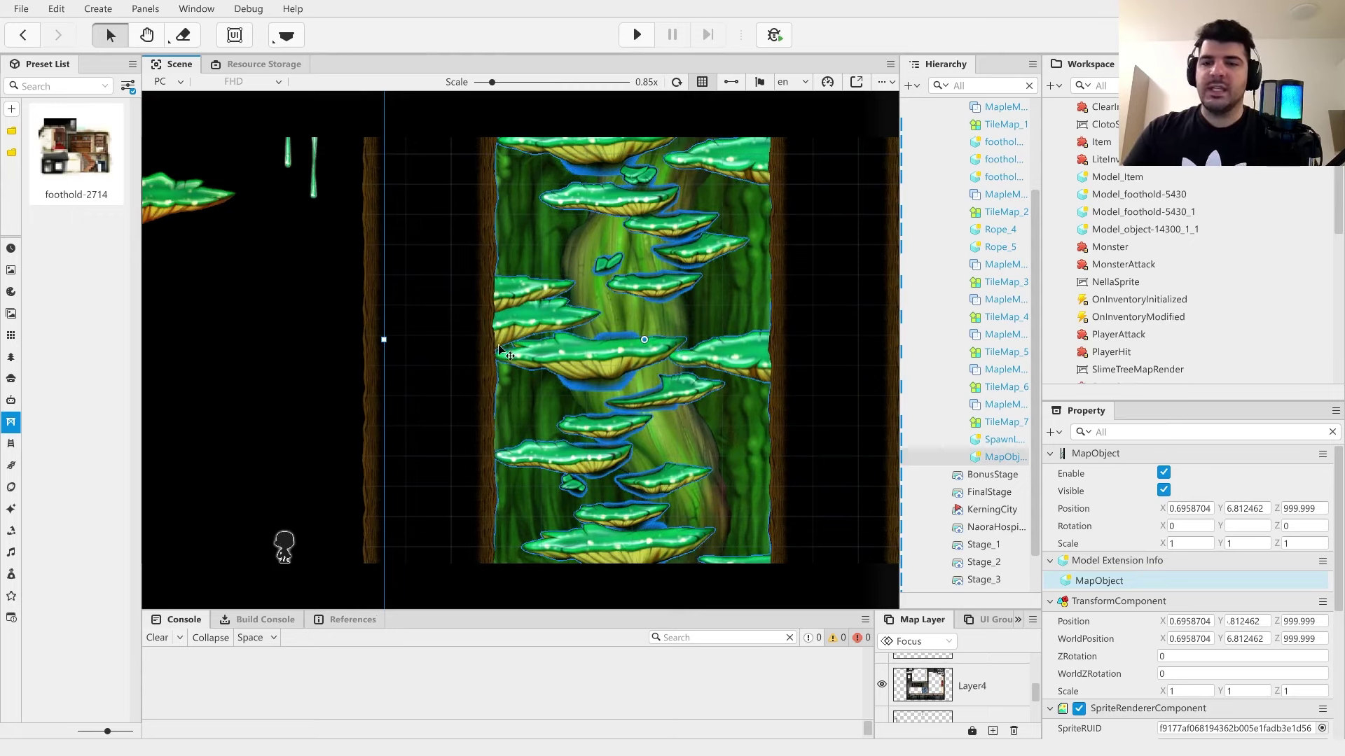
pyautogui.moveTo(288, 336); pyautogui.dragTo(301, 259)
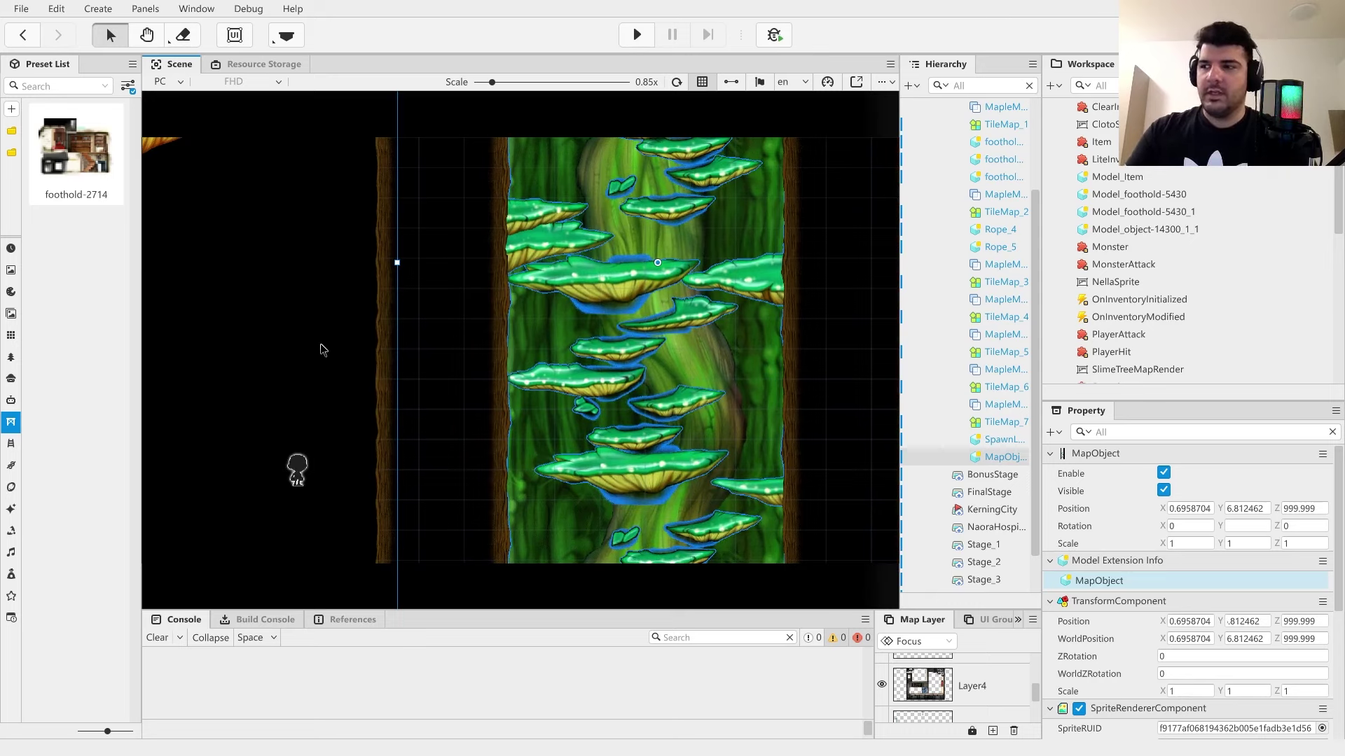
pyautogui.scroll(-5, 355, 287)
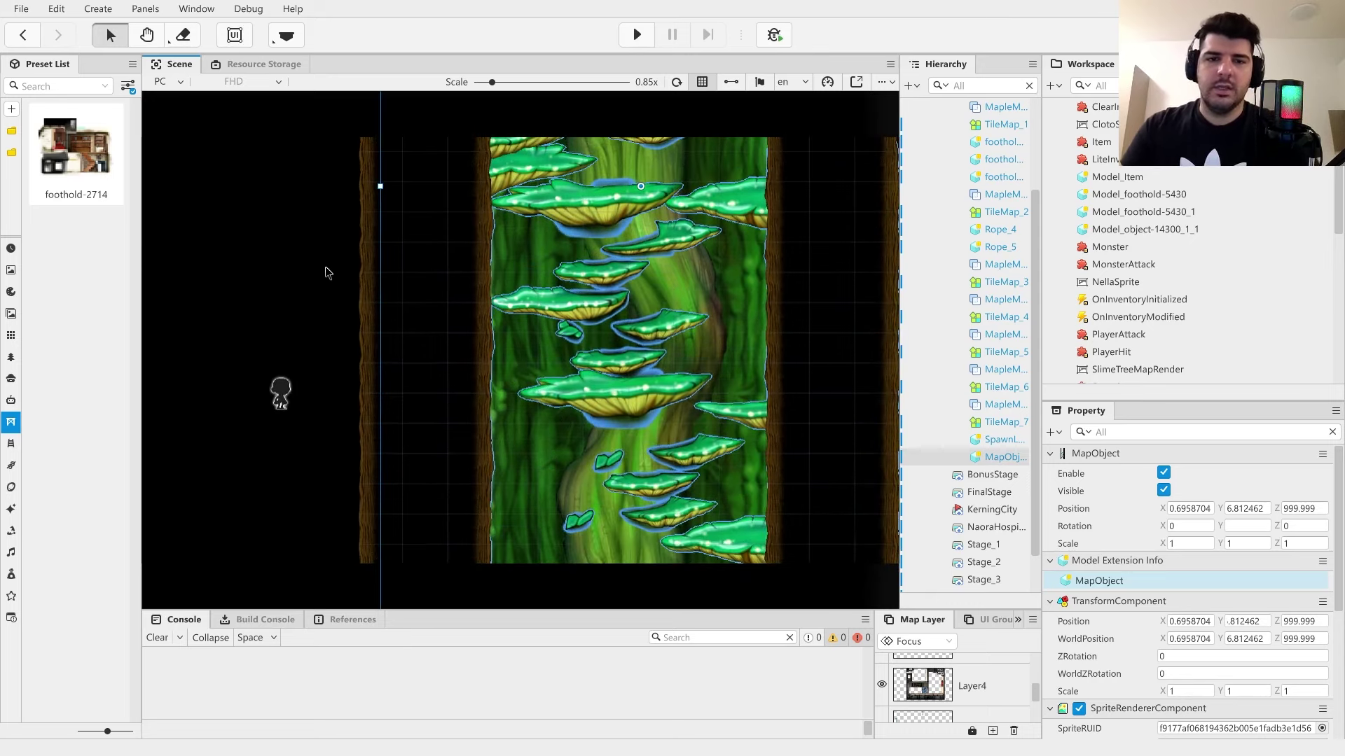
pyautogui.scroll(-6, 340, 223)
pyautogui.scroll(-4, 1174, 650)
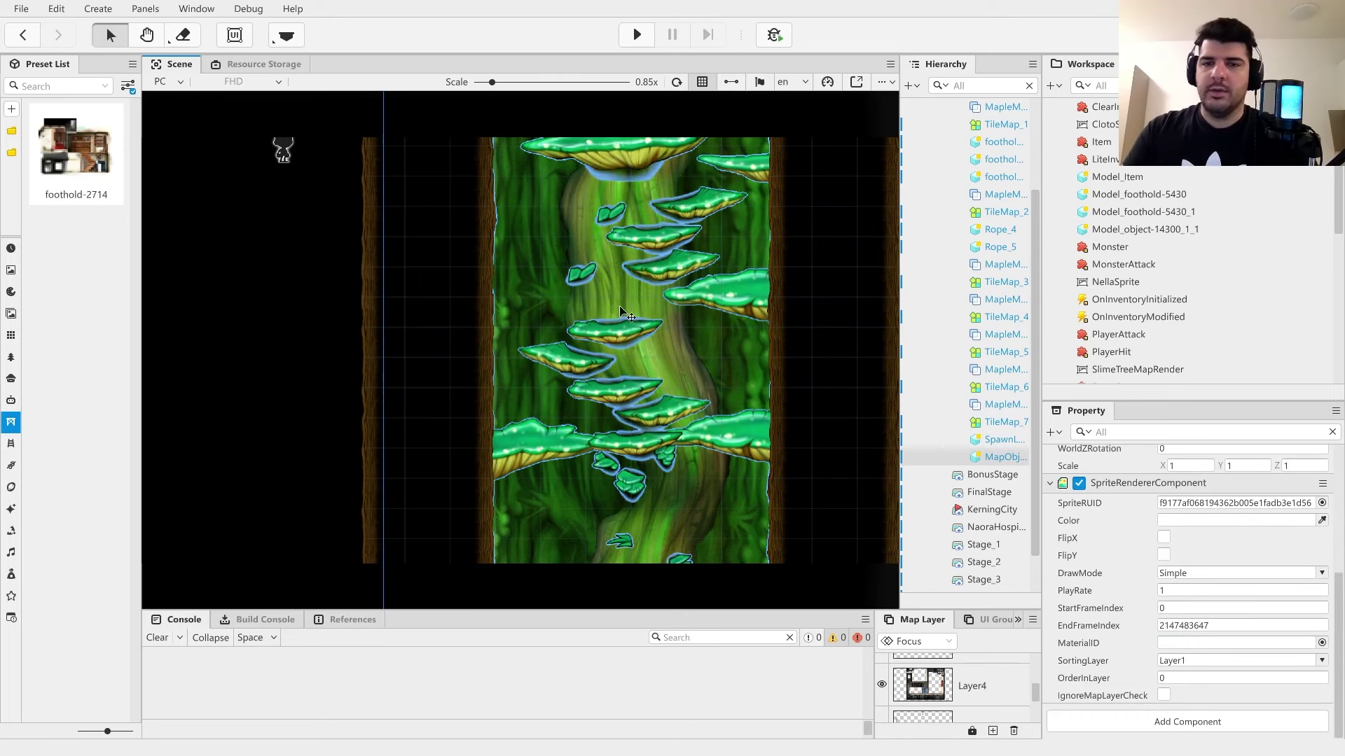
# - Add a CustomFootholdComponent to the map render object
pyautogui.click(1166, 678)
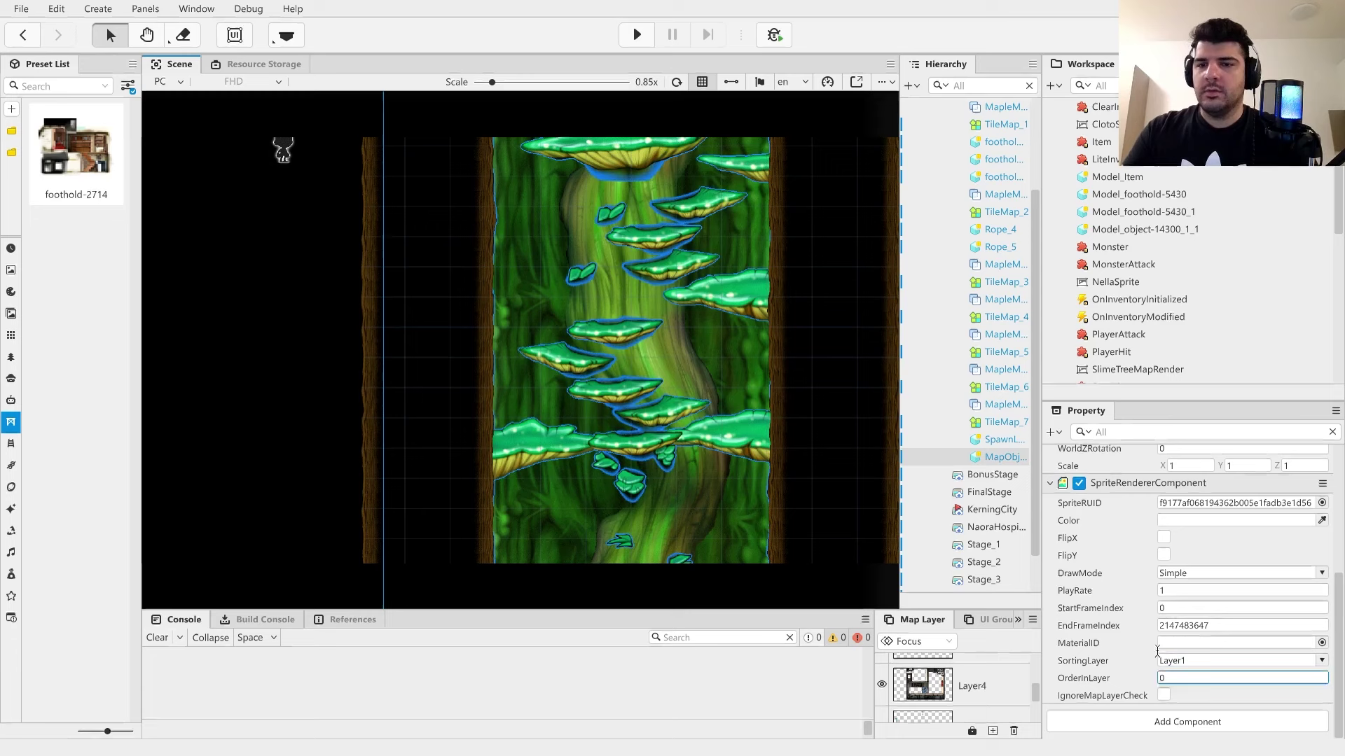
pyautogui.click(1188, 725)
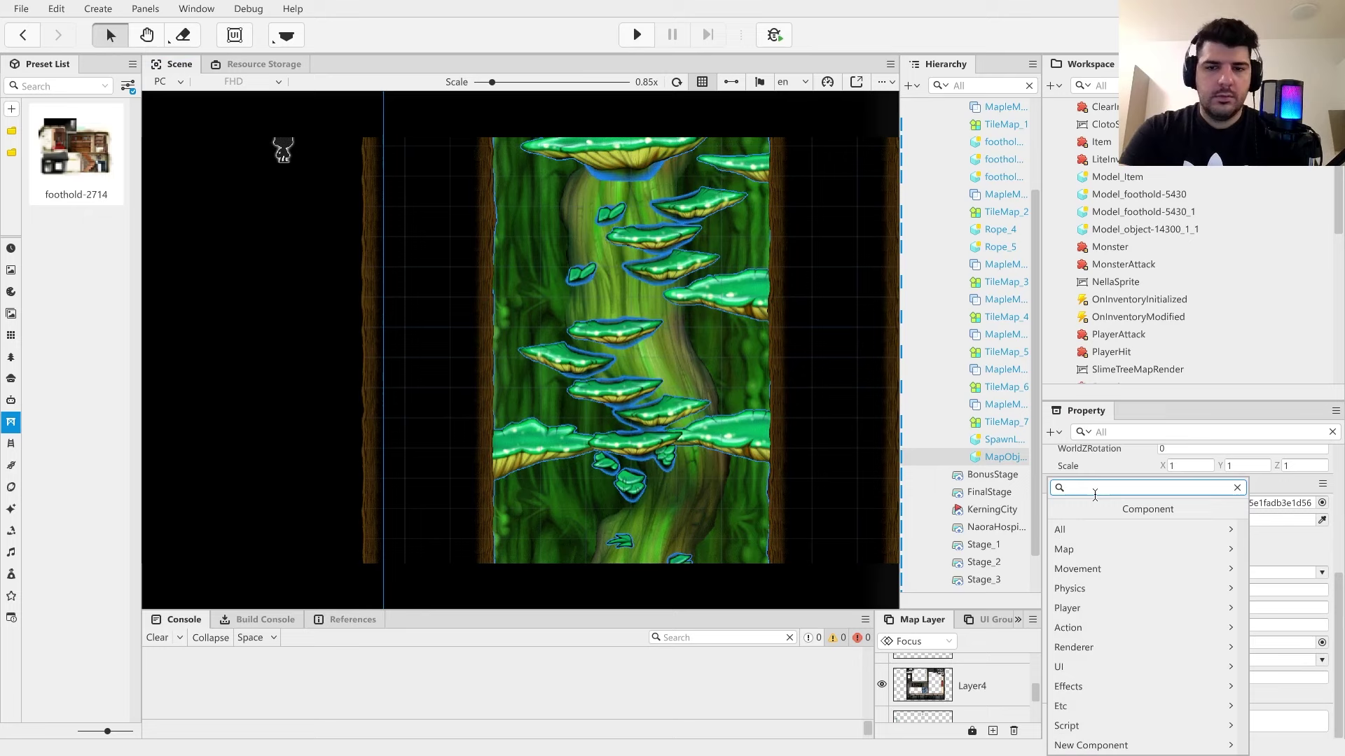
pyautogui.write('foot')
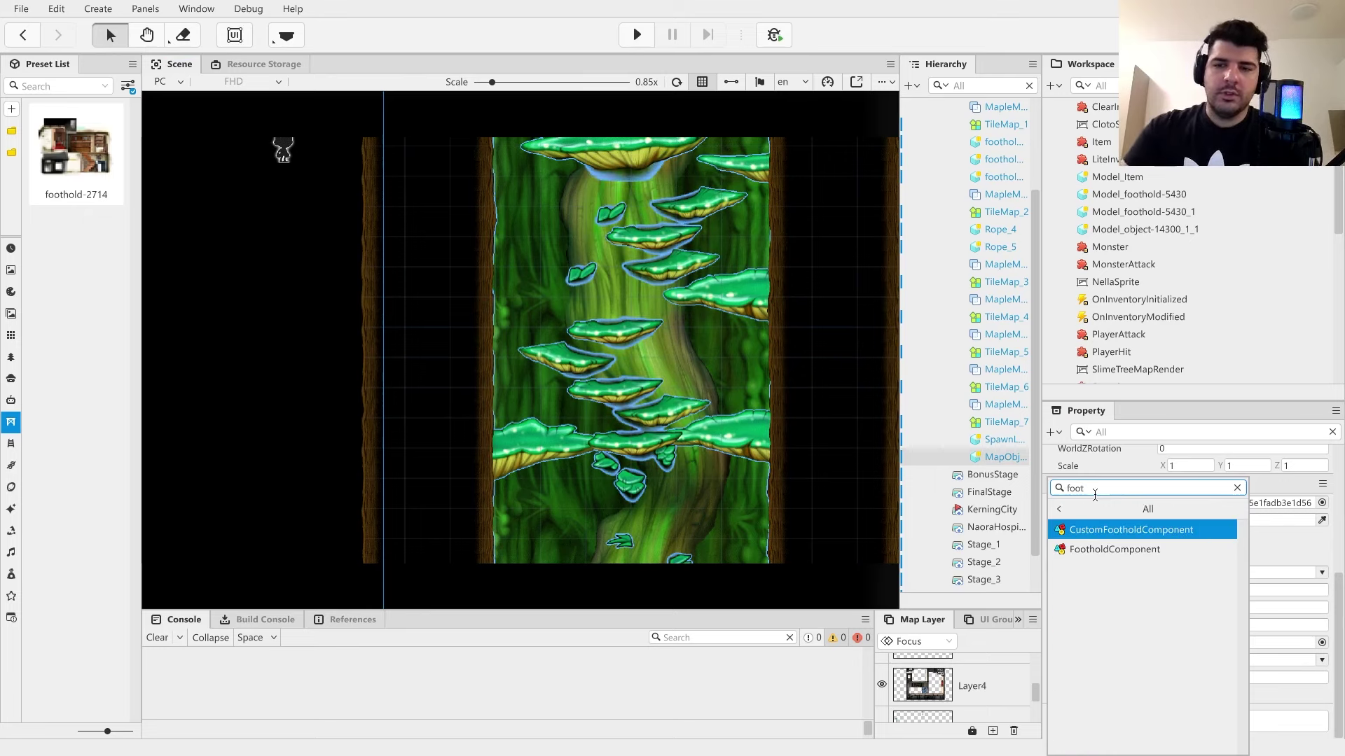
pyautogui.click(1099, 531)
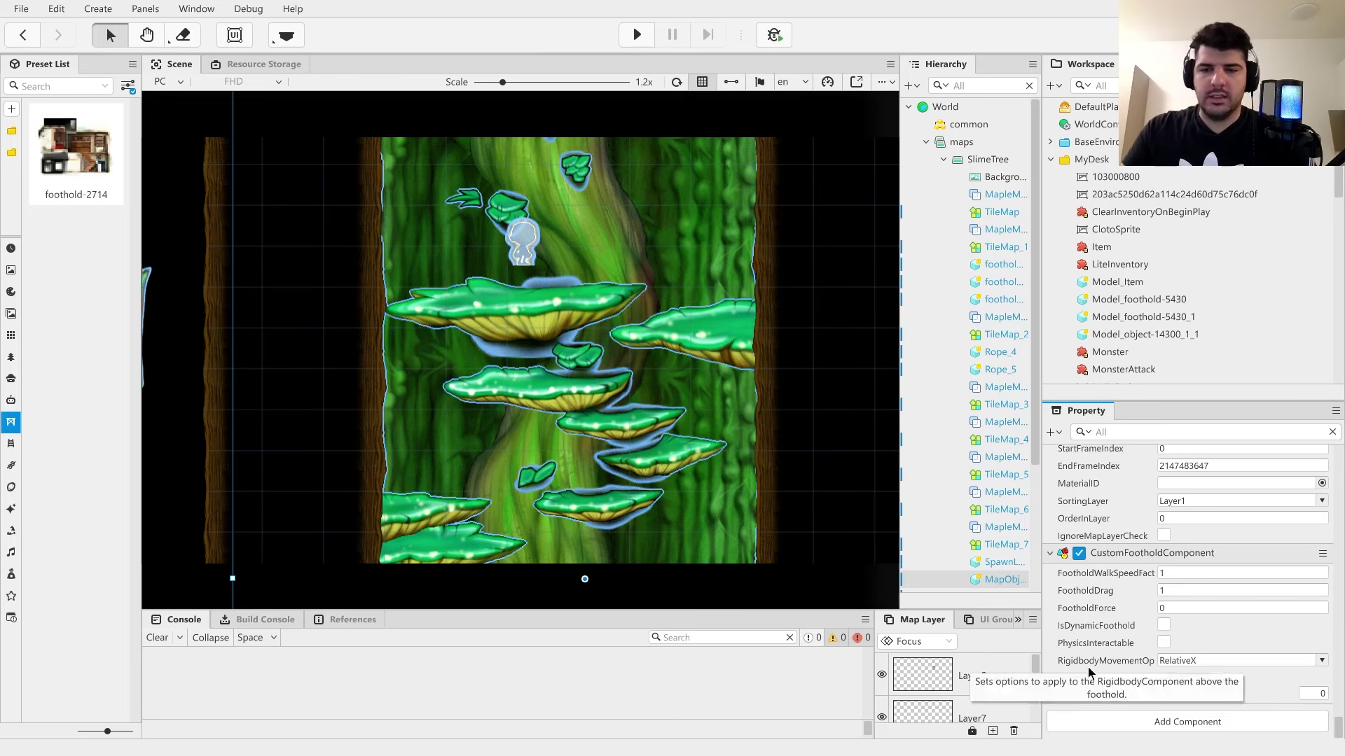
# - Set the CustomFootholdComponent's edgeLists size to 50 and look through the list entries
pyautogui.click(1316, 694)
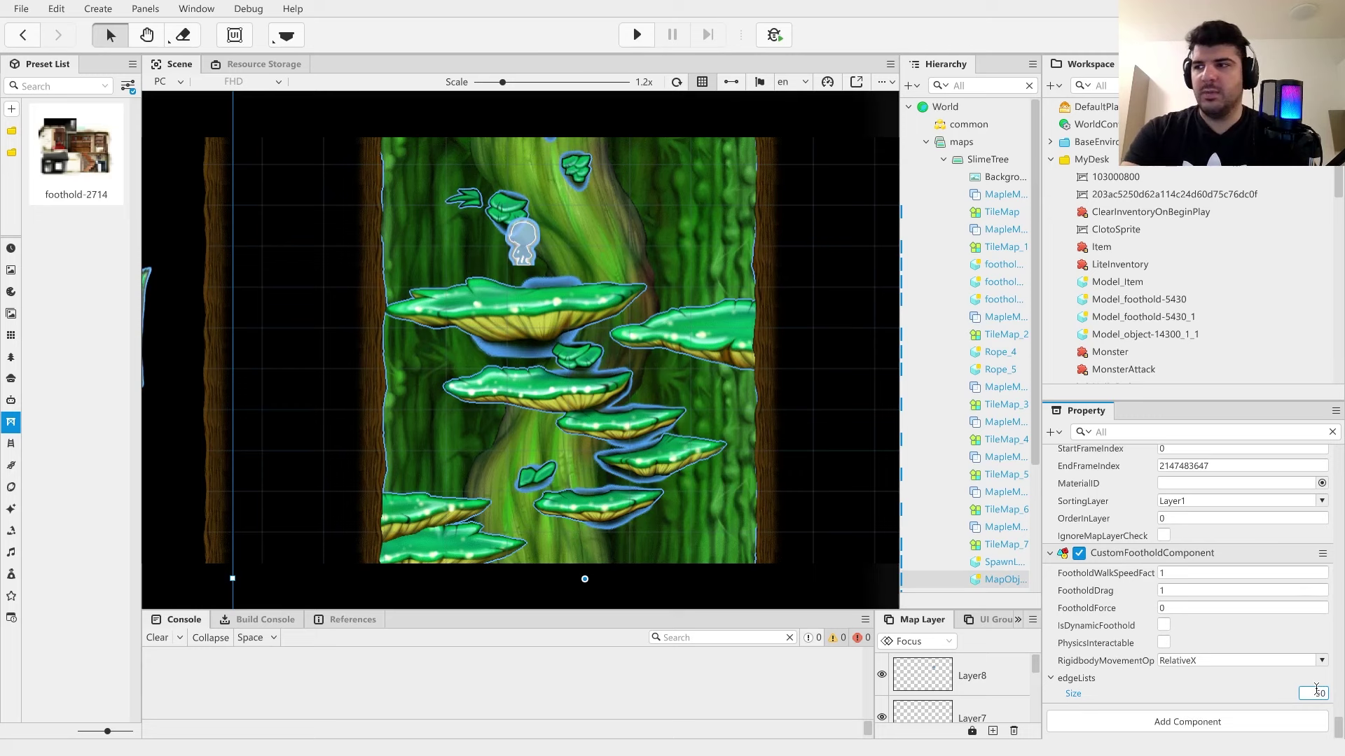
pyautogui.write('10')
pyautogui.press('Return')
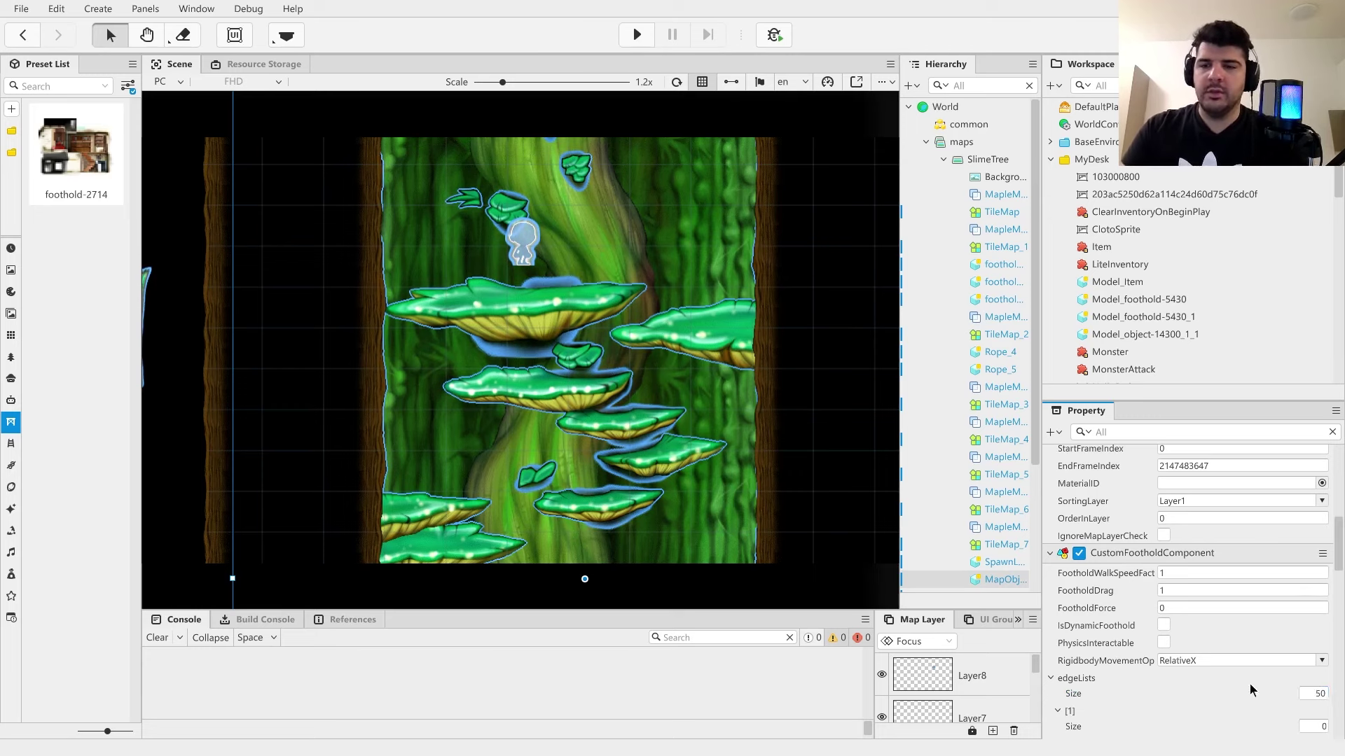
pyautogui.scroll(-3, 1245, 682)
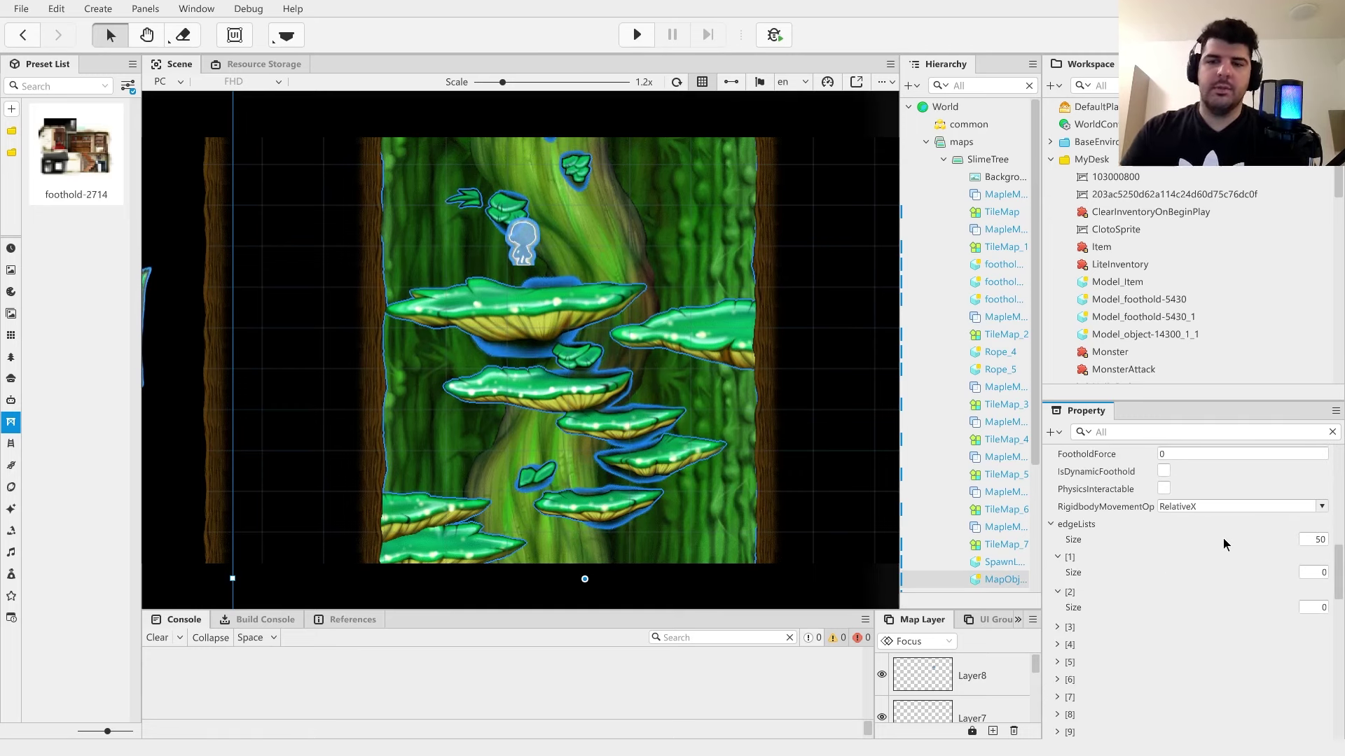
# - Give edge list [1] two points, at X 1, Y 1 and X 2, Y 2
pyautogui.click(1311, 572)
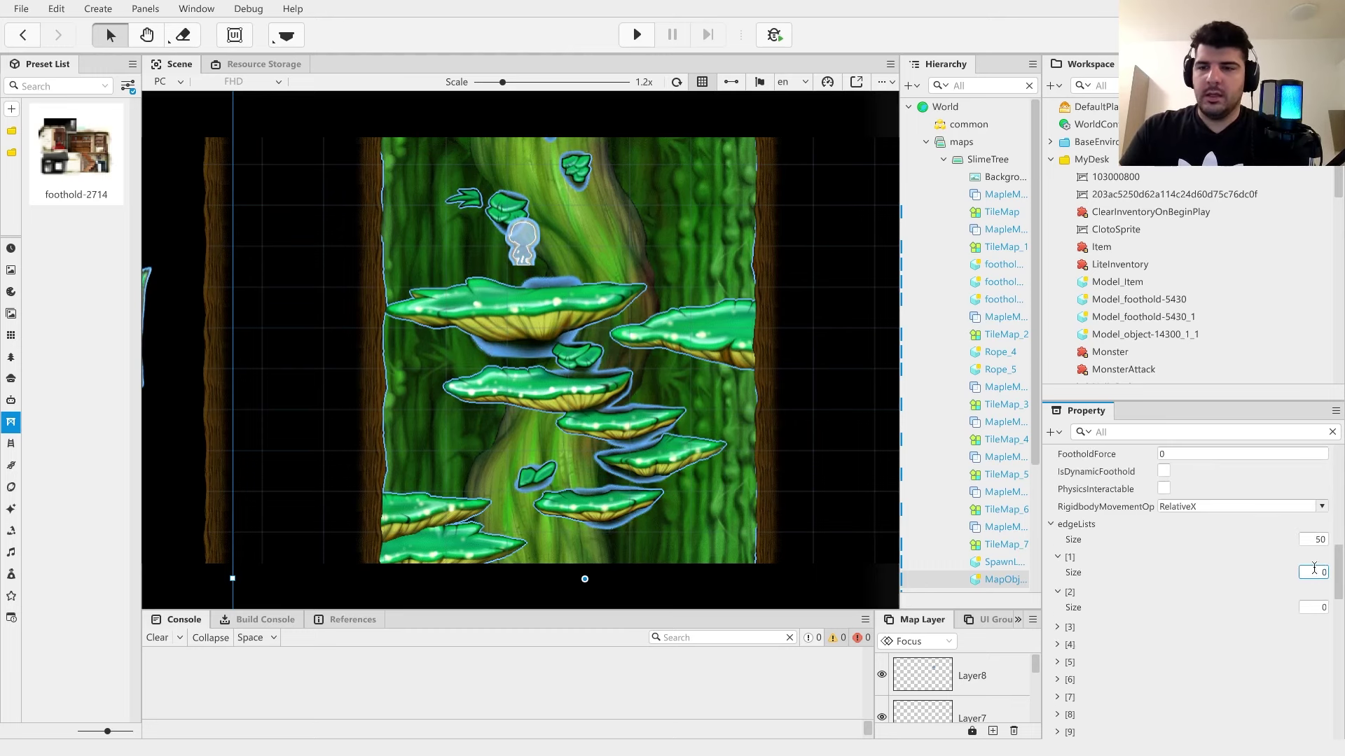
pyautogui.press('Return')
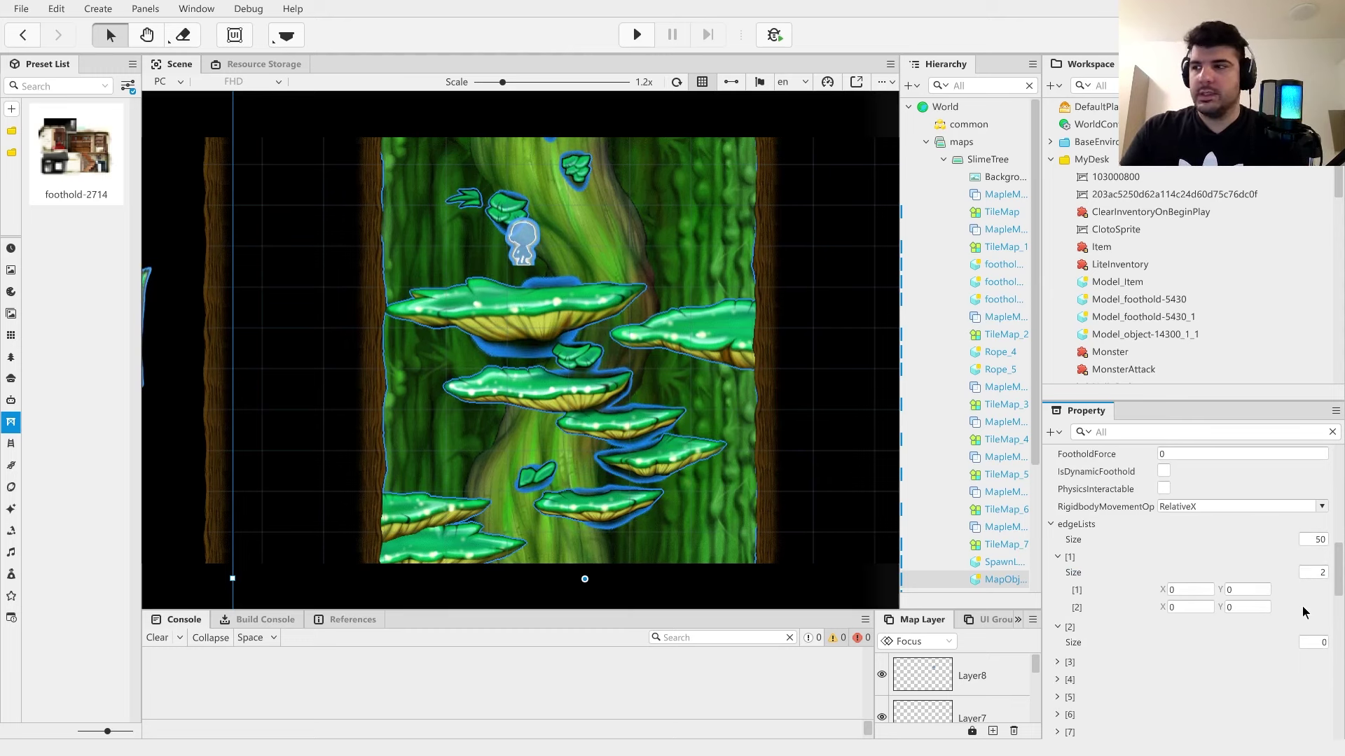
pyautogui.moveTo(1187, 591); pyautogui.dragTo(1126, 592)
pyautogui.write('1')
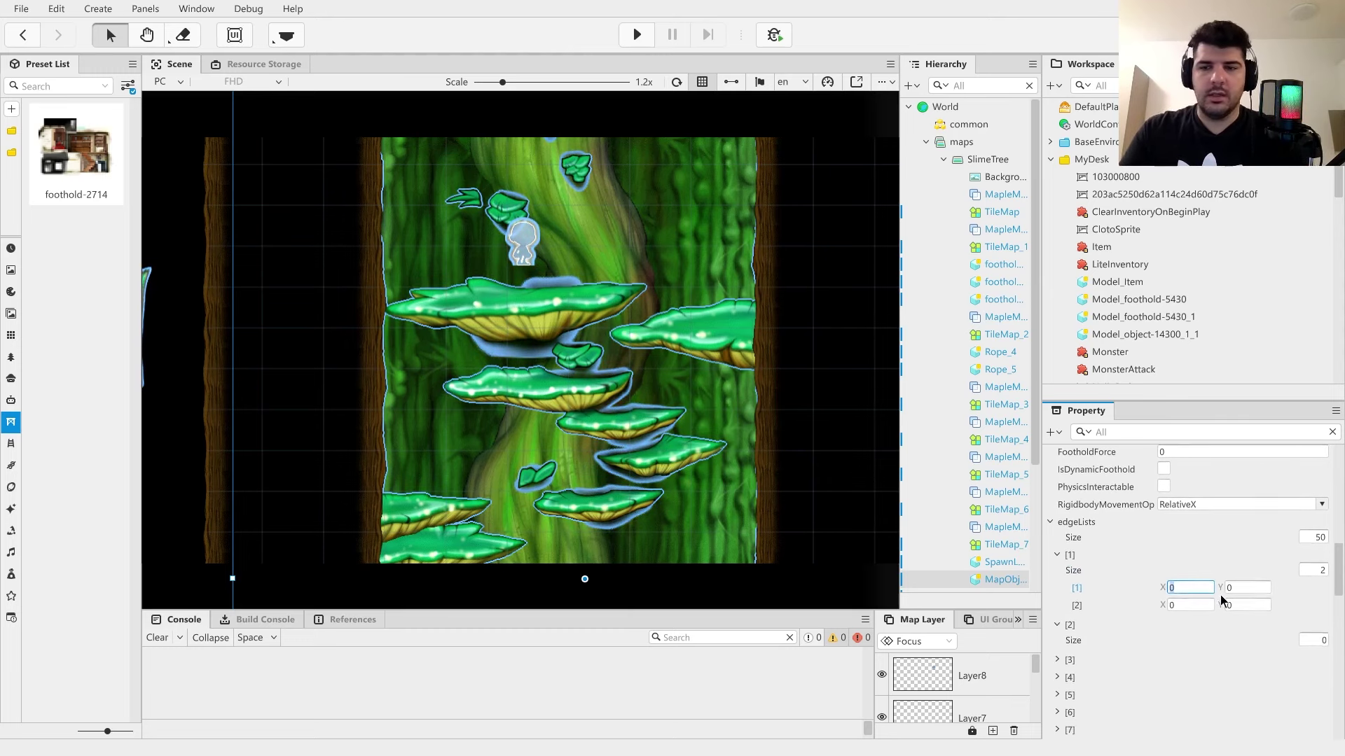
pyautogui.moveTo(1238, 591); pyautogui.dragTo(1118, 599)
pyautogui.write('12')
pyautogui.press('Tab')
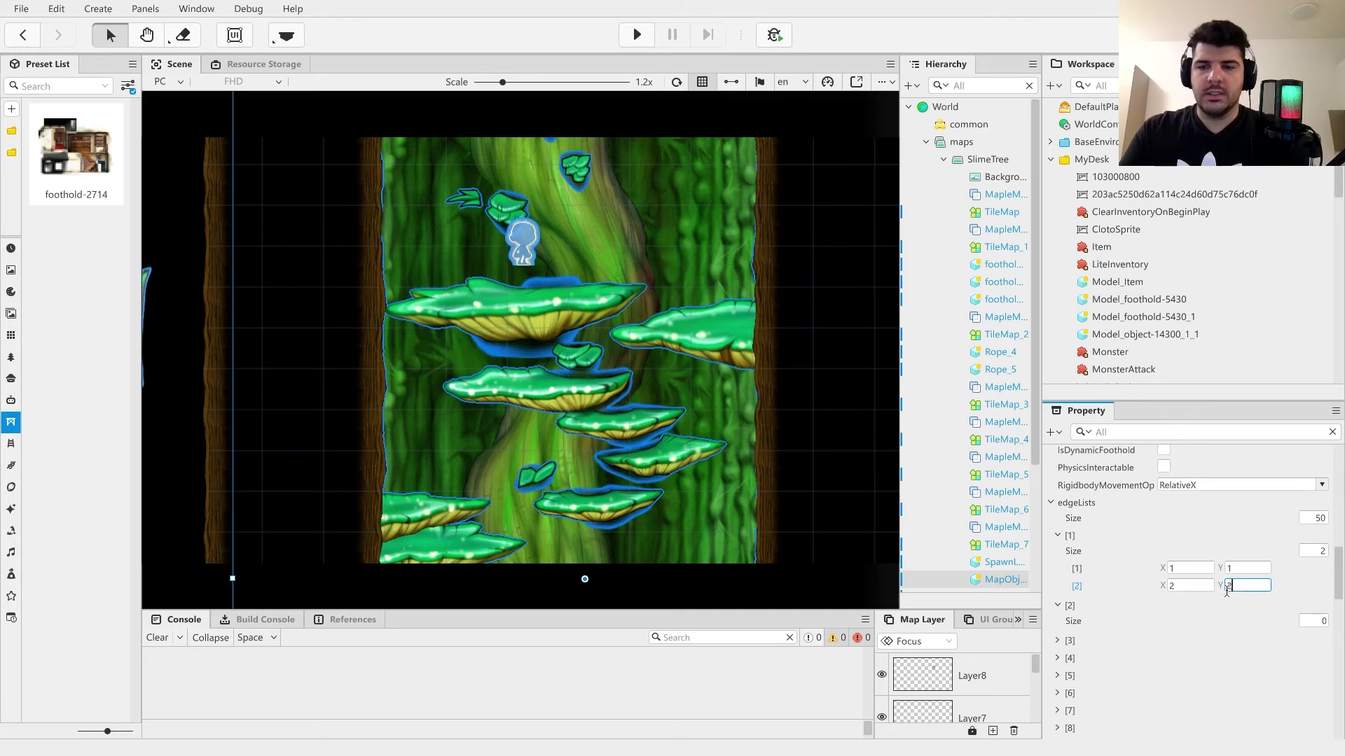
pyautogui.write('2')
pyautogui.press('Tab')
# - Turn on foothold editing for the map render and locate the first edge's line
pyautogui.rightClick(715, 425)
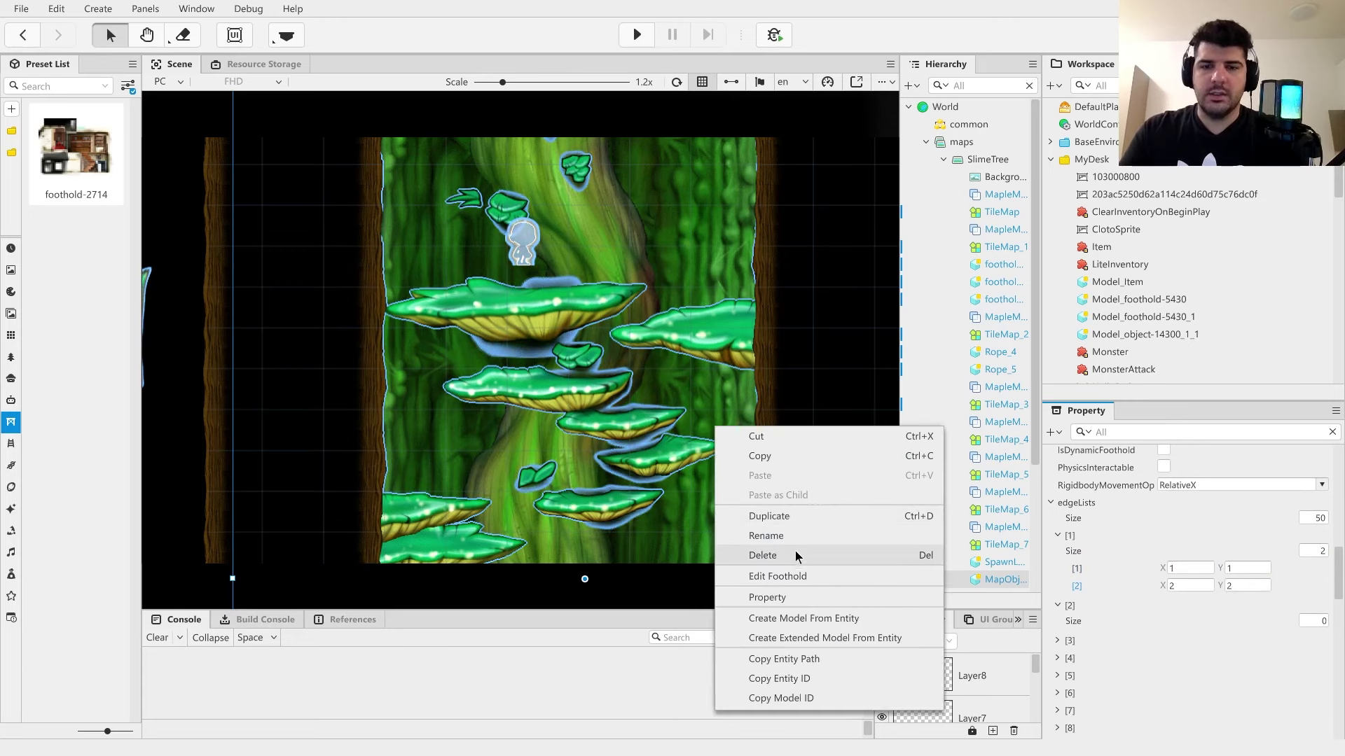
pyautogui.click(791, 575)
pyautogui.moveTo(762, 545); pyautogui.dragTo(732, 385)
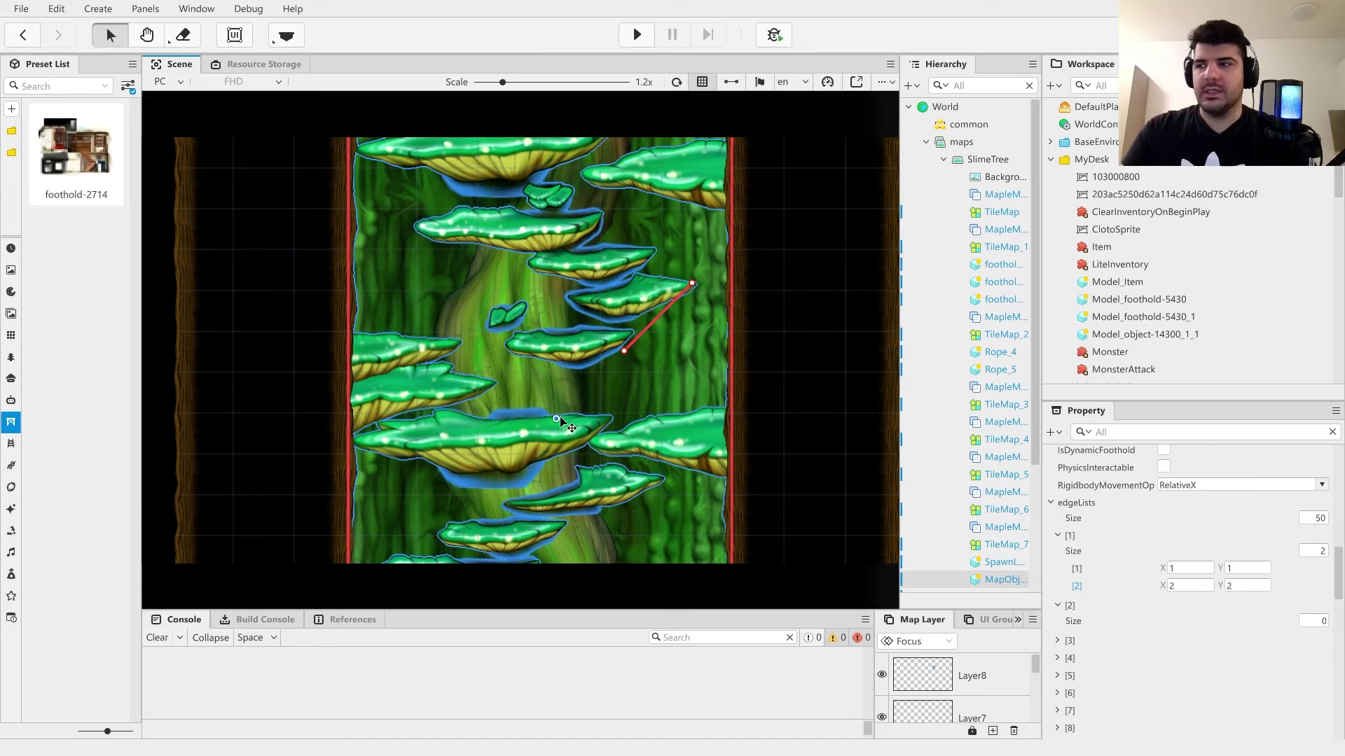
pyautogui.scroll(2, 558, 432)
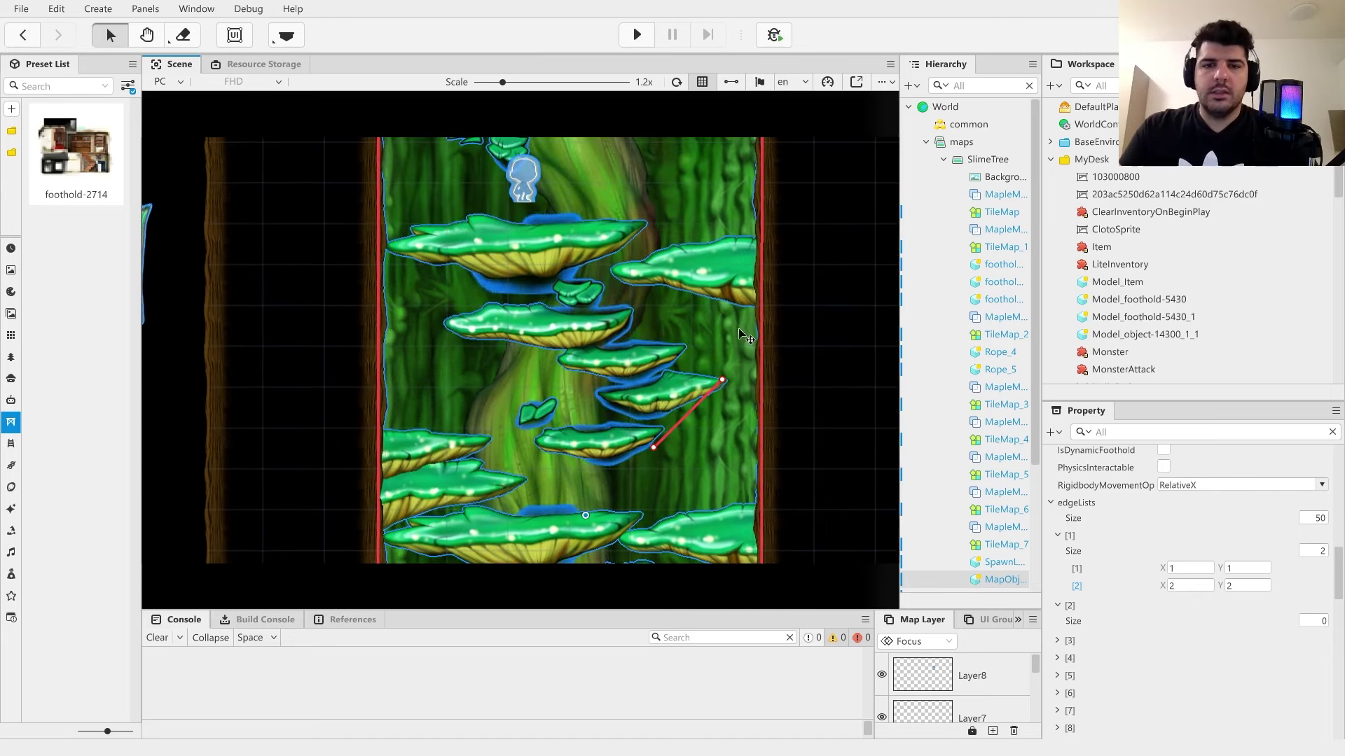
pyautogui.rightClick(677, 329)
pyautogui.click(775, 372)
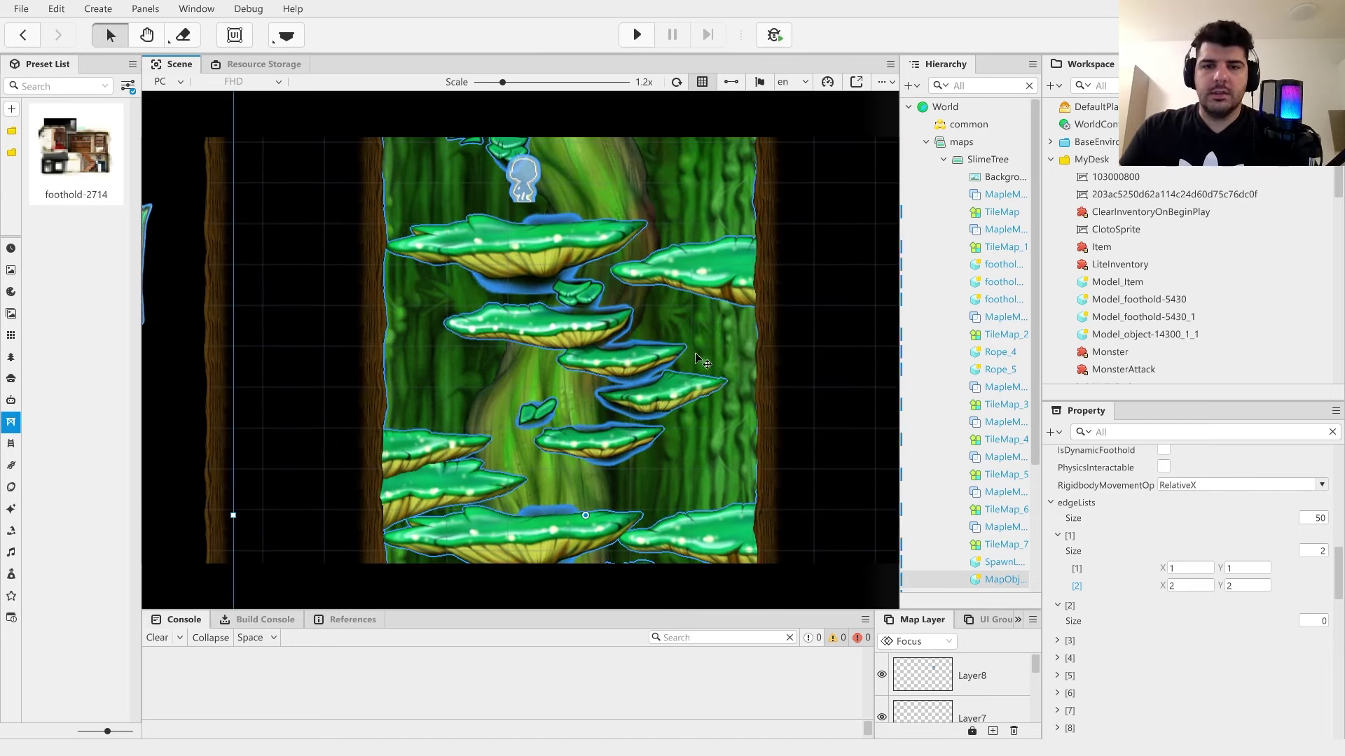
pyautogui.rightClick(594, 312)
pyautogui.click(673, 463)
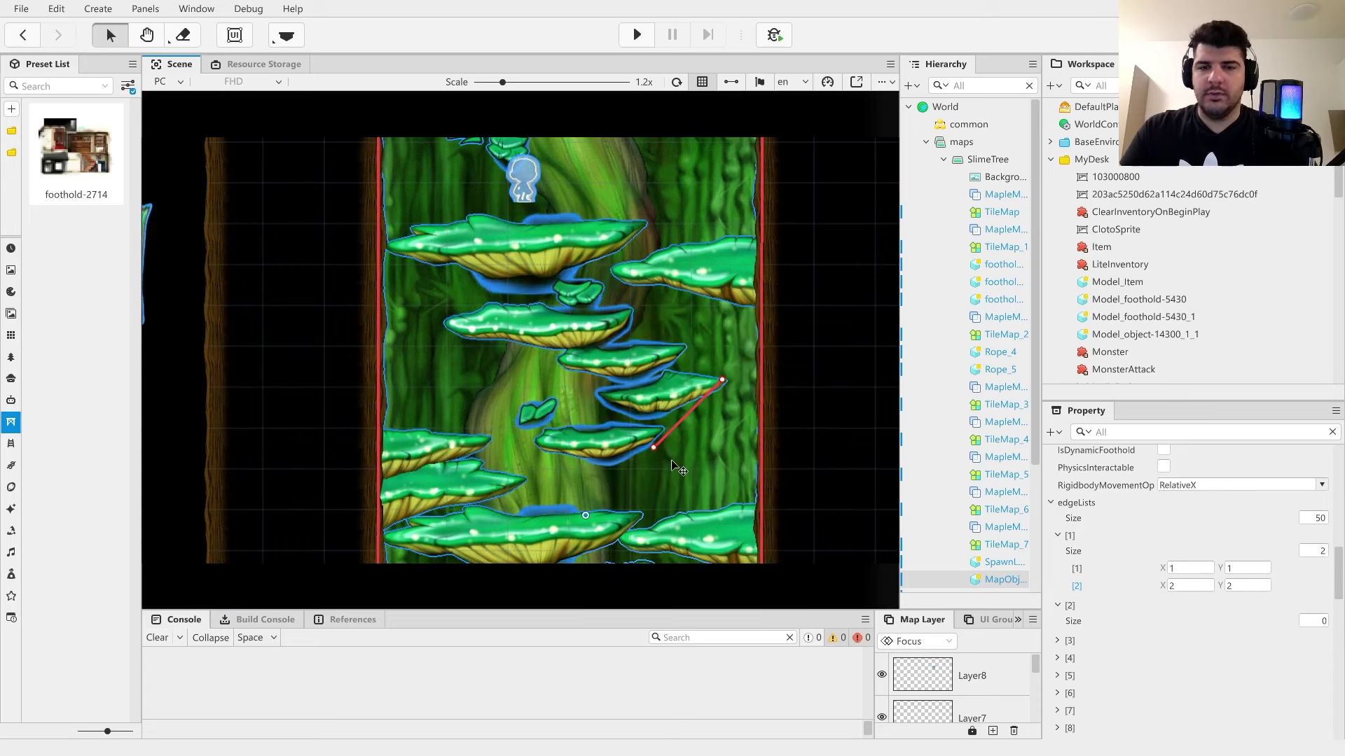
# - Stretch the first foothold along the highest large mushroom, from about X -3.01, Y 3.97 to X 0.86, Y 4.31
pyautogui.moveTo(655, 445); pyautogui.dragTo(398, 243)
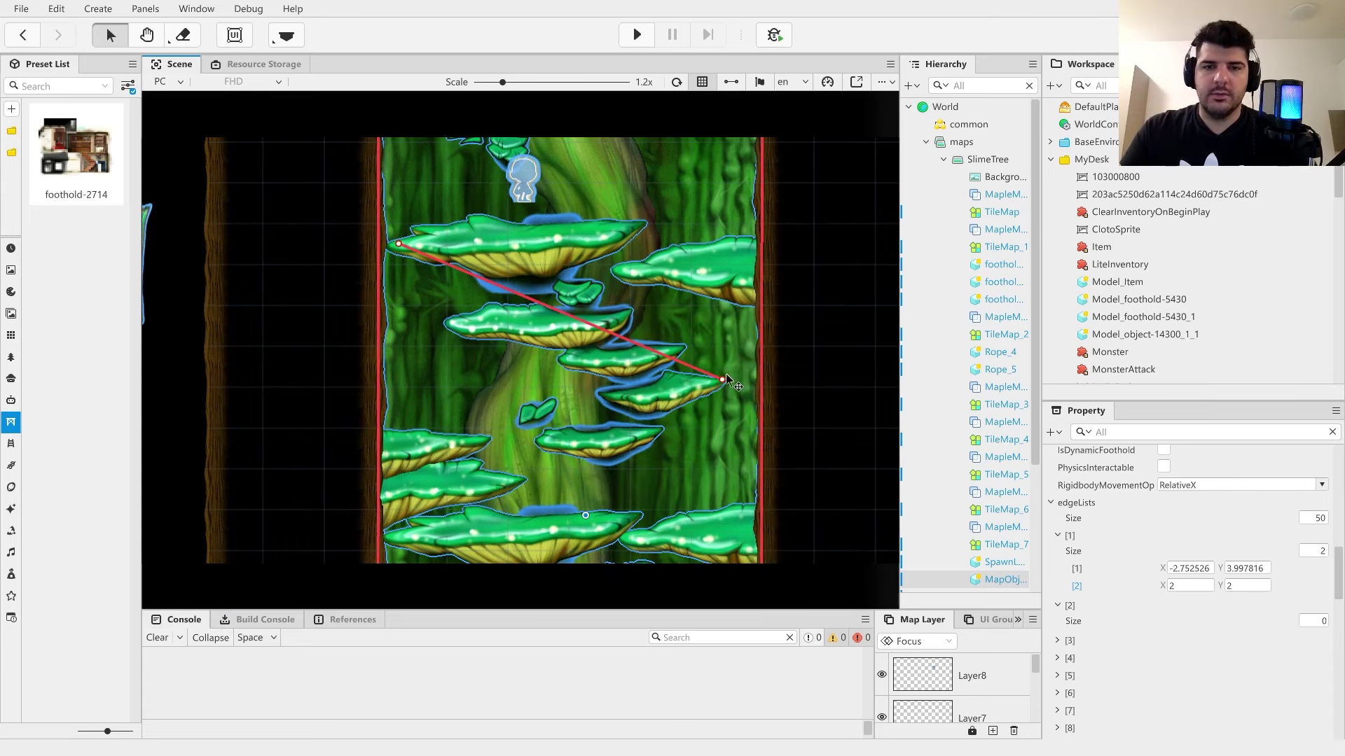
pyautogui.moveTo(722, 379); pyautogui.dragTo(657, 249)
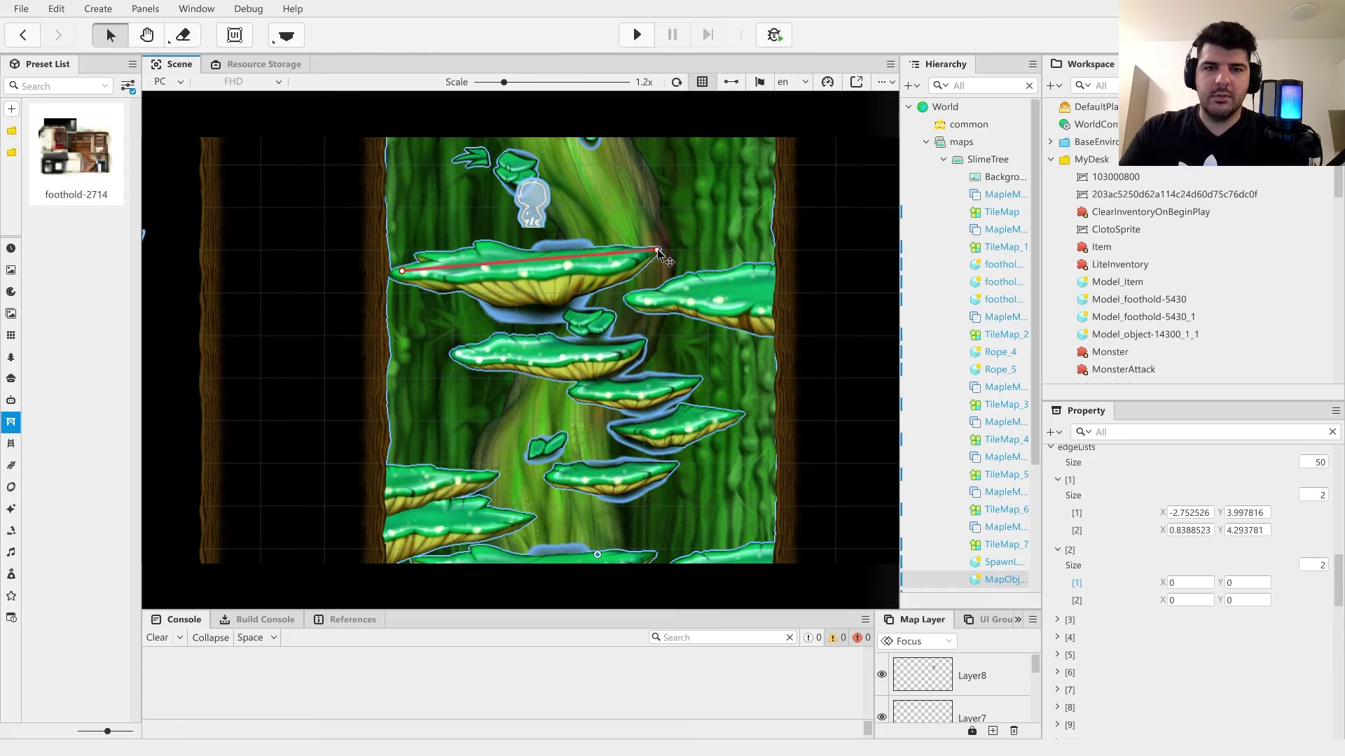
pyautogui.moveTo(404, 273); pyautogui.dragTo(386, 275)
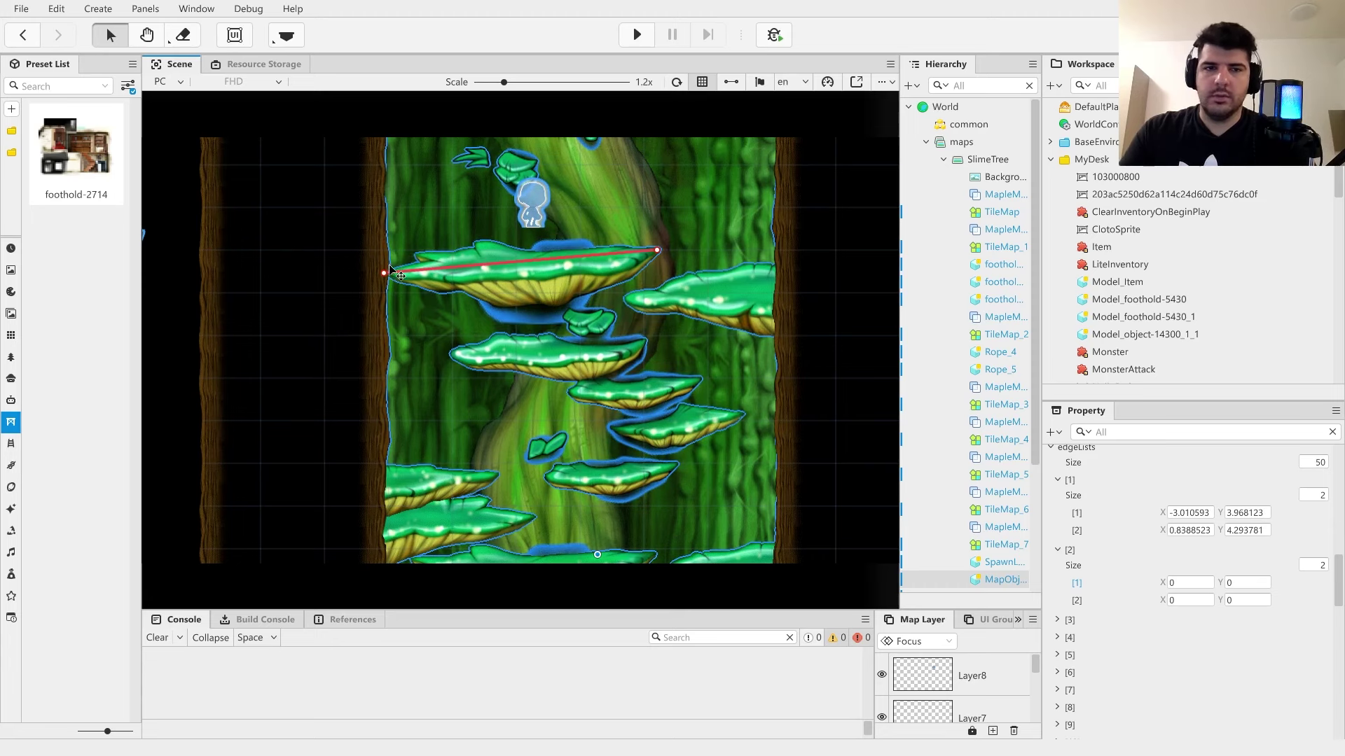
pyautogui.moveTo(385, 273); pyautogui.dragTo(385, 275)
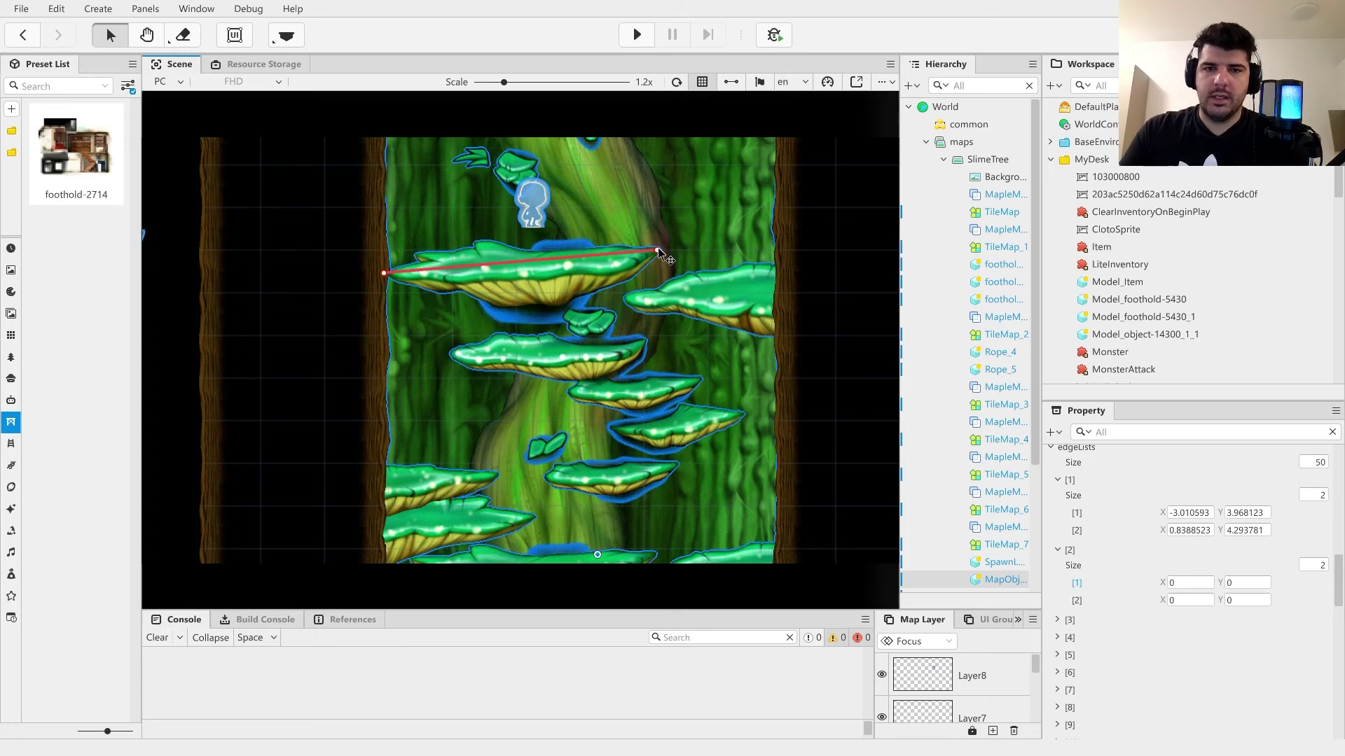
pyautogui.moveTo(658, 249); pyautogui.dragTo(658, 247)
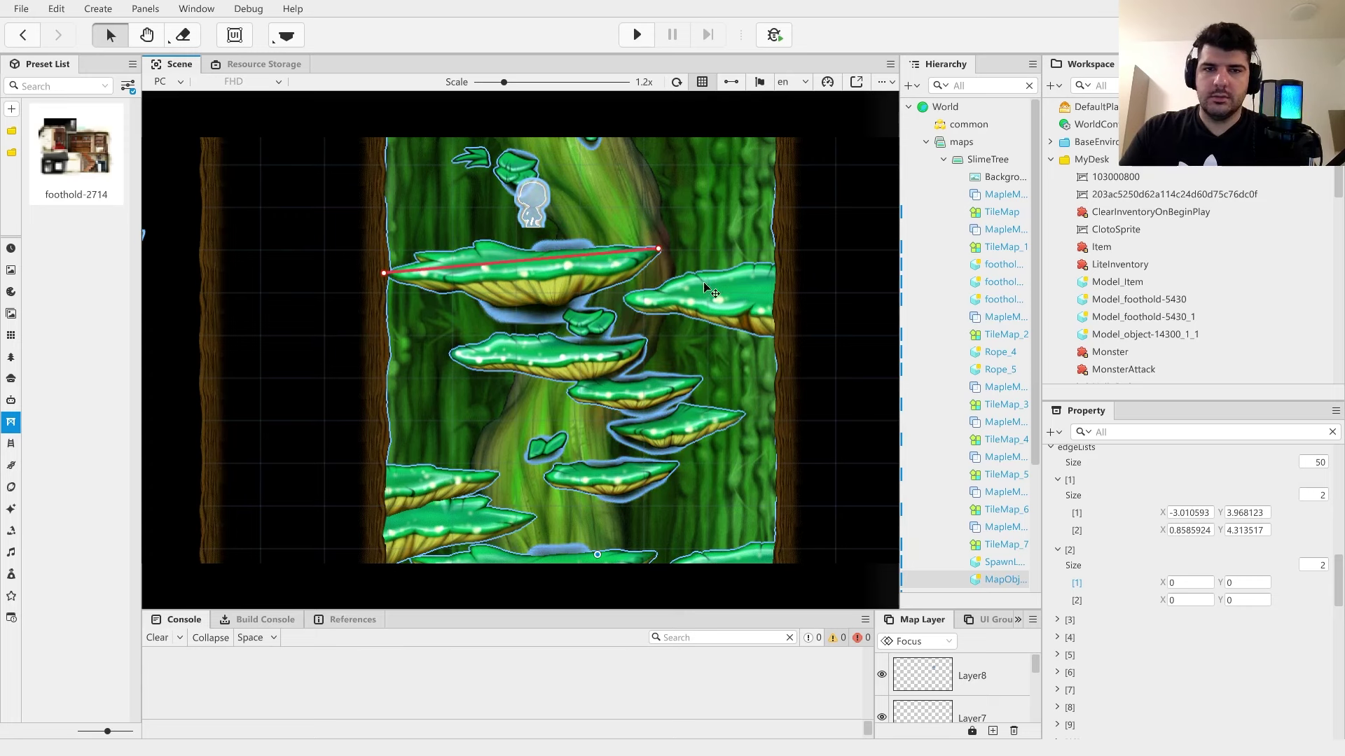
# - Set both points of edge list [2] to X 2, Y 2
pyautogui.click(1192, 588)
pyautogui.write('2')
pyautogui.press('Tab')
pyautogui.write('2')
pyautogui.press('Tab')
pyautogui.write('2')
pyautogui.press('Tab')
pyautogui.write('2')
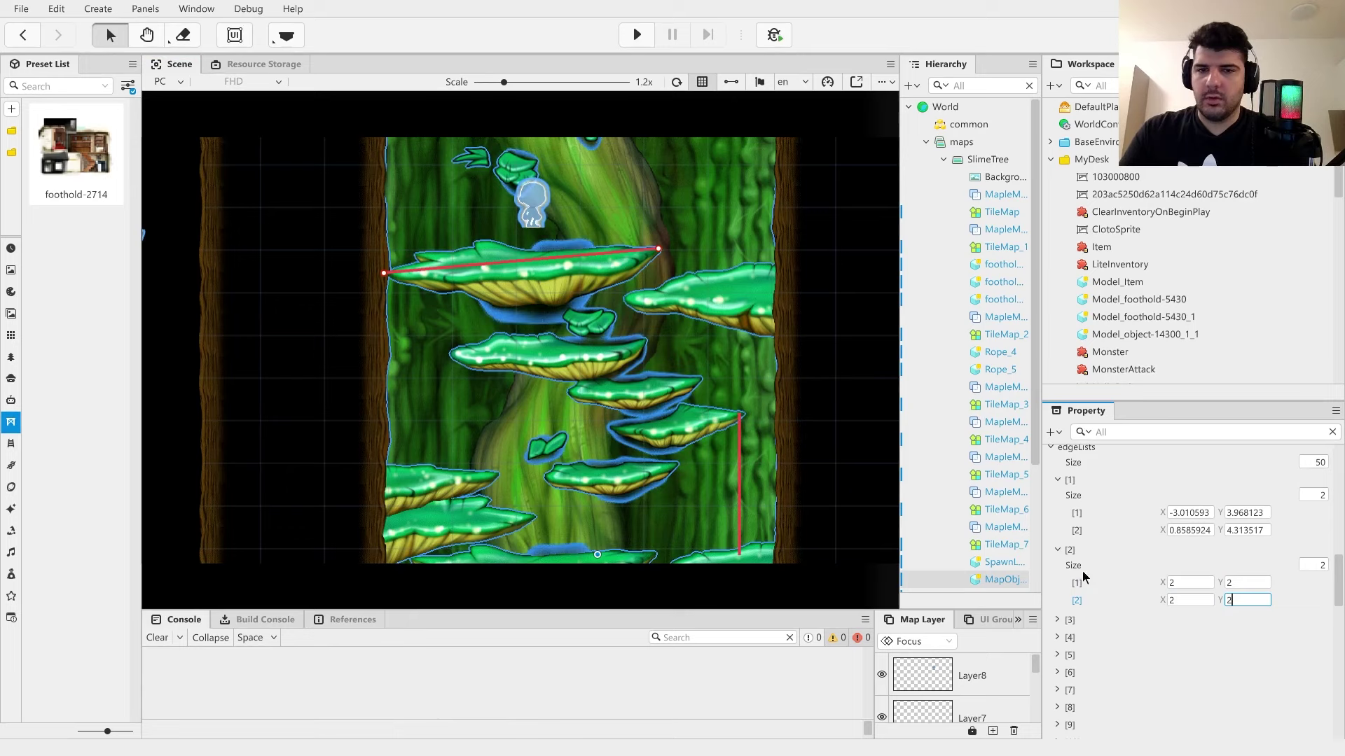
# - Set edge list [2]'s second point to 1, 1 and fit the line onto the upper right-wall mushroom, about 2.53, 3.78 to 0.39, 3.61
pyautogui.moveTo(799, 388); pyautogui.dragTo(784, 308)
pyautogui.click(1195, 599)
pyautogui.write('1')
pyautogui.press('Return')
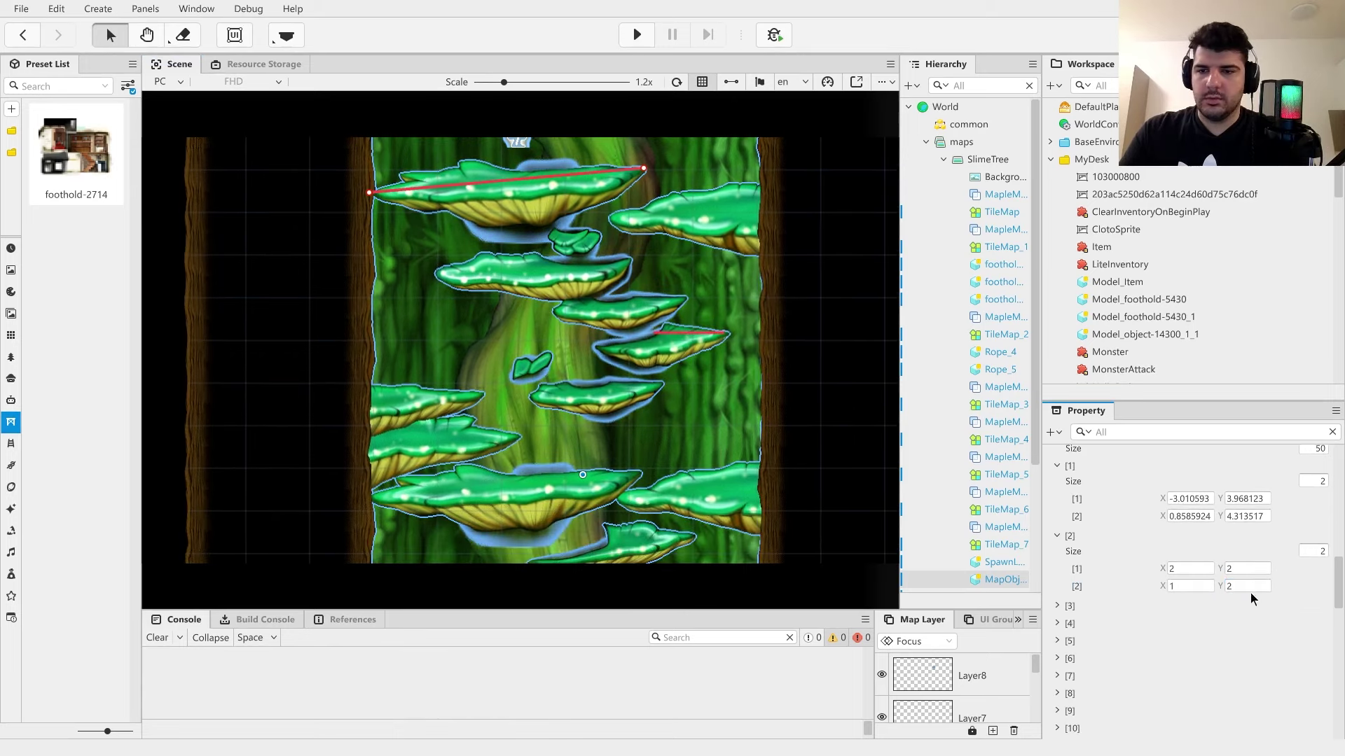
pyautogui.doubleClick(1248, 588)
pyautogui.write('1')
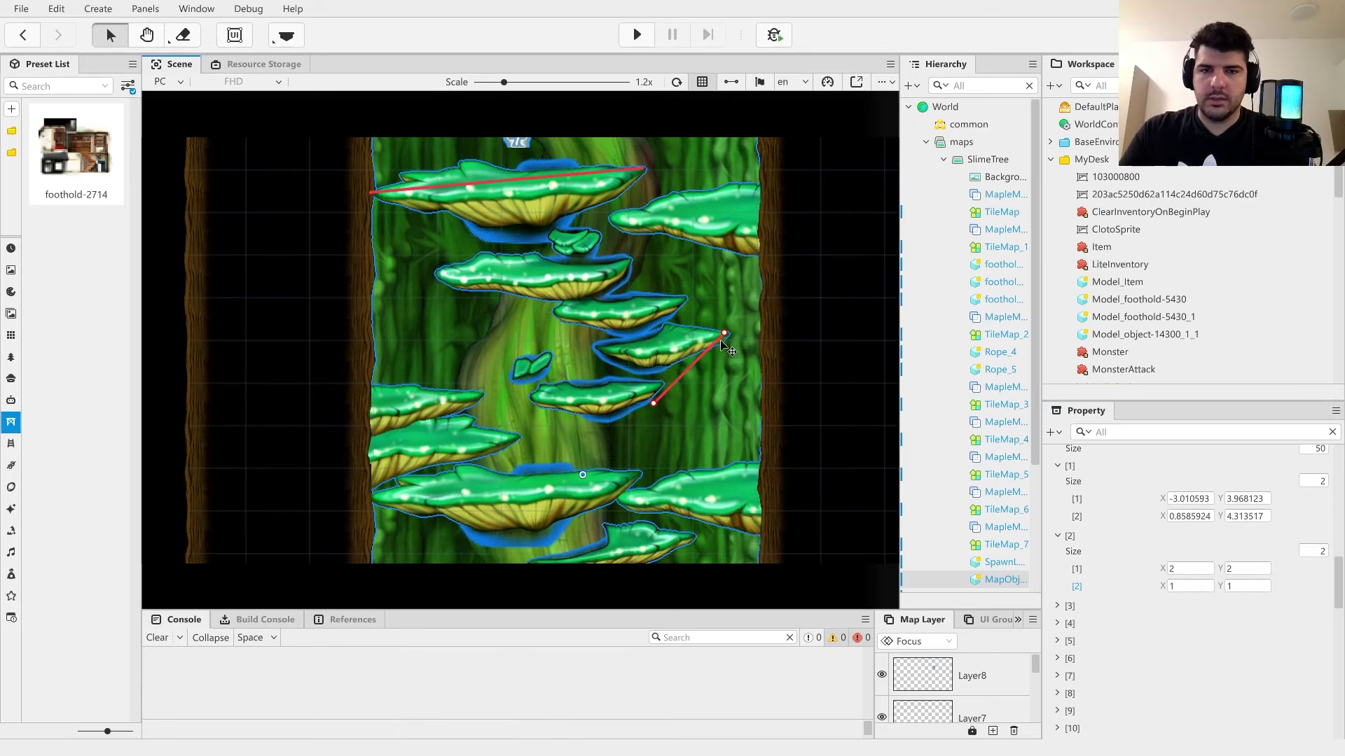
pyautogui.moveTo(722, 340); pyautogui.dragTo(762, 208)
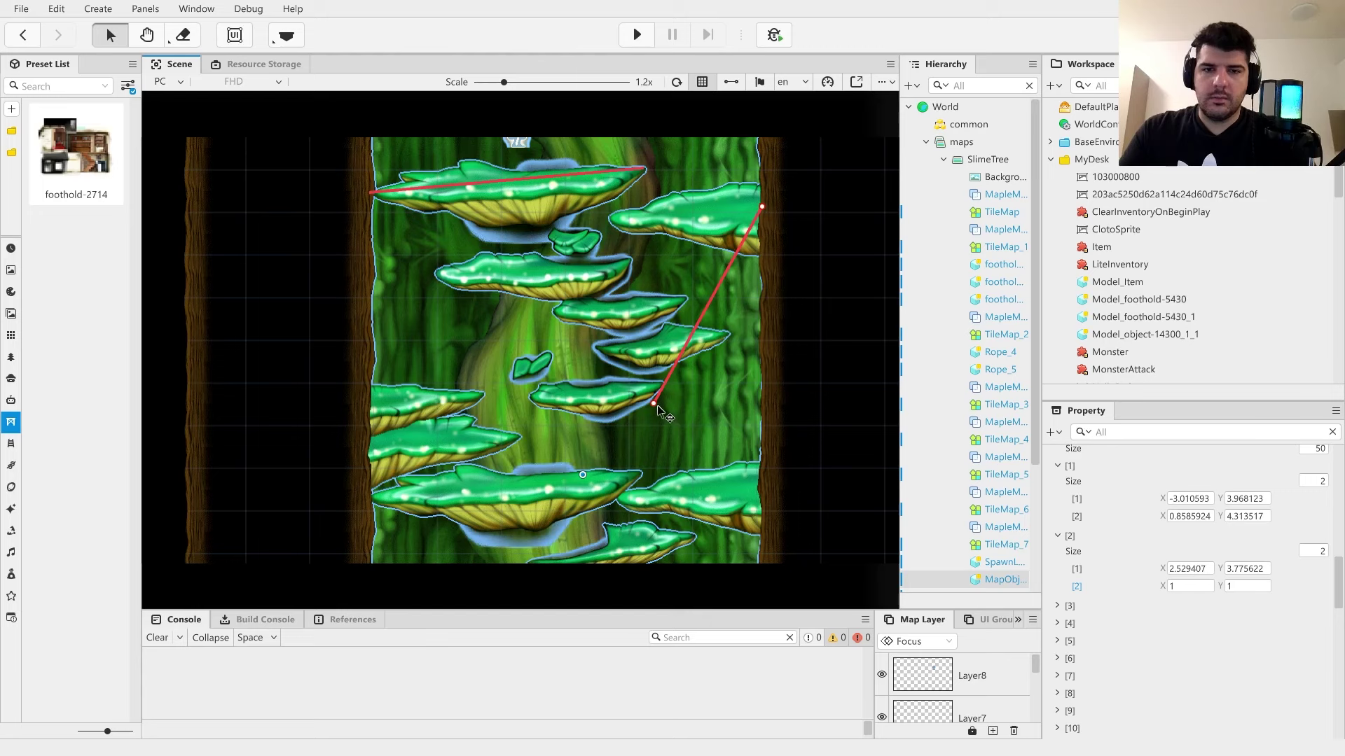
pyautogui.moveTo(654, 404); pyautogui.dragTo(610, 219)
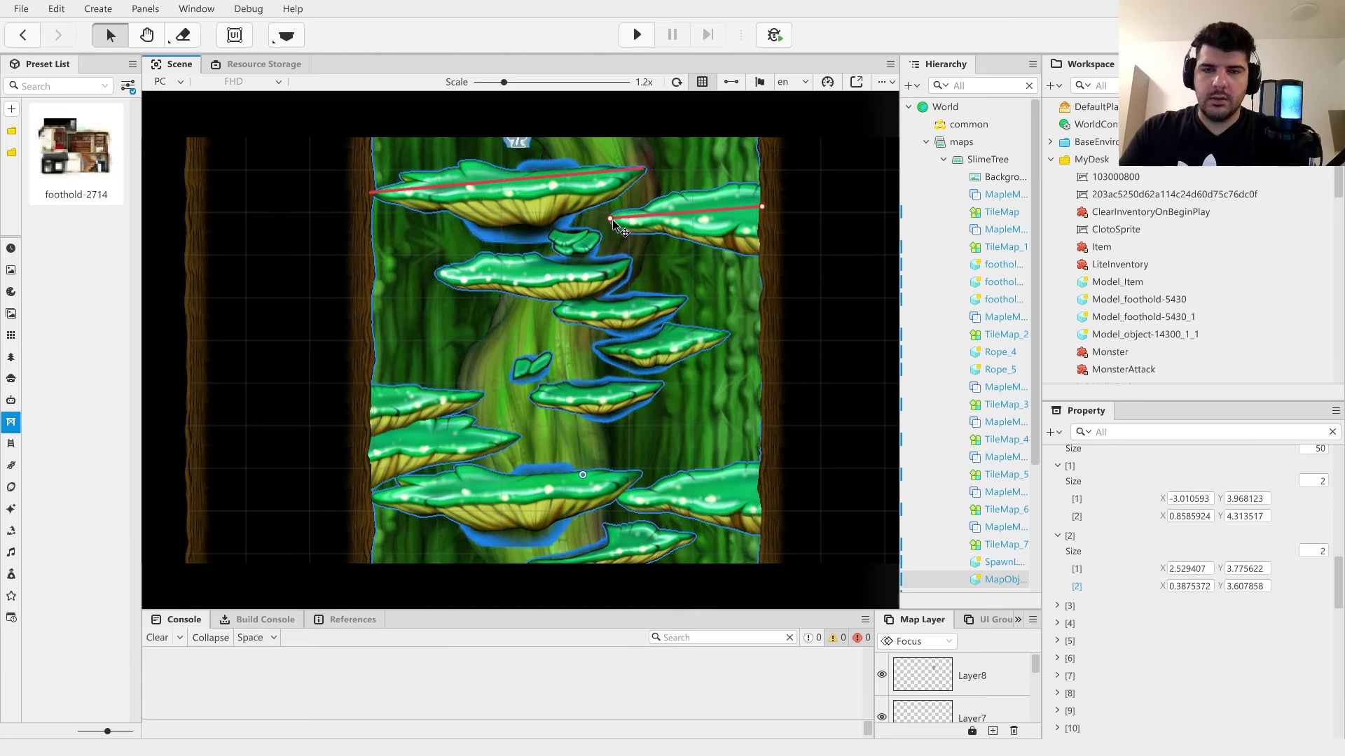
# - Give edge list [3] two points and fit its line to the mushroom below the top one, about -2.07, 2.84 to 0.56, 2.93
pyautogui.click(1058, 606)
pyautogui.doubleClick(1314, 621)
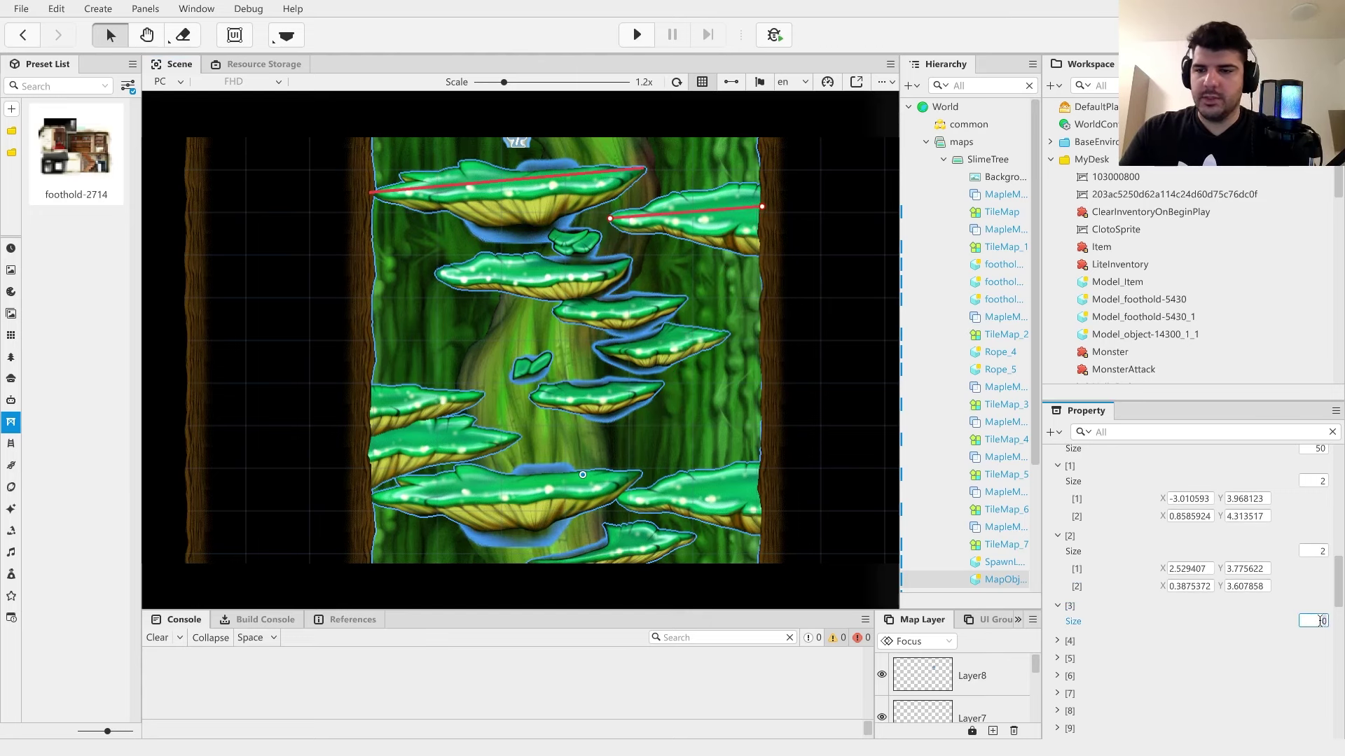
pyautogui.write('2')
pyautogui.press('Return')
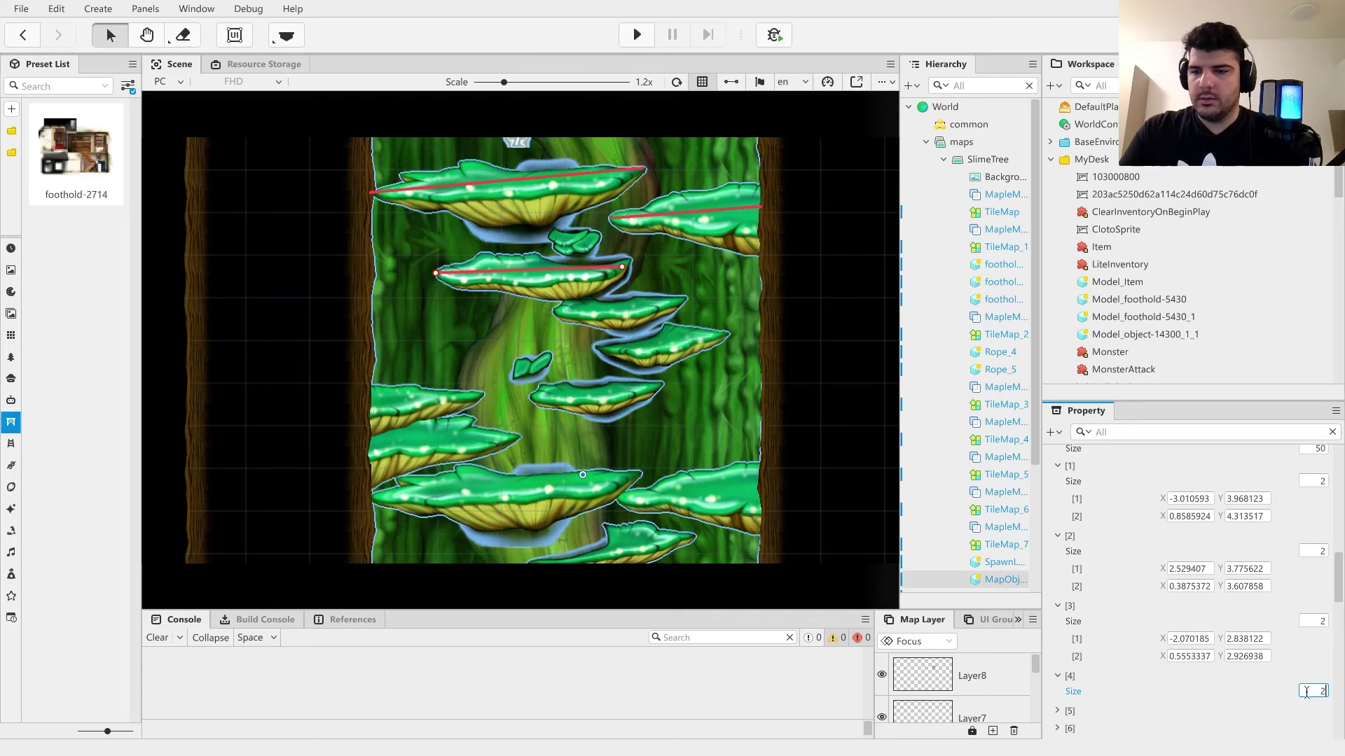
# - Give edge list [4] two points and fit its line to the next small mushroom down, about 1.41, 2.46 to -0.38, 2.30
pyautogui.press('Tab')
pyautogui.scroll(-1, 1306, 692)
pyautogui.write('2\t2\t1\t1')
pyautogui.moveTo(725, 333); pyautogui.dragTo(683, 299)
pyautogui.moveTo(654, 404); pyautogui.dragTo(555, 311)
# - Fit a two-point foothold in edge list [5] onto the following small mushroom, about 2.04, 1.96 to 0.22, 1.80
pyautogui.scroll(-1, 1191, 617)
pyautogui.click(1058, 592)
pyautogui.moveTo(728, 334); pyautogui.dragTo(727, 335)
pyautogui.moveTo(654, 404); pyautogui.dragTo(598, 346)
# - Fit a two-point foothold in edge list [6] onto the lowest of the small central mushrooms, about 1.09, 1.29 to -0.72, 1.09
pyautogui.click(1057, 592)
pyautogui.write('2')
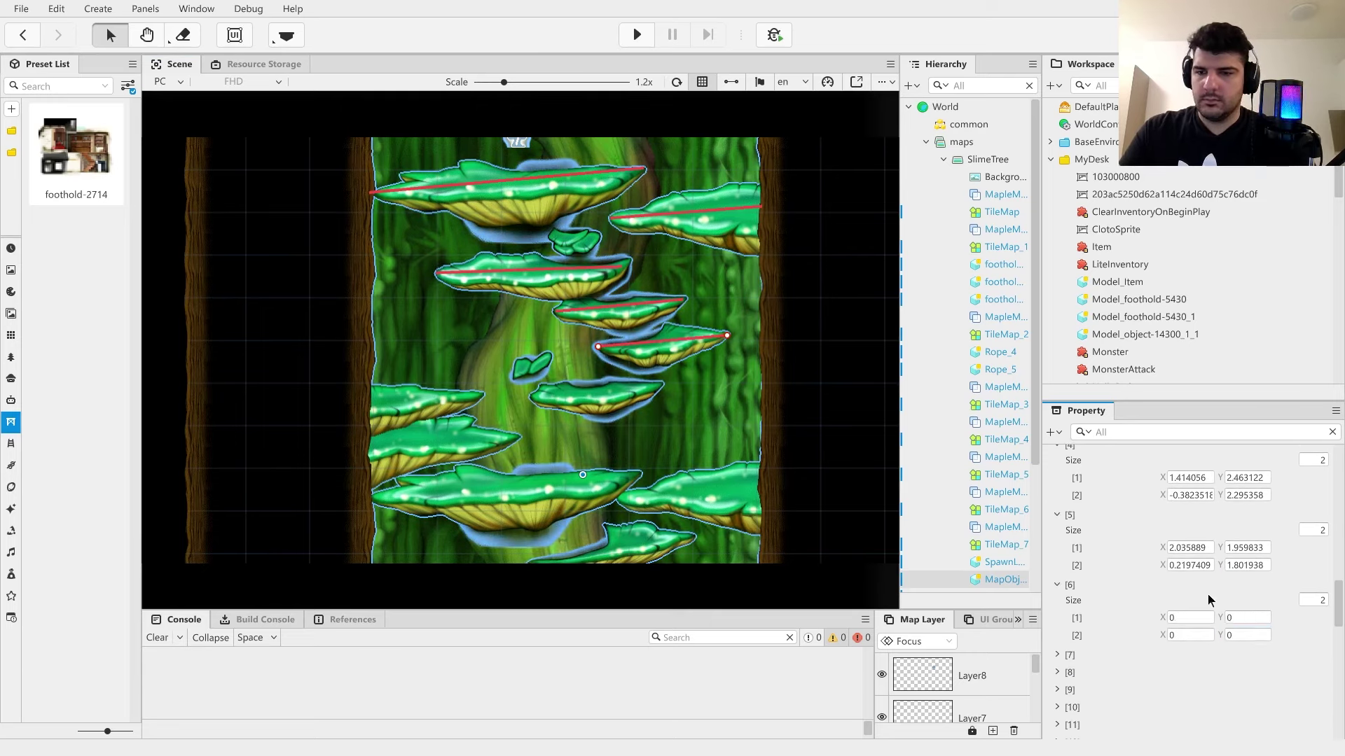
pyautogui.moveTo(725, 333); pyautogui.dragTo(531, 397)
# - Fit the edge list [7] foothold onto the upper left-wall ledge, about -1.47, 1.14 to -3.00, 1.00
pyautogui.click(1057, 578)
pyautogui.moveTo(654, 404); pyautogui.dragTo(370, 403)
pyautogui.moveTo(725, 333); pyautogui.dragTo(480, 394)
# - Give edge list [8] two points and fit its line onto the lower left-wall ledge, about -0.95, 0.53 to -3.01, 0.40
pyautogui.click(1058, 647)
pyautogui.write('22\t2')
pyautogui.moveTo(725, 333); pyautogui.dragTo(514, 437)
pyautogui.moveTo(653, 404); pyautogui.dragTo(369, 445)
pyautogui.scroll(-1, 1191, 630)
# - Give edge list [9] two points and fit its line onto the large lower mushroom, about 0.63, -0.07 to -3.01, -0.32
pyautogui.click(1058, 641)
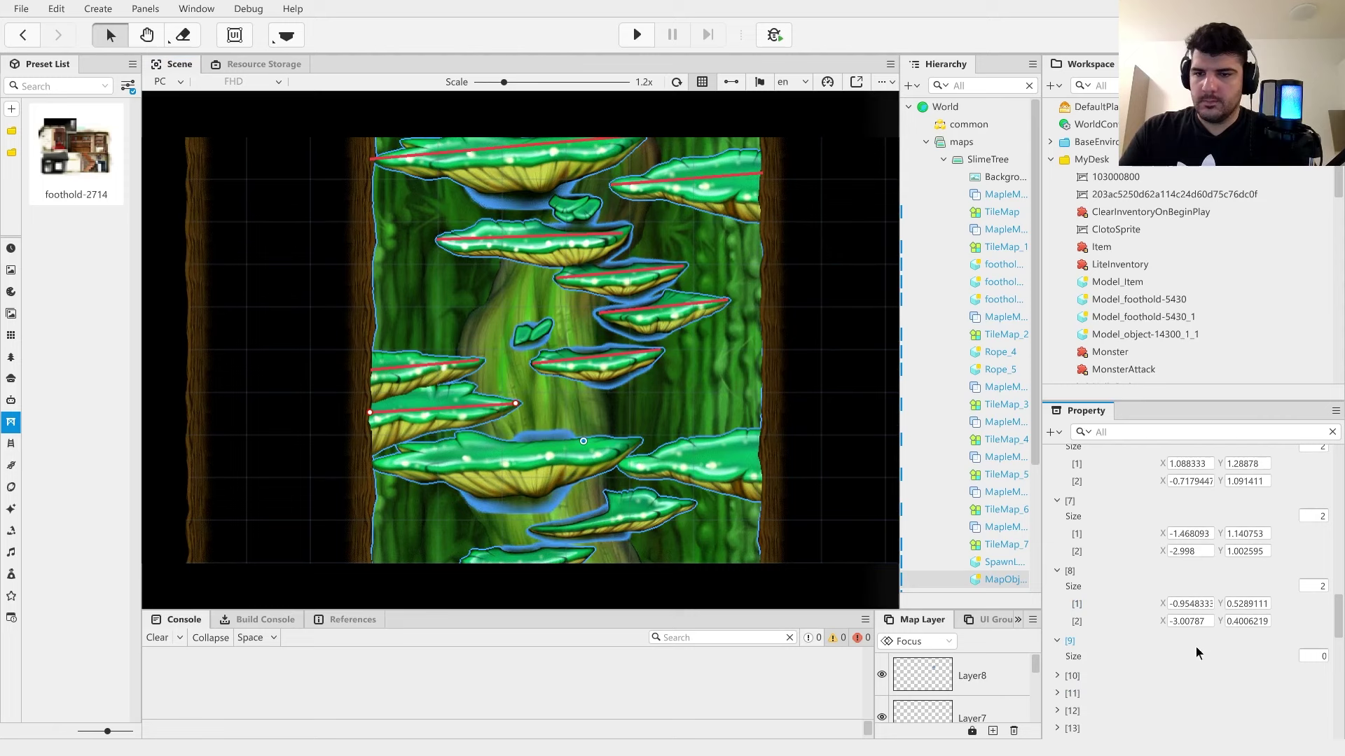
pyautogui.write('2\t2\t2\t1\t1')
pyautogui.moveTo(725, 299); pyautogui.dragTo(628, 446)
pyautogui.moveTo(653, 370); pyautogui.dragTo(370, 463)
# - Give edge list [10] two points and fit its line onto the lower right-wall mushroom, about 2.50, -0.21 to 0.60, -0.37
pyautogui.click(1058, 634)
pyautogui.write('2\t2\t2')
pyautogui.press('Tab')
pyautogui.write('1')
pyautogui.press('Tab')
pyautogui.write('1')
pyautogui.moveTo(725, 299); pyautogui.dragTo(759, 455)
pyautogui.moveTo(653, 370); pyautogui.dragTo(626, 467)
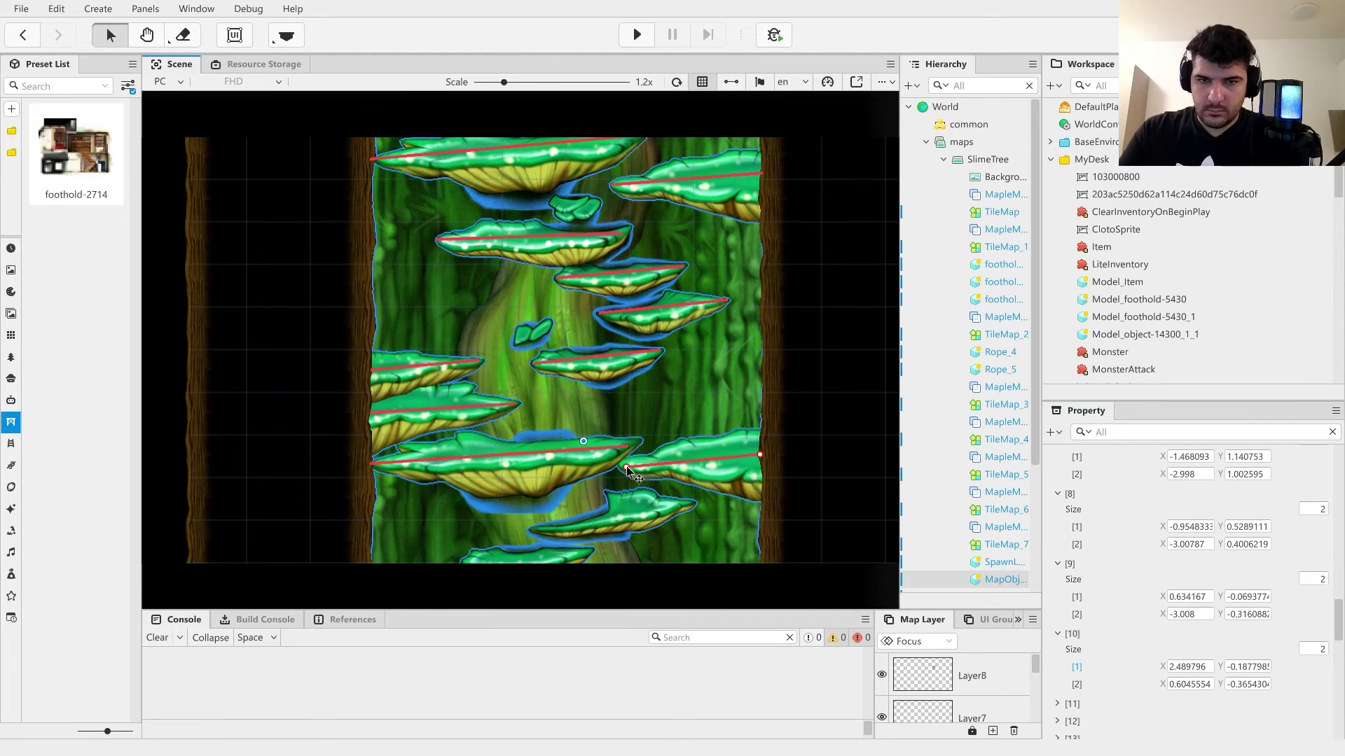
pyautogui.moveTo(765, 458); pyautogui.dragTo(761, 457)
# - Start a play test and walk the character from the highest mushroom onto the neighbouring right-wall mushroom
pyautogui.moveTo(837, 340); pyautogui.dragTo(841, 489)
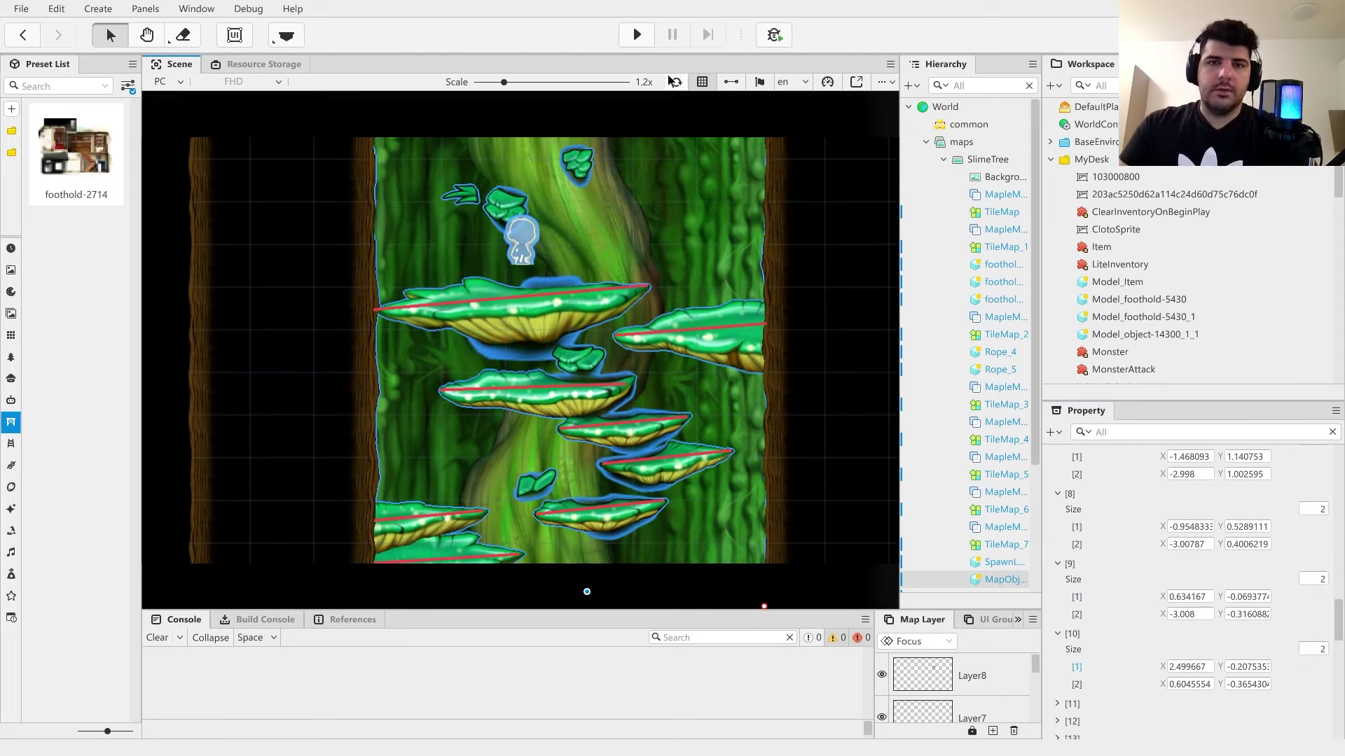
pyautogui.click(638, 34)
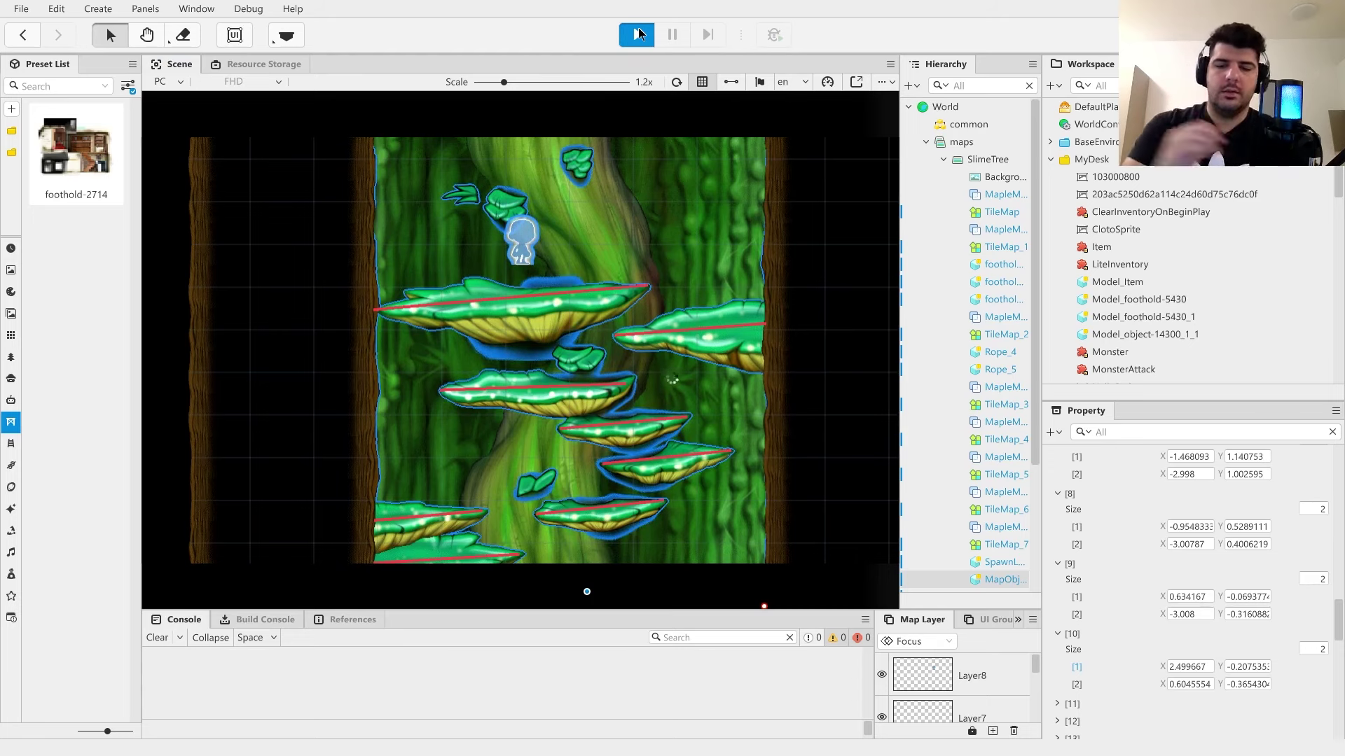
pyautogui.click(639, 34)
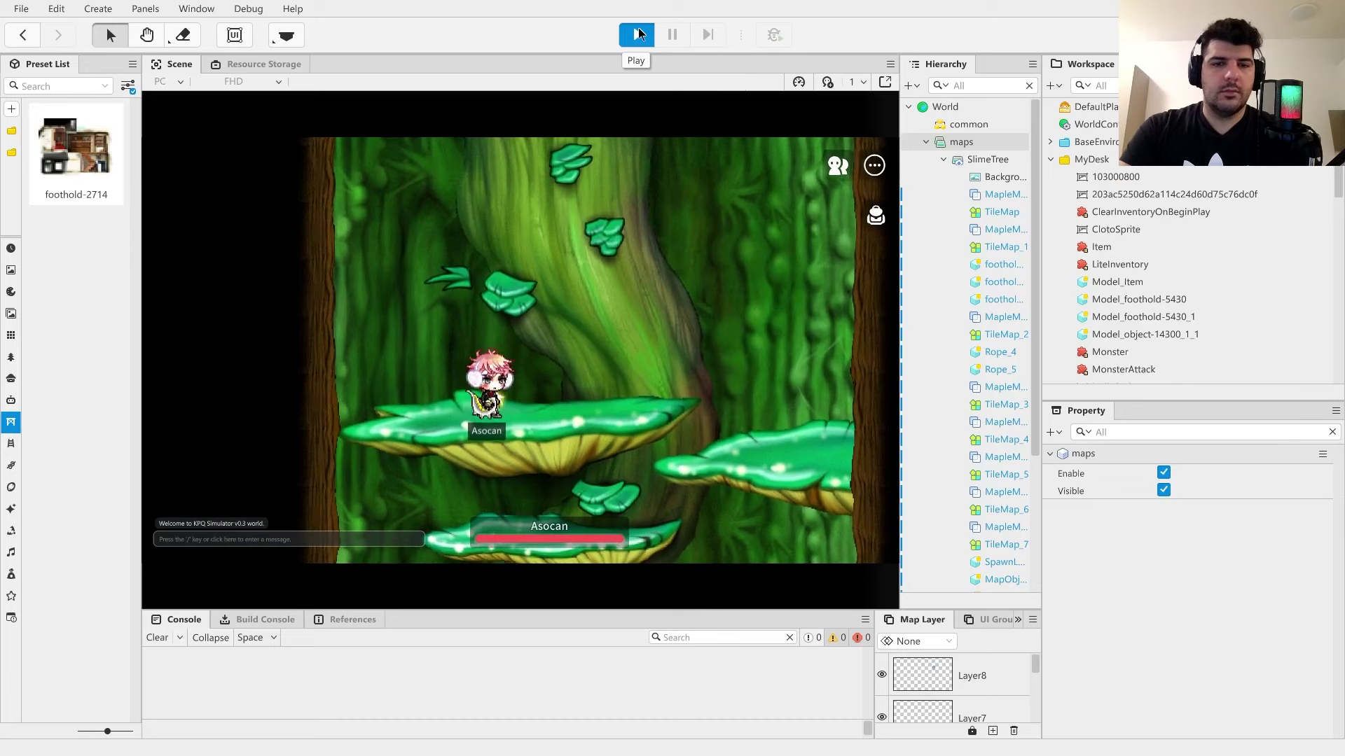
pyautogui.press('Right')
pyautogui.press('Left')
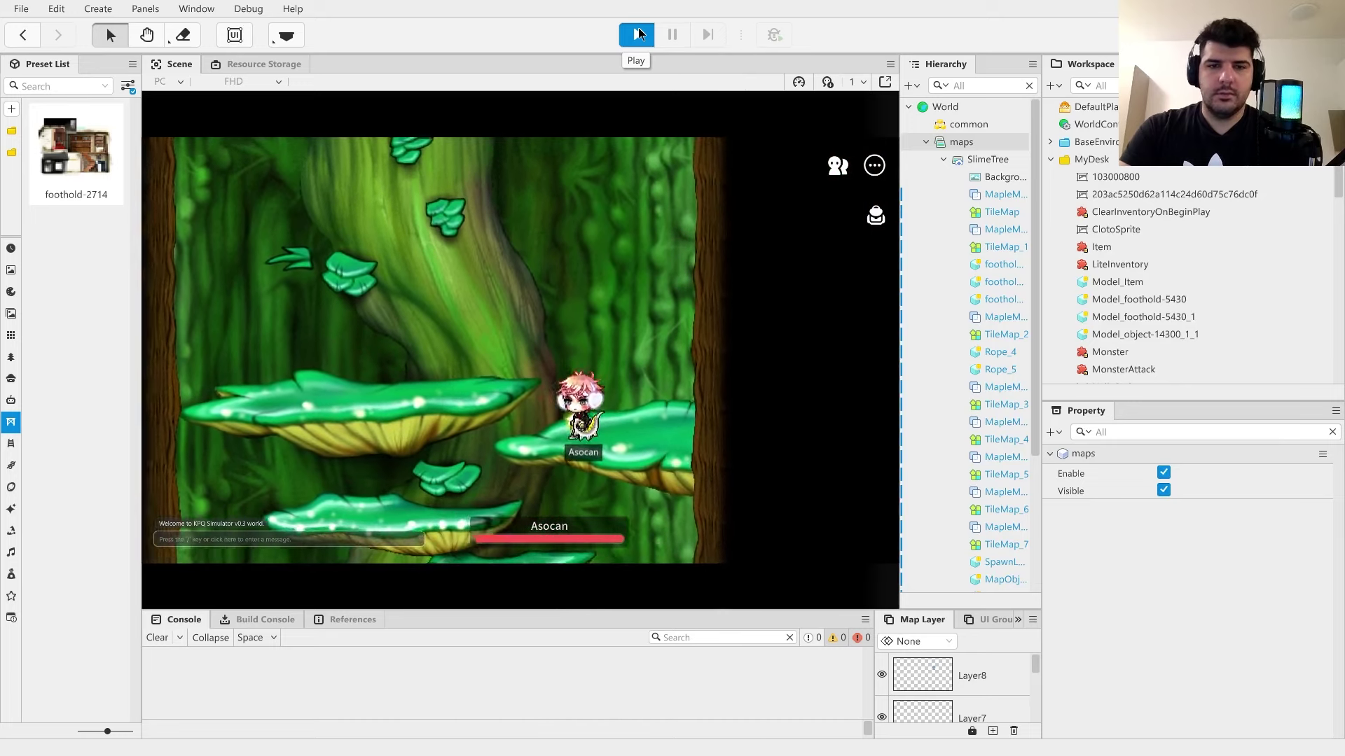
pyautogui.press('Right')
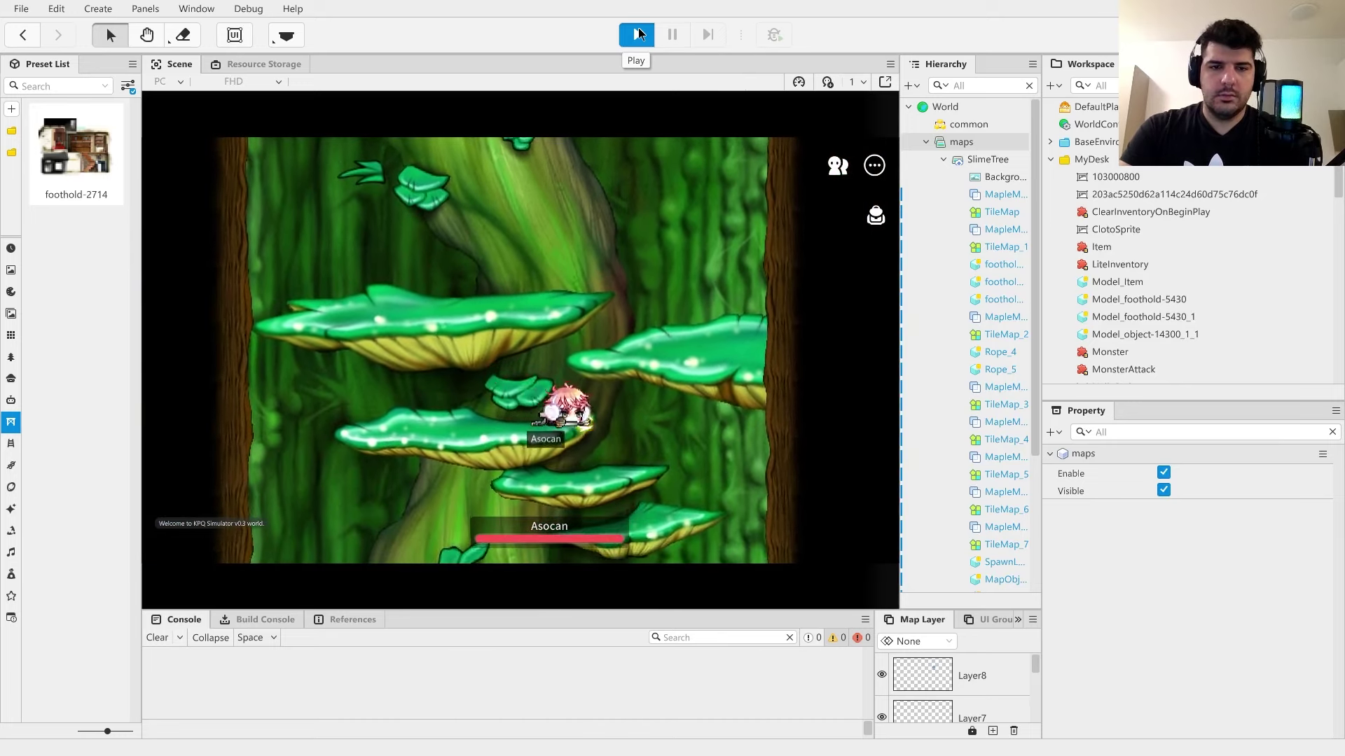
# - Take the character down through the central mushrooms to the lower right-wall mushroom to test their footholds
pyautogui.hotkey('alt', 'Down')
pyautogui.press('Right')
pyautogui.press('Left')
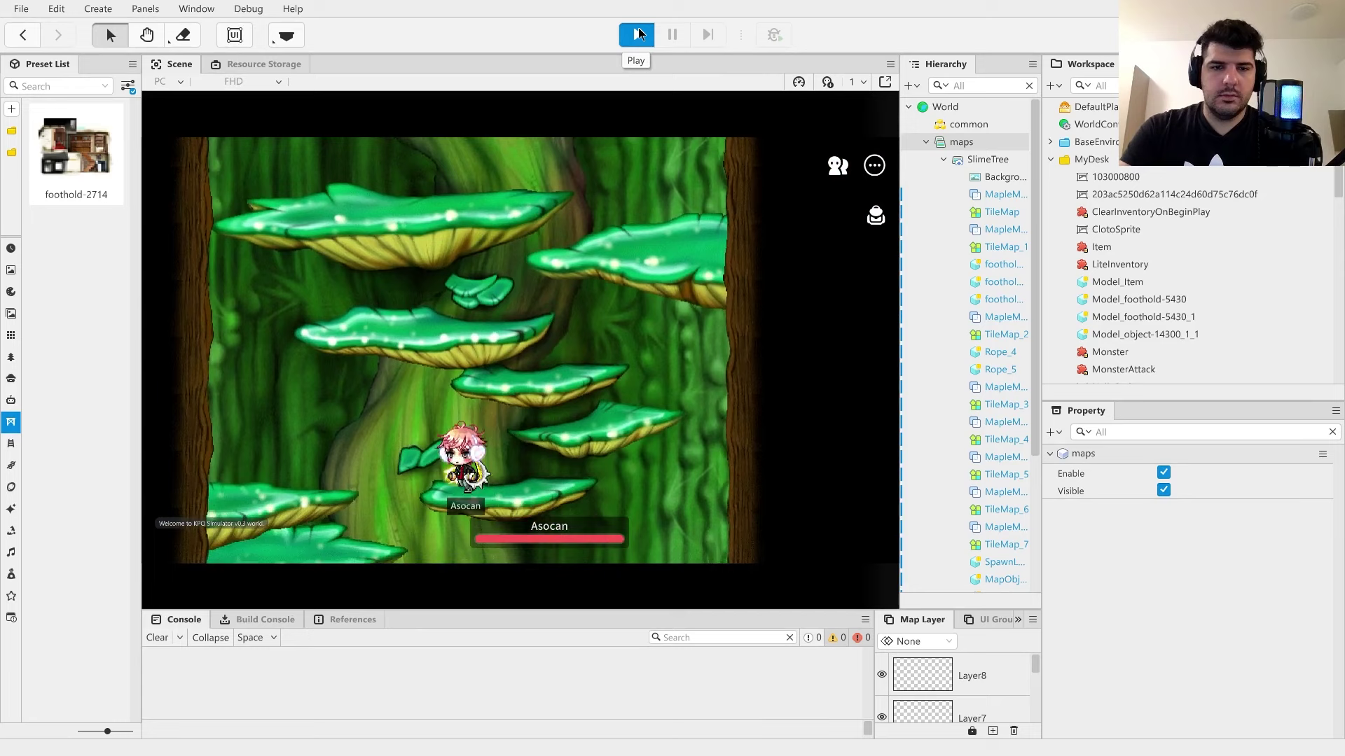
pyautogui.press('Right')
pyautogui.press('alt')
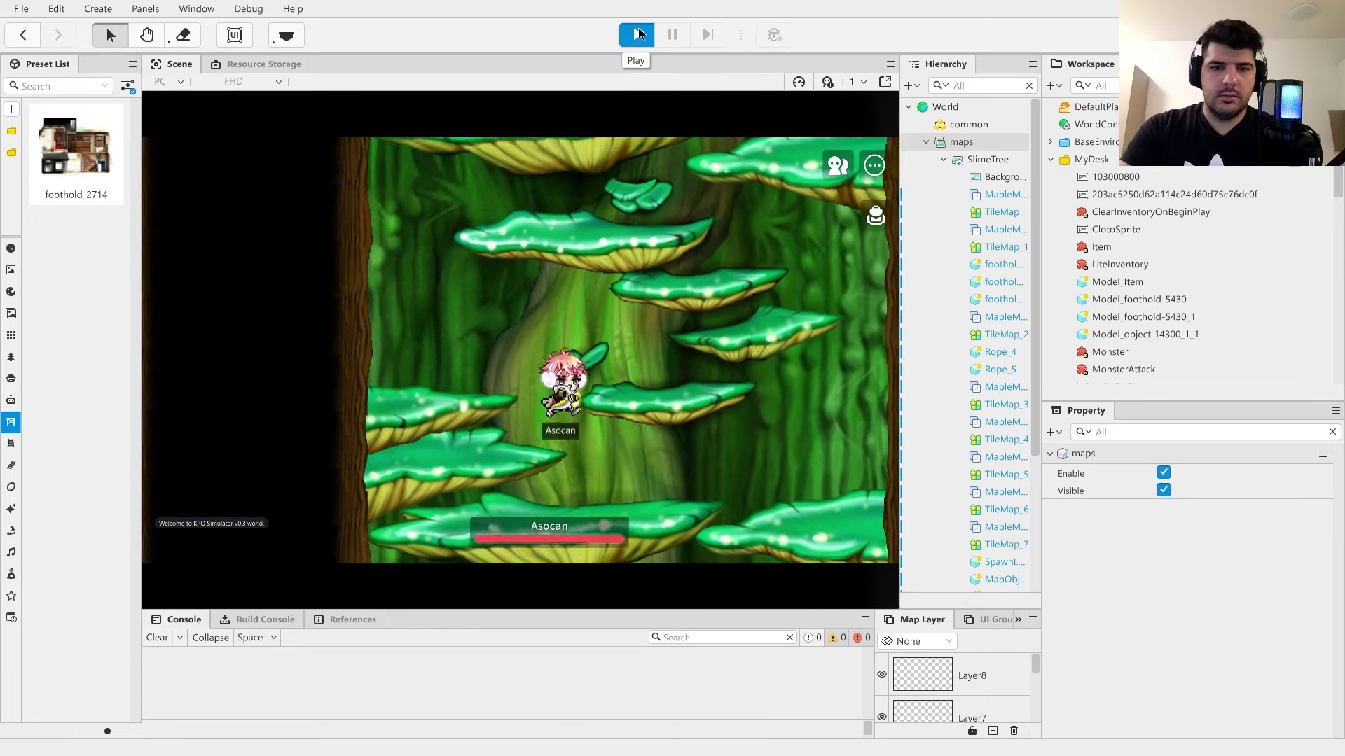
pyautogui.press('Right')
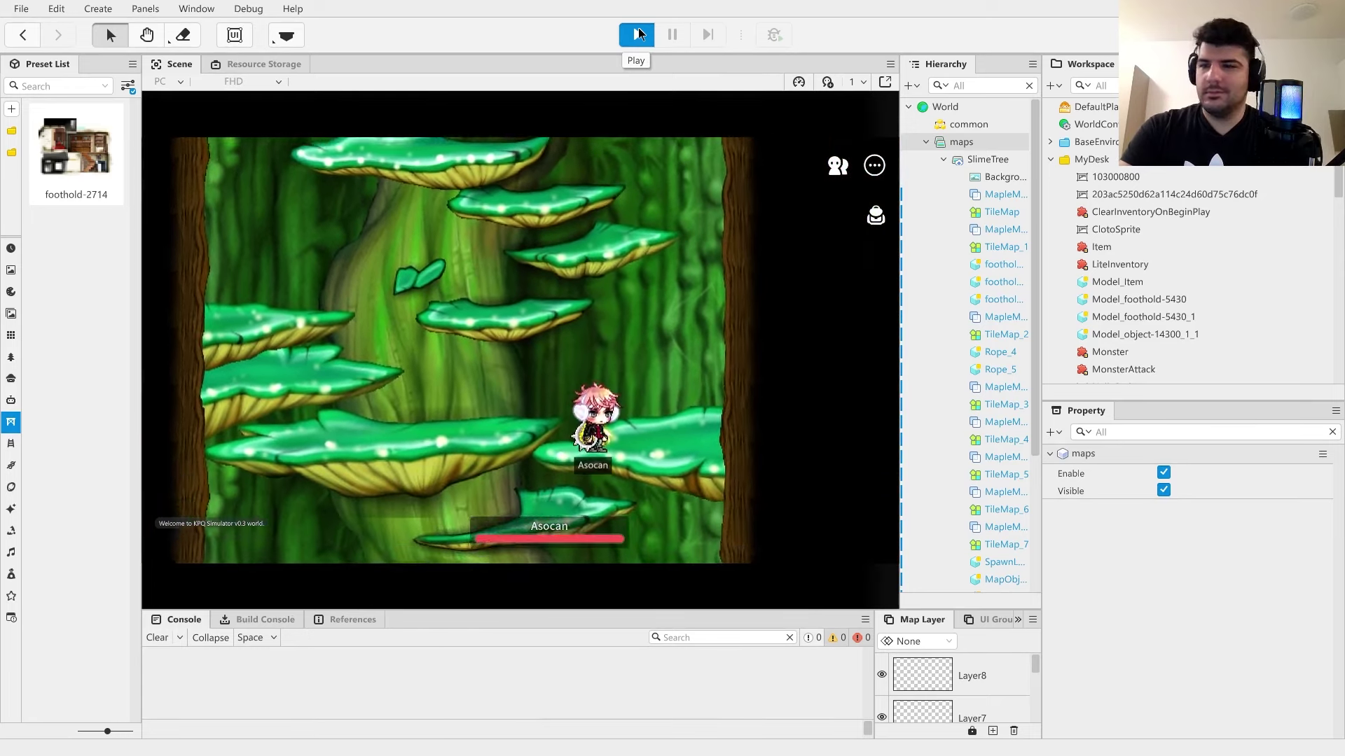
# - Jump the character across the large lower mushroom and around the left-wall ledges to test those footholds
pyautogui.press('Left')
pyautogui.press('alt')
pyautogui.press('Left')
pyautogui.press('alt')
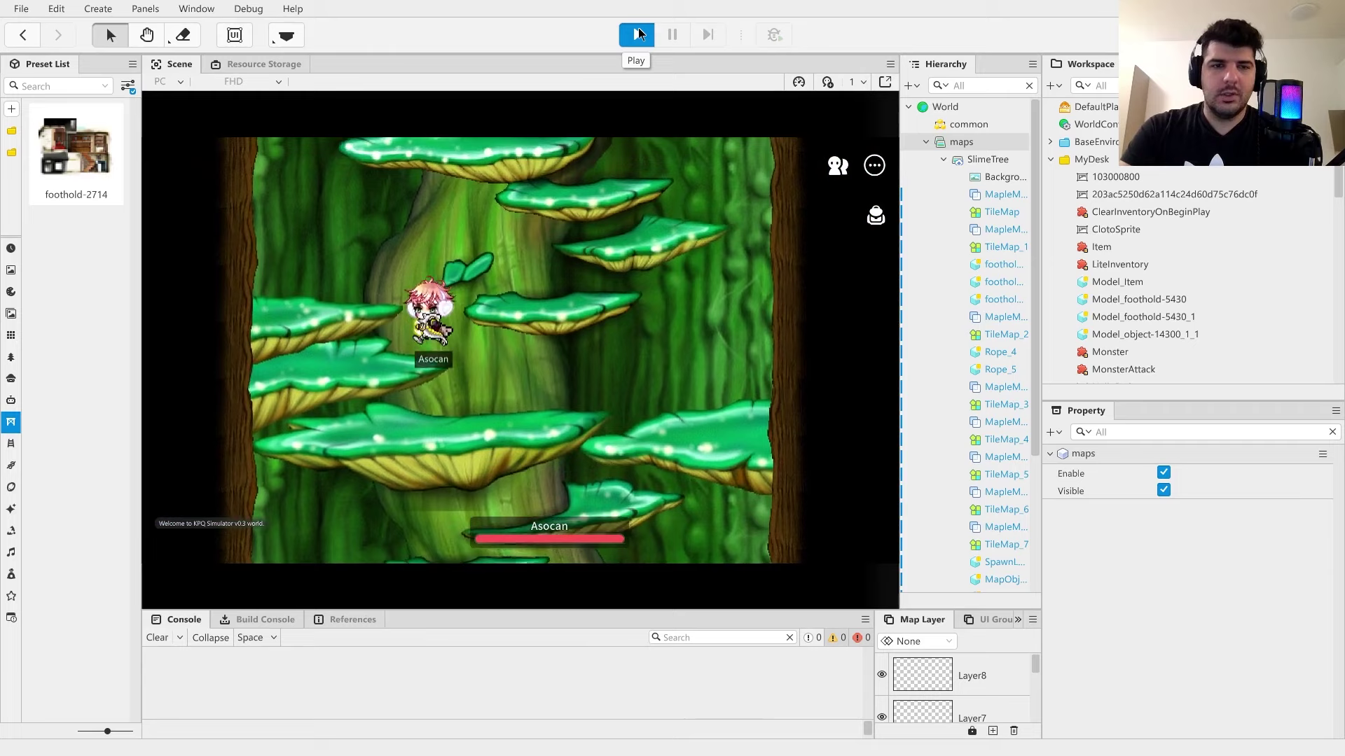
pyautogui.press('alt')
pyautogui.press('Right')
pyautogui.press('Right')
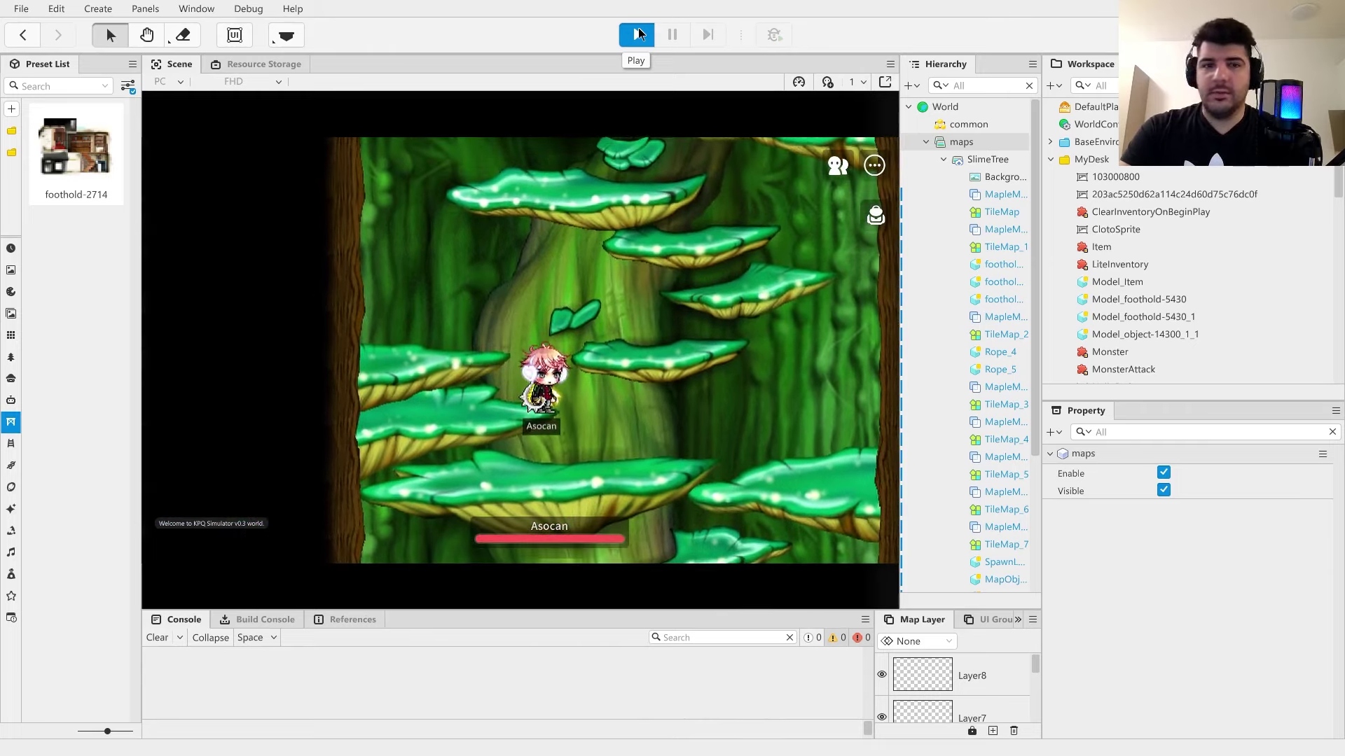
# - Move the character left past the trunk wall to test the map's outer edge
pyautogui.press('Left')
pyautogui.press('alt')
pyautogui.press('Left')
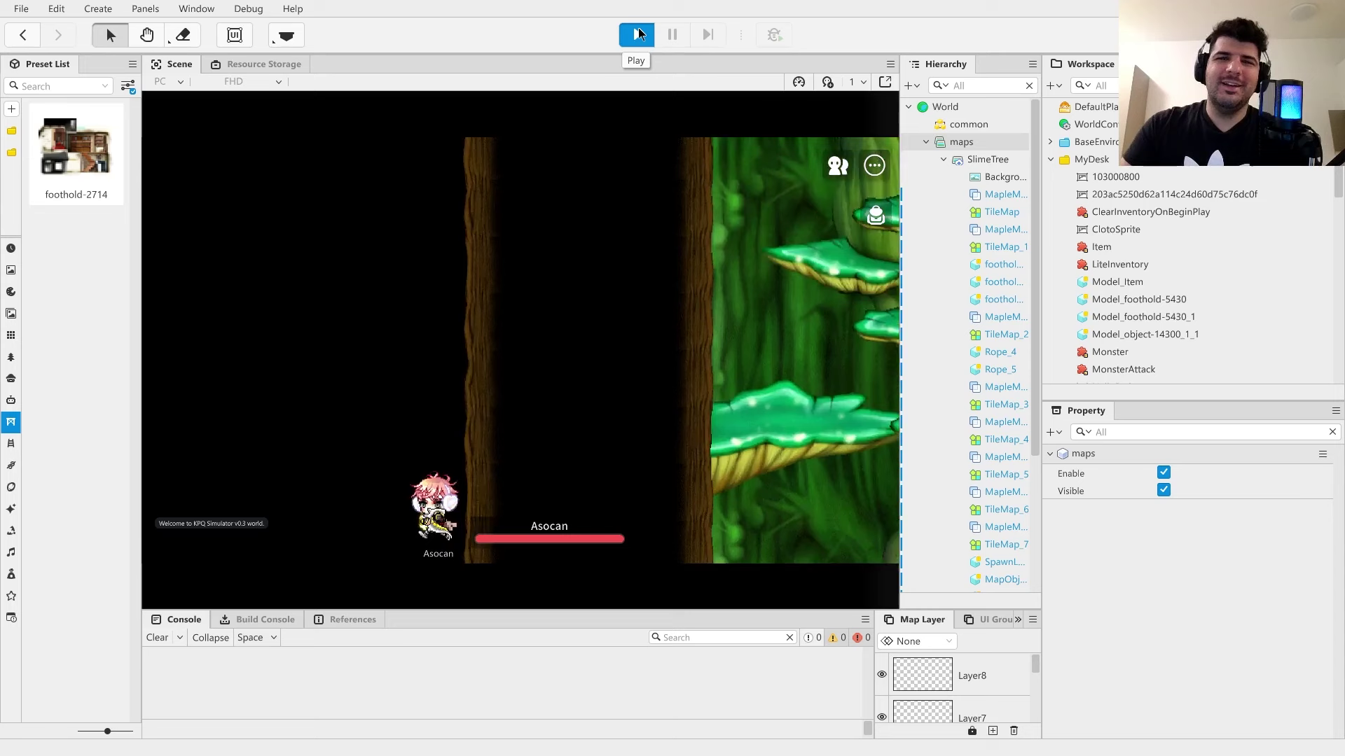
# - Stop the play test, enable UseCustomBound on the SlimeTree map, and start editing its bounds
pyautogui.click(638, 29)
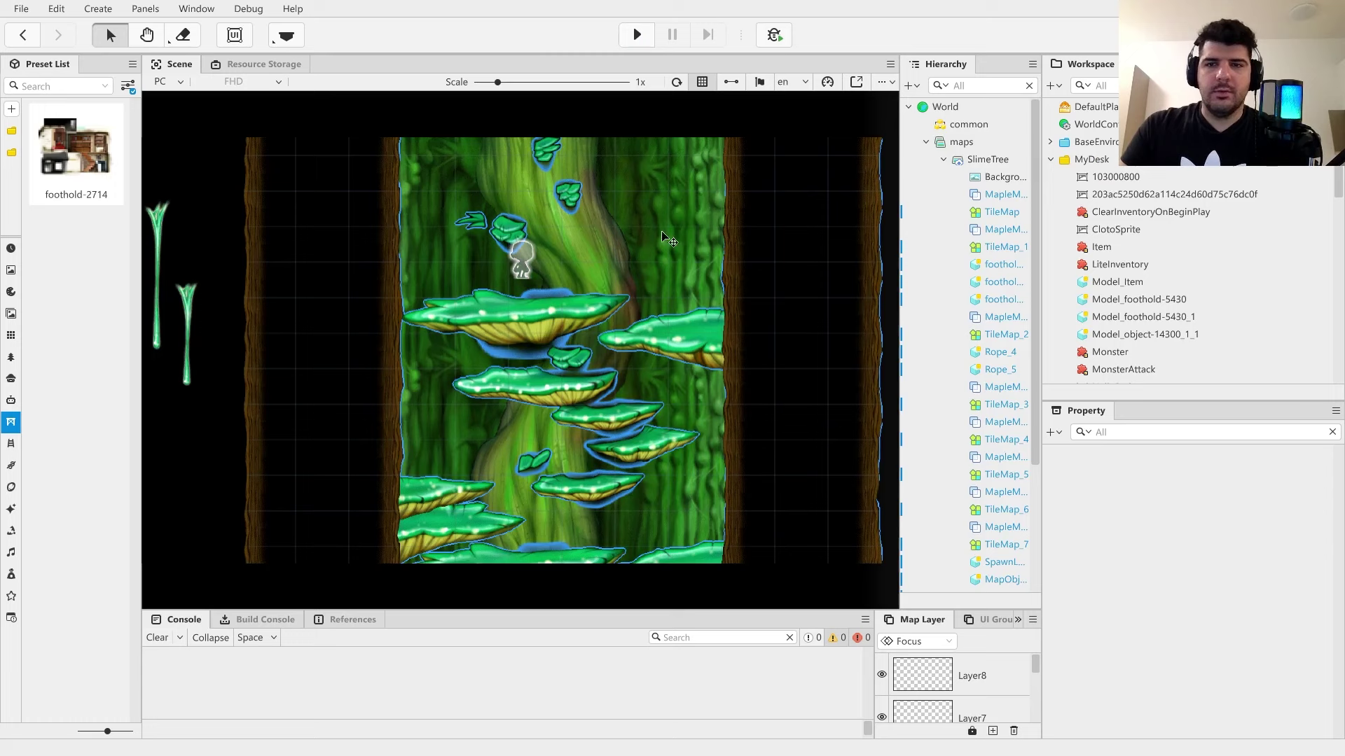
pyautogui.click(994, 159)
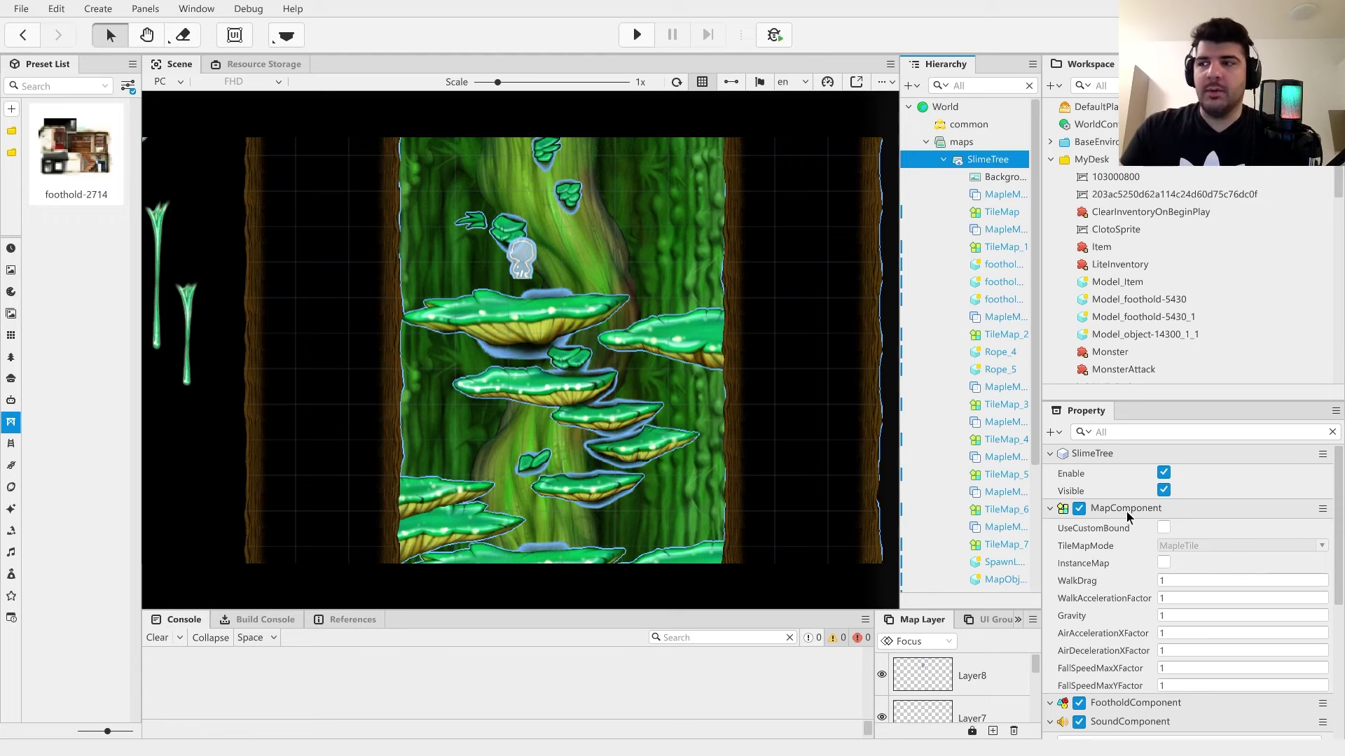
pyautogui.moveTo(1099, 533)
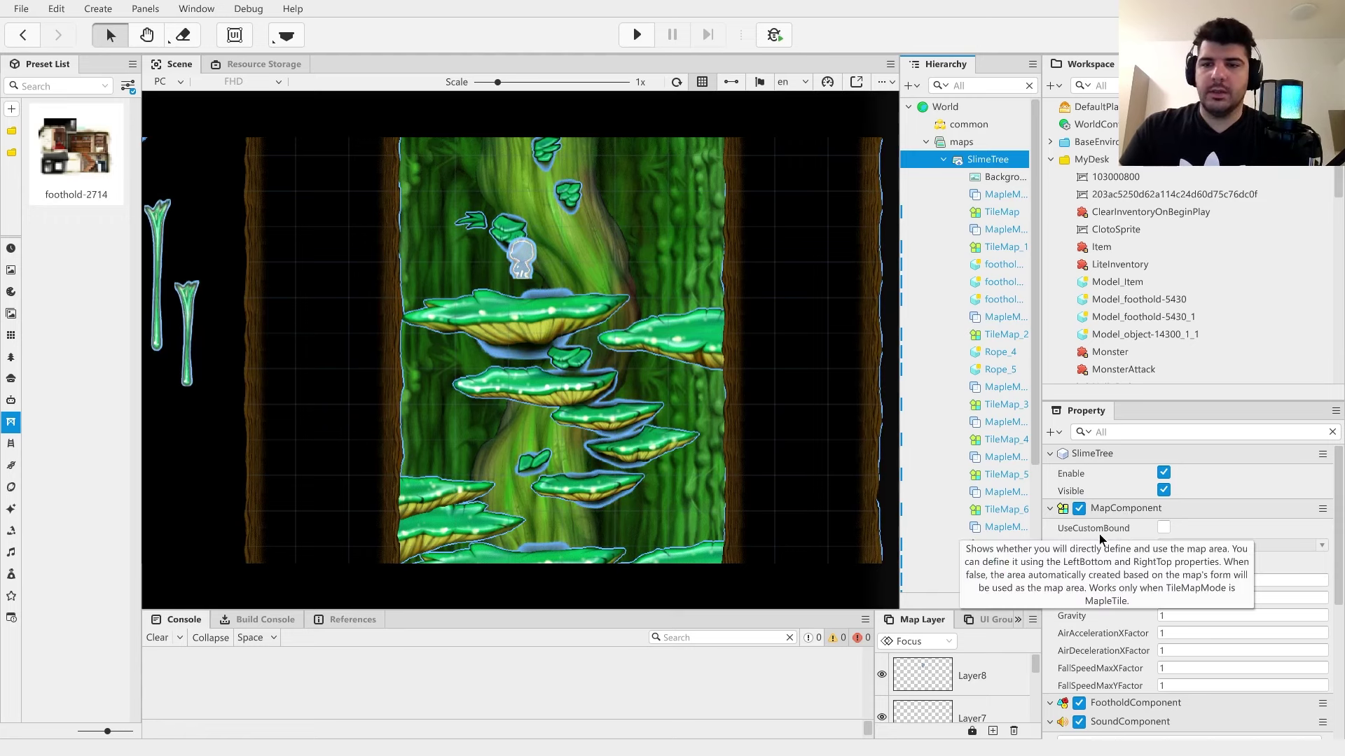
pyautogui.click(1162, 527)
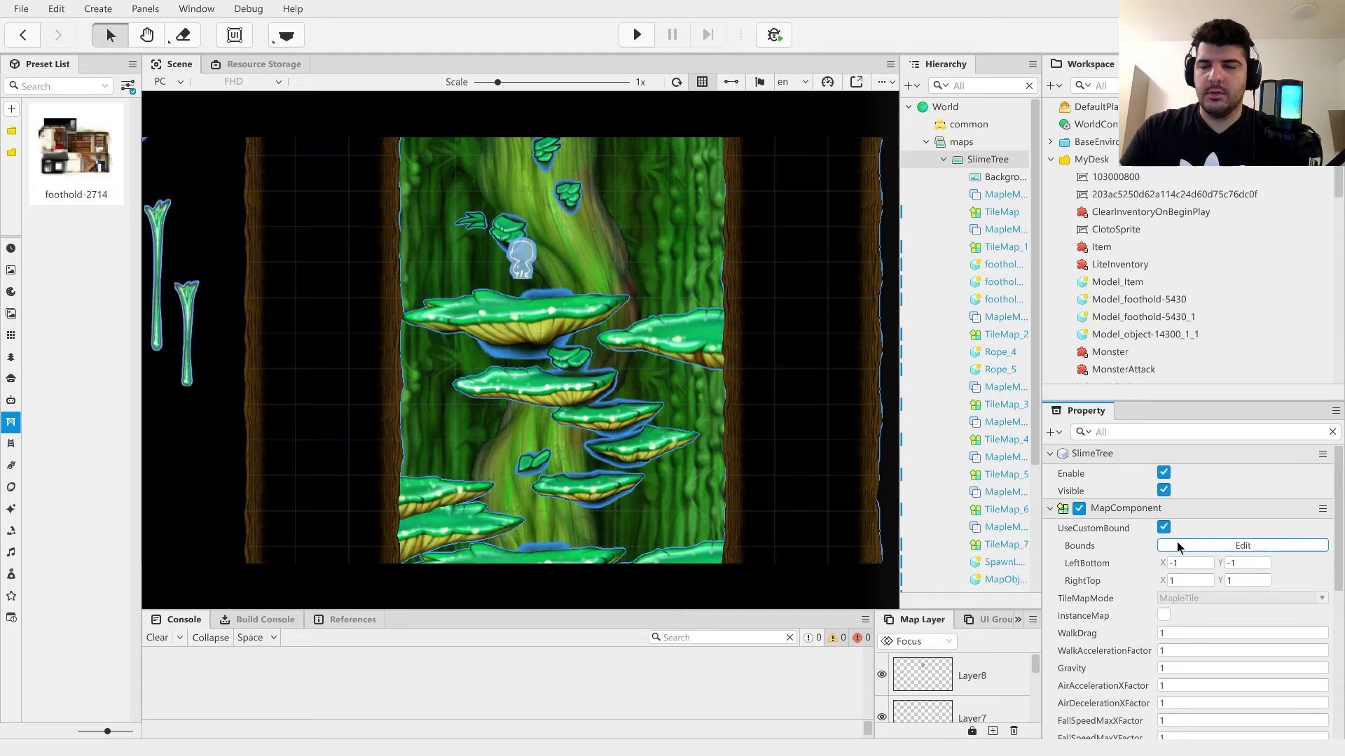
pyautogui.click(1183, 544)
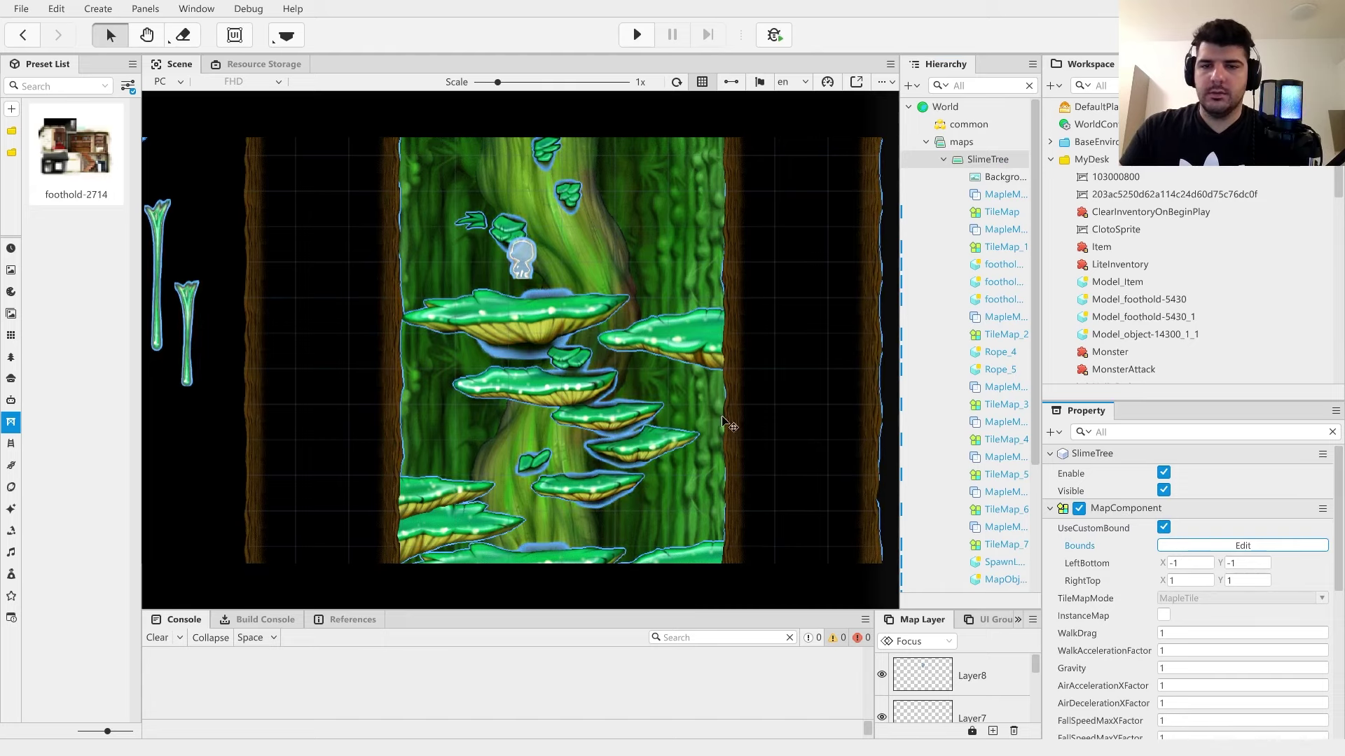
# - Extend the SlimeTree bounds to the trunk walls and down below the lowest mushrooms, with LeftBottom at -2.35, -6.8 and RightTop X at 3.37
pyautogui.scroll(-3, 625, 273)
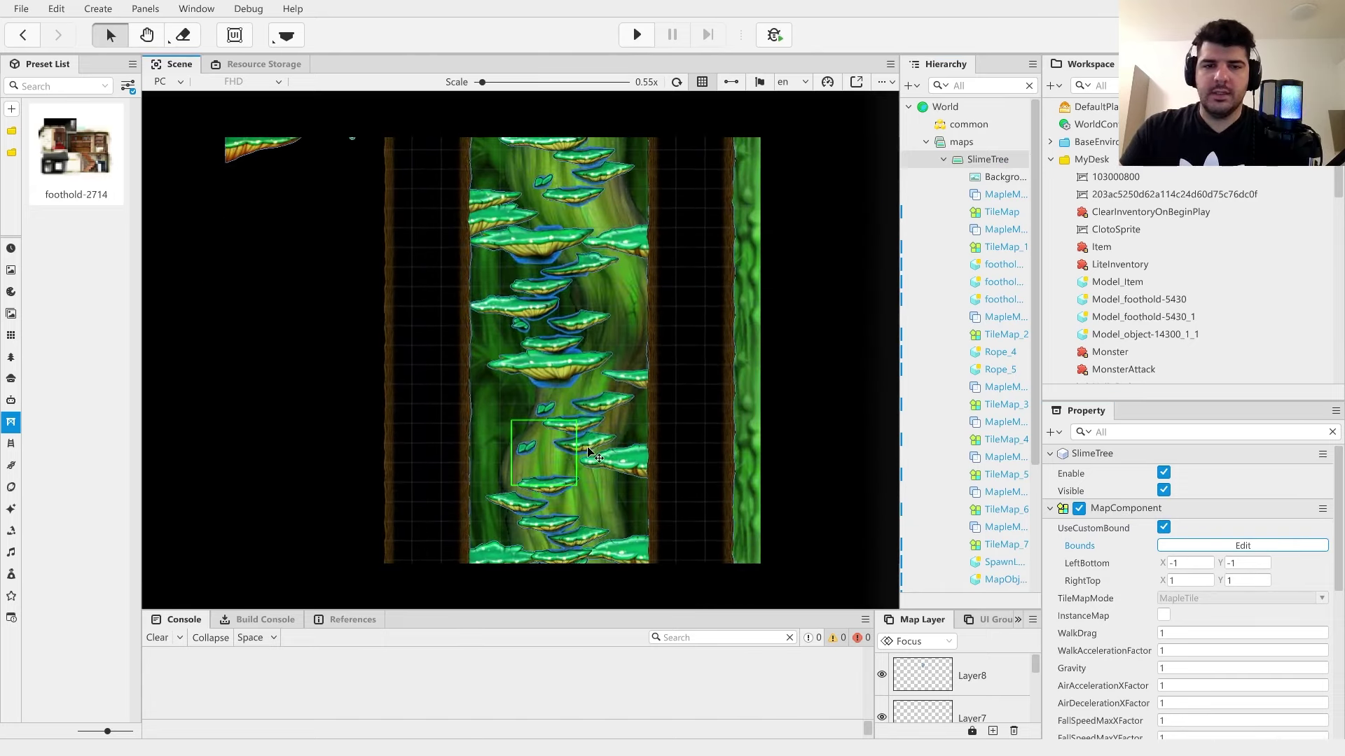
pyautogui.scroll(-2, 589, 452)
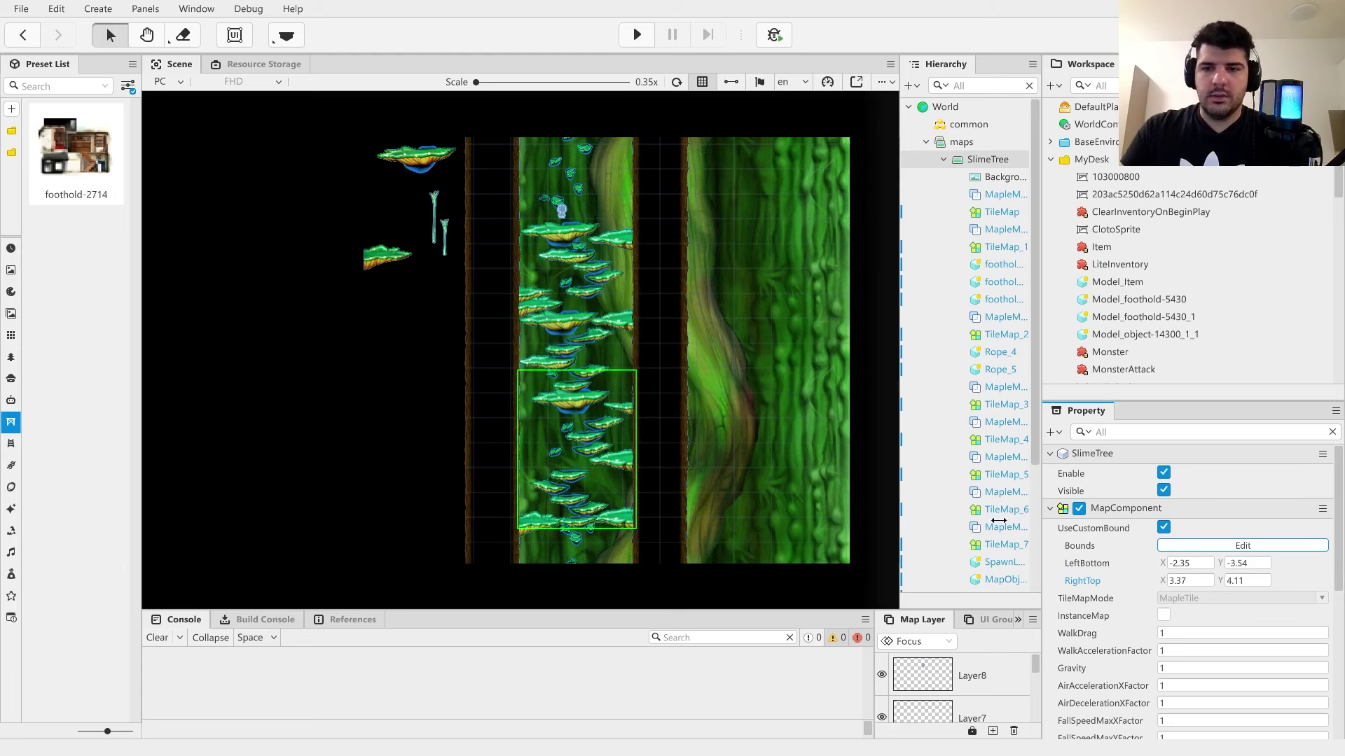
pyautogui.moveTo(747, 449); pyautogui.dragTo(752, 380)
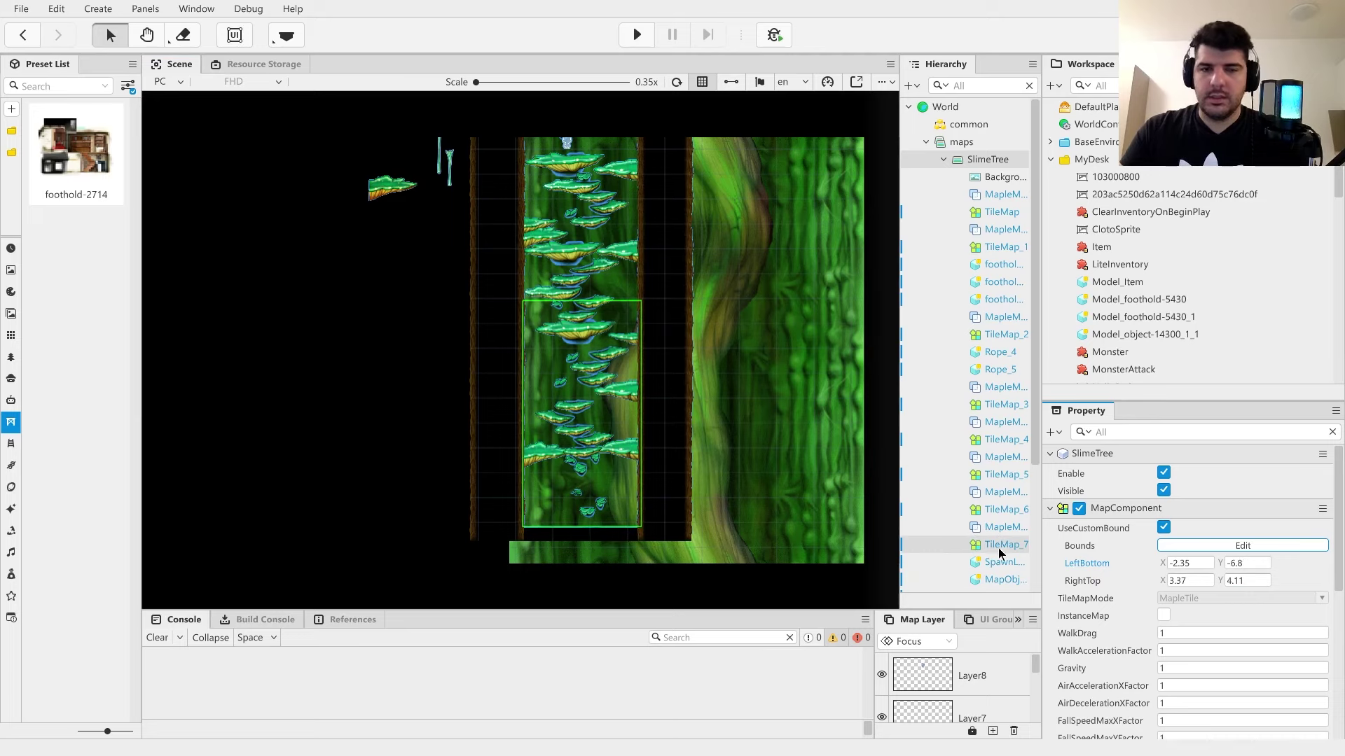
# - Raise the upper limit of the map bounds above the highest mushroom by setting RightTop Y to 20.53
pyautogui.moveTo(796, 172); pyautogui.dragTo(783, 389)
pyautogui.scroll(-1, 783, 390)
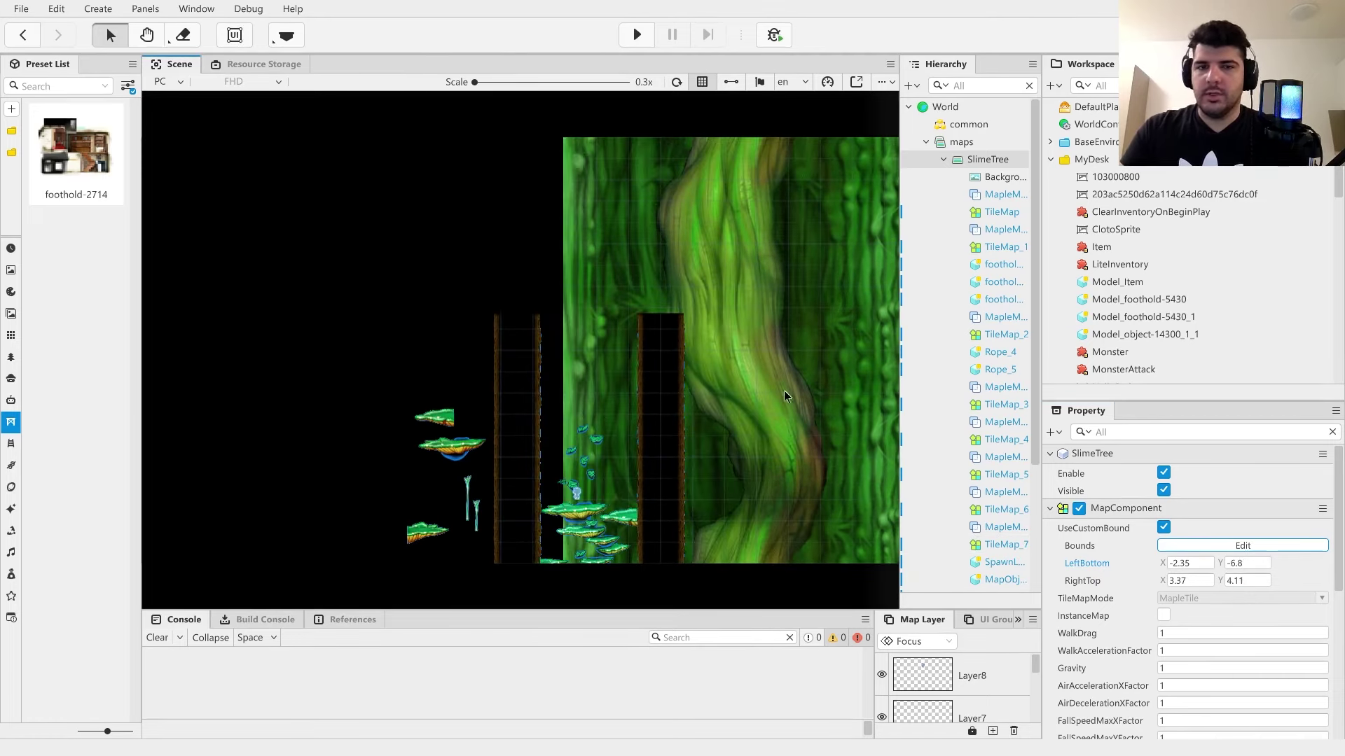
pyautogui.moveTo(1220, 581); pyautogui.dragTo(181, 577)
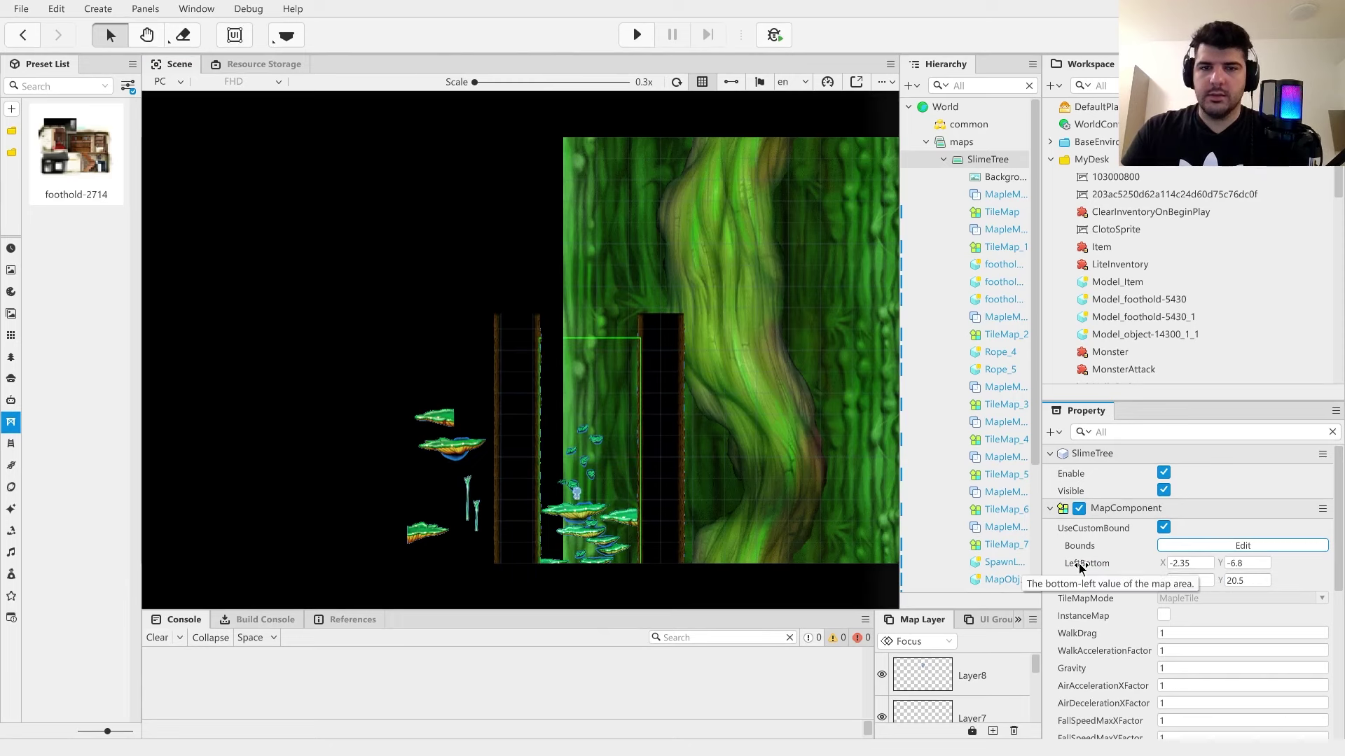
# - Align the bounds' left side with the inner edge of the left trunk wall by setting LeftBottom X to -2.29
pyautogui.moveTo(776, 426); pyautogui.dragTo(773, 294)
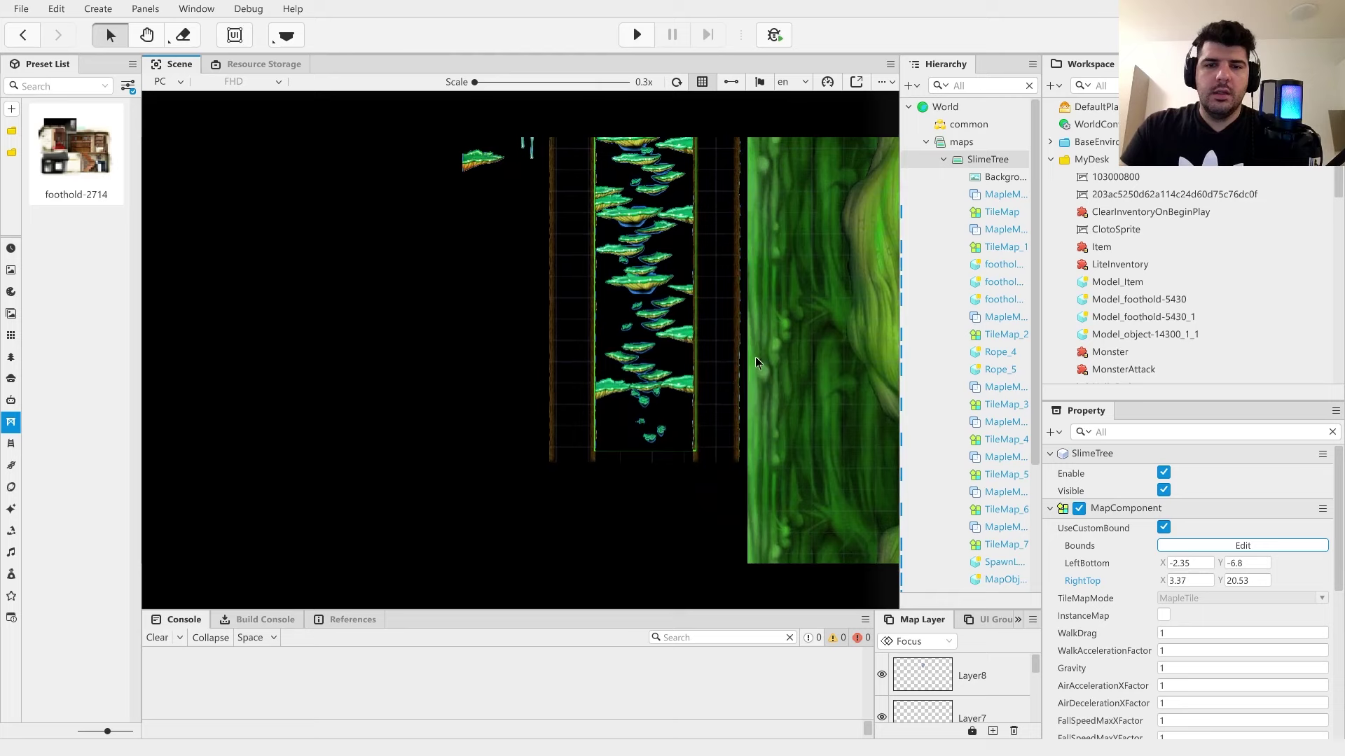
pyautogui.scroll(8, 755, 356)
pyautogui.scroll(5, 439, 432)
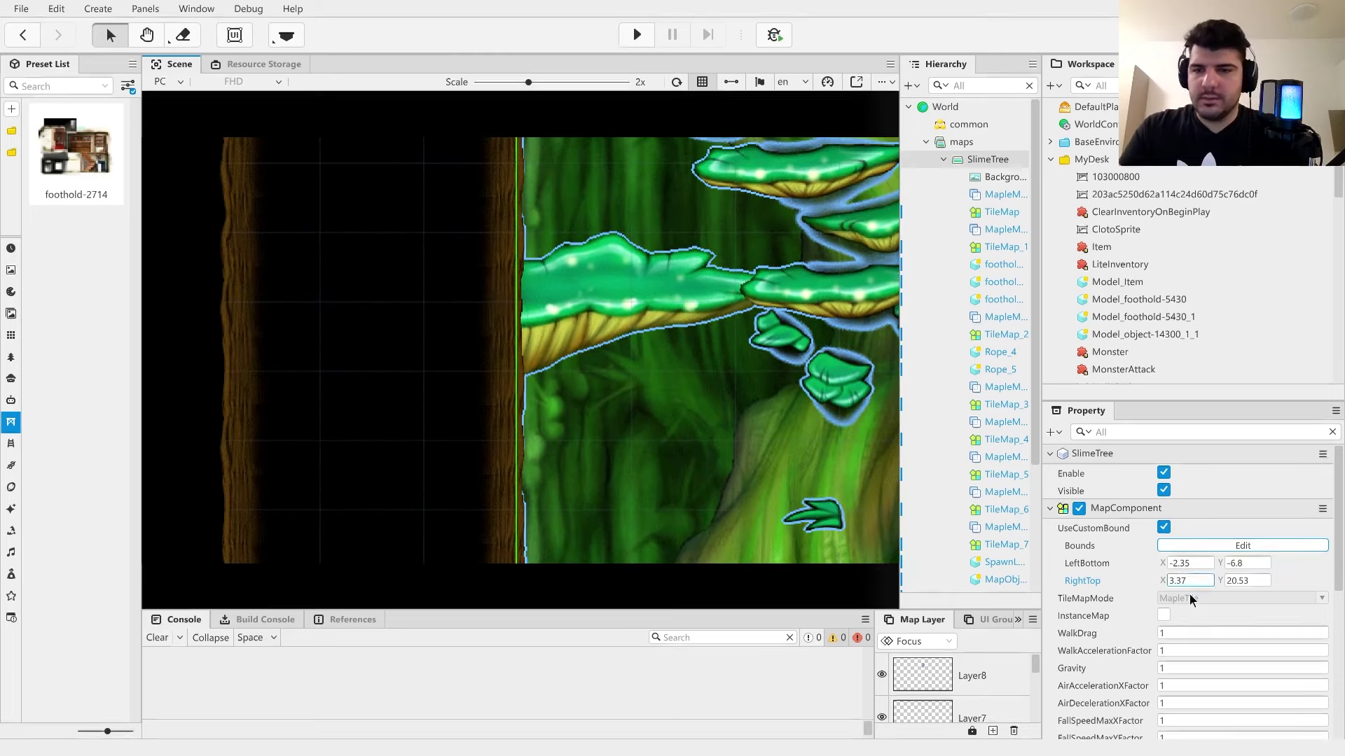
pyautogui.moveTo(1164, 567); pyautogui.dragTo(1151, 566)
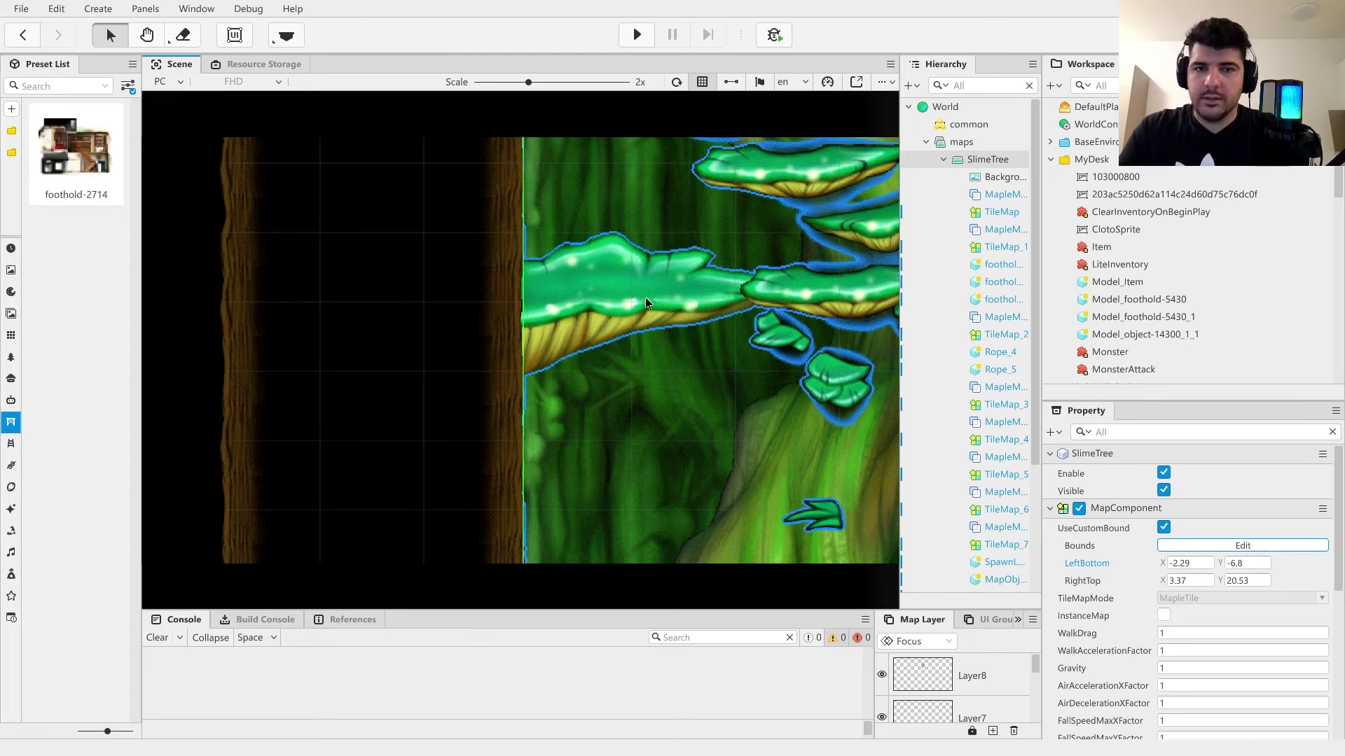
# - Align the bounds' right side with the inner edge of the right trunk wall by setting RightTop X to 3.2
pyautogui.moveTo(359, 313); pyautogui.dragTo(45, 299)
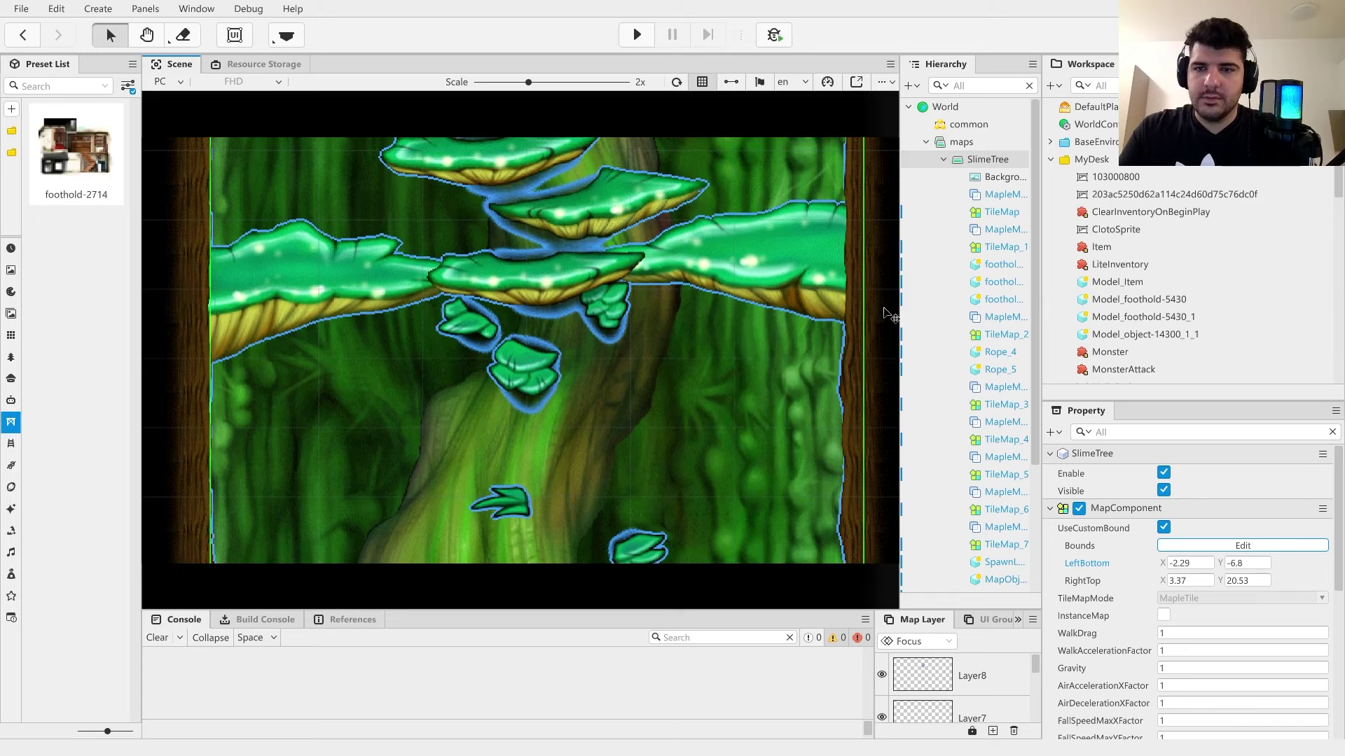
pyautogui.click(1207, 580)
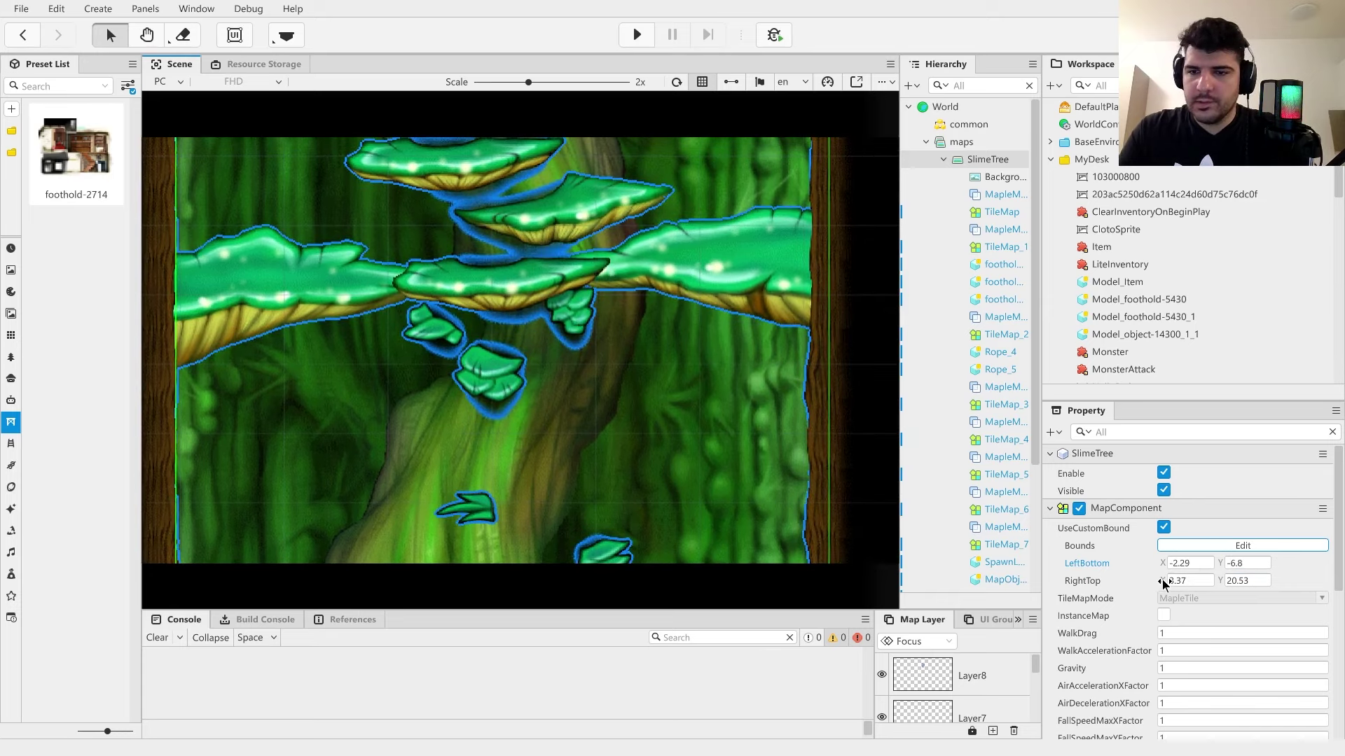
pyautogui.moveTo(1163, 581); pyautogui.dragTo(1139, 587)
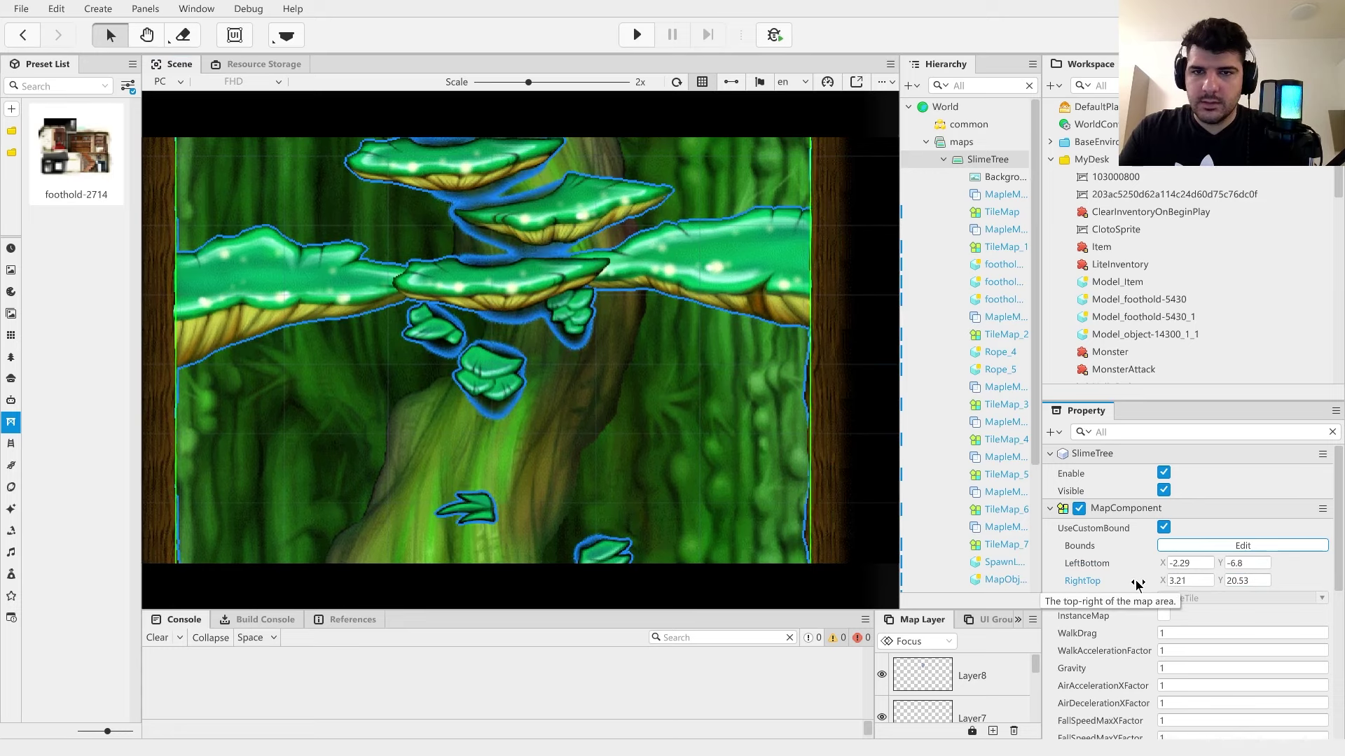
pyautogui.moveTo(831, 362); pyautogui.dragTo(783, 617)
pyautogui.scroll(-2, 804, 381)
pyautogui.scroll(6, 702, 166)
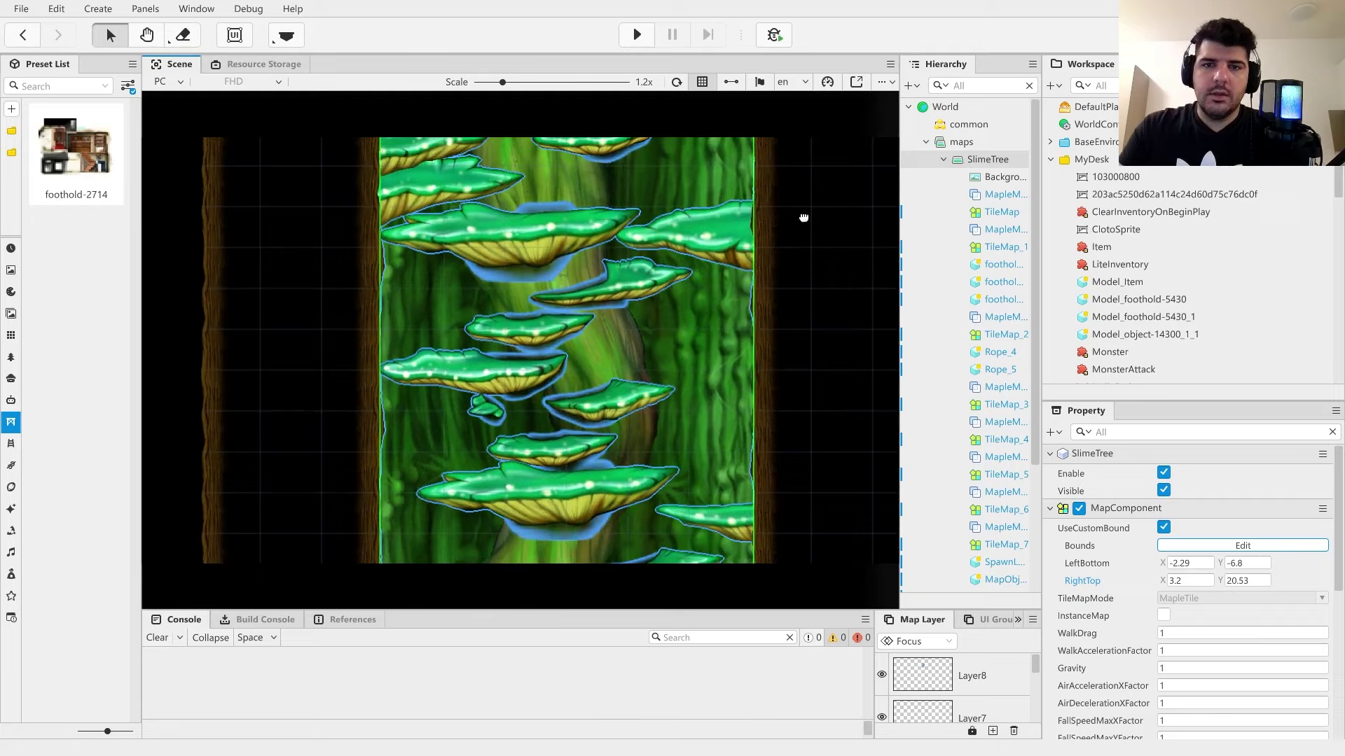
pyautogui.click(225, 208)
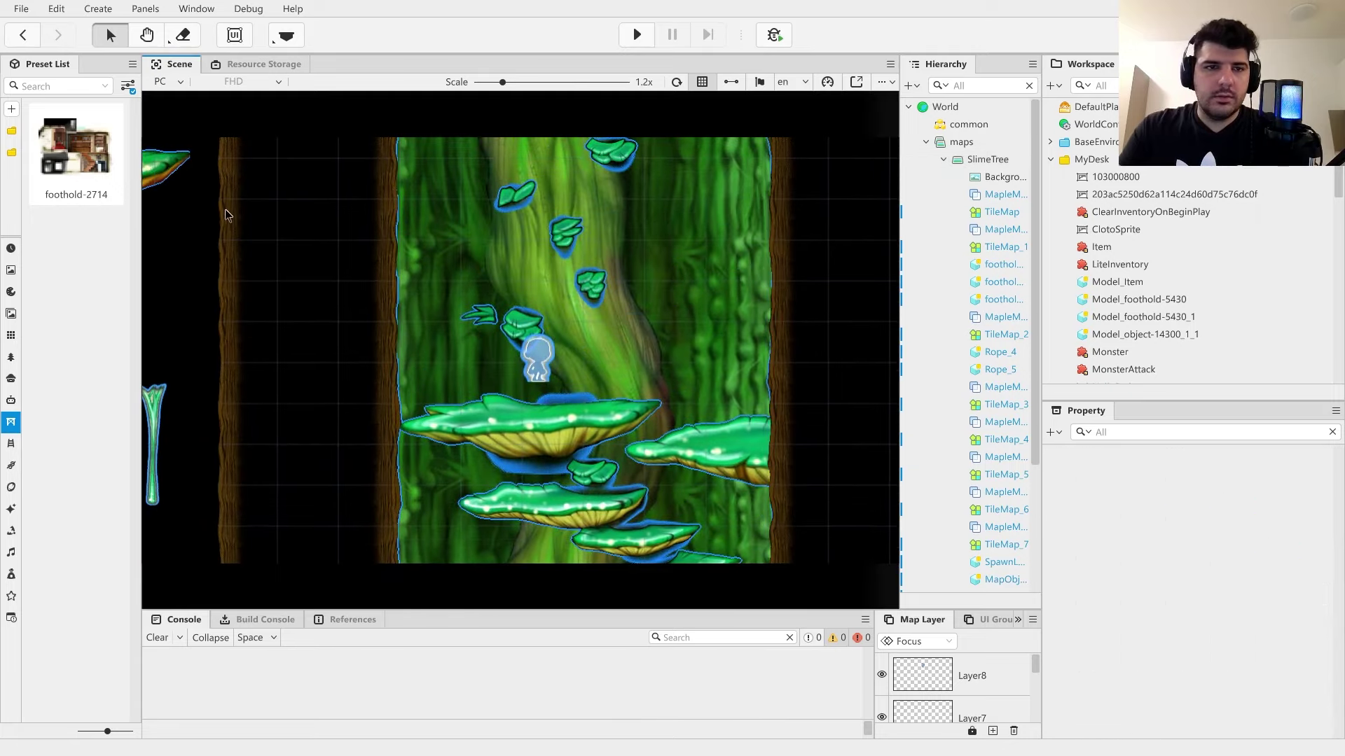
# - Edit the mushroom render's footholds and align the left ends of the left-wall mushrooms' footholds with the trunk edge
pyautogui.click(485, 402)
pyautogui.rightClick(485, 403)
pyautogui.click(553, 554)
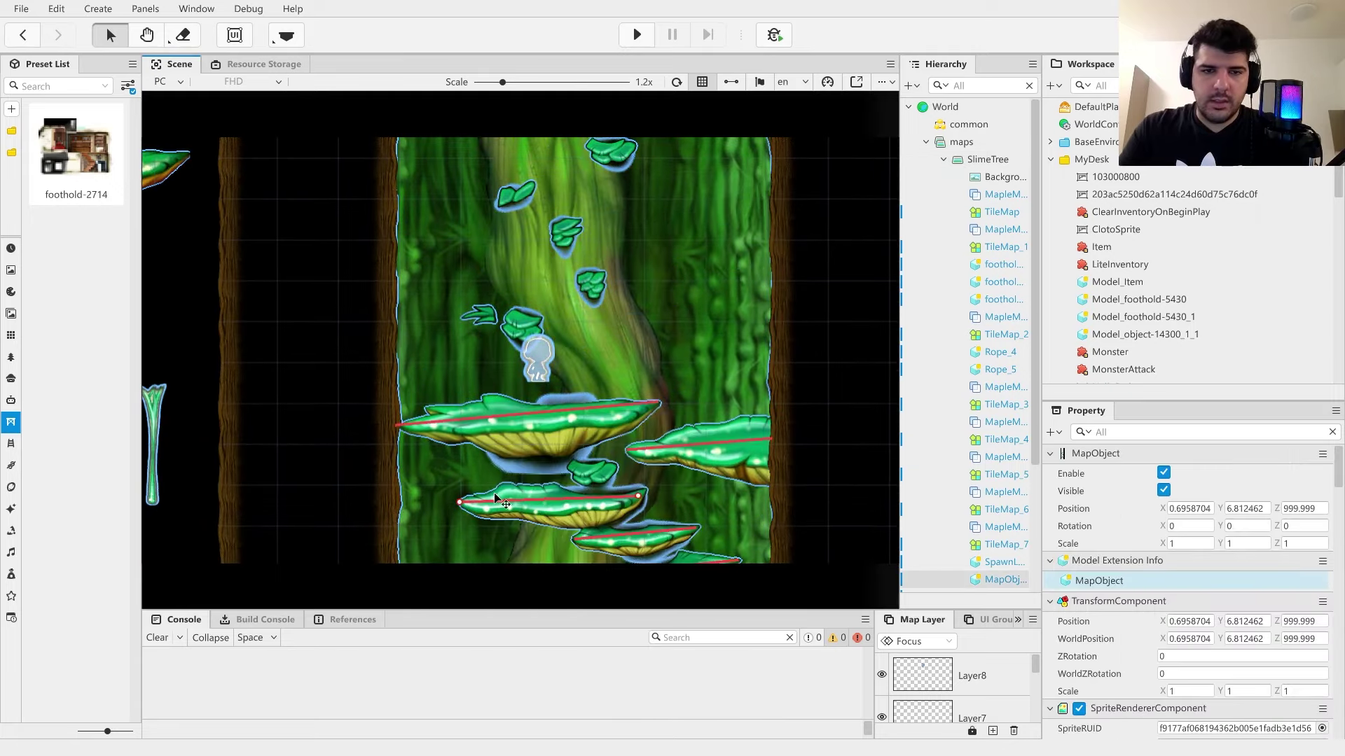
pyautogui.scroll(-4, 417, 252)
pyautogui.scroll(-6, 427, 279)
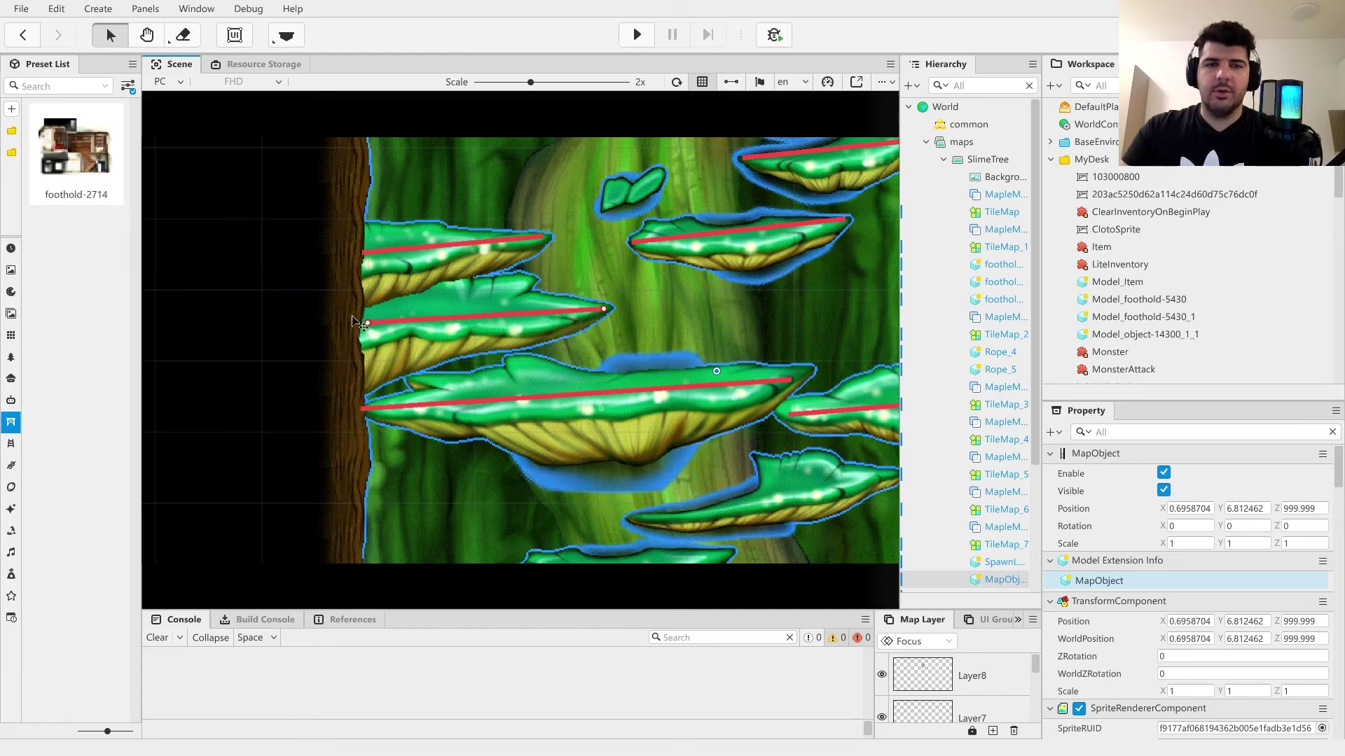
pyautogui.click(365, 415)
pyautogui.click(383, 329)
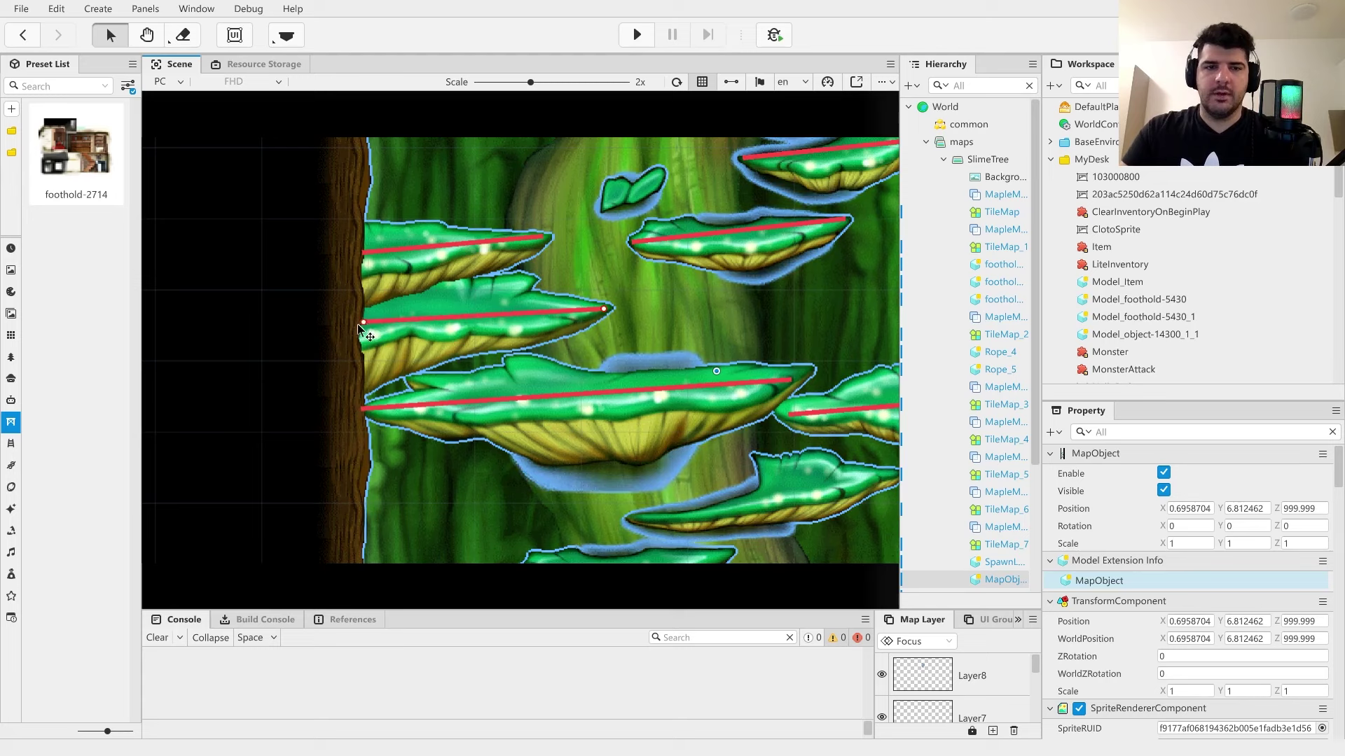
pyautogui.moveTo(380, 326); pyautogui.dragTo(368, 322)
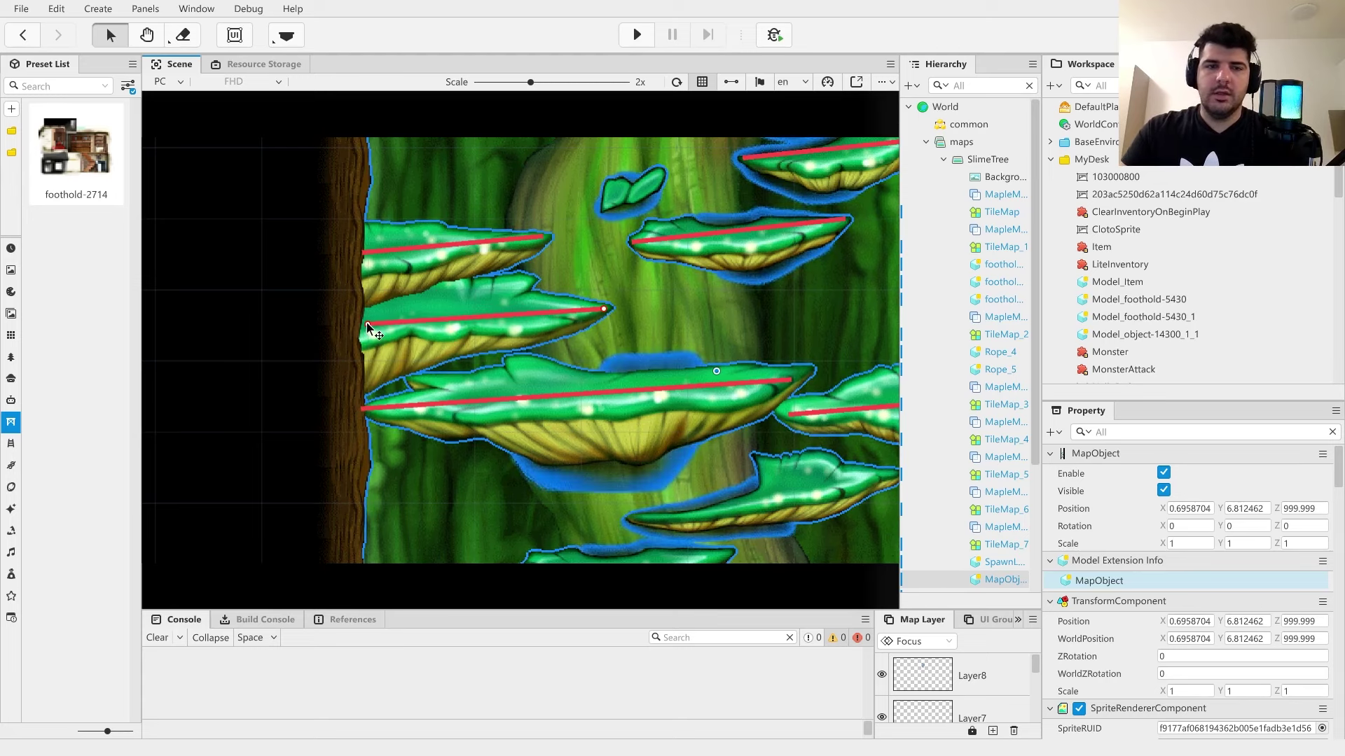
# - Start a play test and walk the character back and forth at the left end of the highest mushroom to test the boundary
pyautogui.click(637, 35)
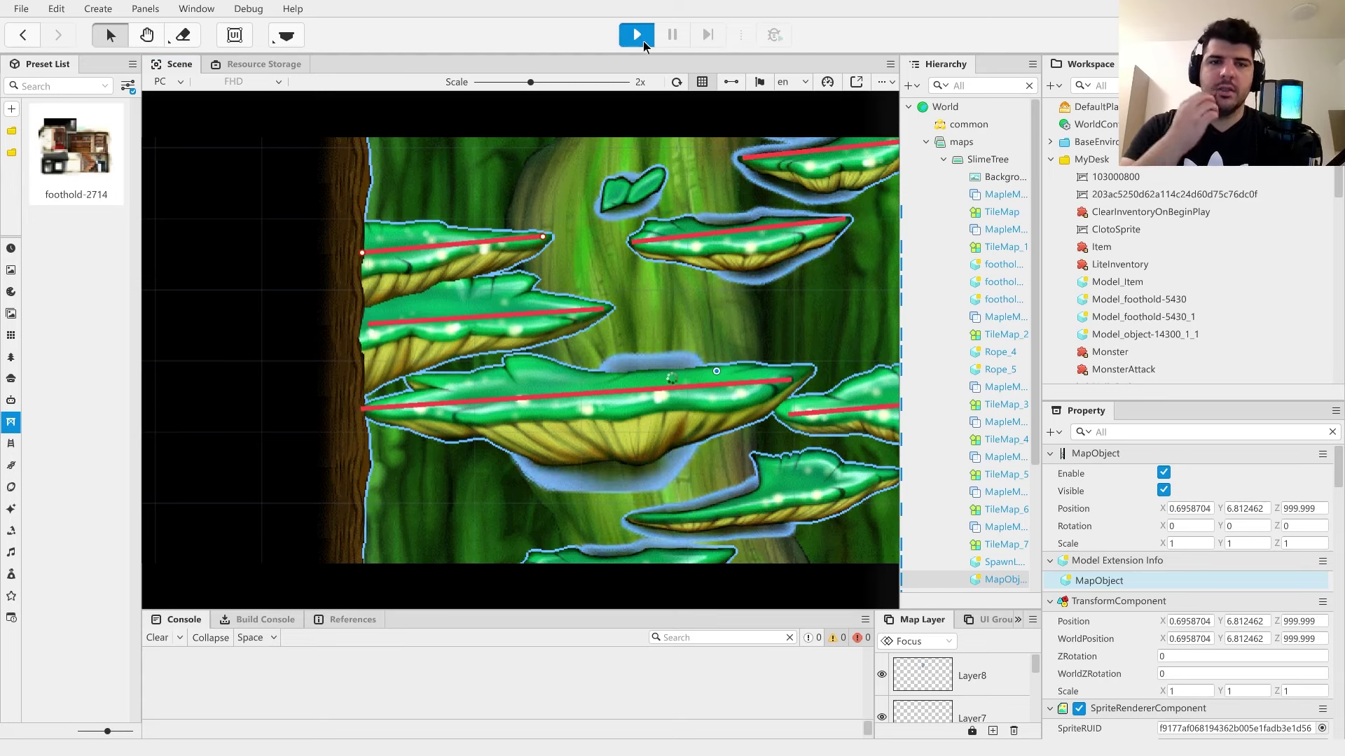
pyautogui.press('Left')
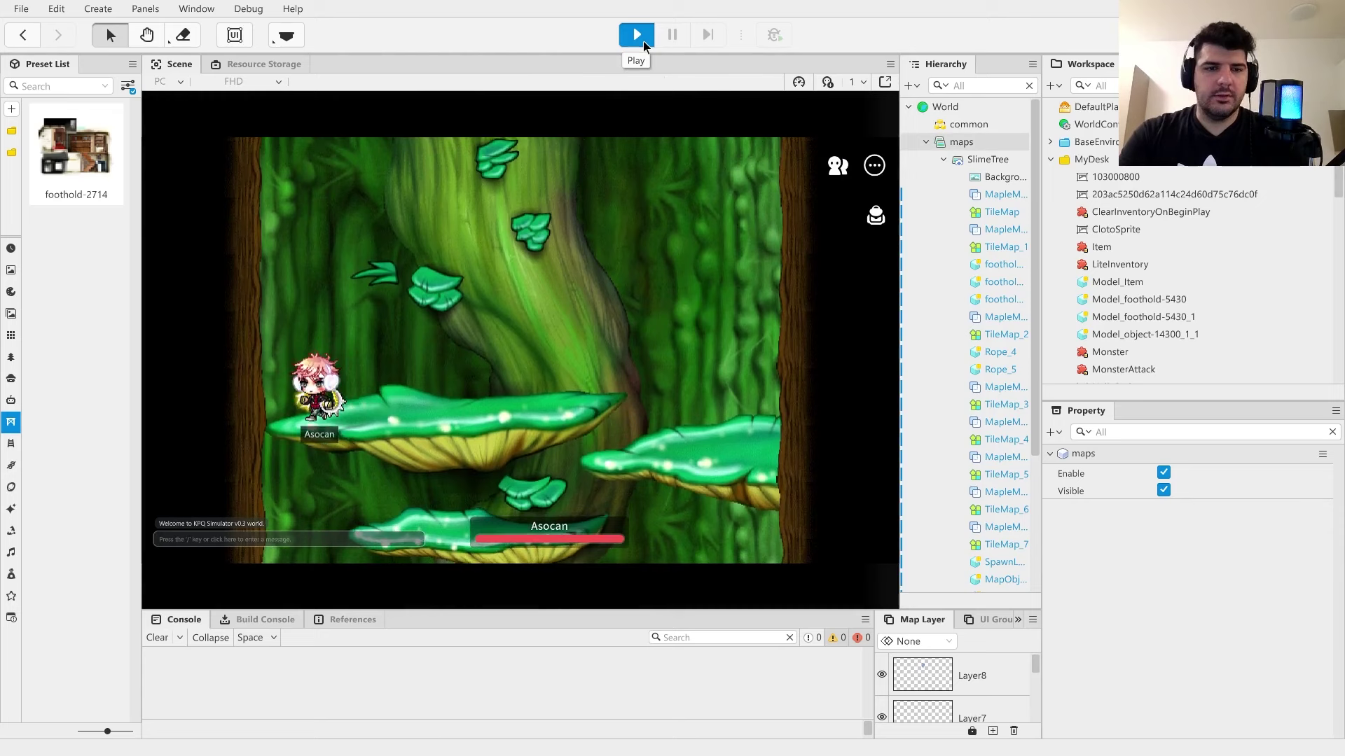
pyautogui.press('Right')
pyautogui.press('Left')
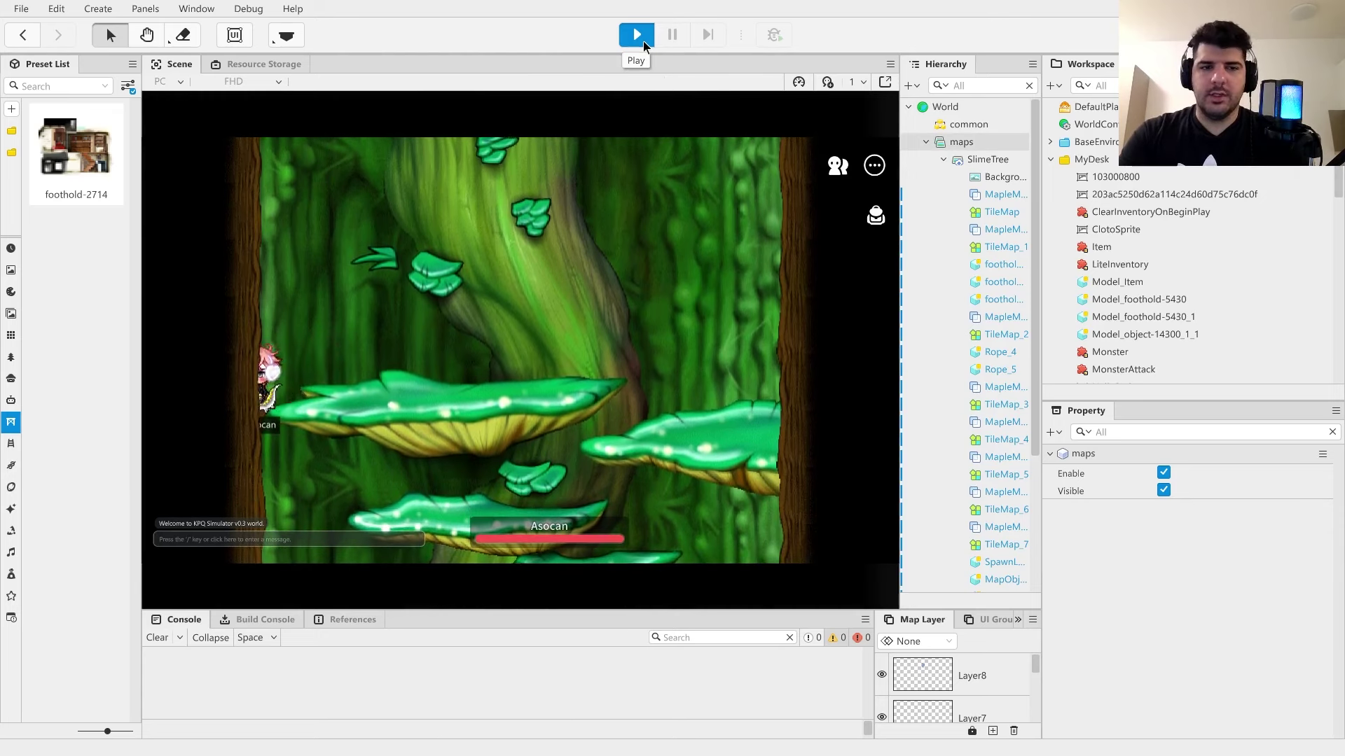
pyautogui.press('Right')
pyautogui.press('Left')
pyautogui.press('Right')
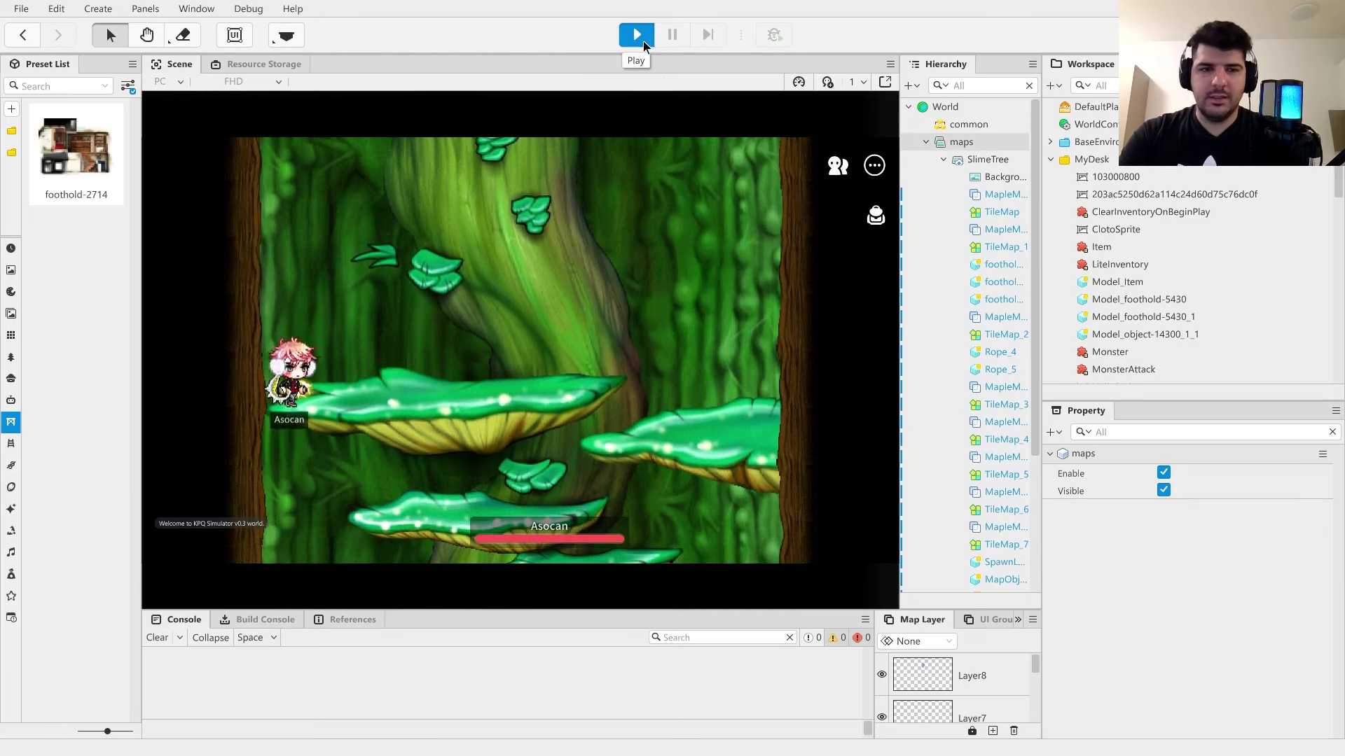
# - Drop the character from the highest mushroom onto the upper left-wall mushroom to test its foothold
pyautogui.press('Right')
pyautogui.press('Down')
pyautogui.press('alt')
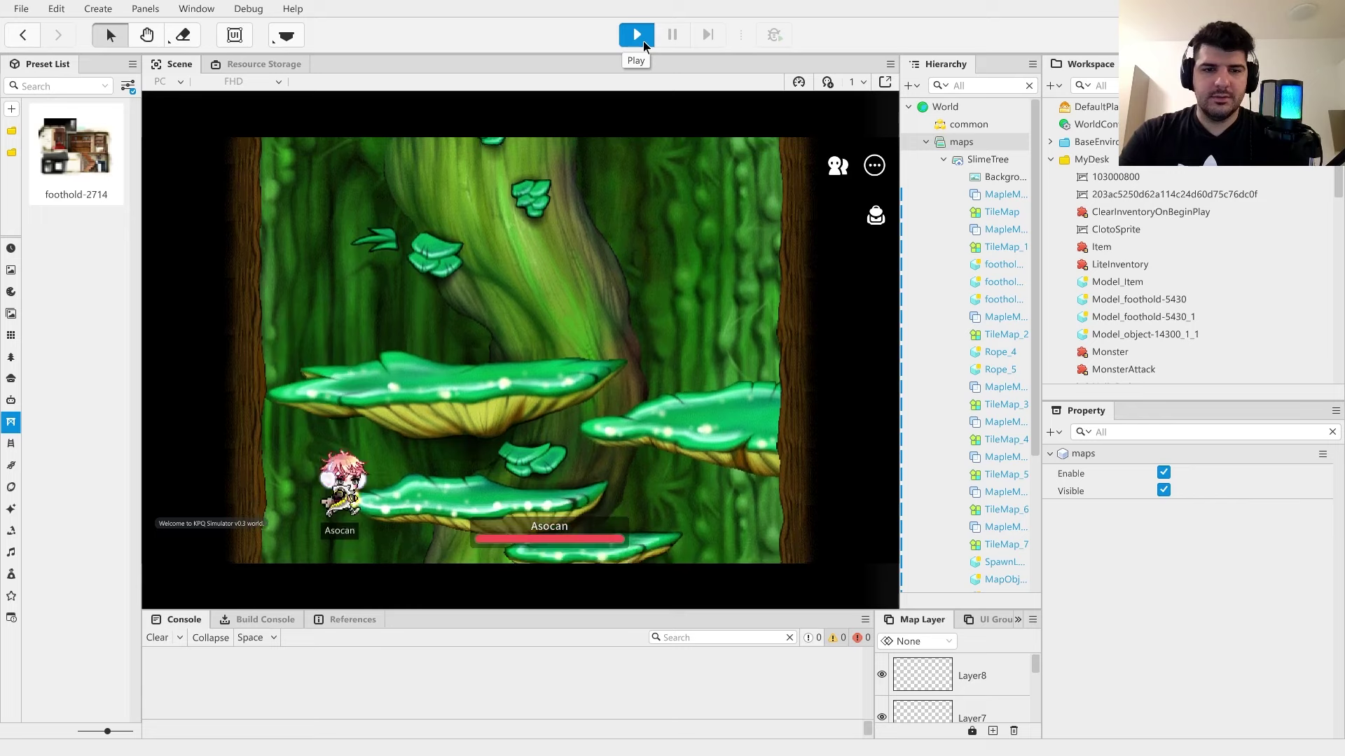
pyautogui.press('Left')
pyautogui.press('Right')
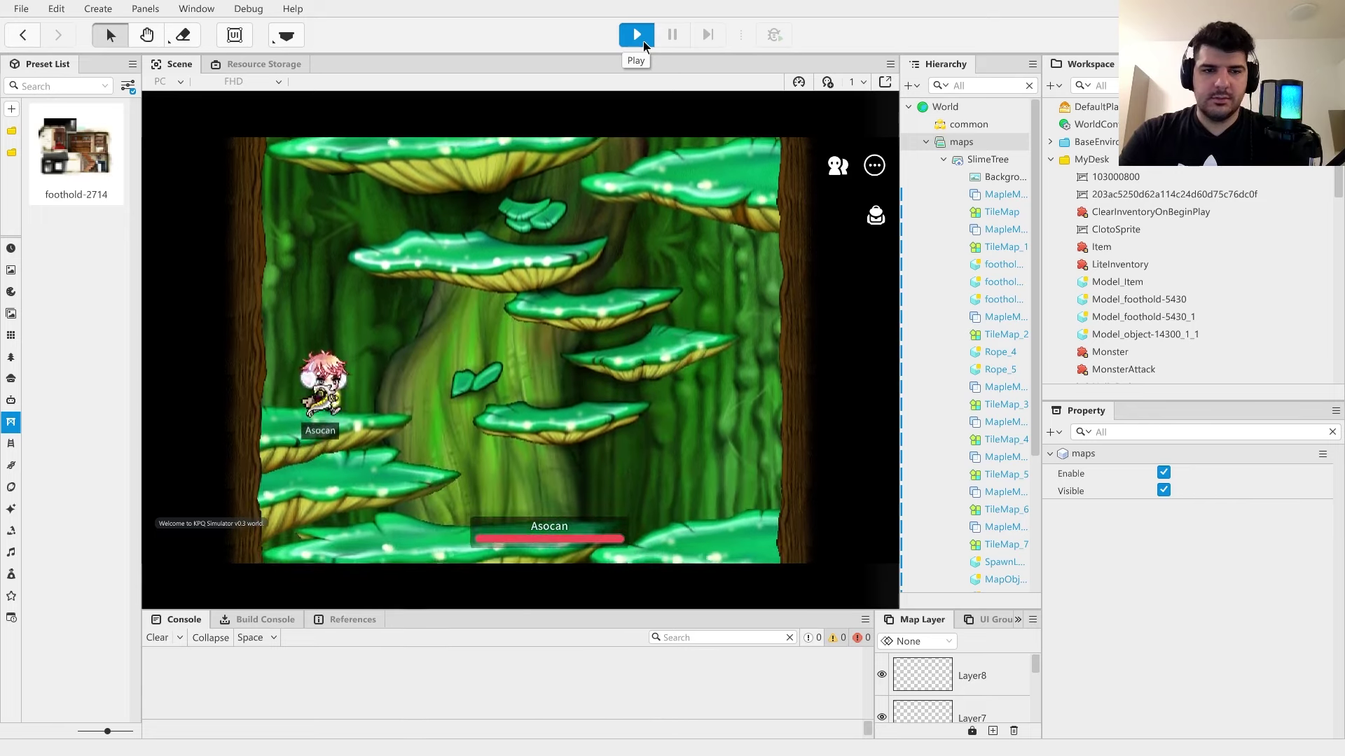
# - Take the character down to the large lower mushroom, walk it against the left boundary, and stop the play test
pyautogui.press('Down')
pyautogui.press('alt')
pyautogui.press('Left')
pyautogui.press('Left')
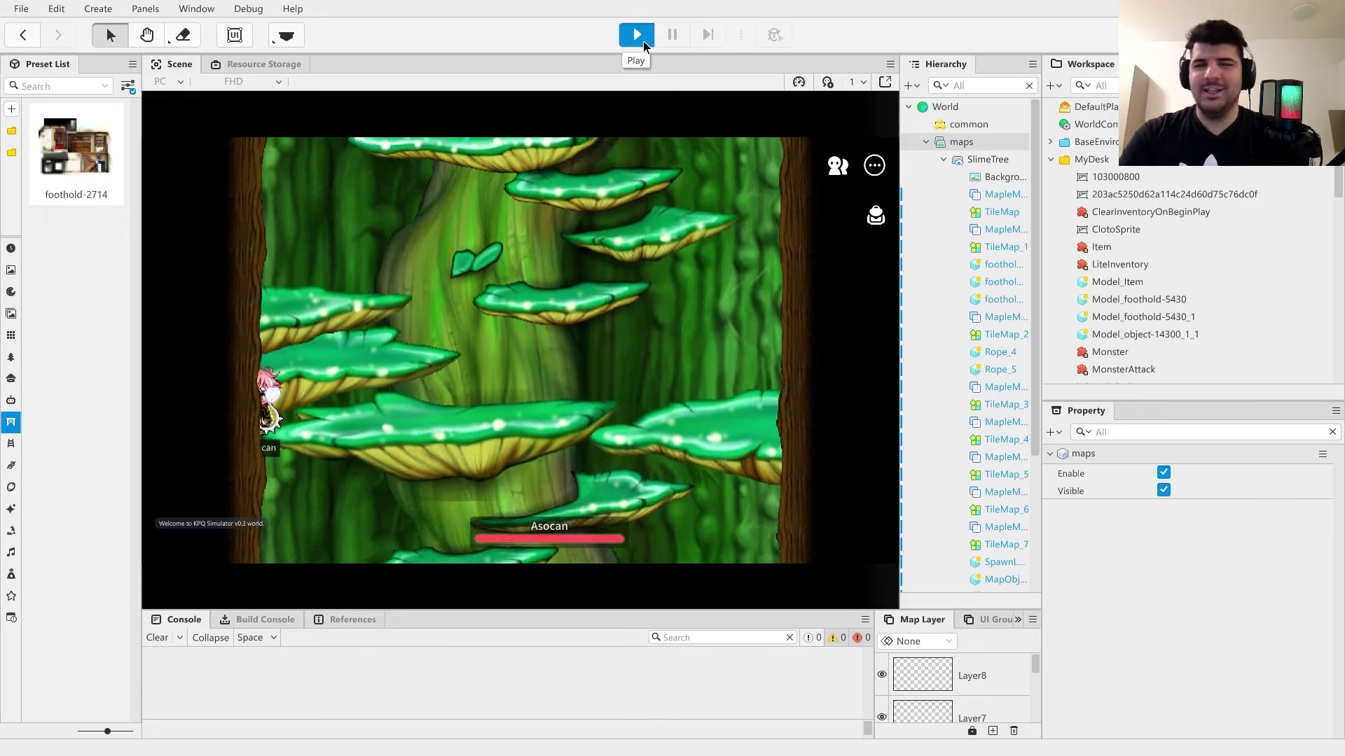
pyautogui.press('Right')
pyautogui.click(643, 41)
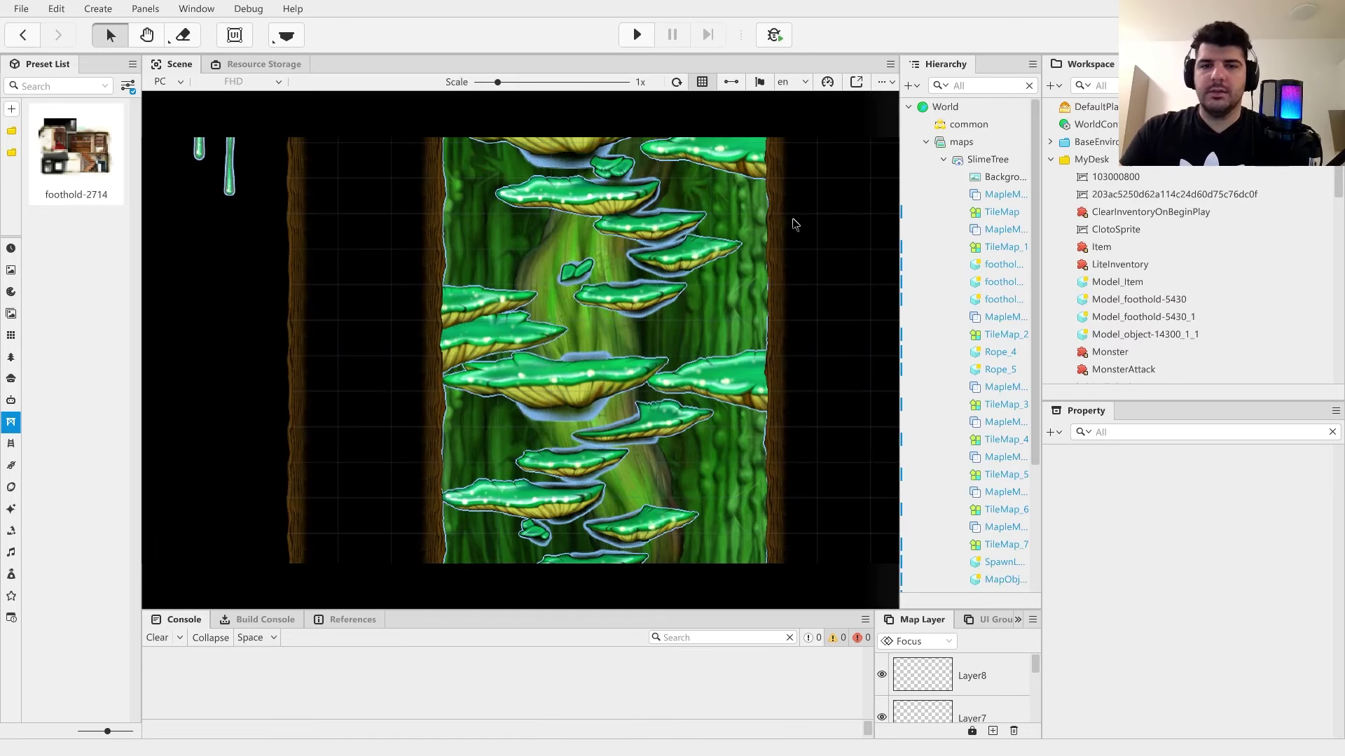
# - Narrow the SlimeTree map's custom bounds at the trunk walls by setting LeftBottom X to -2.14 and RightTop X to 3.12
pyautogui.scroll(-1, 431, 280)
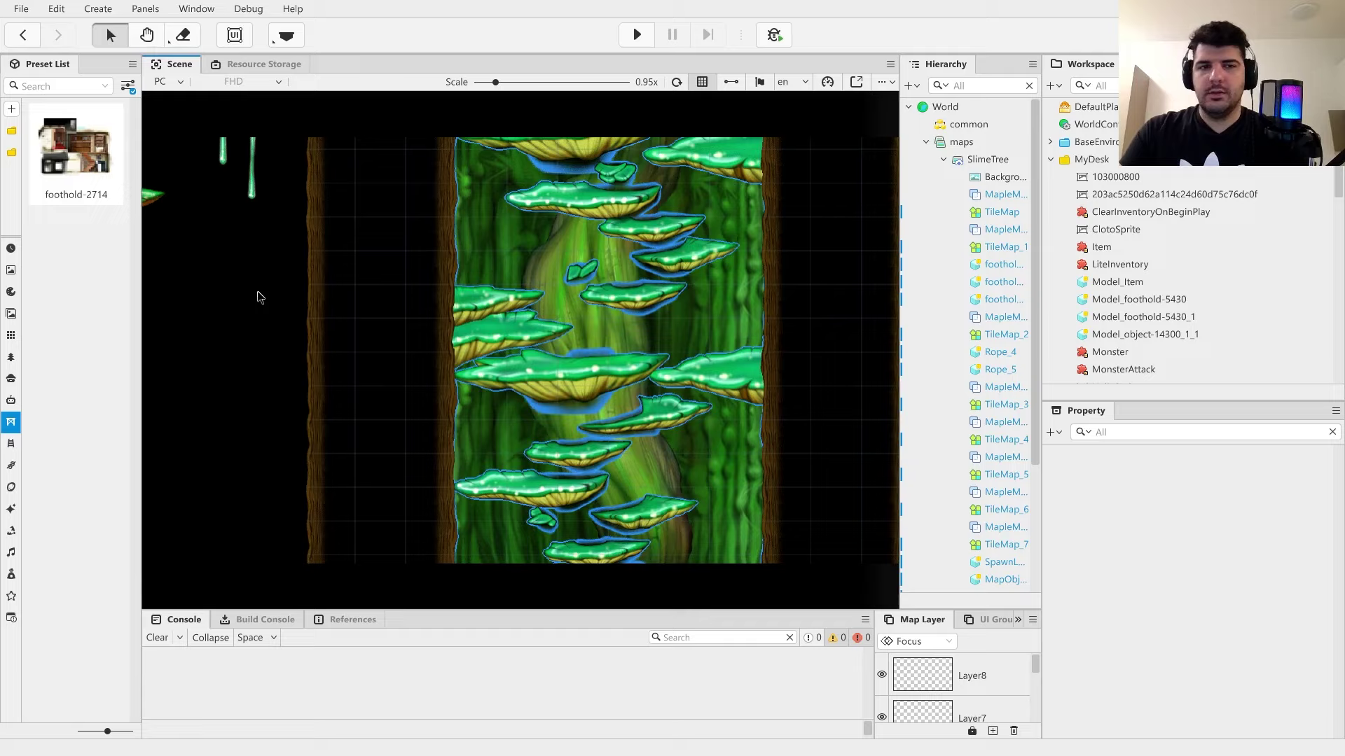
pyautogui.moveTo(258, 292); pyautogui.dragTo(223, 223)
pyautogui.scroll(-10, 407, 280)
pyautogui.moveTo(667, 424); pyautogui.dragTo(676, 242)
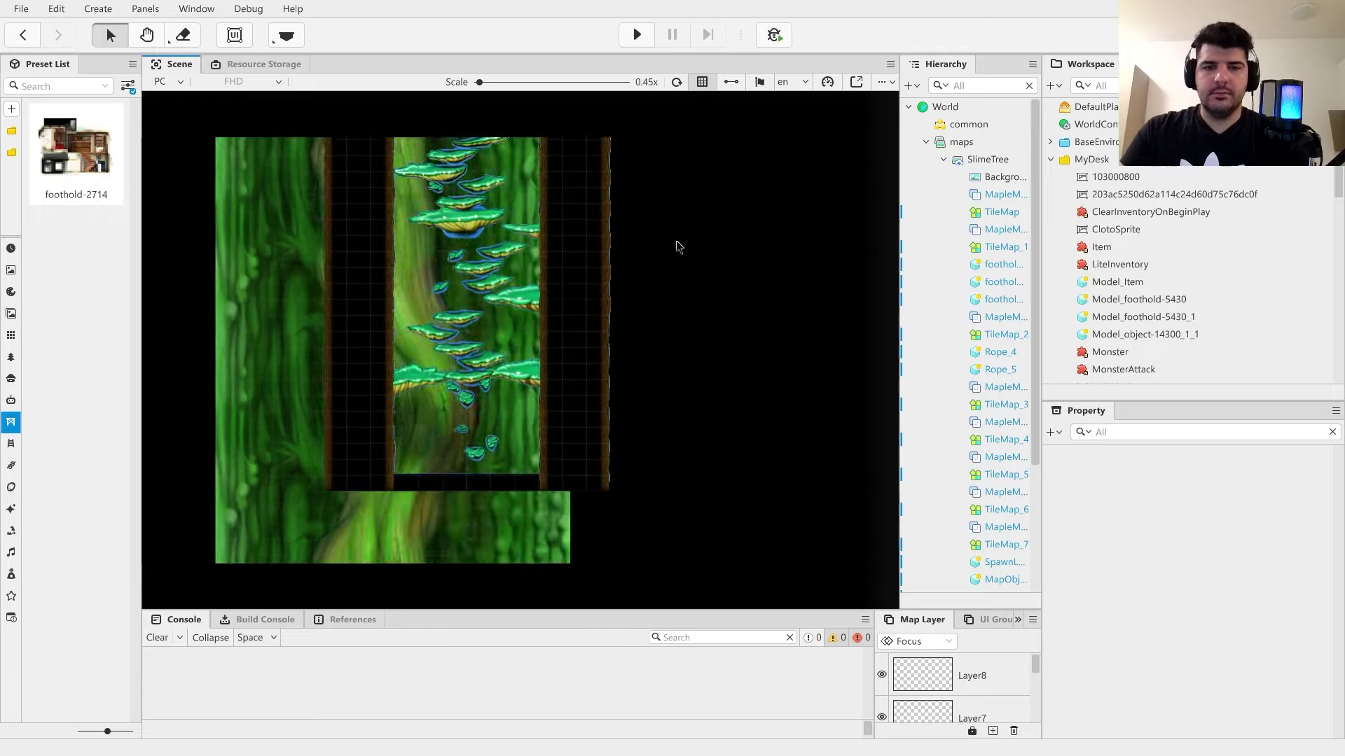
pyautogui.scroll(6, 676, 246)
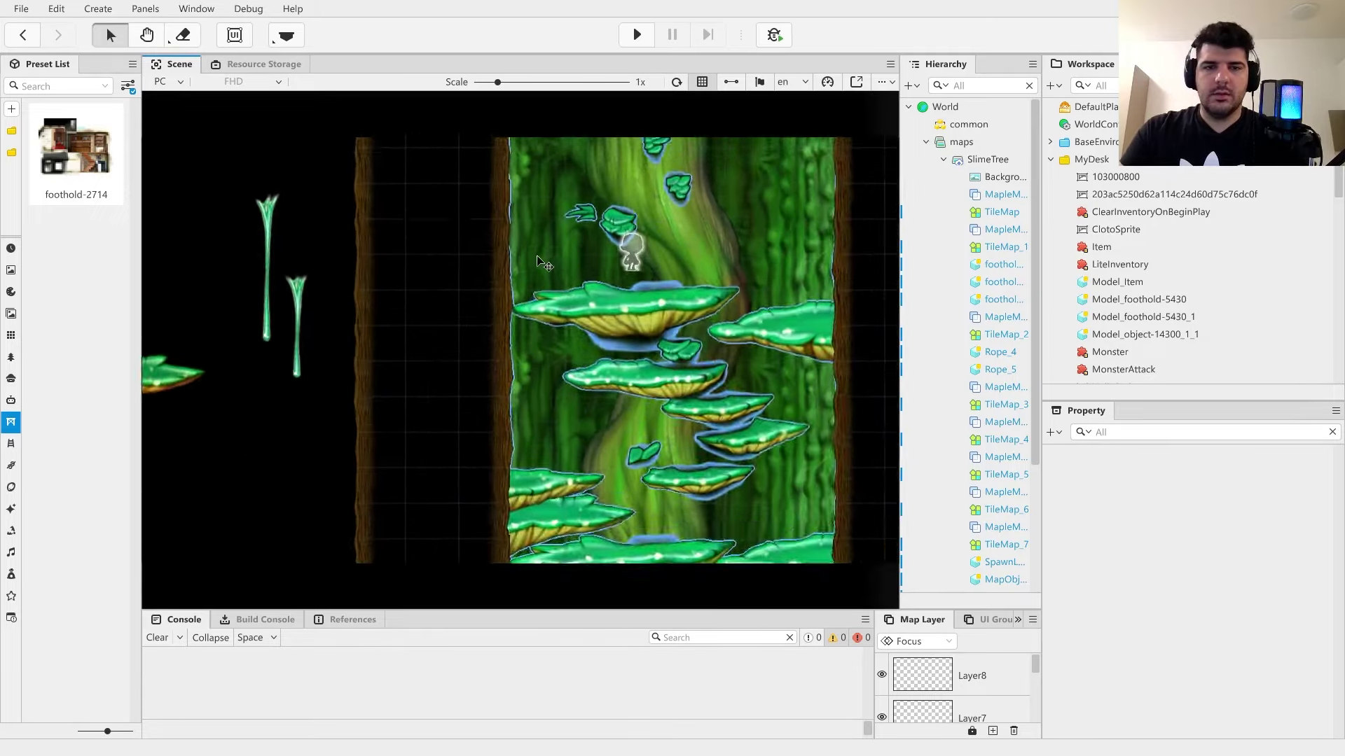
pyautogui.scroll(7, 519, 285)
pyautogui.click(465, 291)
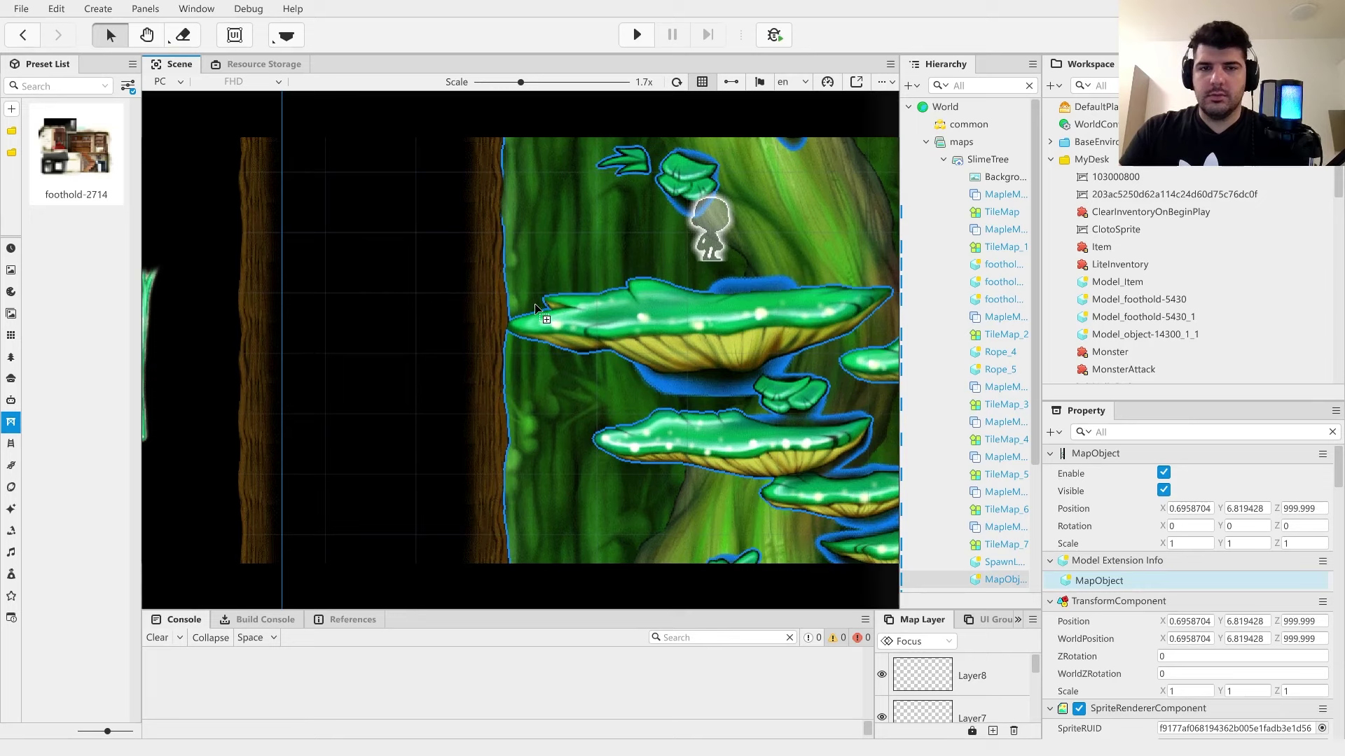
pyautogui.click(998, 161)
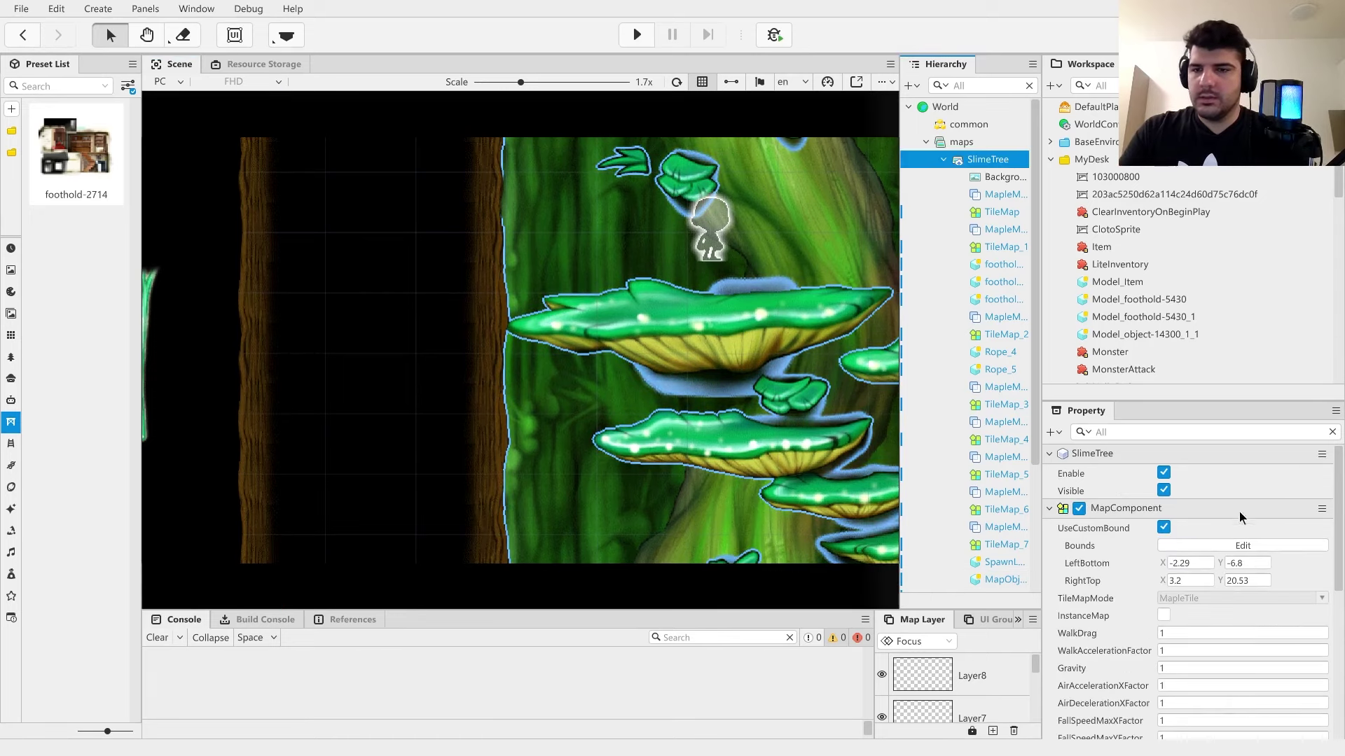
pyautogui.click(1218, 545)
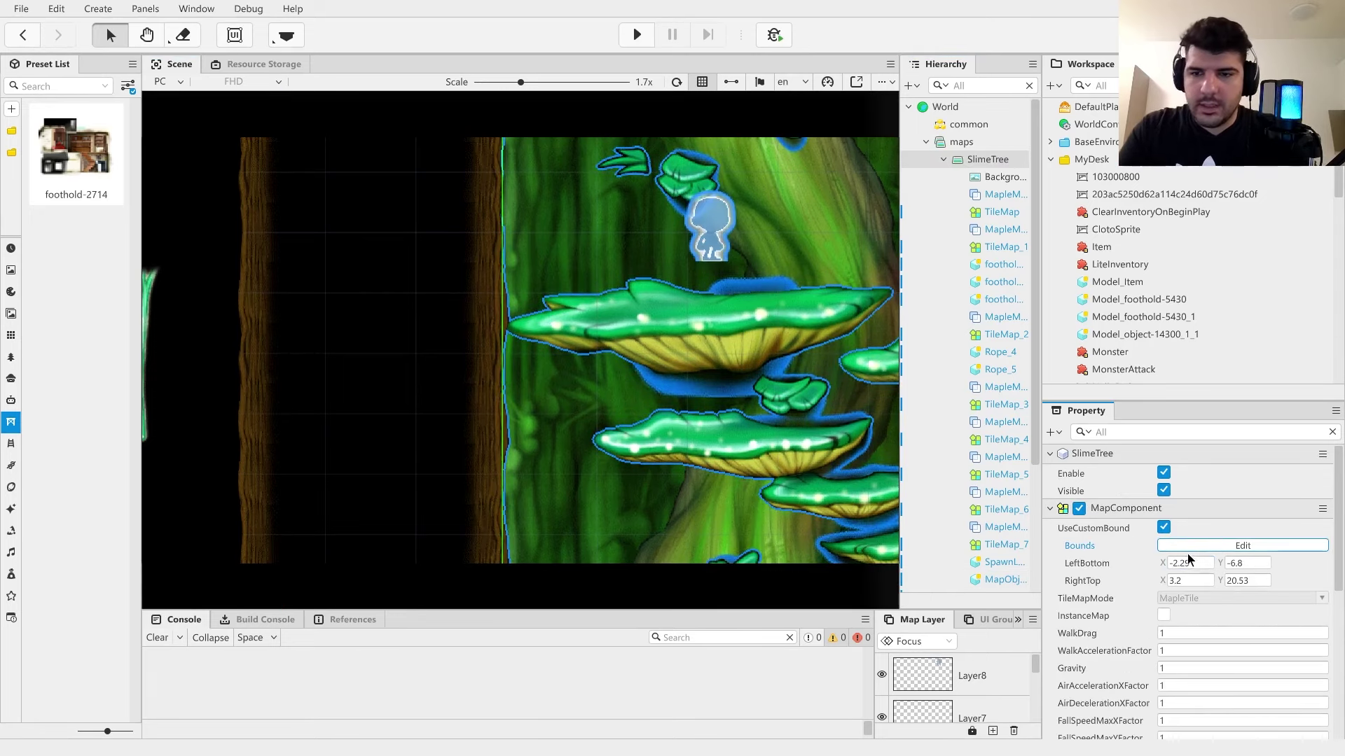
pyautogui.moveTo(1162, 563); pyautogui.dragTo(1146, 563)
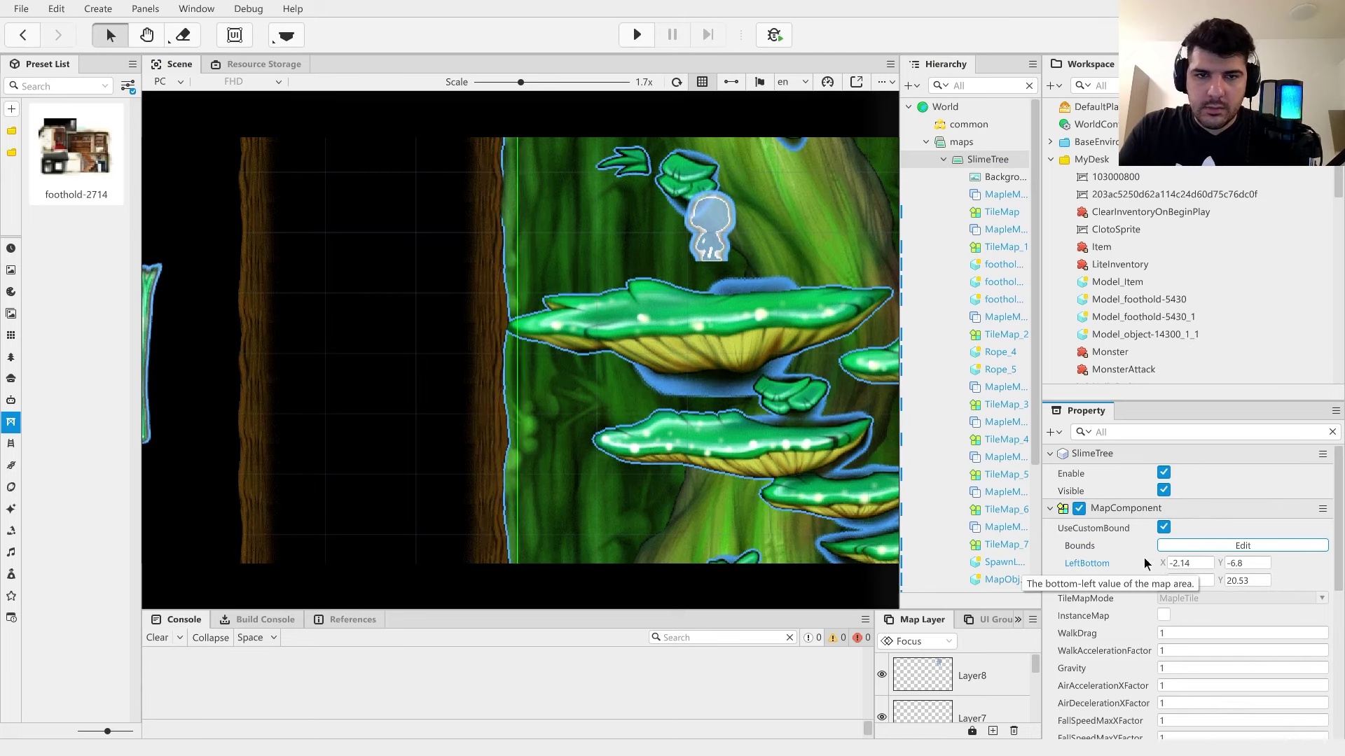
pyautogui.click(1192, 580)
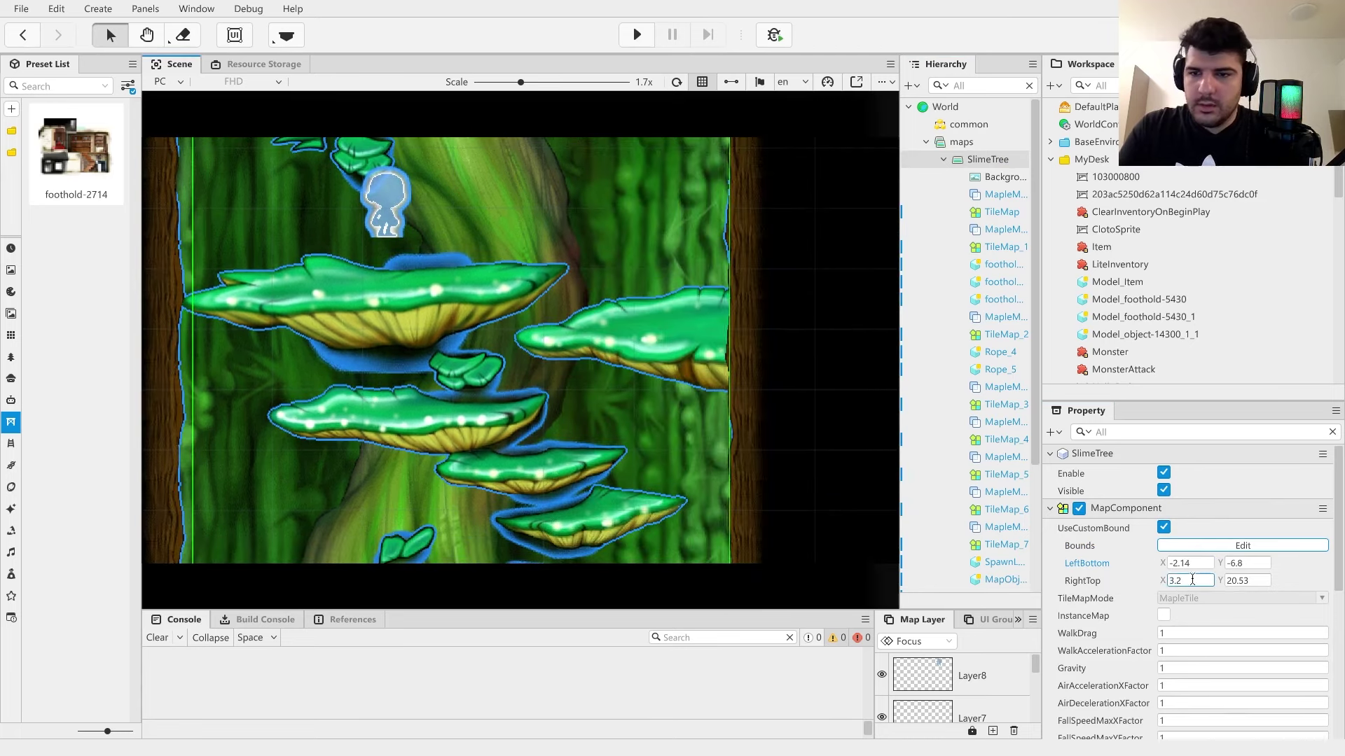
pyautogui.moveTo(1163, 581)
pyautogui.mouseDown()
pyautogui.moveTo(1126, 586)
pyautogui.moveTo(1147, 587)
pyautogui.mouseUp()
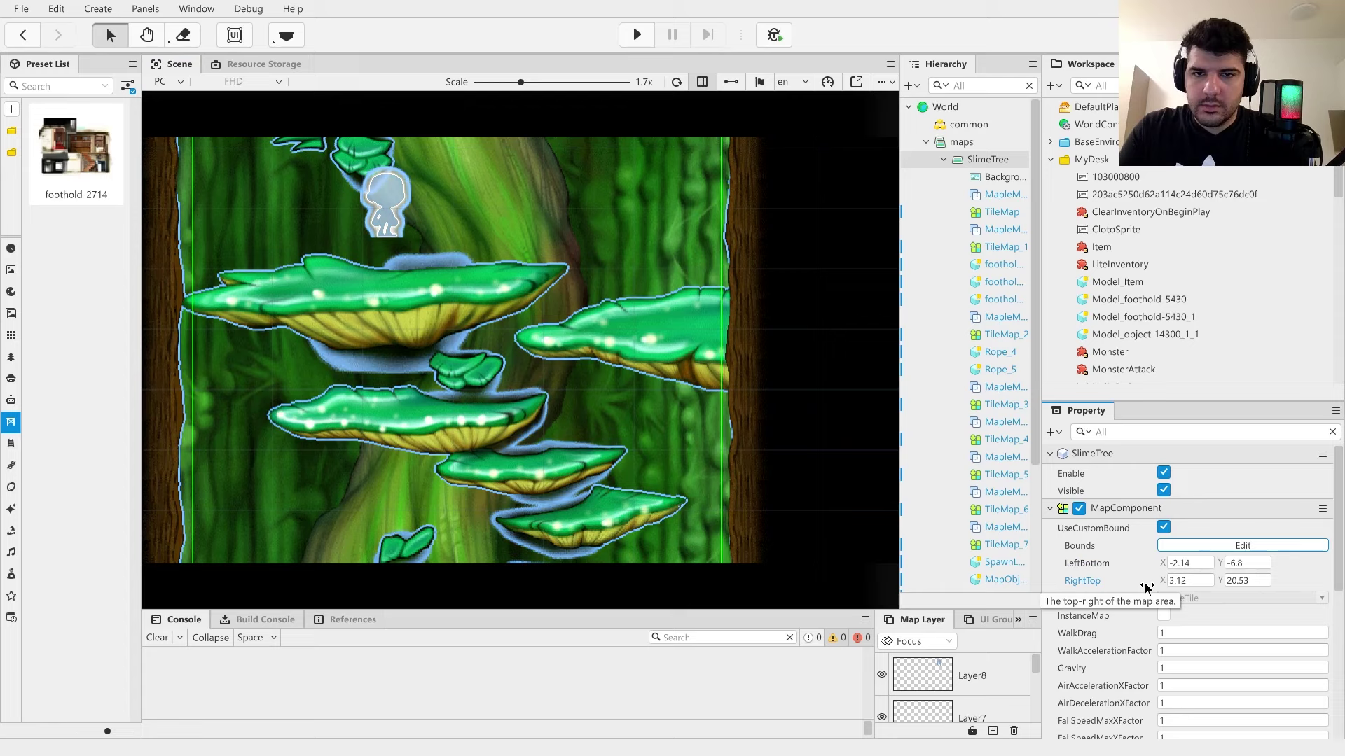
# - Play-test the narrowed SlimeTree map, and examine the boundary lines along both trunk walls in the scene
pyautogui.click(630, 44)
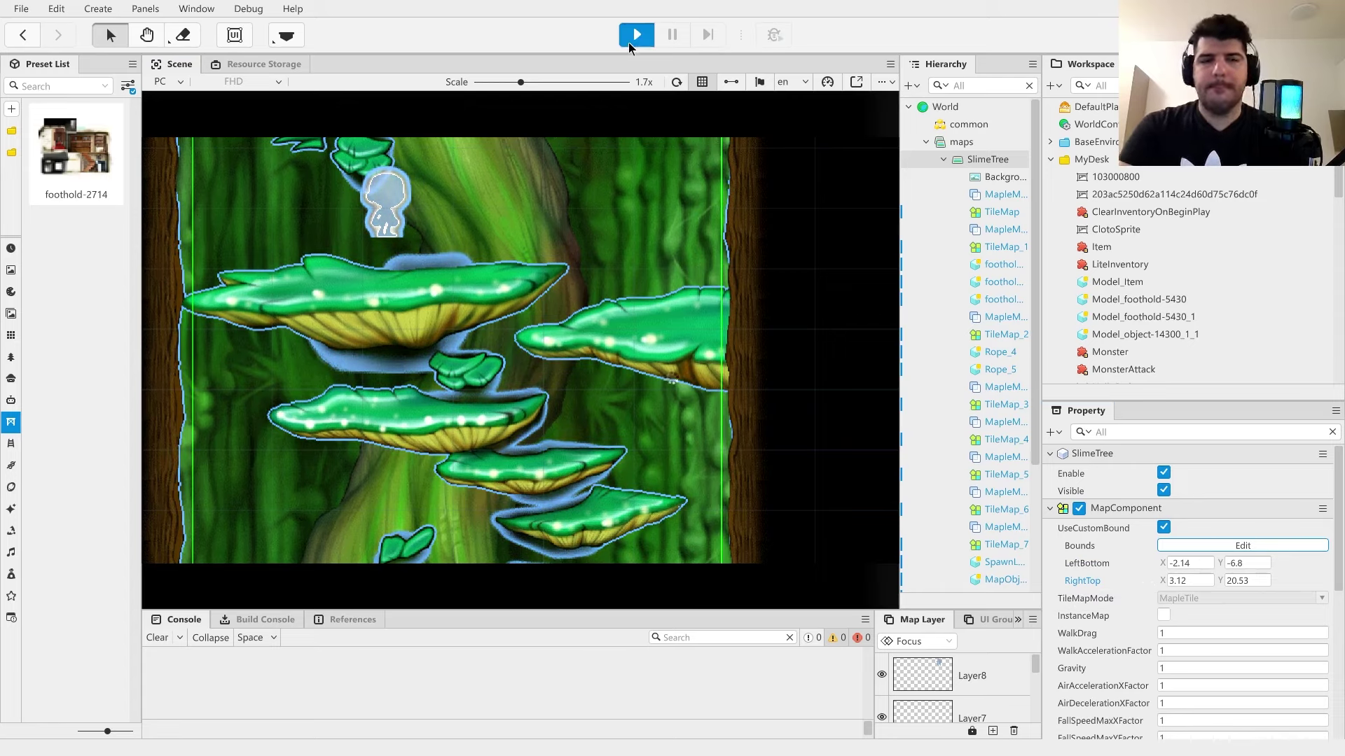
pyautogui.scroll(-5, 851, 280)
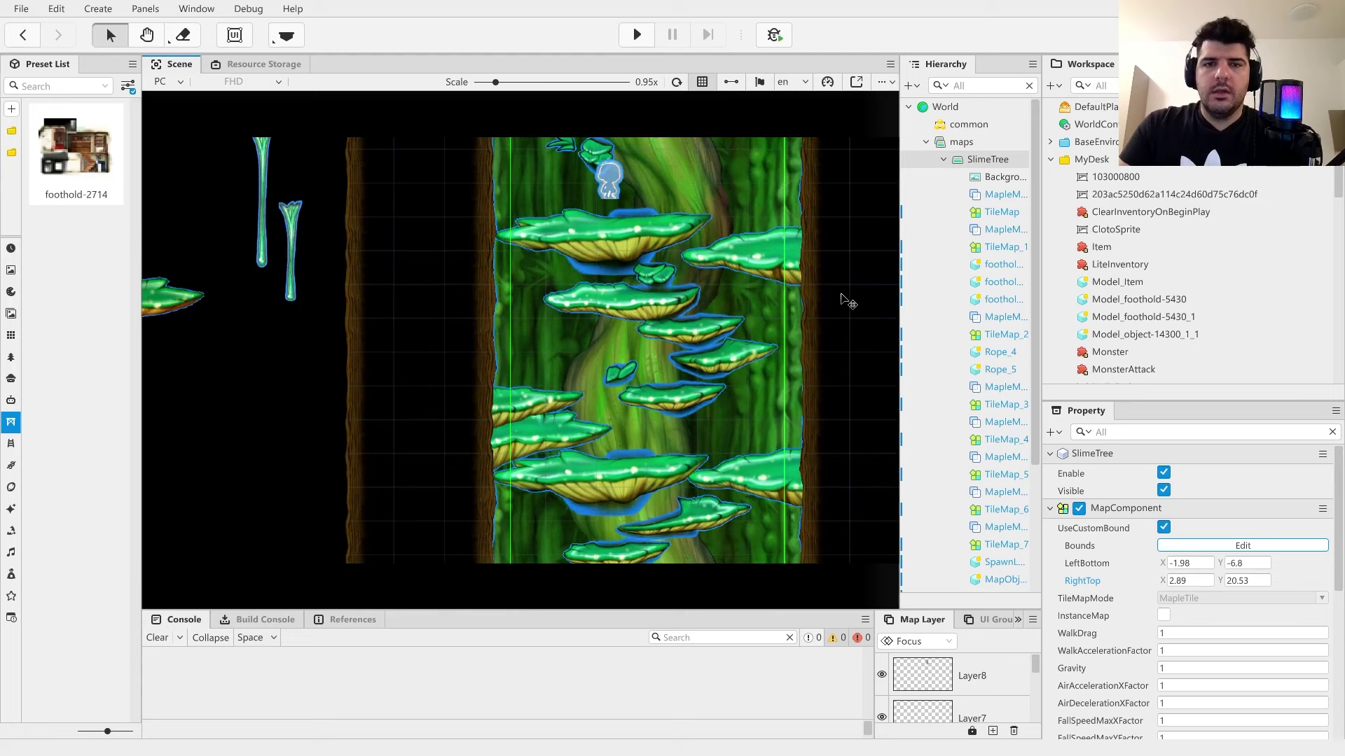
pyautogui.scroll(-2, 847, 301)
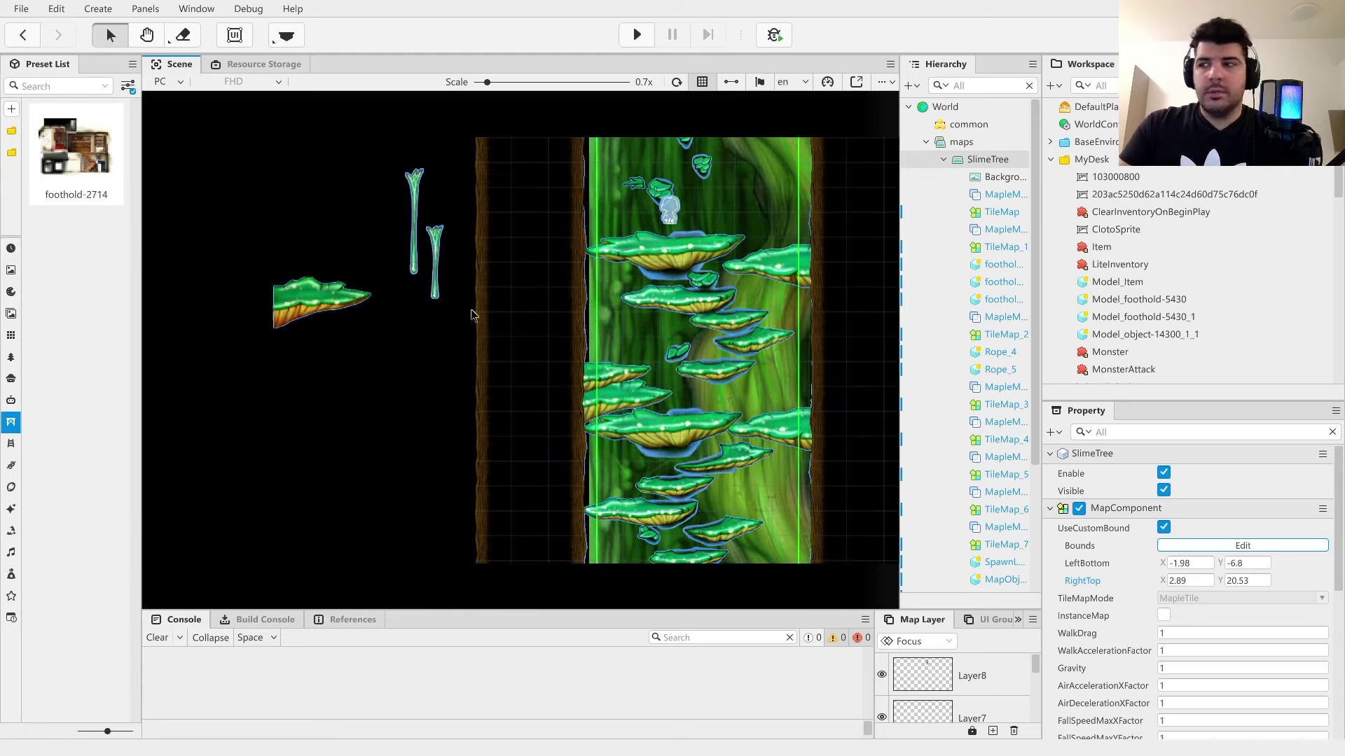
pyautogui.moveTo(547, 236); pyautogui.dragTo(496, 305)
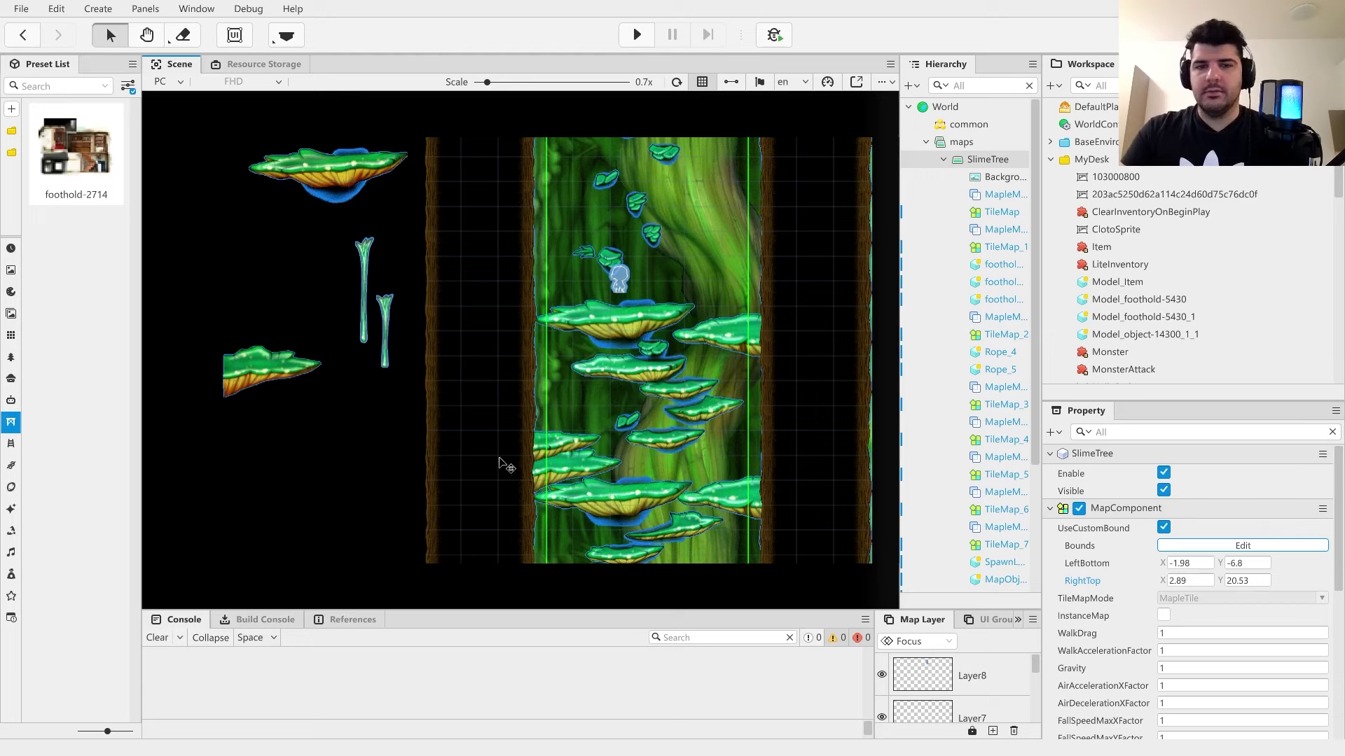
pyautogui.moveTo(498, 462); pyautogui.dragTo(508, 190)
pyautogui.moveTo(538, 290); pyautogui.dragTo(505, 429)
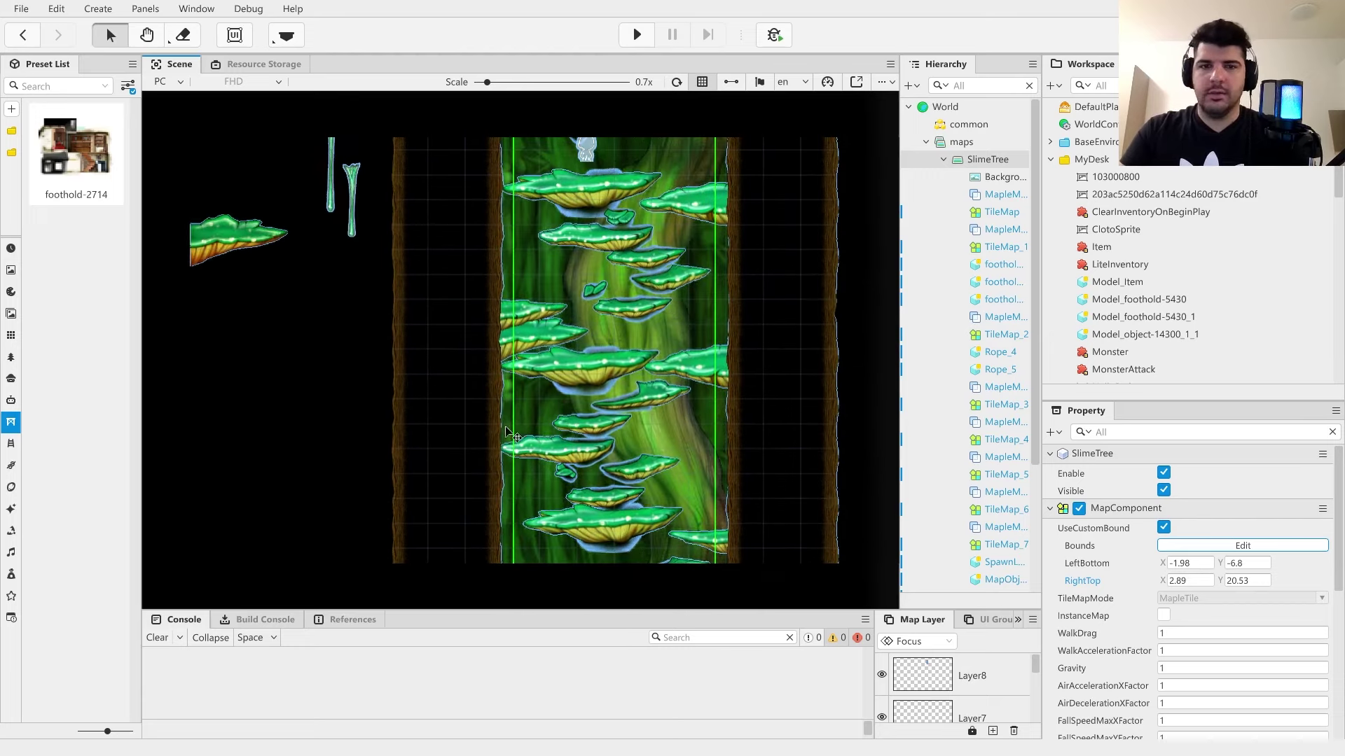
pyautogui.scroll(2, 518, 423)
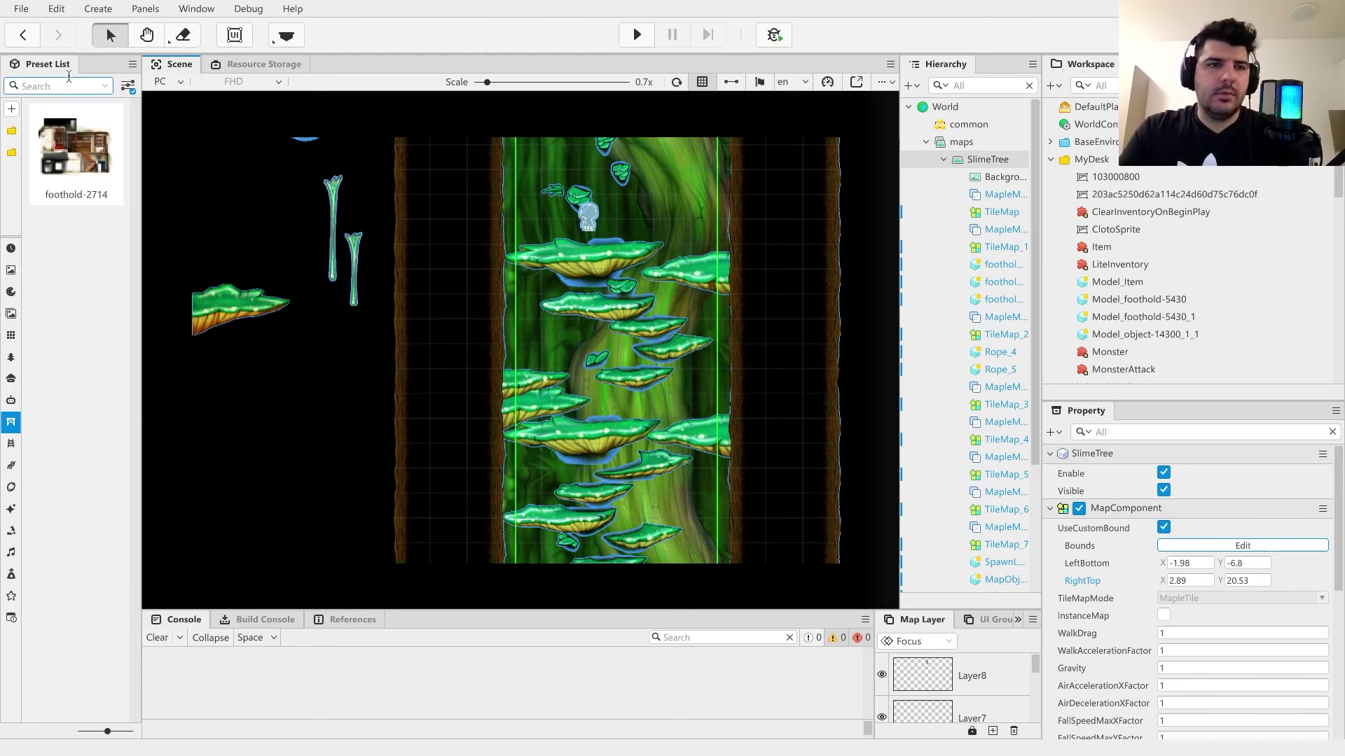
# - Deselect all Victoria Island maps in the preset filter and clear its Kerning search term
pyautogui.click(128, 85)
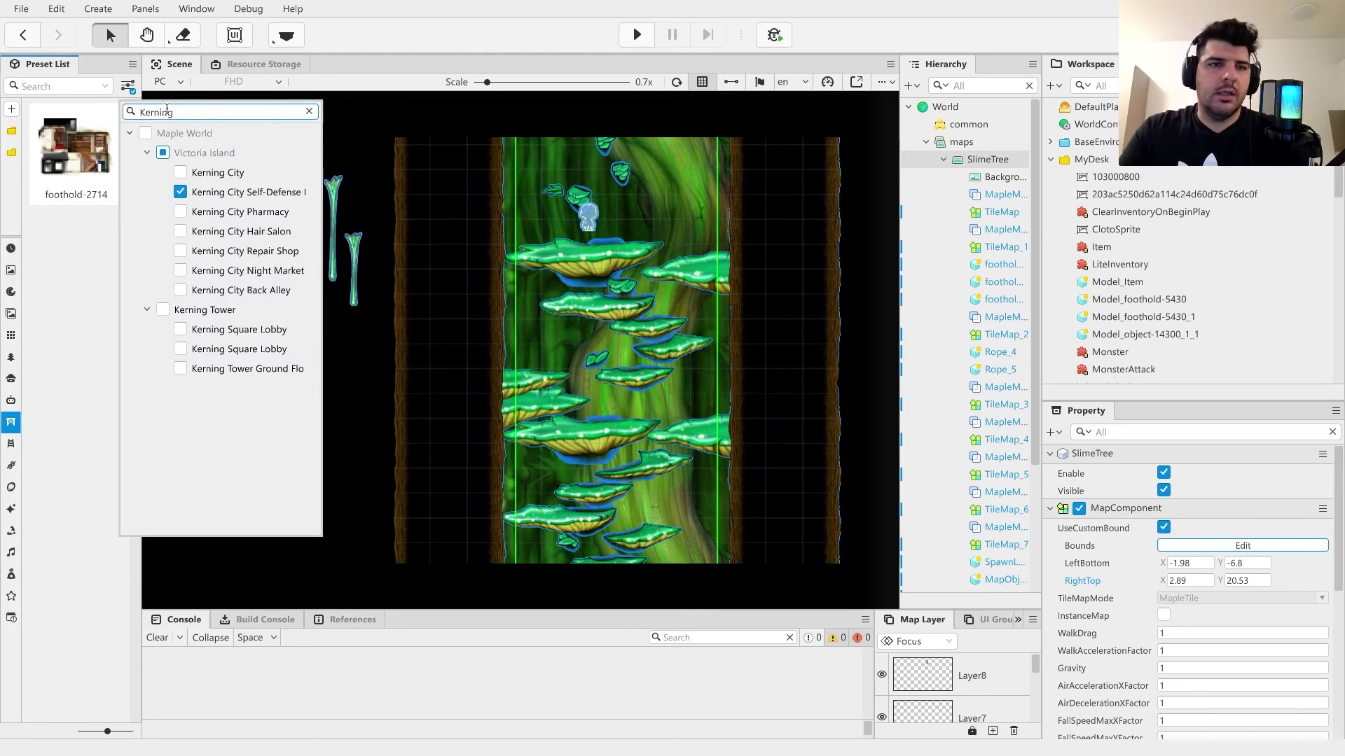
pyautogui.click(162, 153)
pyautogui.click(162, 153)
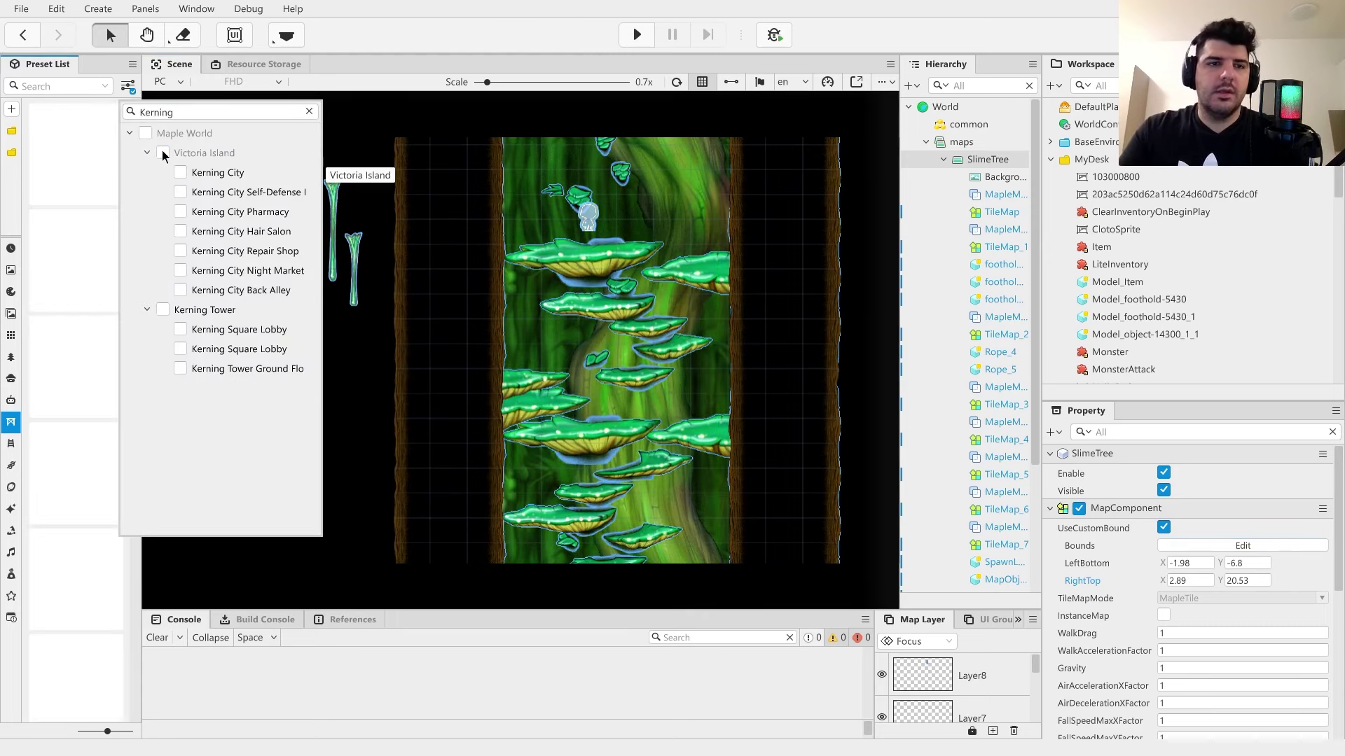
pyautogui.doubleClick(191, 117)
pyautogui.press('BackSpace')
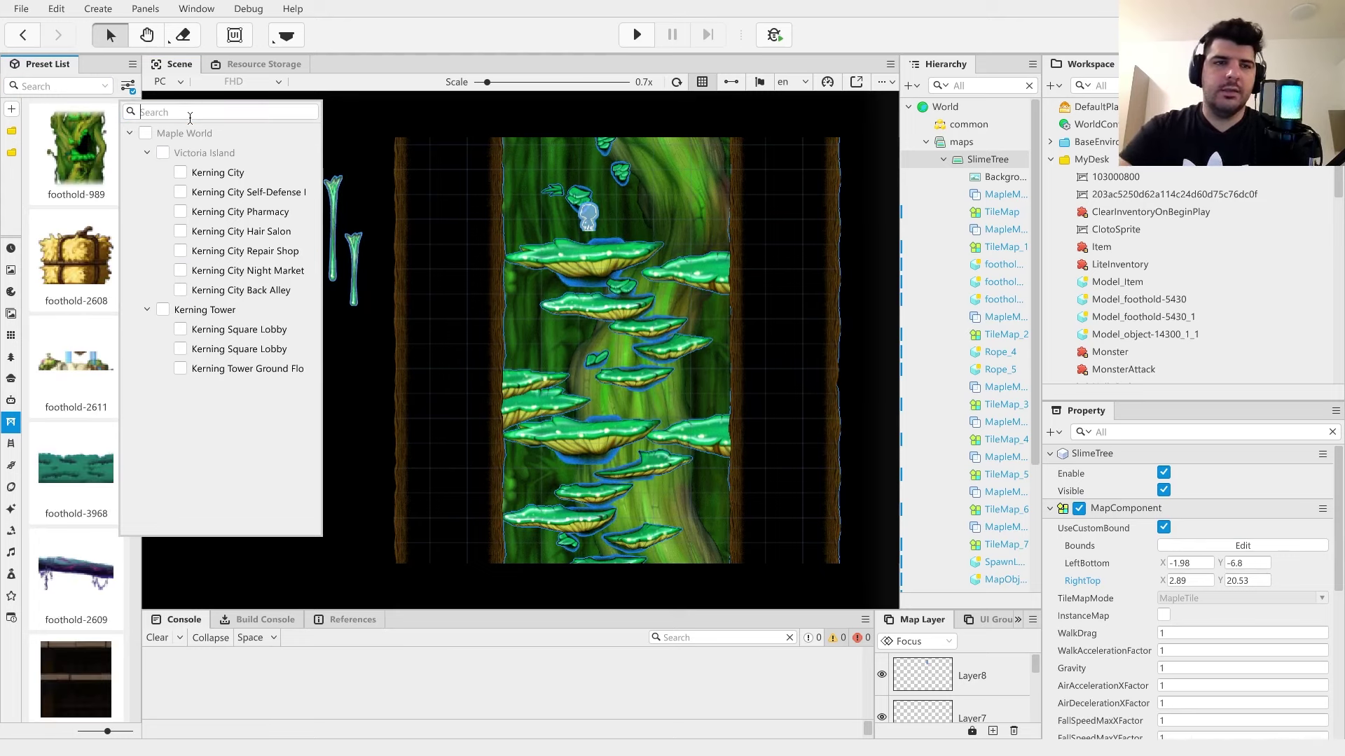
# - Switch the preset list to monsters and restore the full map list in the preset filter
pyautogui.click(10, 404)
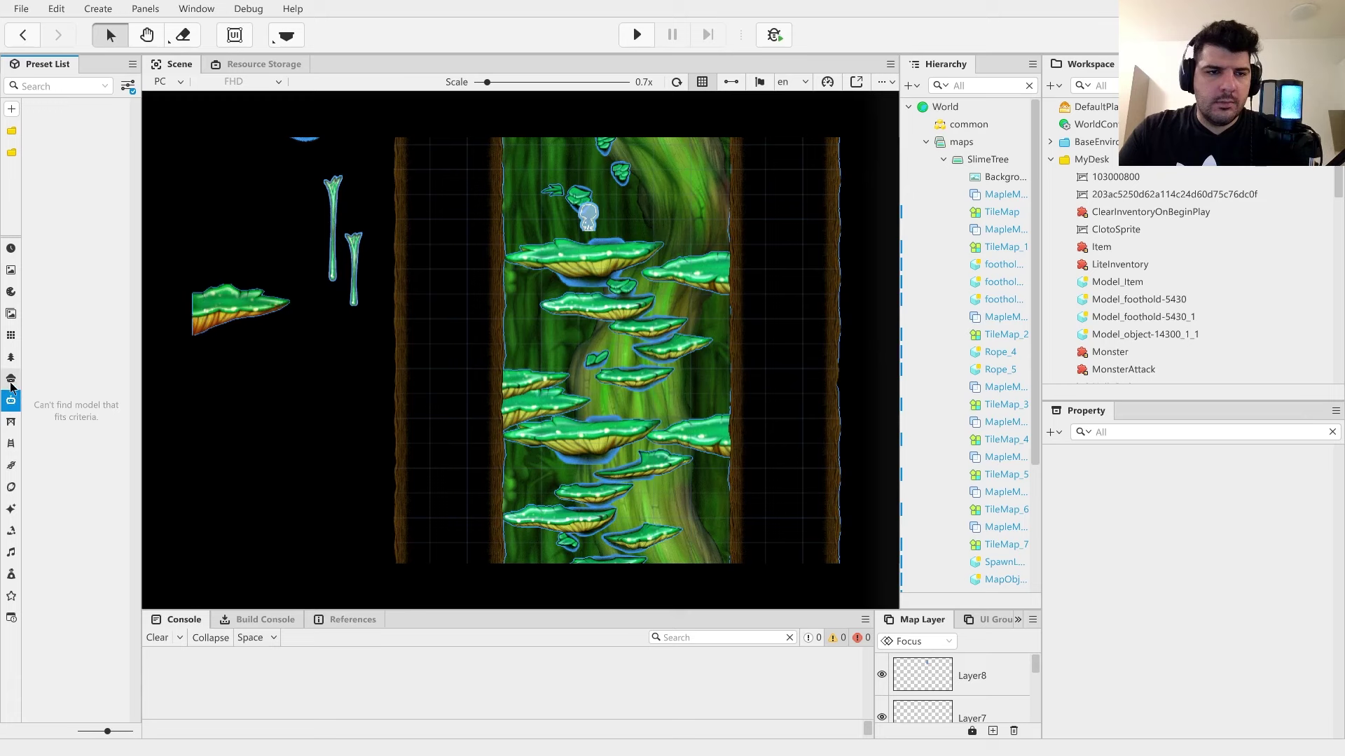
pyautogui.click(10, 382)
pyautogui.click(127, 88)
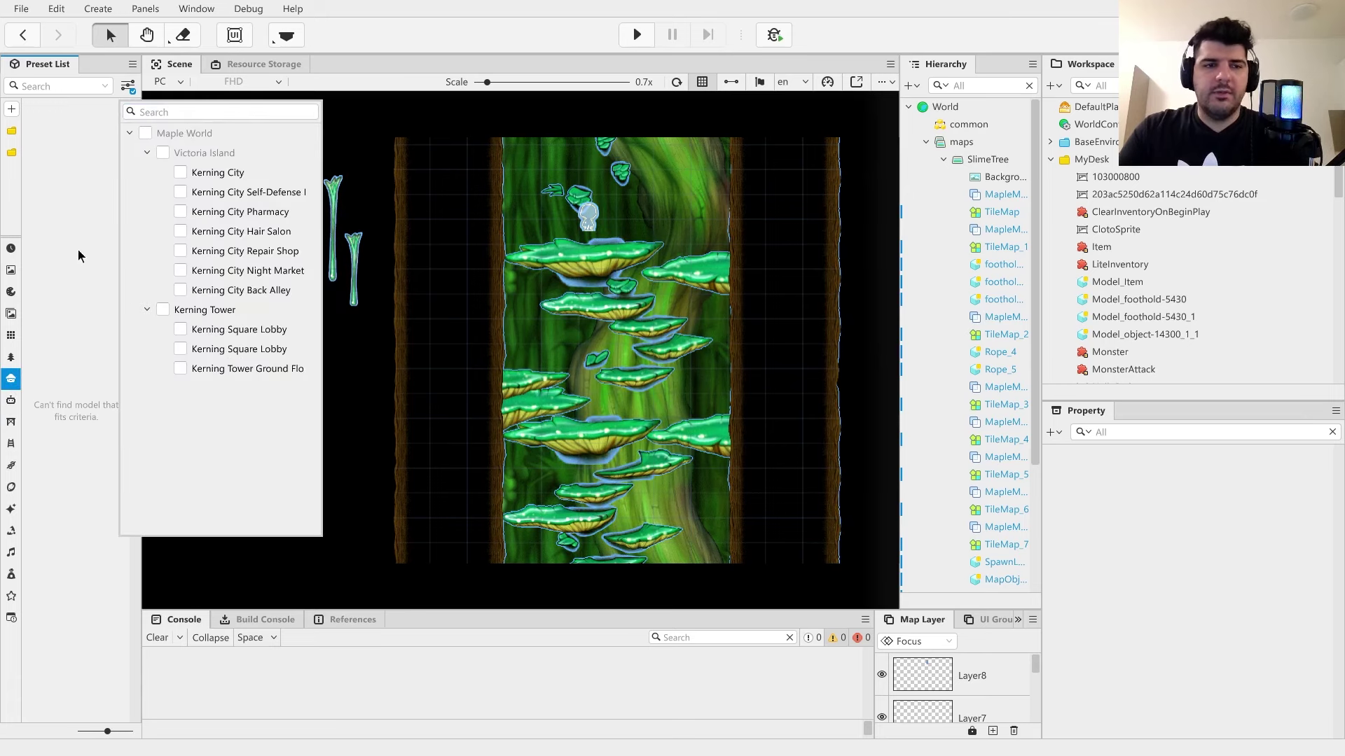
pyautogui.click(12, 379)
pyautogui.click(128, 88)
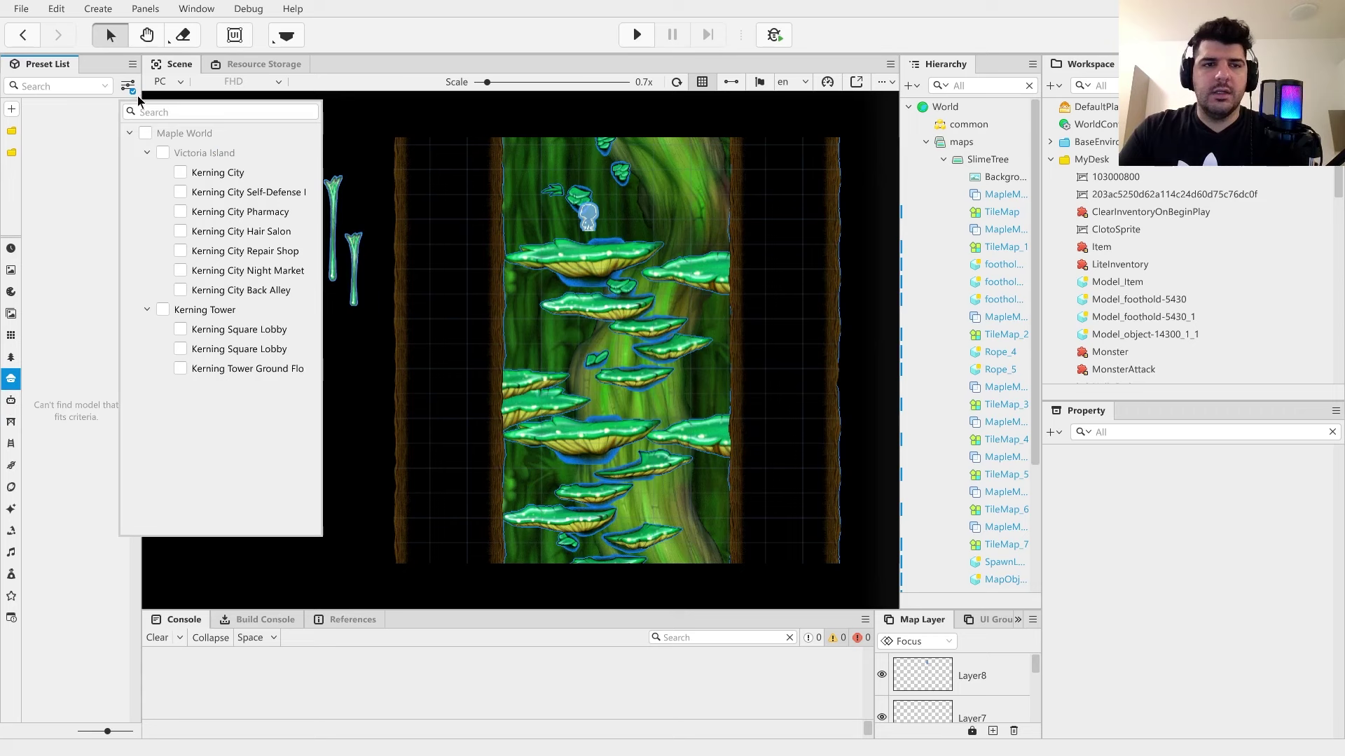
pyautogui.click(147, 153)
pyautogui.click(148, 153)
pyautogui.click(185, 112)
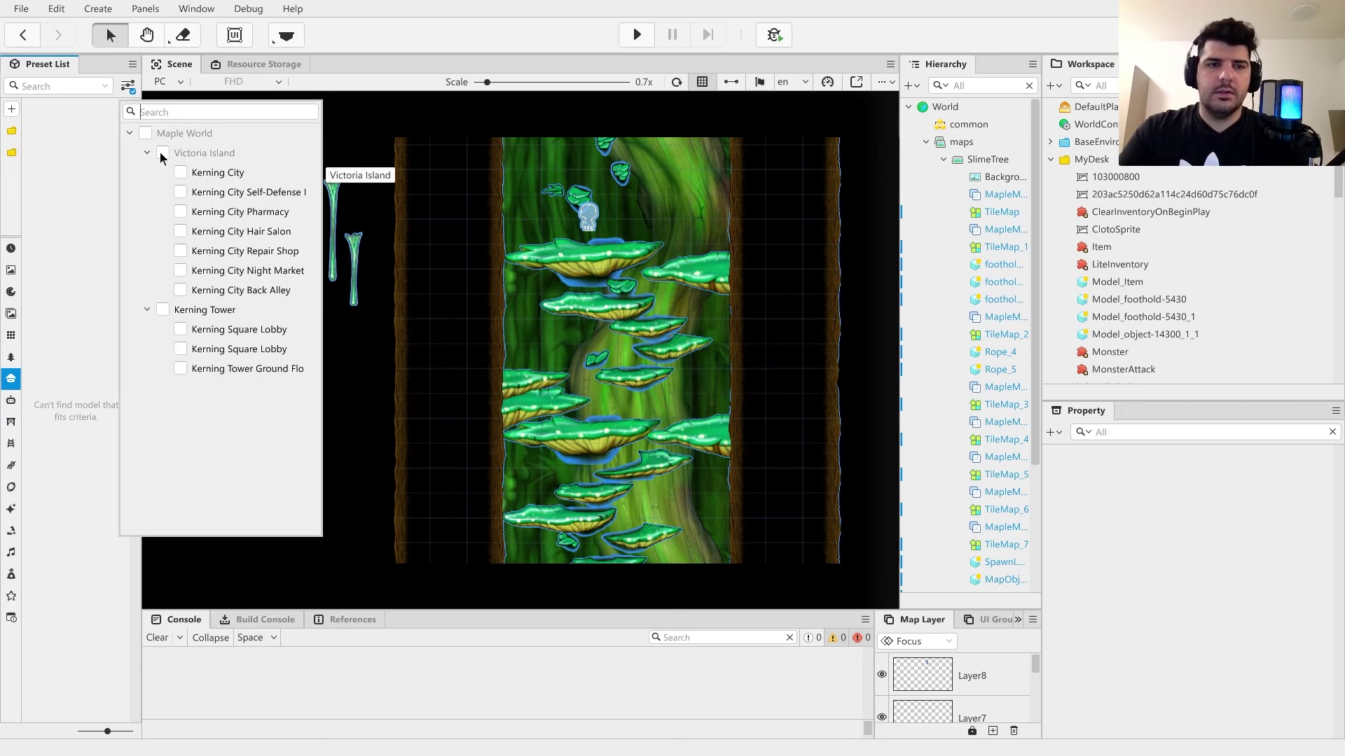
pyautogui.press('Return')
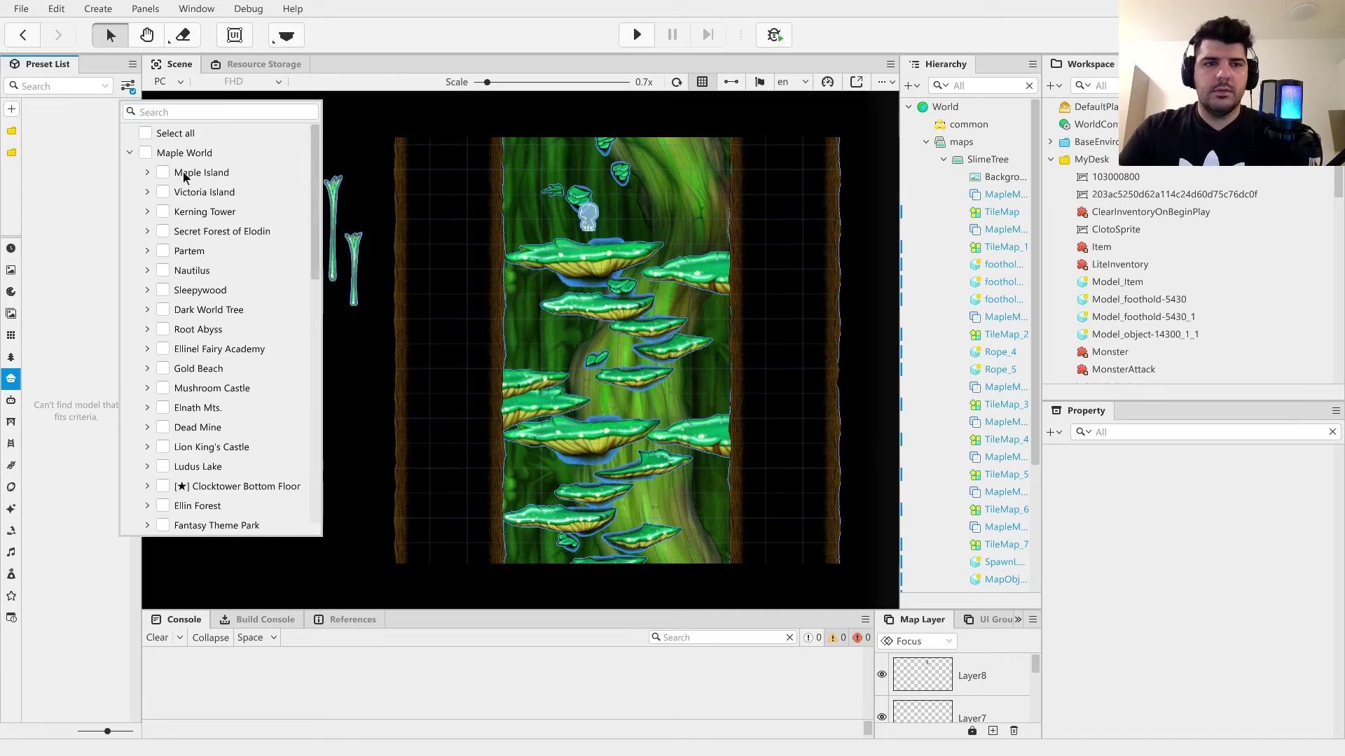
# - Search the map filter for Ellinia and enable the Ellinia entry directly below Ellinia General Store
pyautogui.click(147, 192)
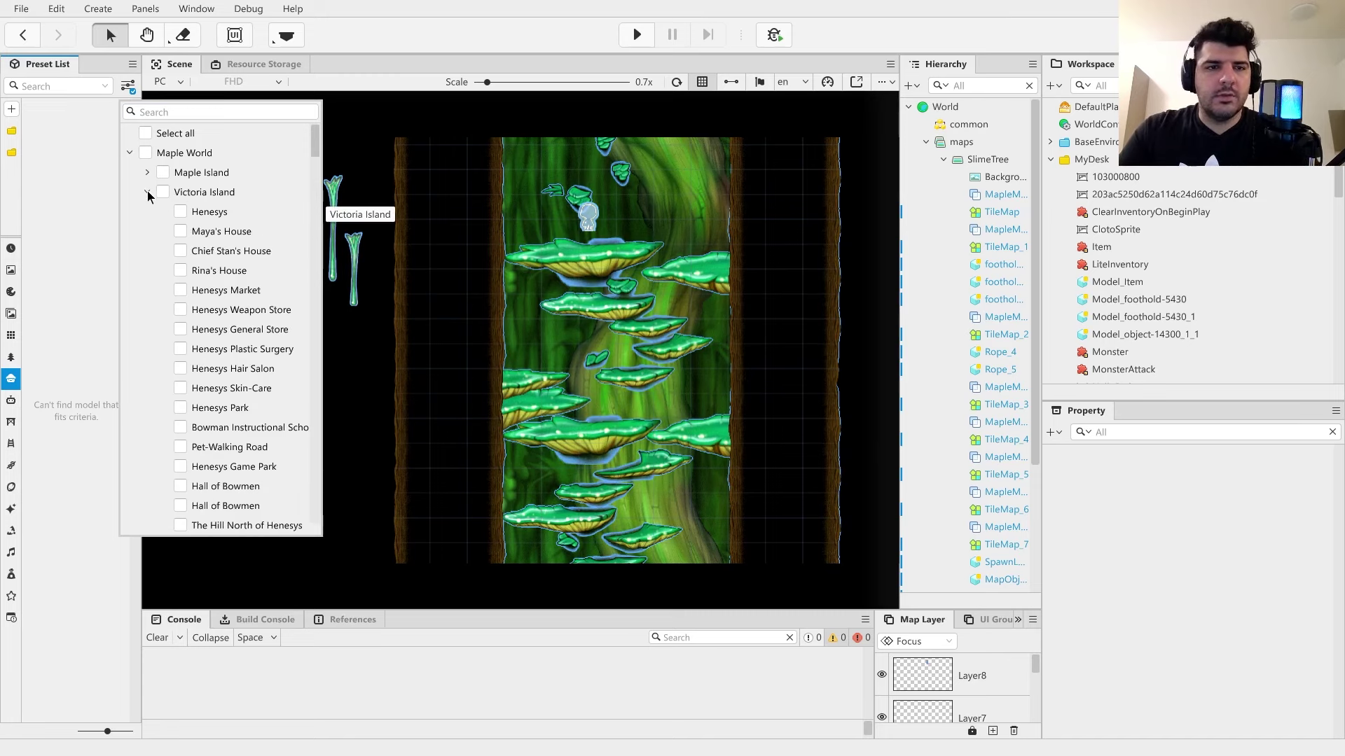
pyautogui.scroll(-10, 210, 210)
pyautogui.click(204, 112)
pyautogui.write('Ellinia')
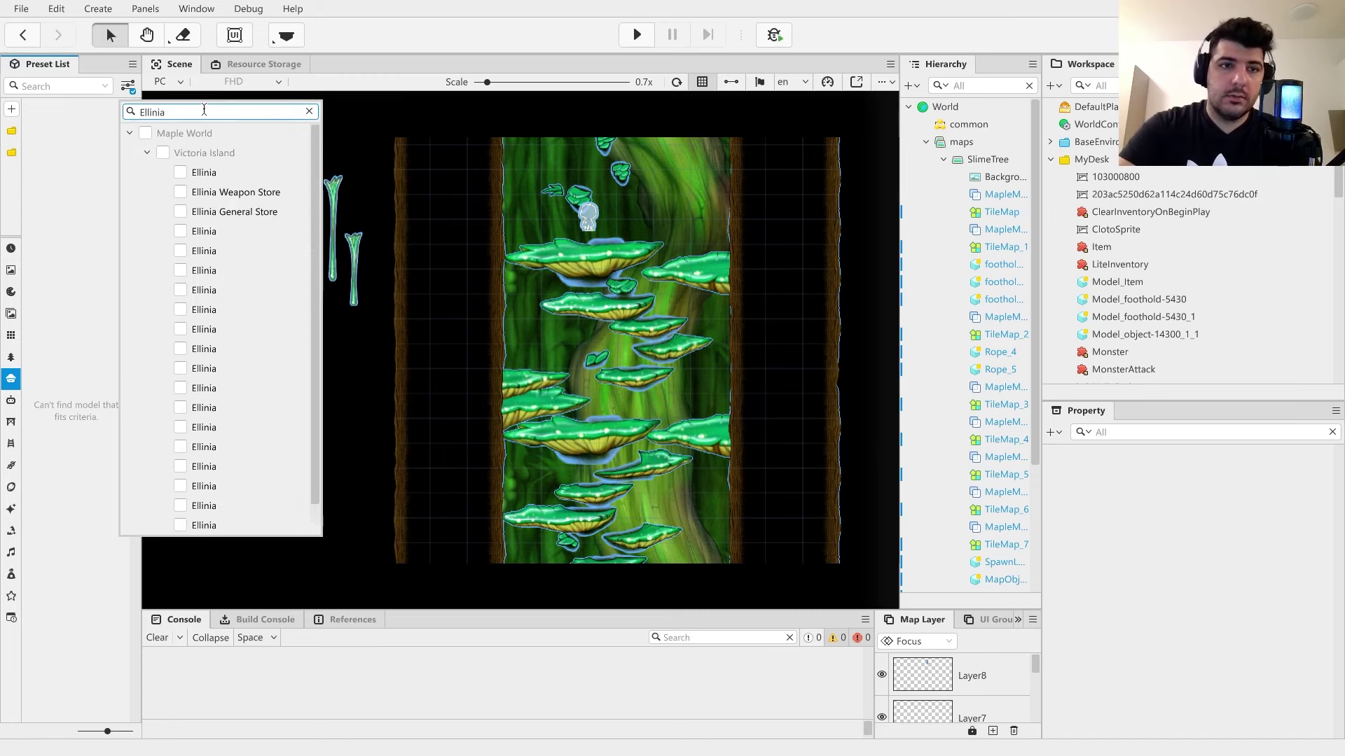
pyautogui.doubleClick(142, 110)
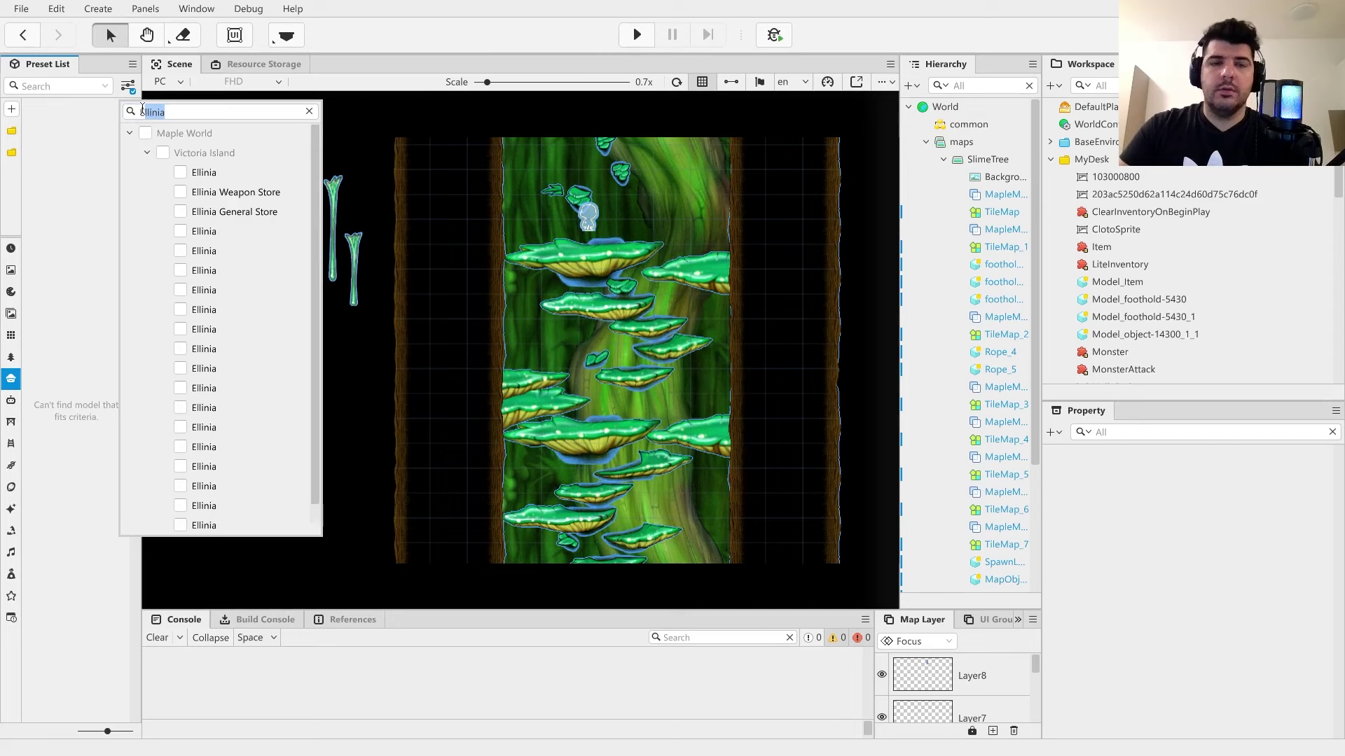
pyautogui.click(143, 110)
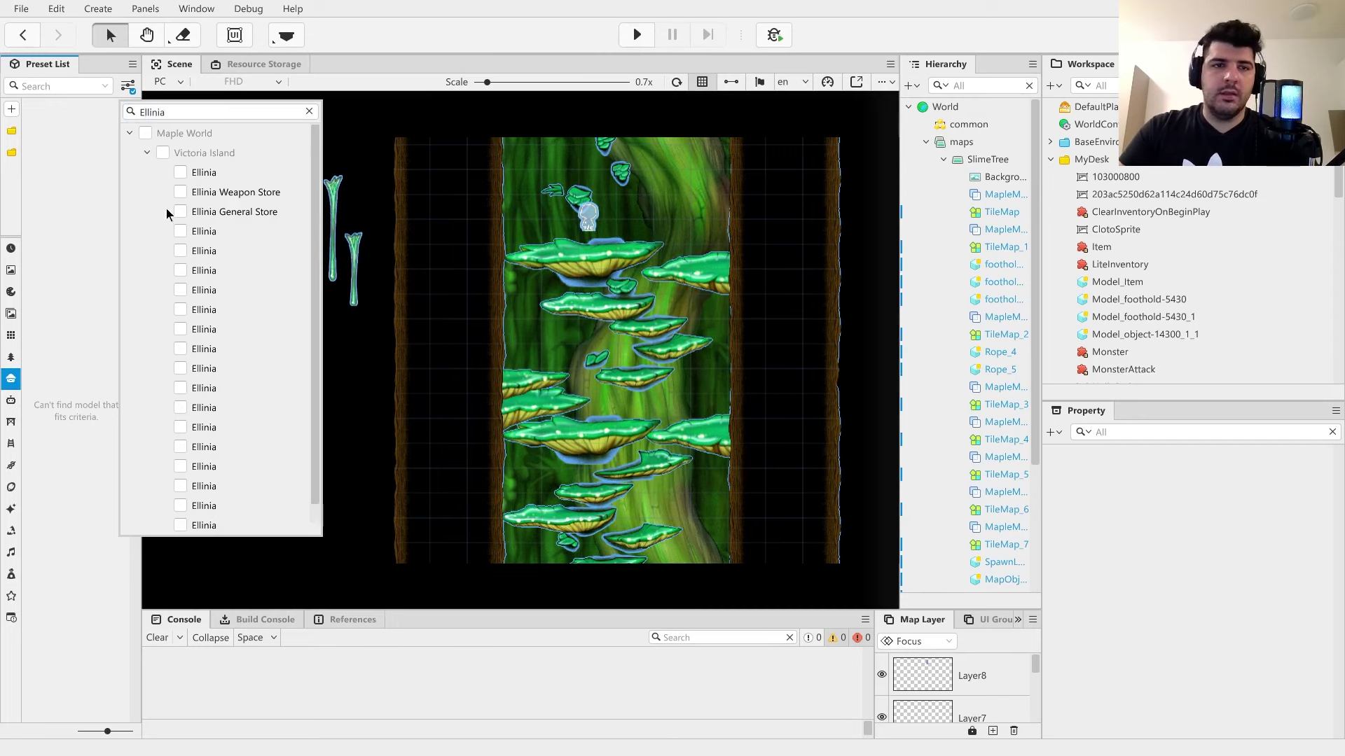
pyautogui.scroll(-1, 187, 231)
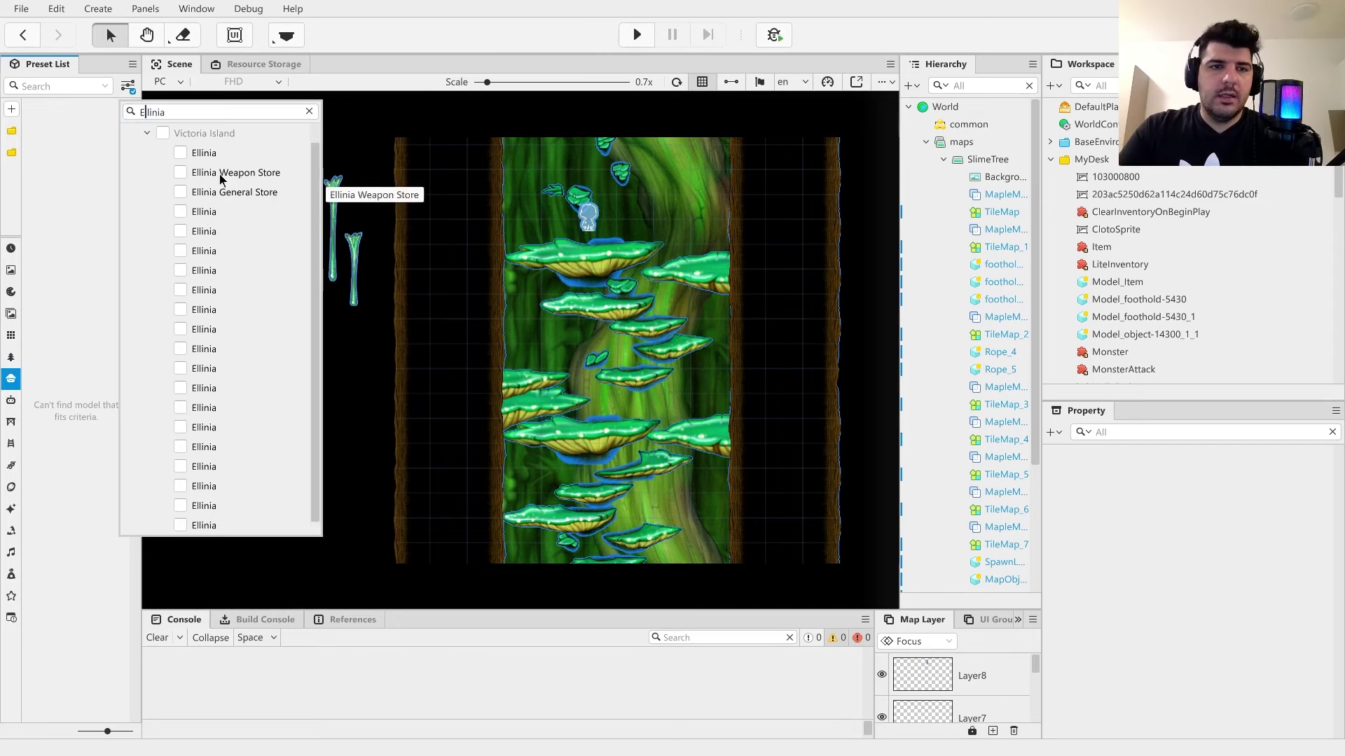
pyautogui.click(186, 213)
# - Search the map filter for Forest instead and look through the Victoria Island forest maps
pyautogui.click(309, 112)
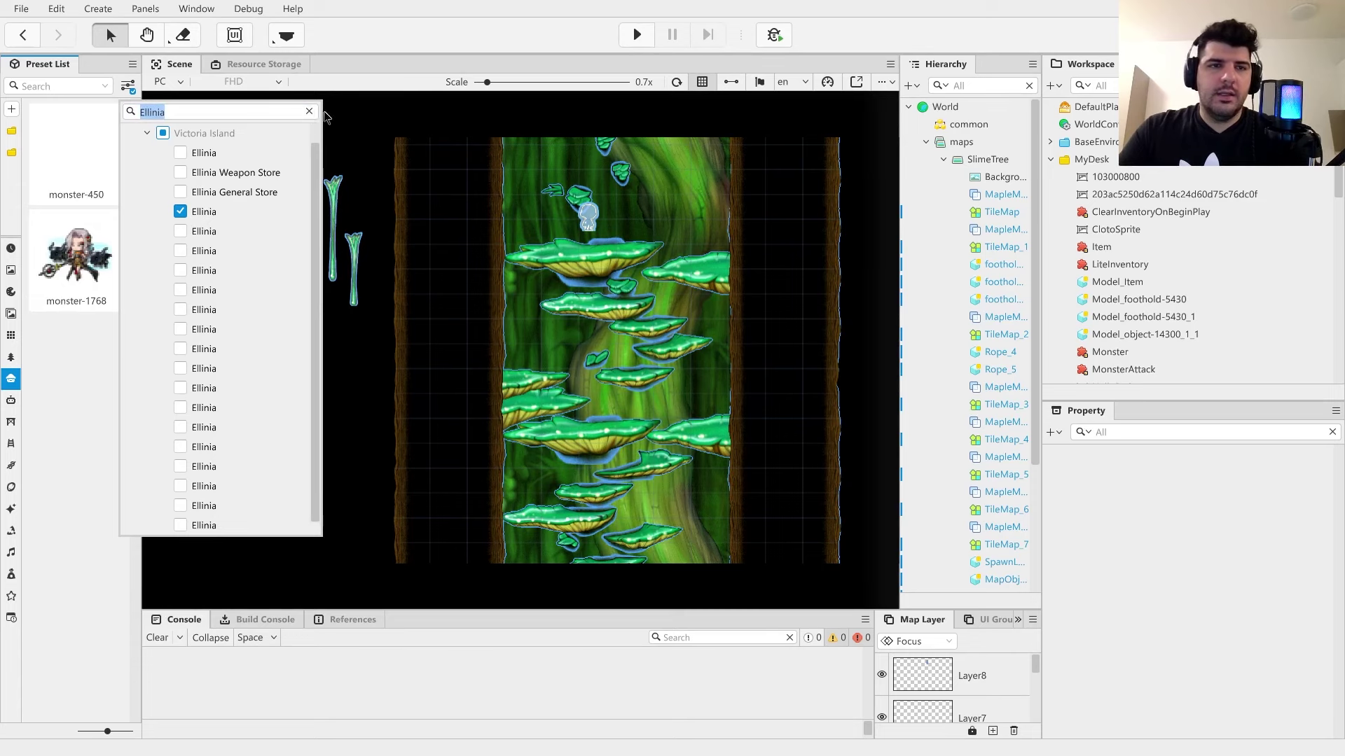
pyautogui.scroll(-3, 247, 244)
pyautogui.scroll(3, 247, 245)
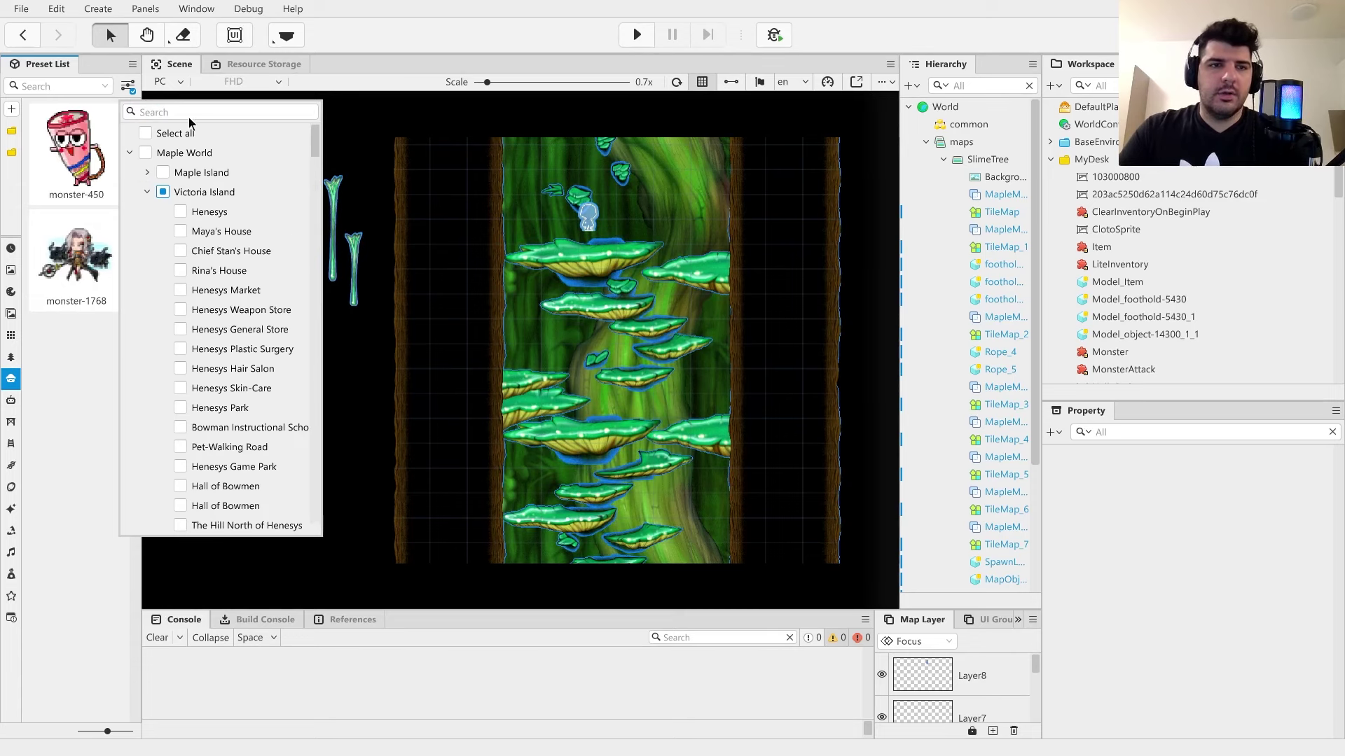
pyautogui.click(190, 111)
pyautogui.write('Forest')
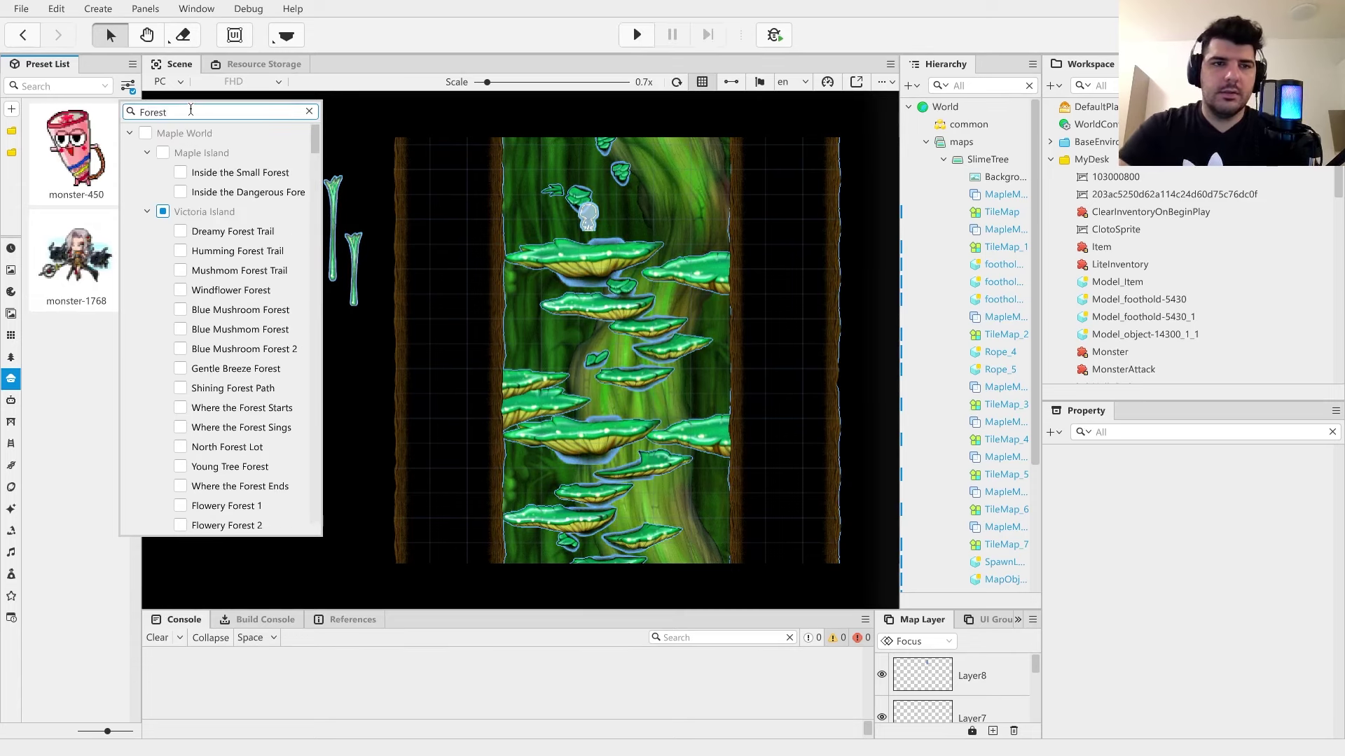
pyautogui.scroll(-5, 242, 289)
pyautogui.scroll(4, 242, 289)
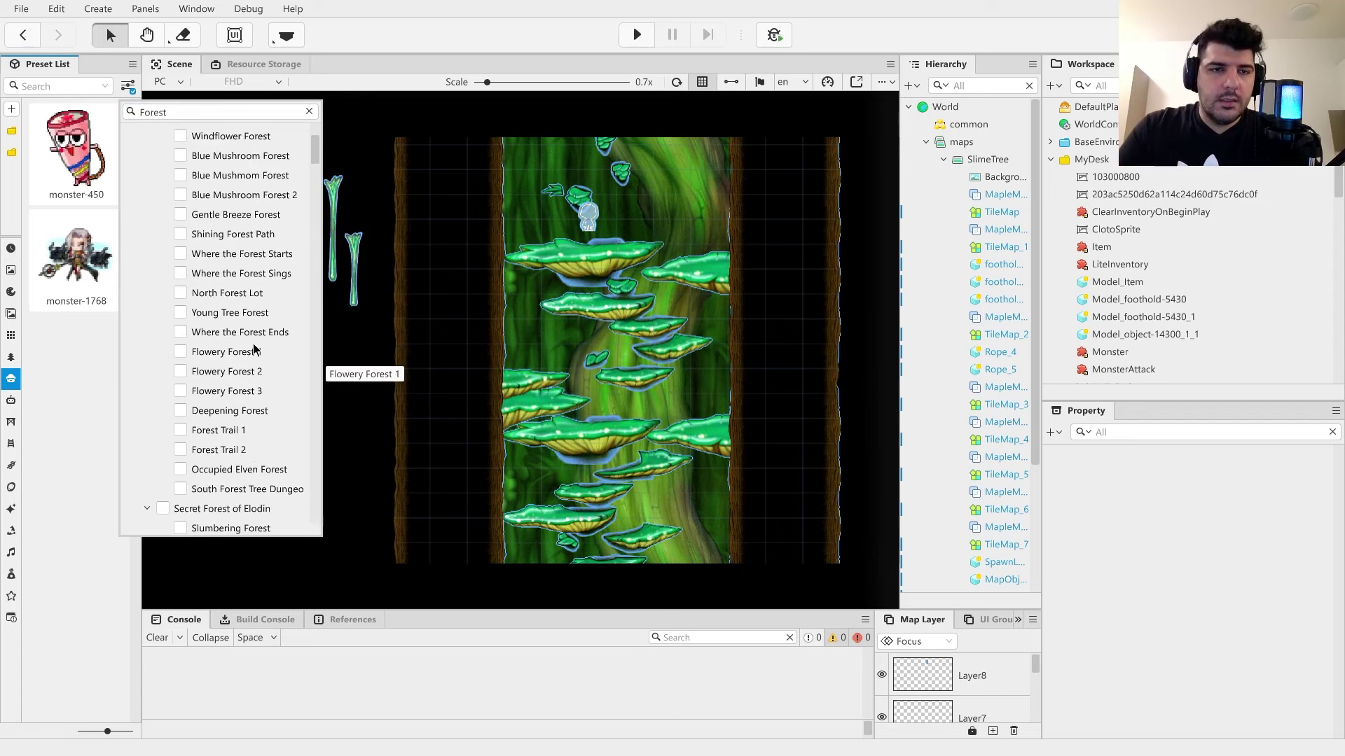
pyautogui.scroll(2, 253, 350)
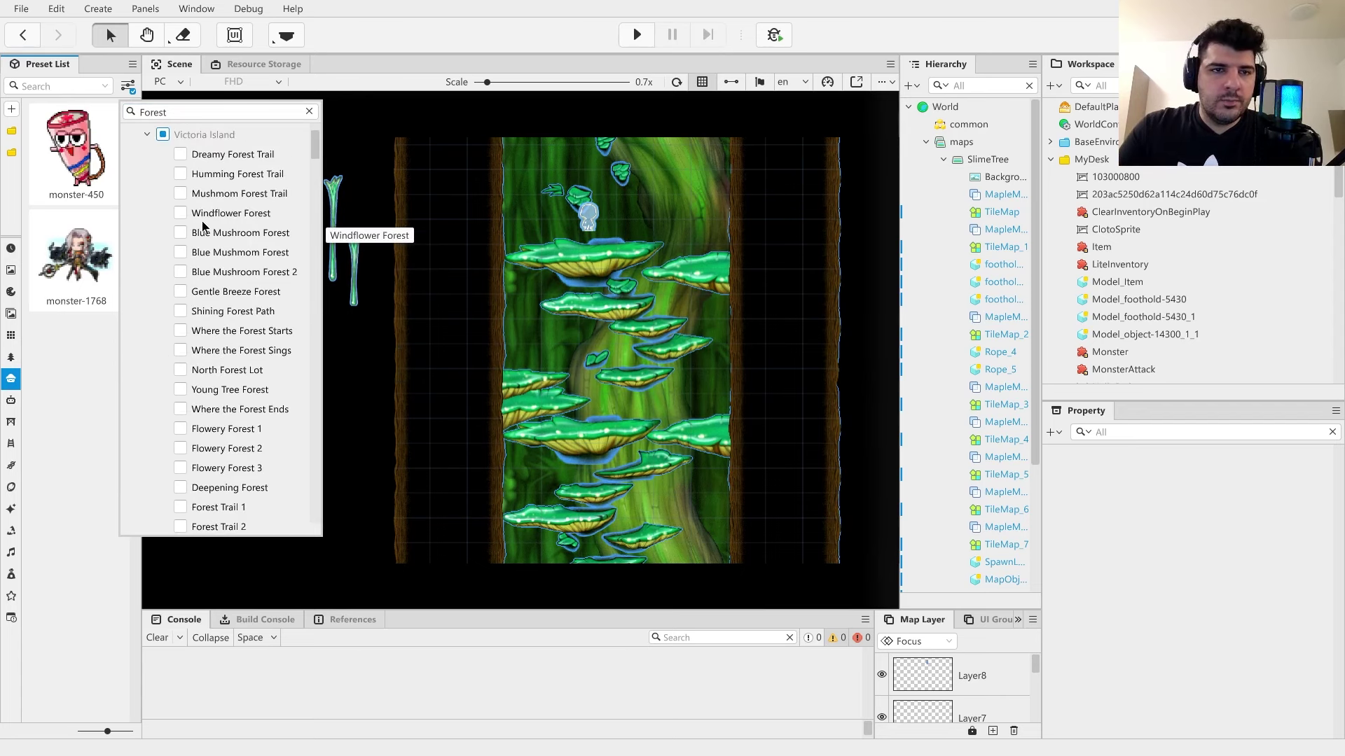
# - Replace the map filter's search term with Slime
pyautogui.doubleClick(194, 110)
pyautogui.press('capslock')
pyautogui.write('S')
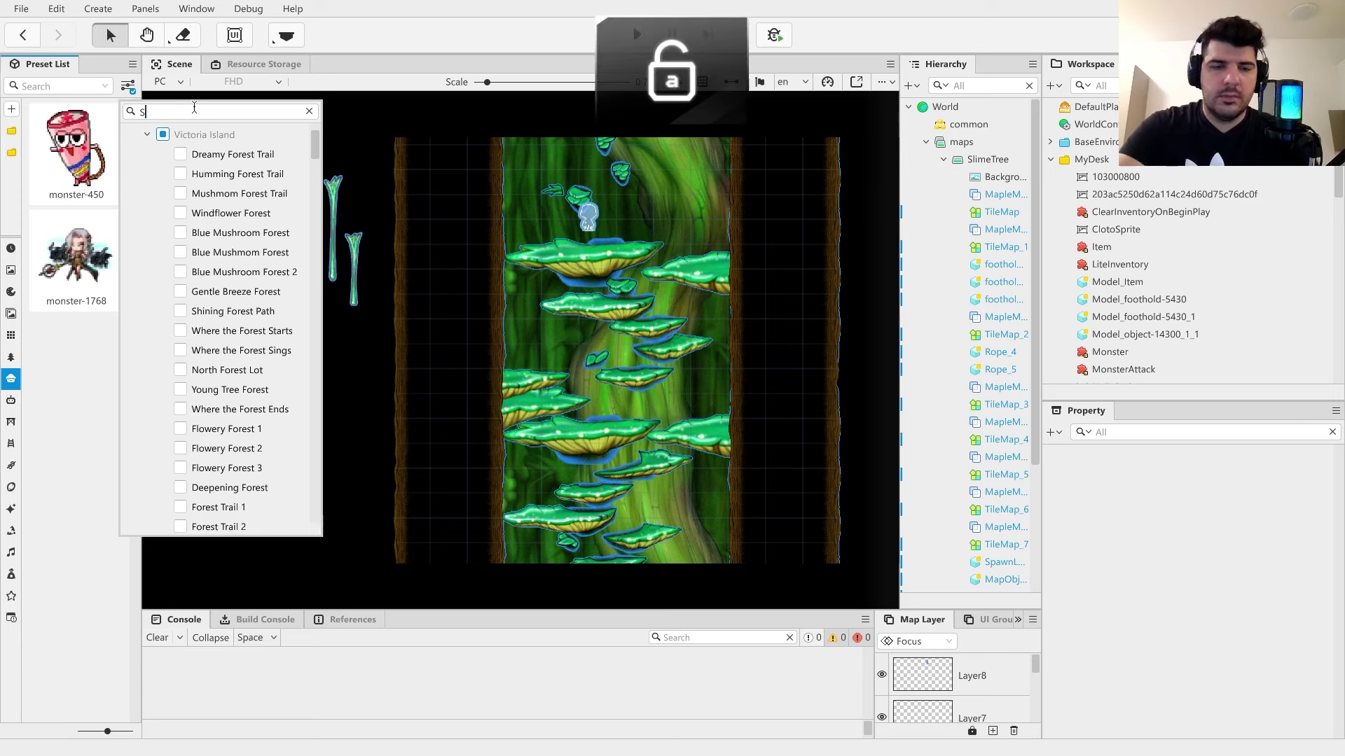
pyautogui.write('lime')
pyautogui.doubleClick(194, 109)
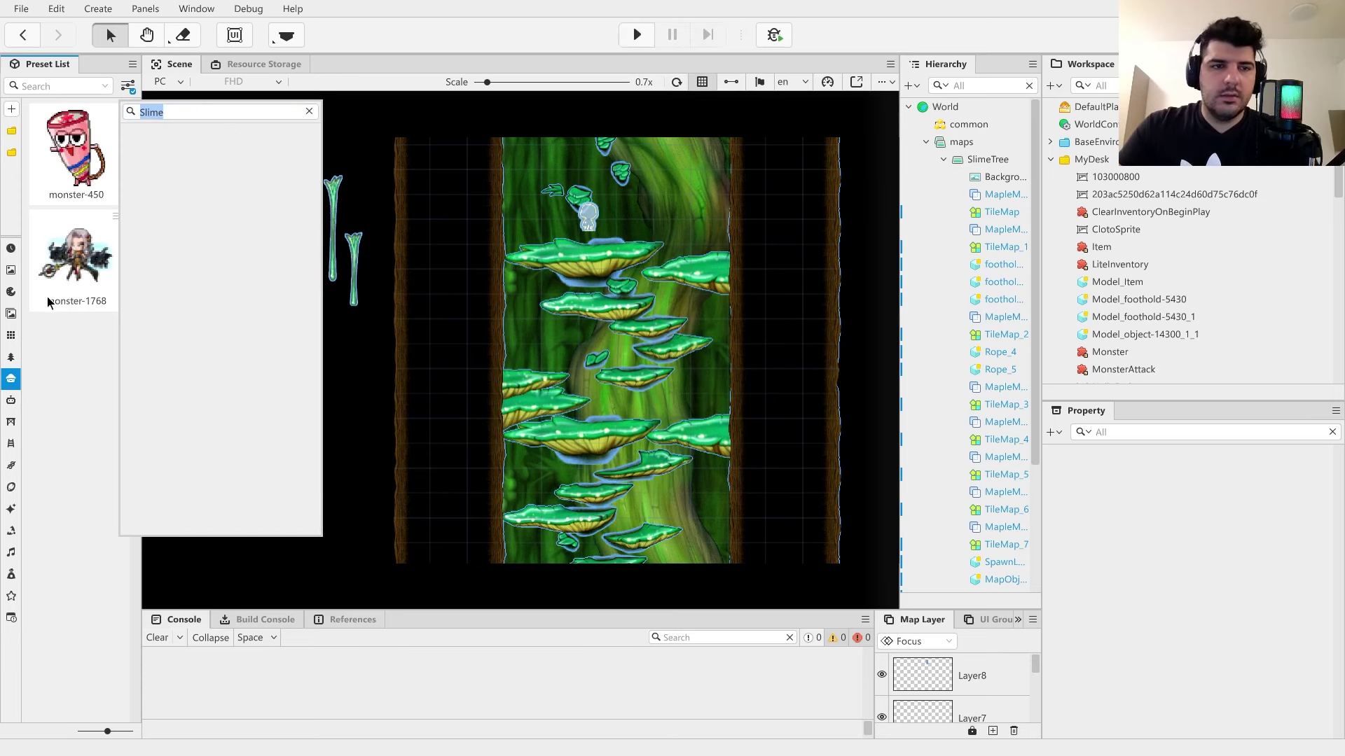
# - Search the map filter for Forest and look through the Victoria Island entries down to Forest Trail 1
pyautogui.press('capslock')
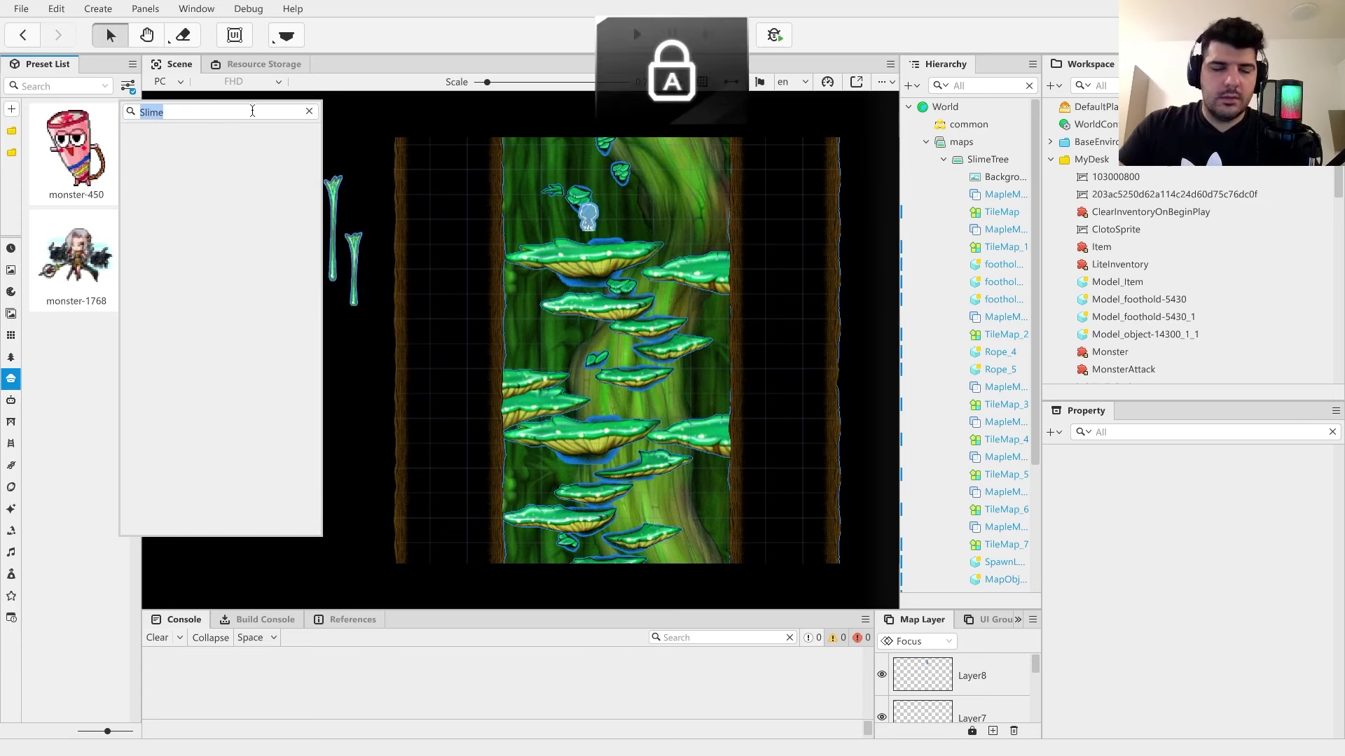
pyautogui.write('F')
pyautogui.press('capslock')
pyautogui.write('orest')
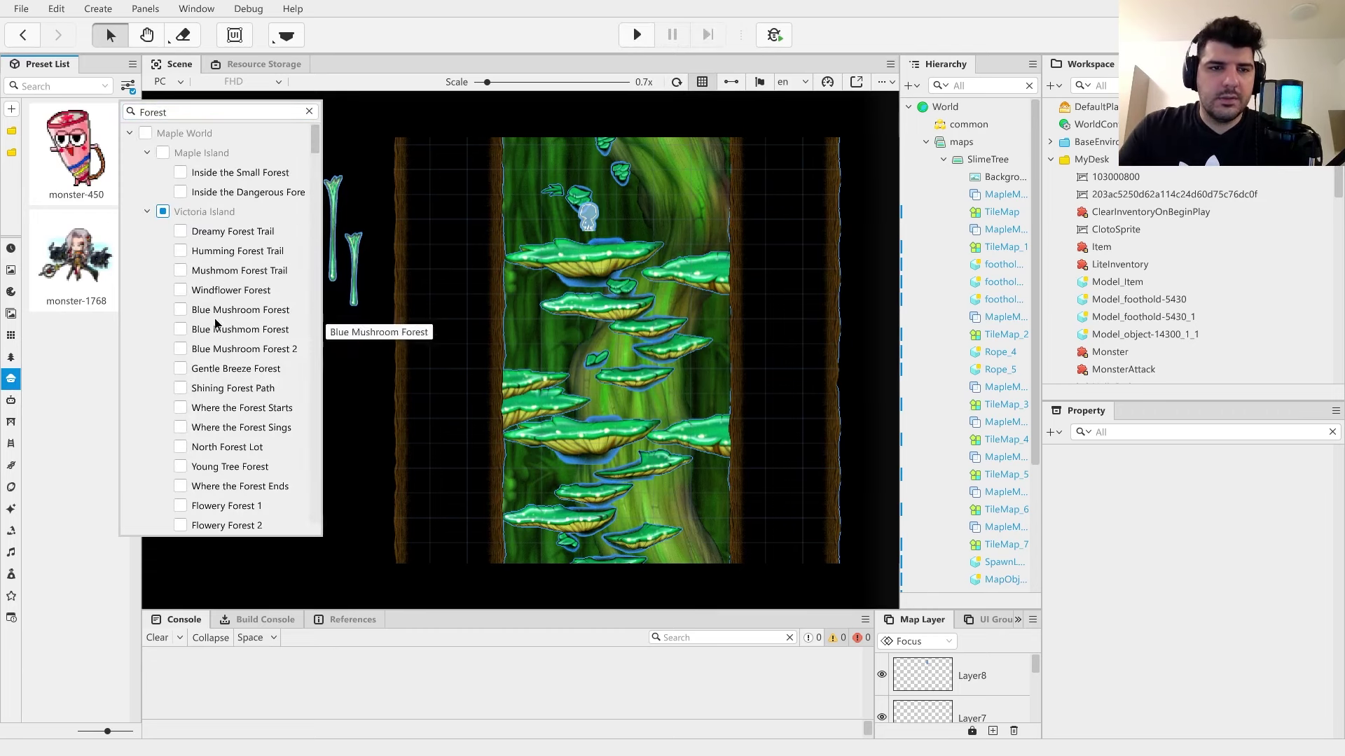
pyautogui.scroll(-1, 197, 418)
pyautogui.scroll(-1, 197, 419)
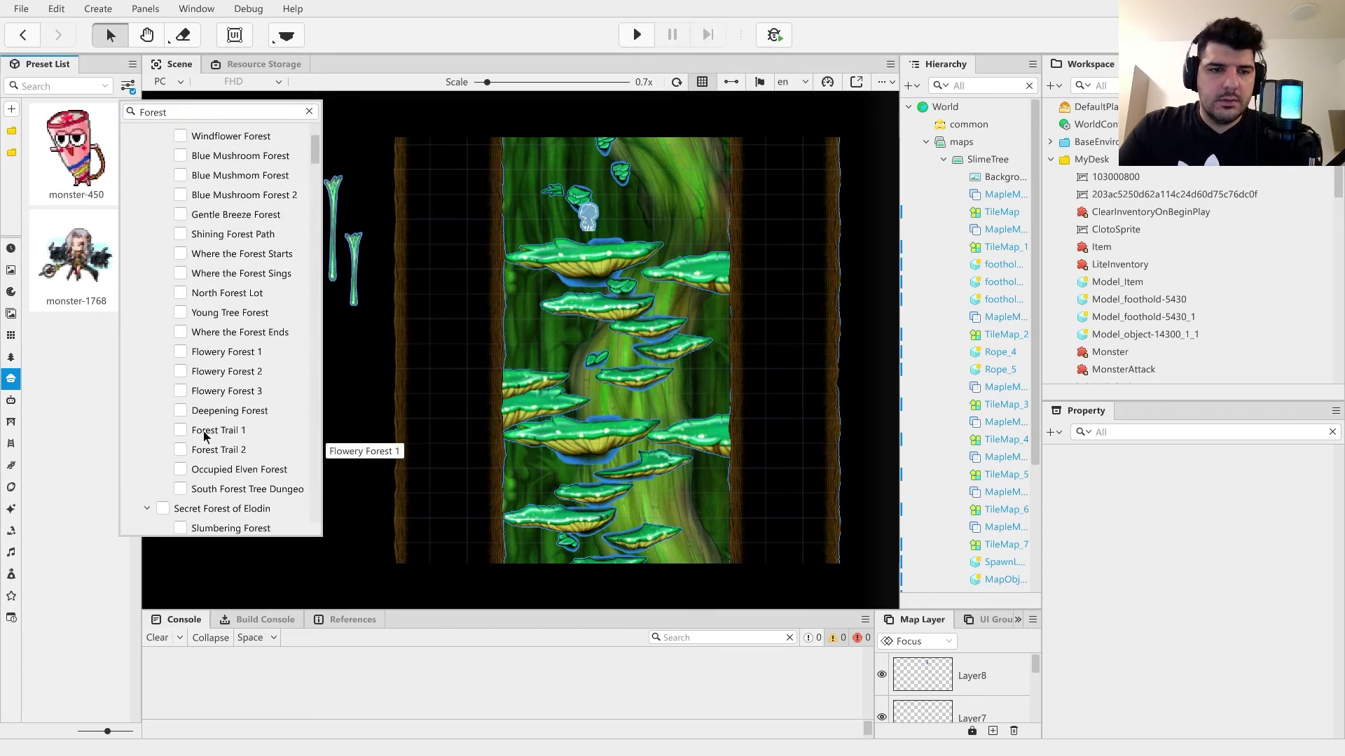
# - Try the Forest Trail 1 map as a monster filter, then turn it off again
pyautogui.click(181, 431)
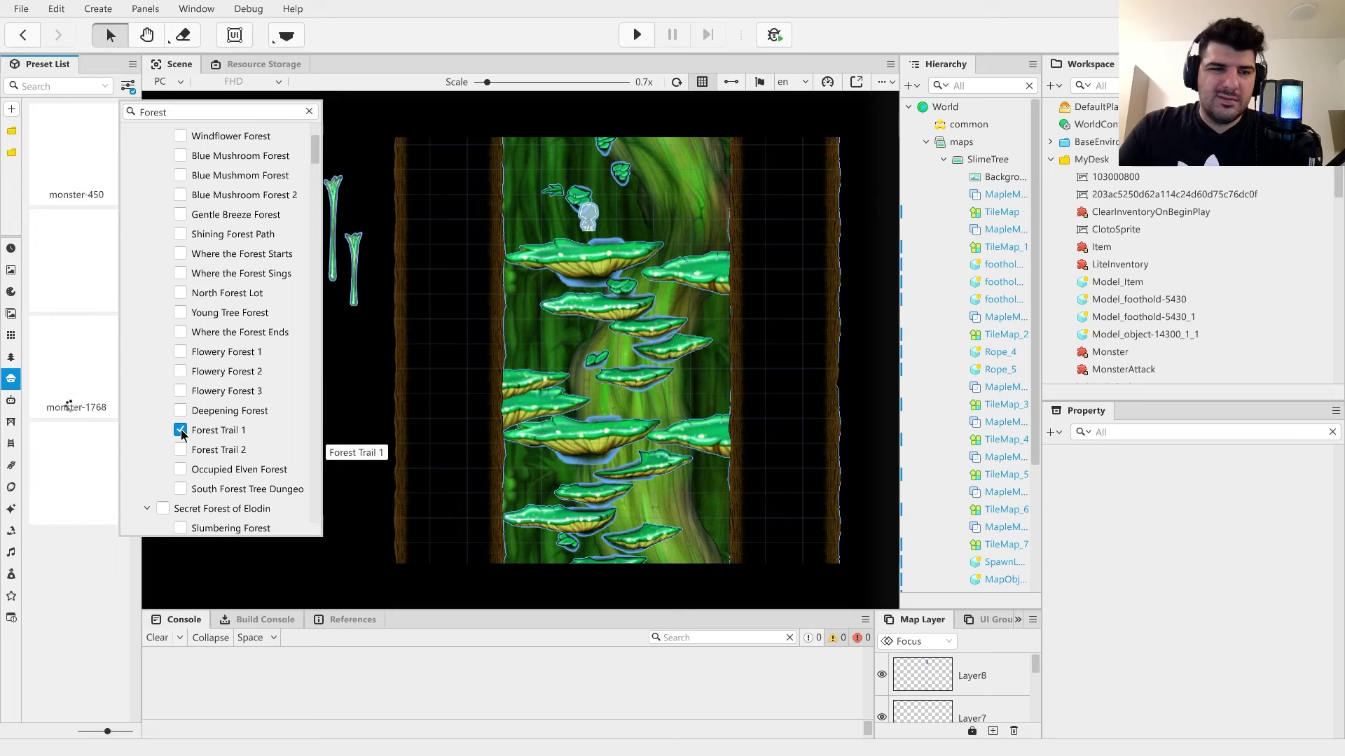
pyautogui.click(181, 430)
pyautogui.doubleClick(262, 113)
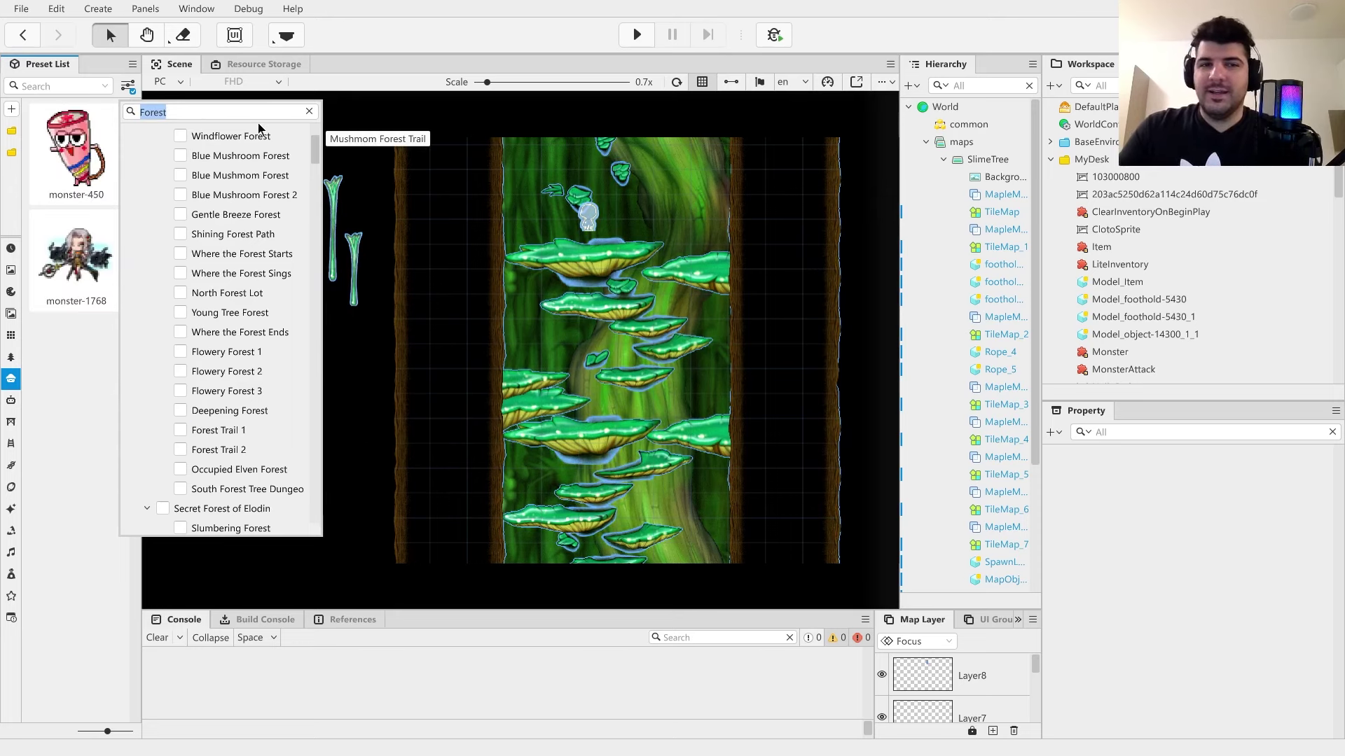
pyautogui.scroll(1, 226, 240)
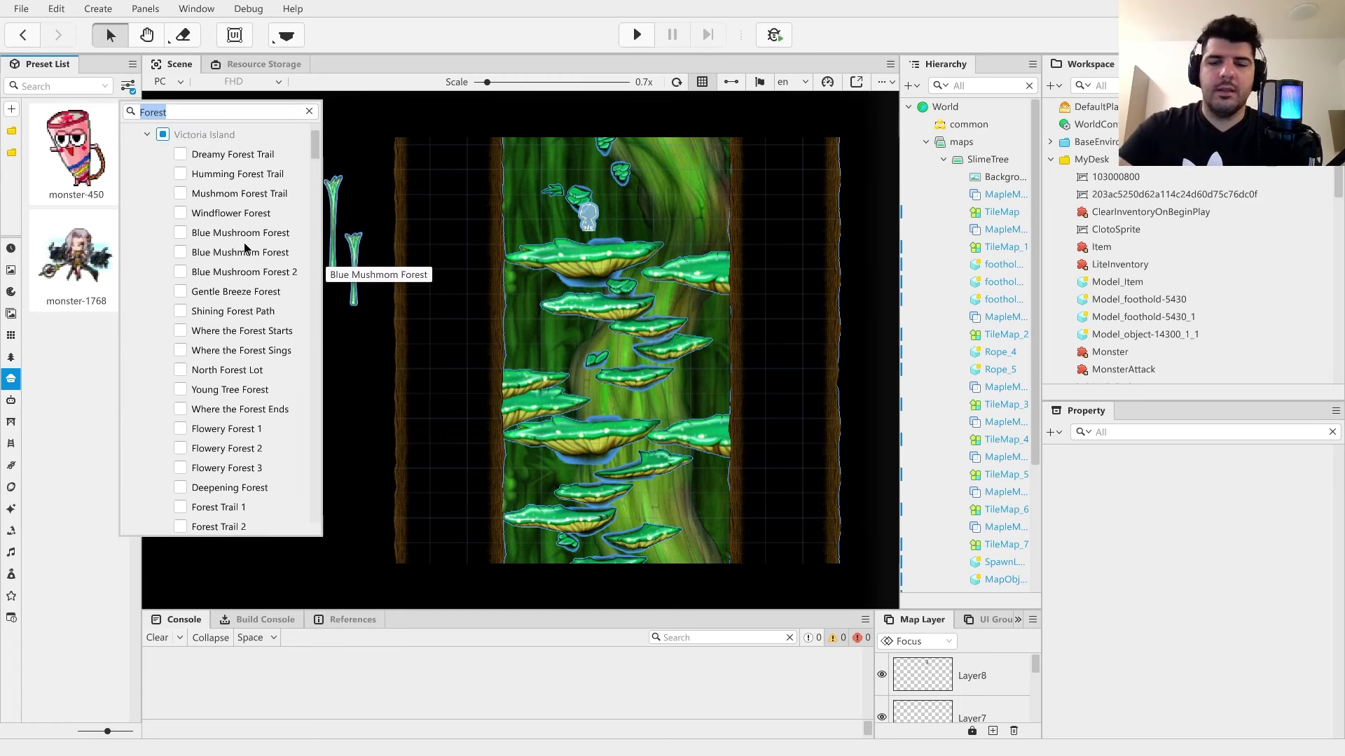
# - Search the monster presets by the name Slime, then clear the search
pyautogui.click(20, 379)
pyautogui.click(52, 86)
pyautogui.press('capslock')
pyautogui.write('S')
pyautogui.press('capslock')
pyautogui.write('lime')
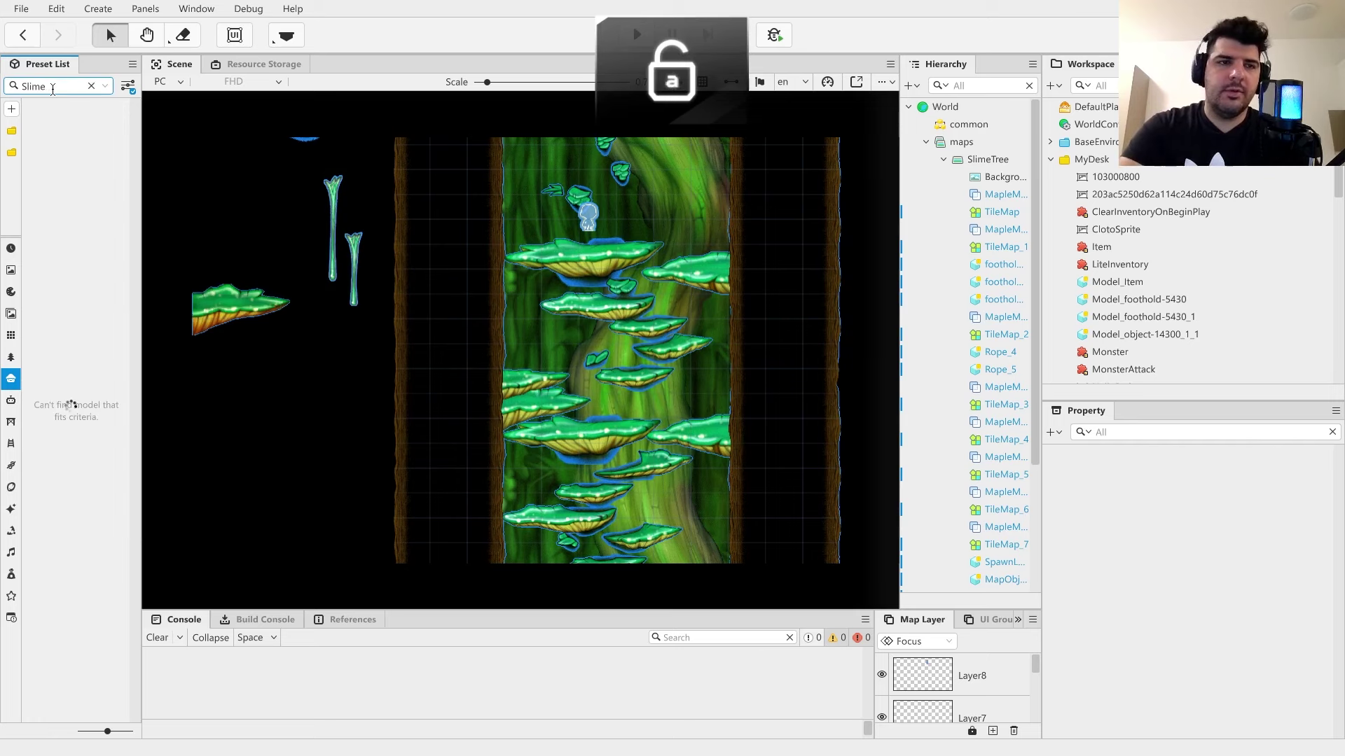
pyautogui.click(91, 86)
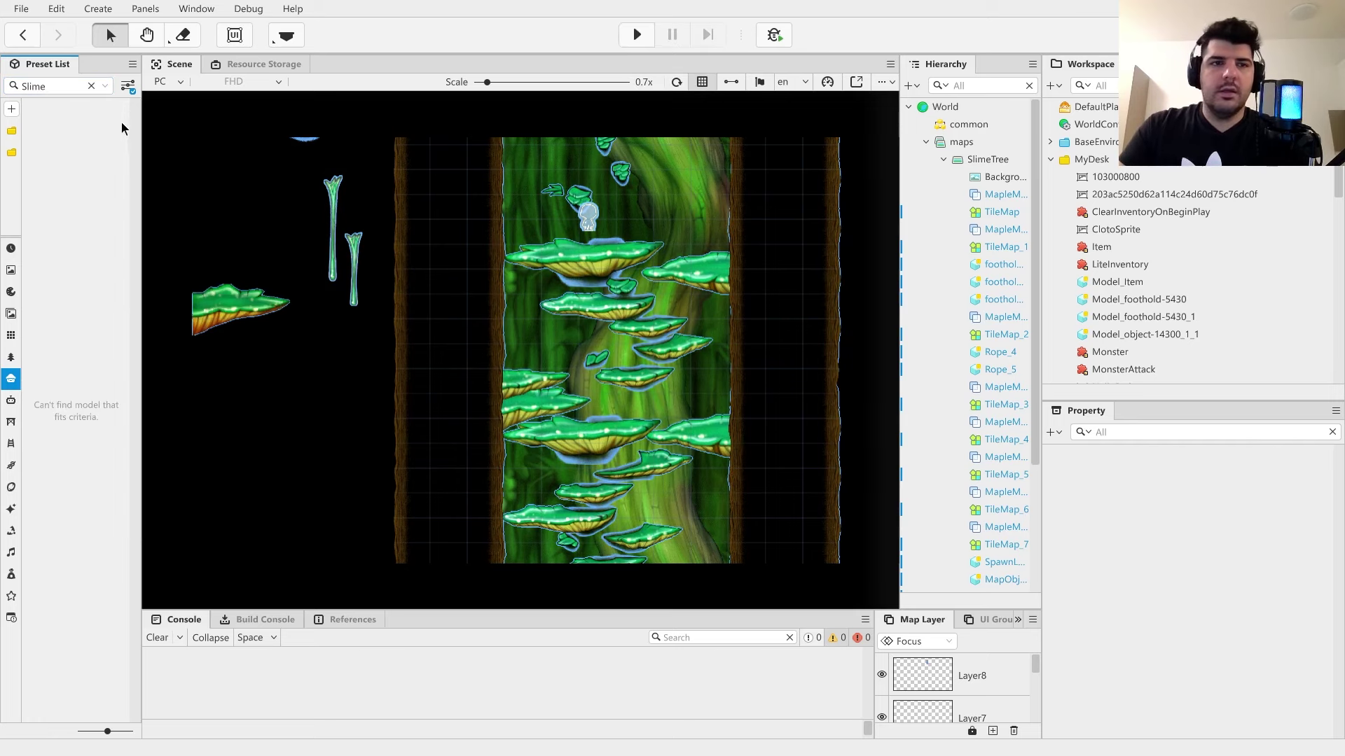
# - Search the MSW sprite resources in Resource Storage for Slime
pyautogui.click(273, 68)
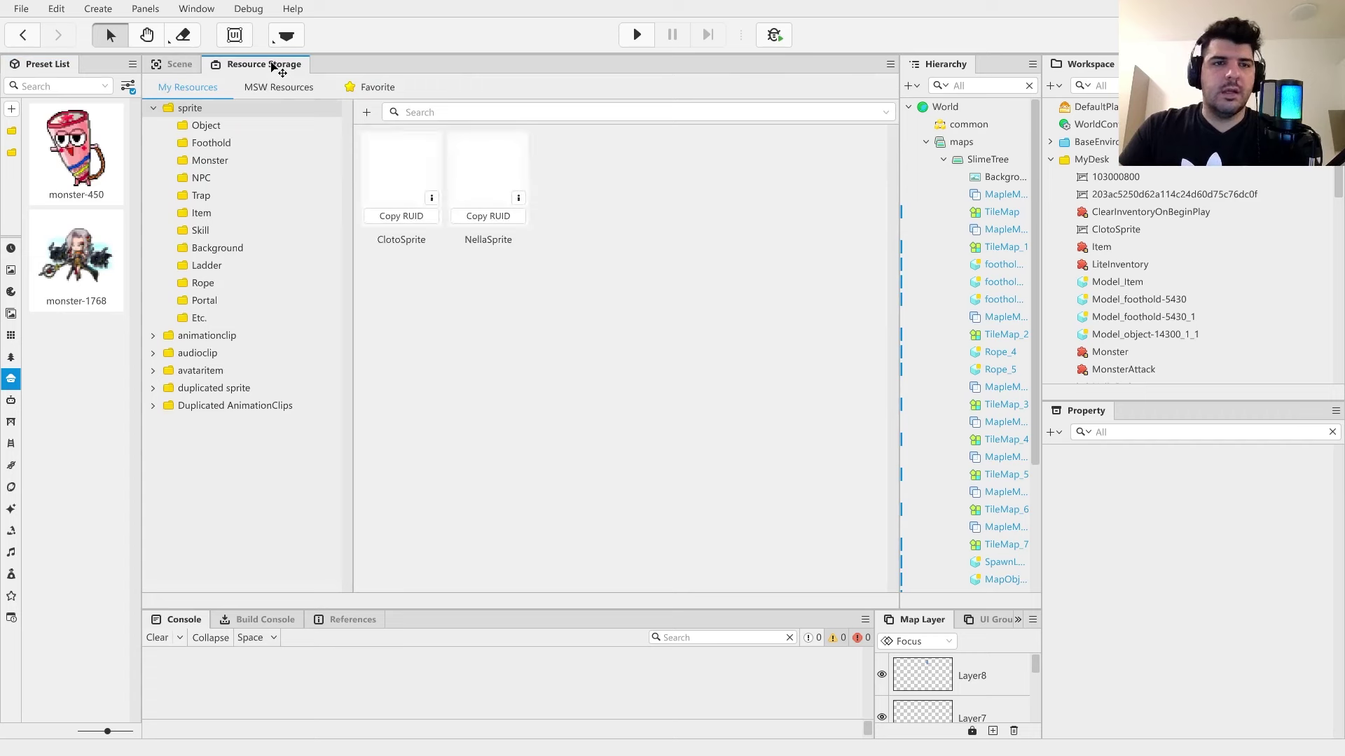
pyautogui.click(194, 8)
pyautogui.moveTo(161, 9)
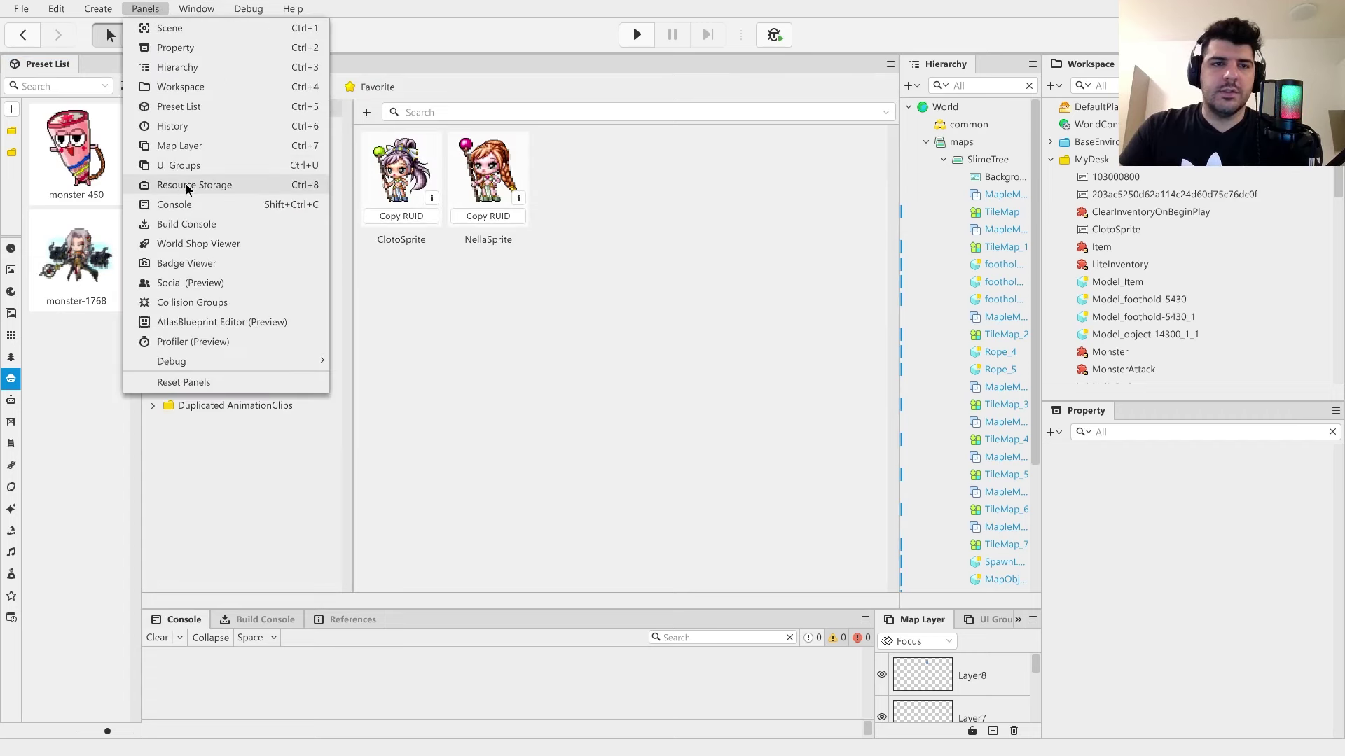
pyautogui.click(358, 80)
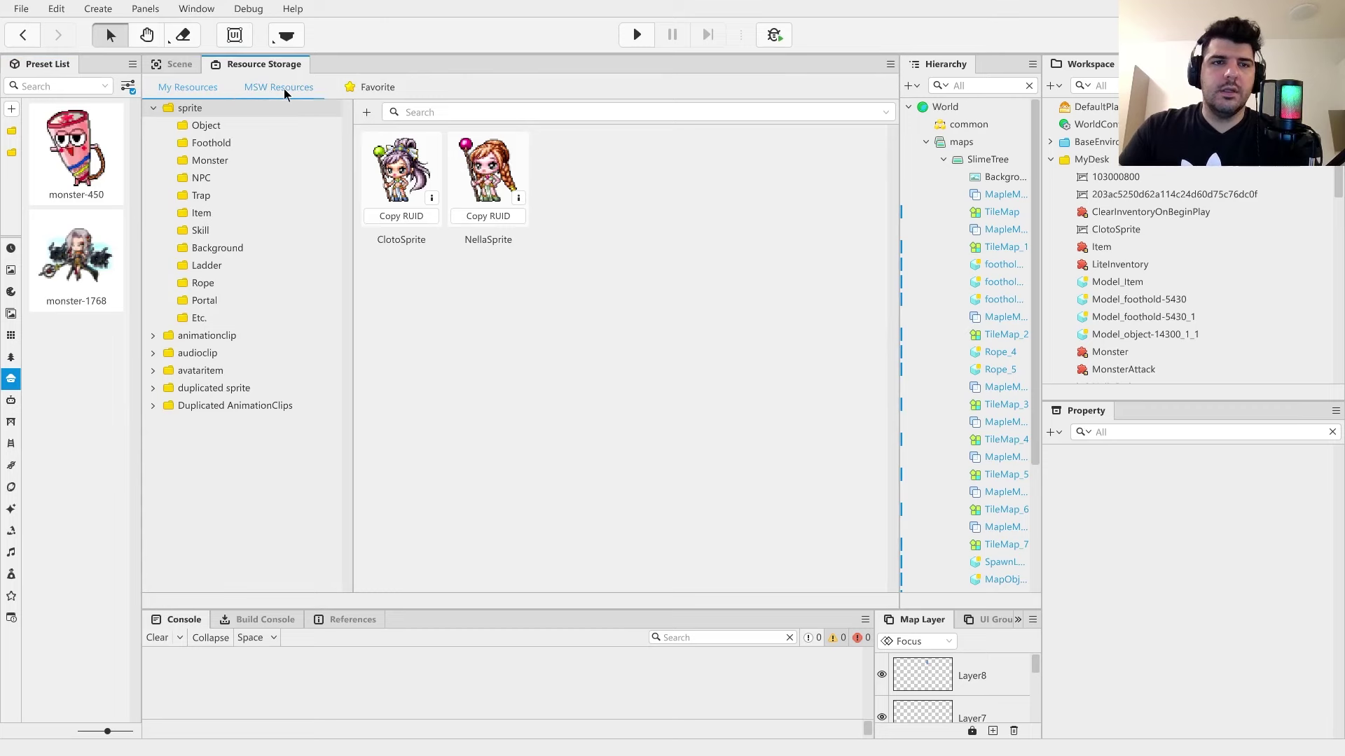
pyautogui.click(284, 88)
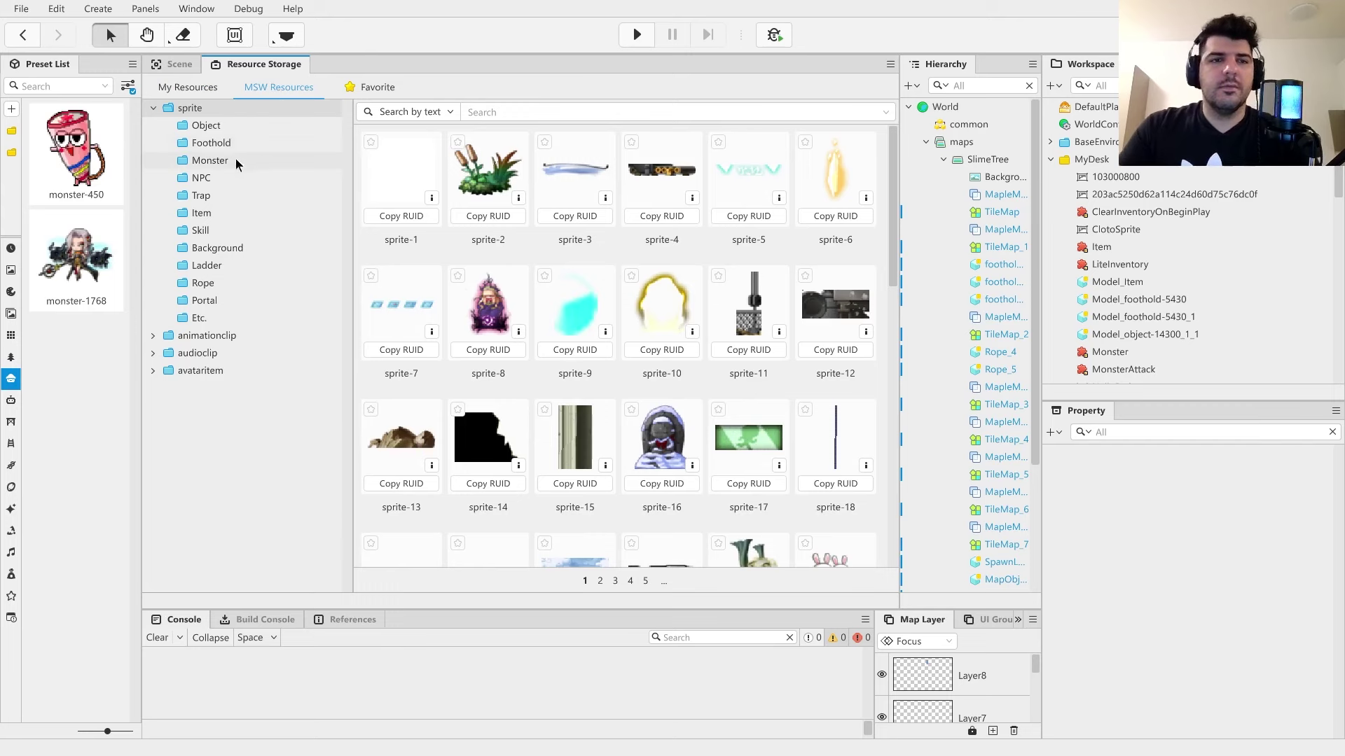
pyautogui.click(561, 112)
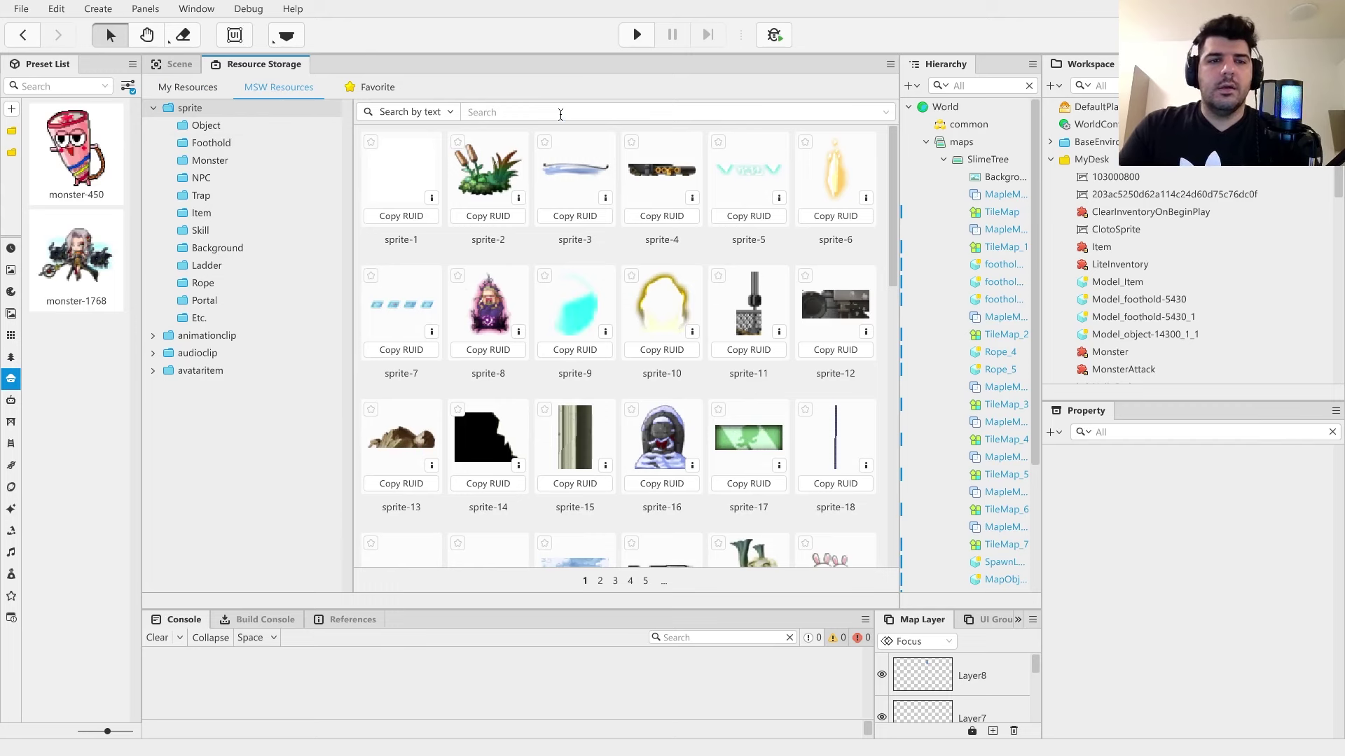
pyautogui.press('capslock')
pyautogui.write('Slime')
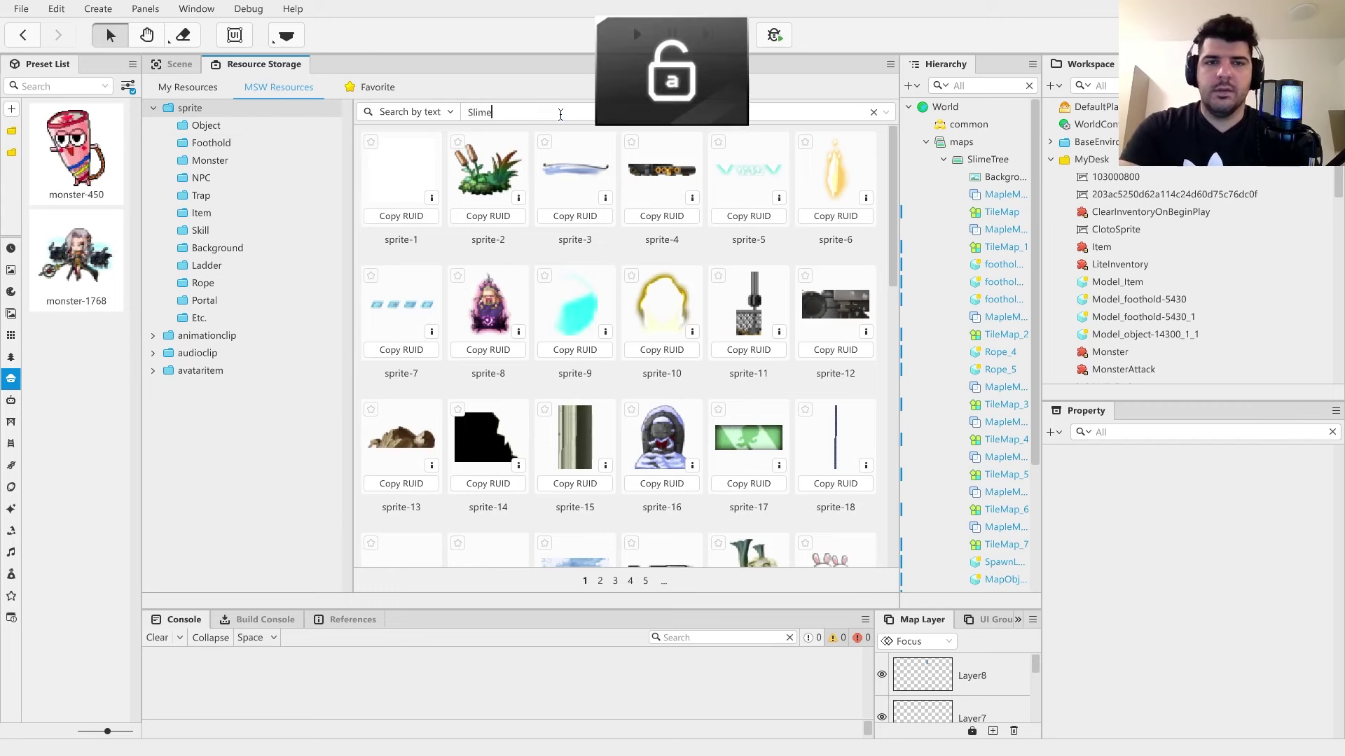
pyautogui.press('Return')
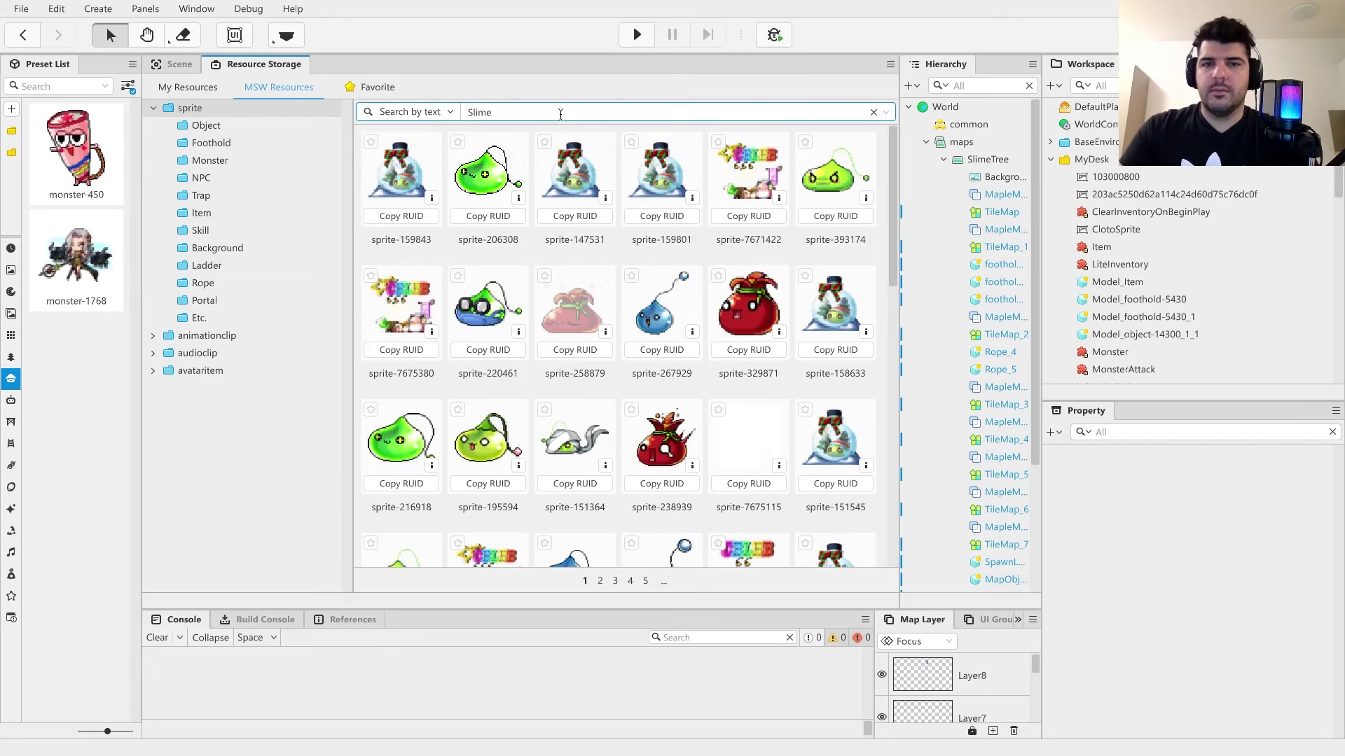
# - Open the details of the green slime sprite-206308 and examine its related tags
pyautogui.click(519, 199)
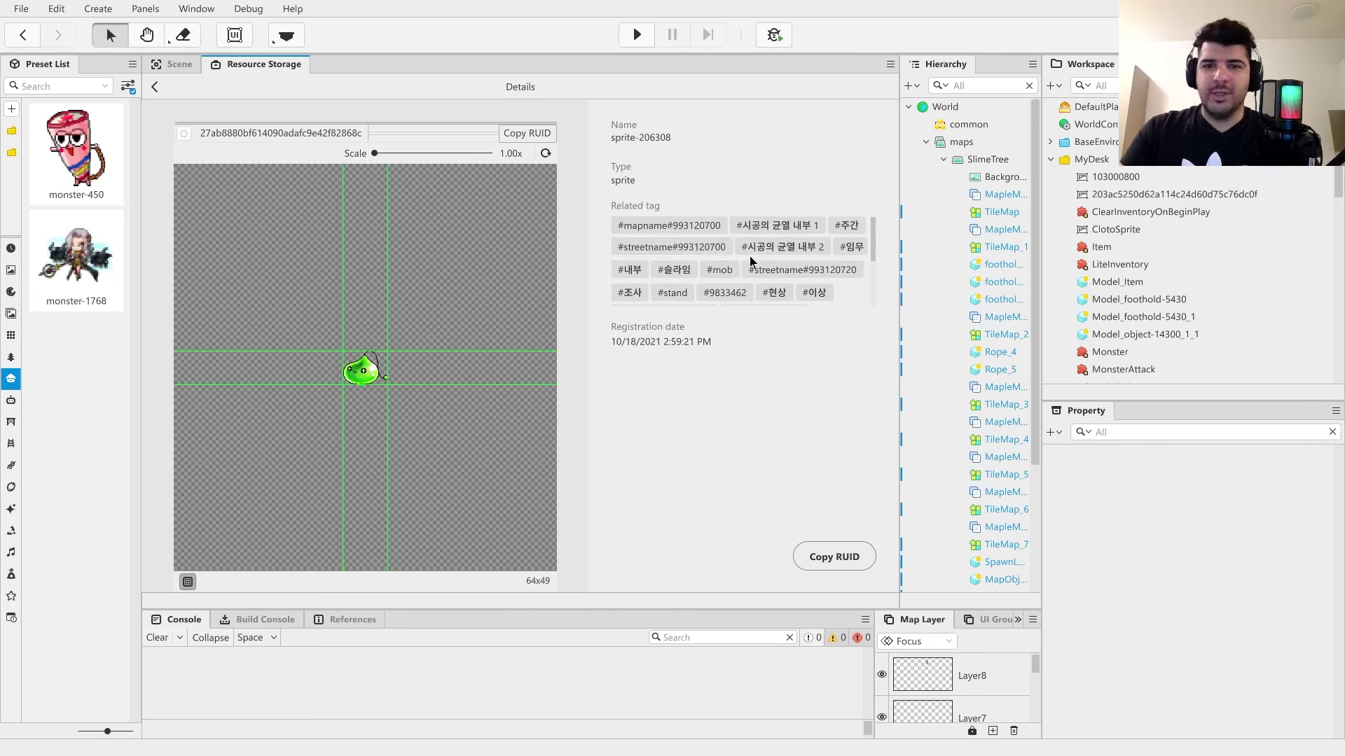
pyautogui.scroll(-1, 819, 266)
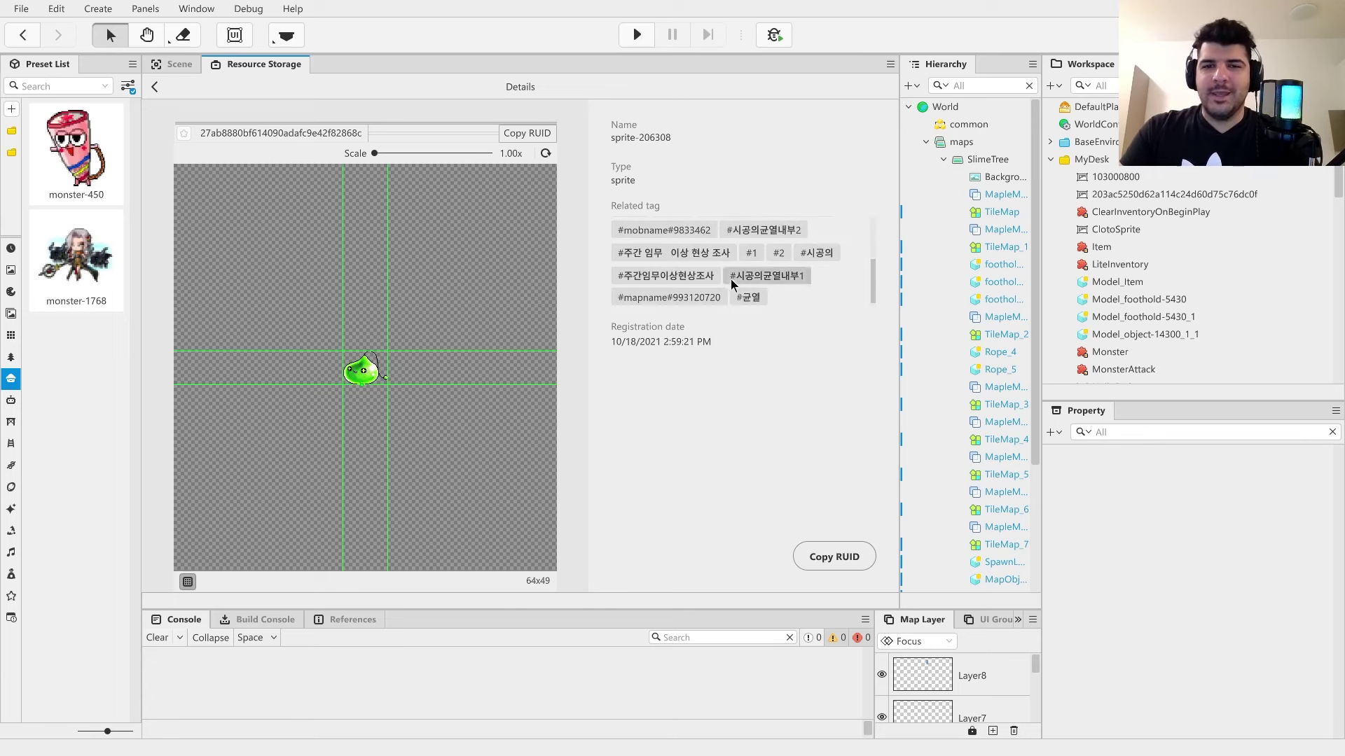
pyautogui.scroll(-1, 778, 284)
pyautogui.scroll(2, 778, 298)
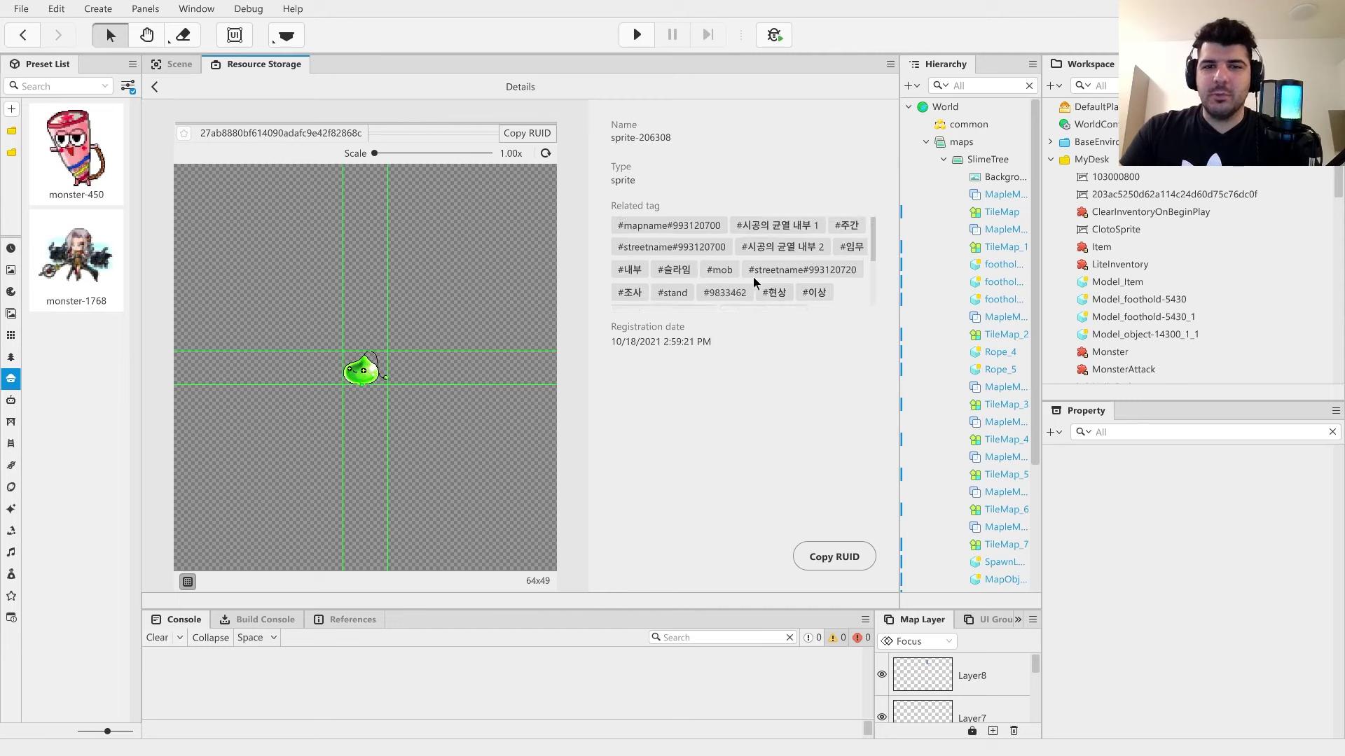
pyautogui.scroll(-2, 805, 250)
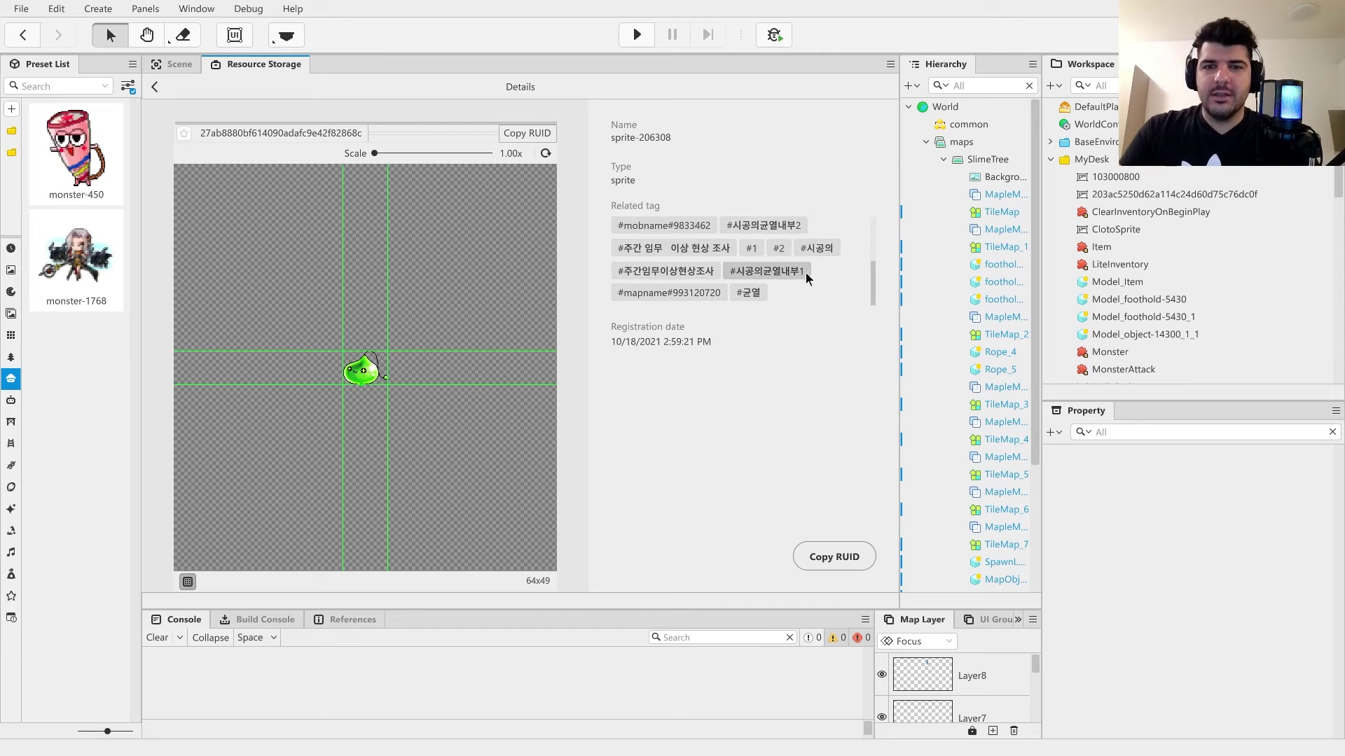
pyautogui.scroll(2, 798, 269)
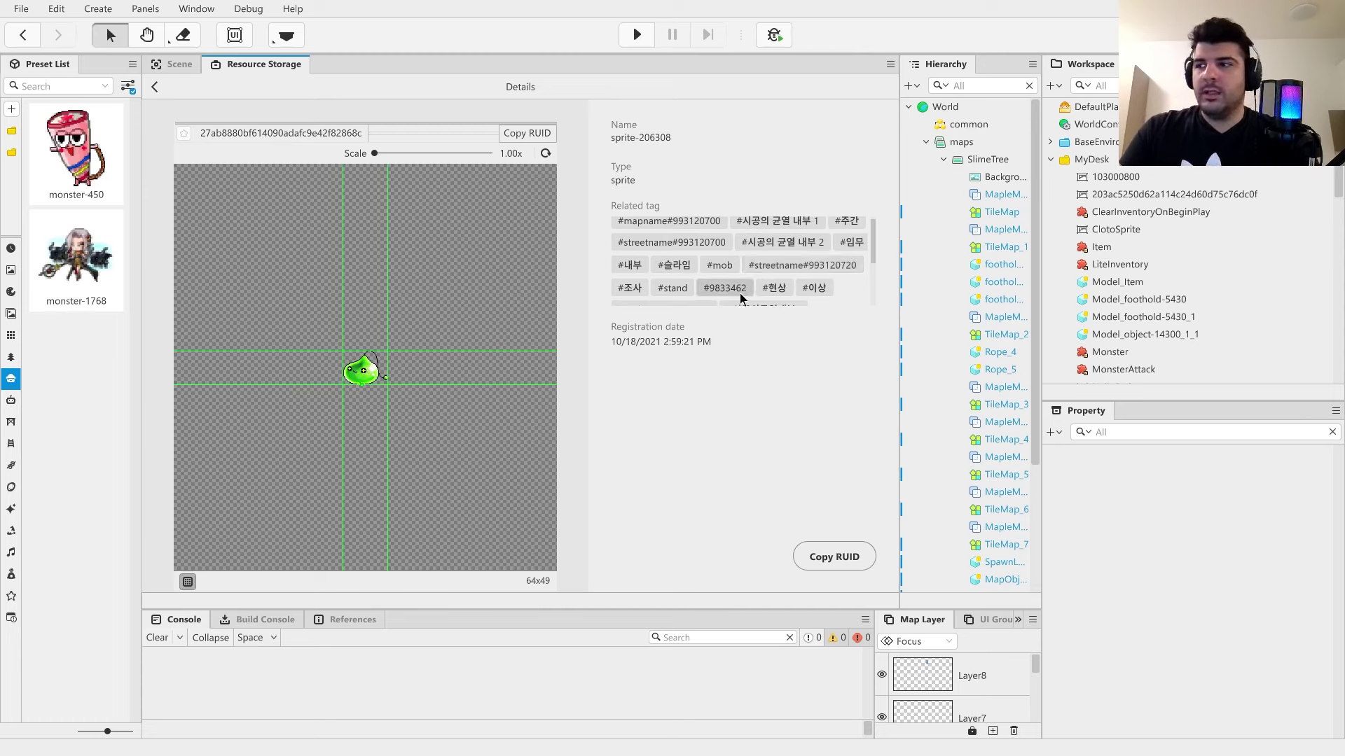
pyautogui.scroll(1, 732, 294)
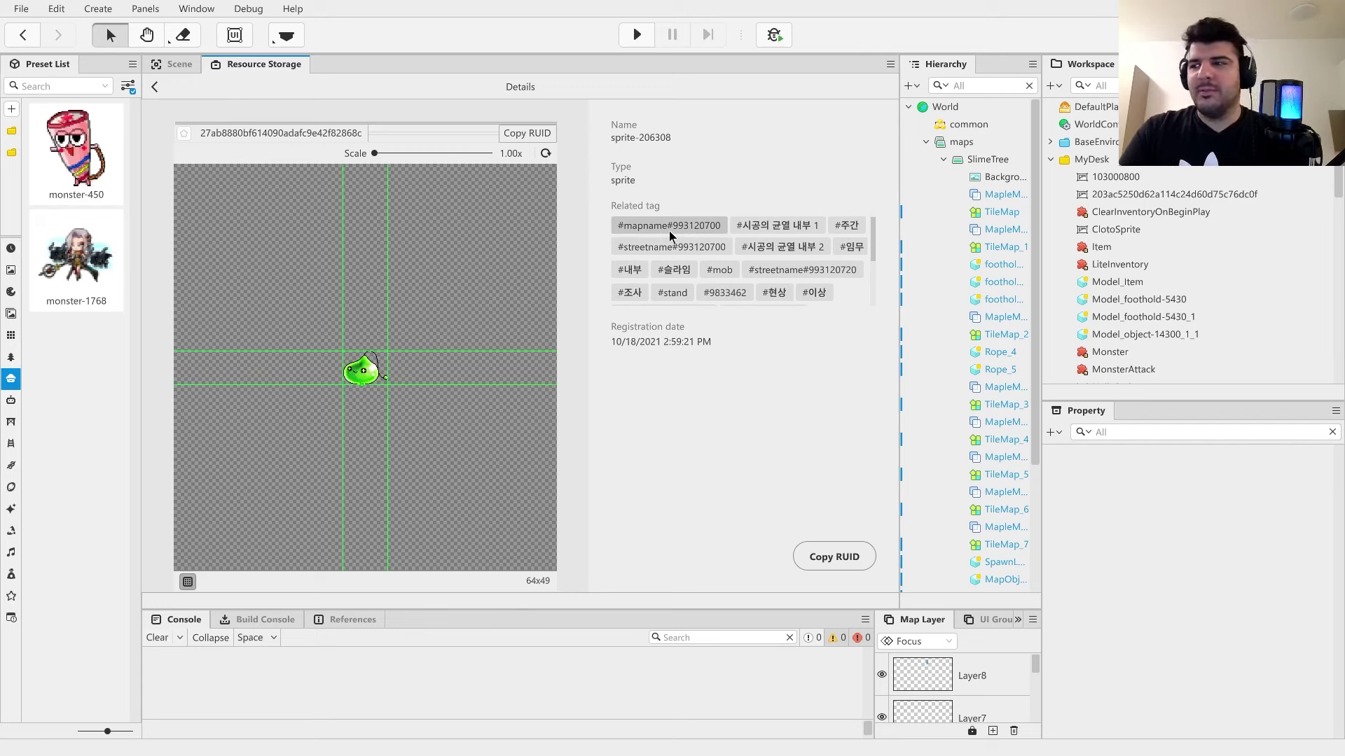
pyautogui.scroll(-3, 670, 266)
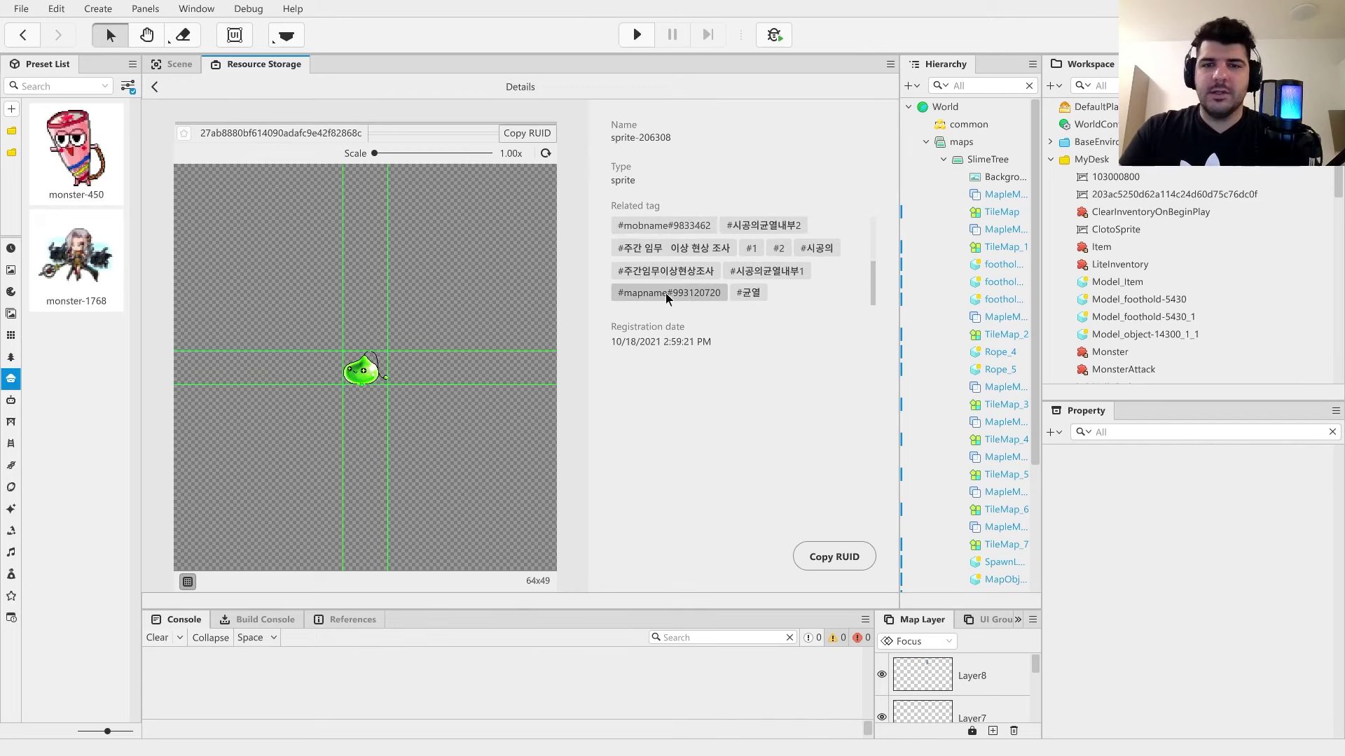
pyautogui.scroll(3, 706, 294)
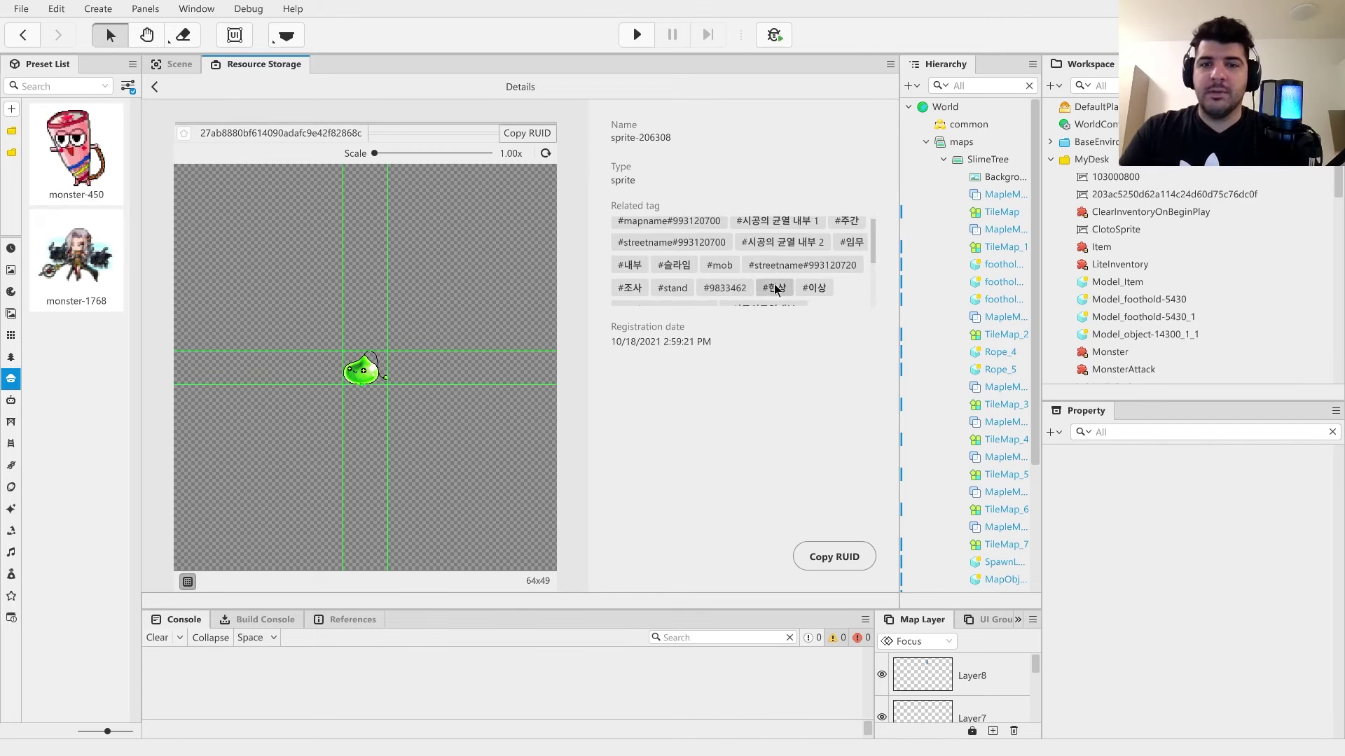
# - Search the resources by the slime's #9833462 tag and play the matching audioclip-8119
pyautogui.click(733, 287)
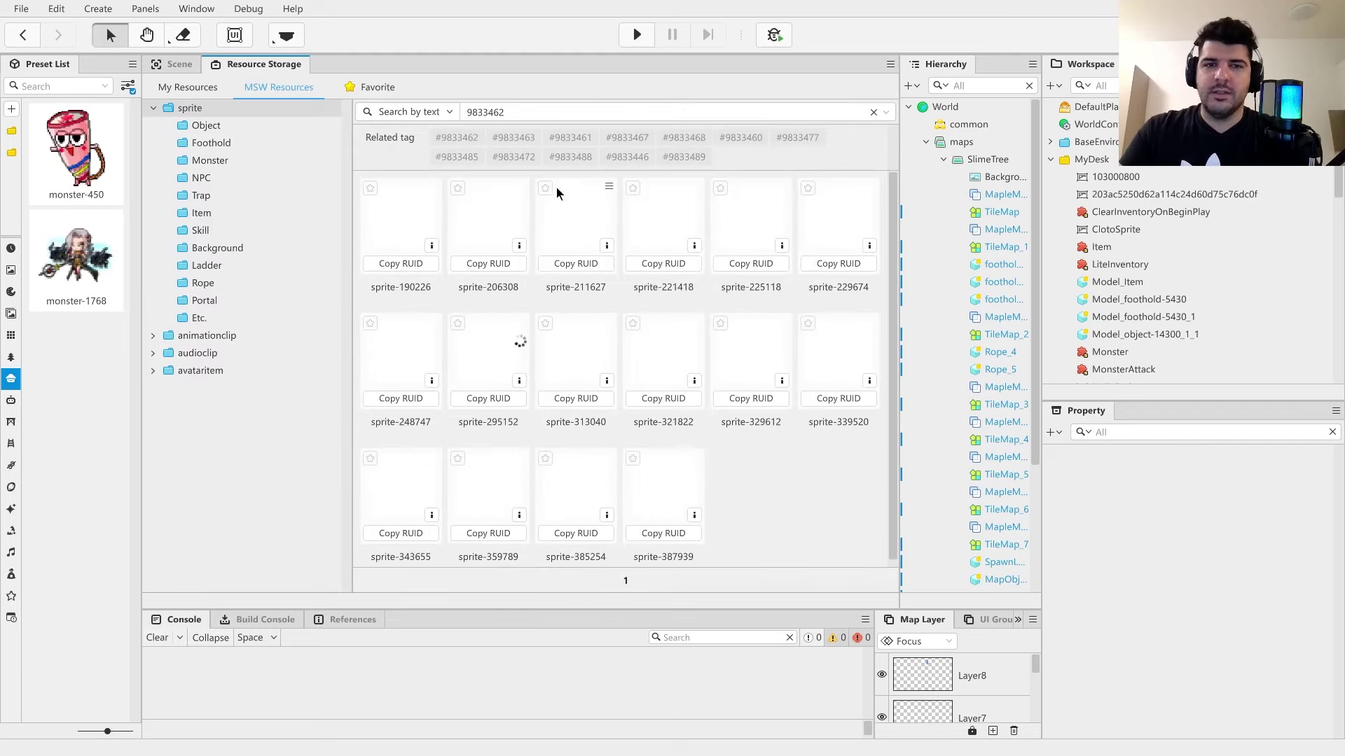
pyautogui.click(531, 109)
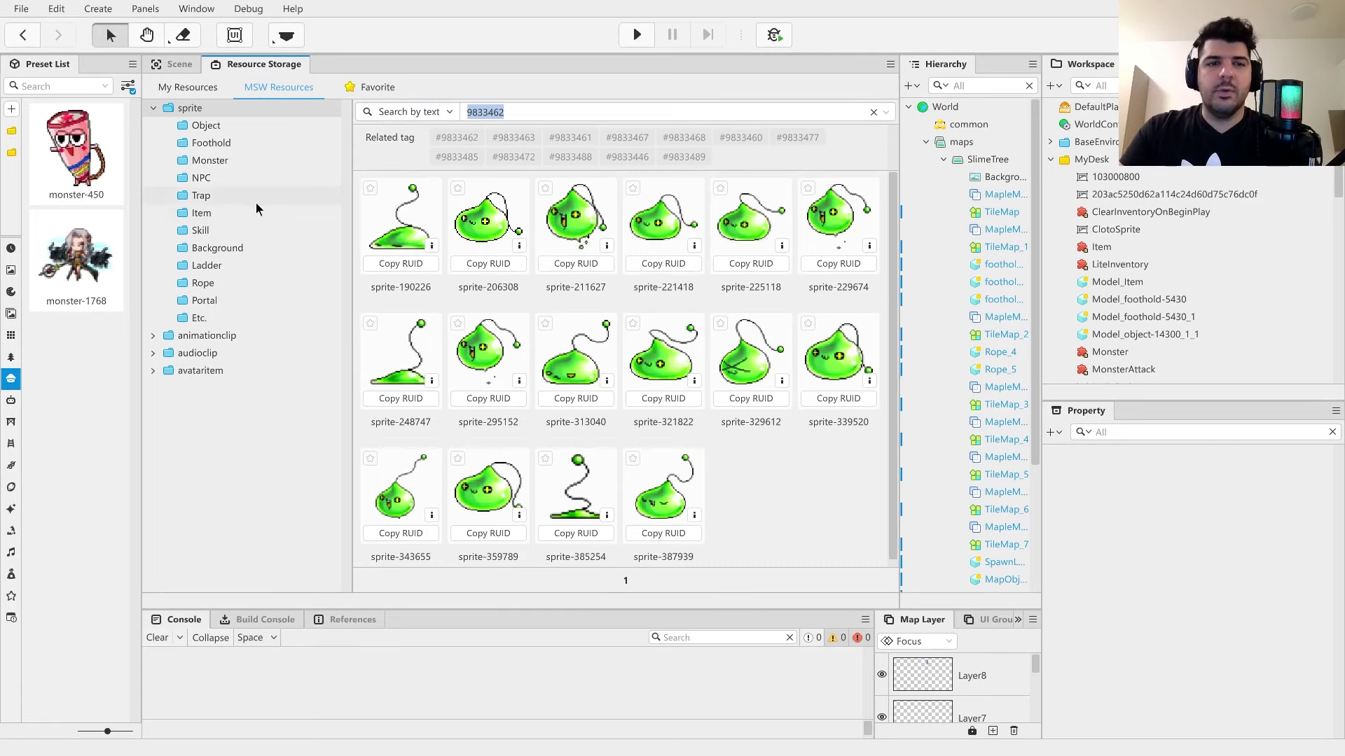
pyautogui.click(207, 351)
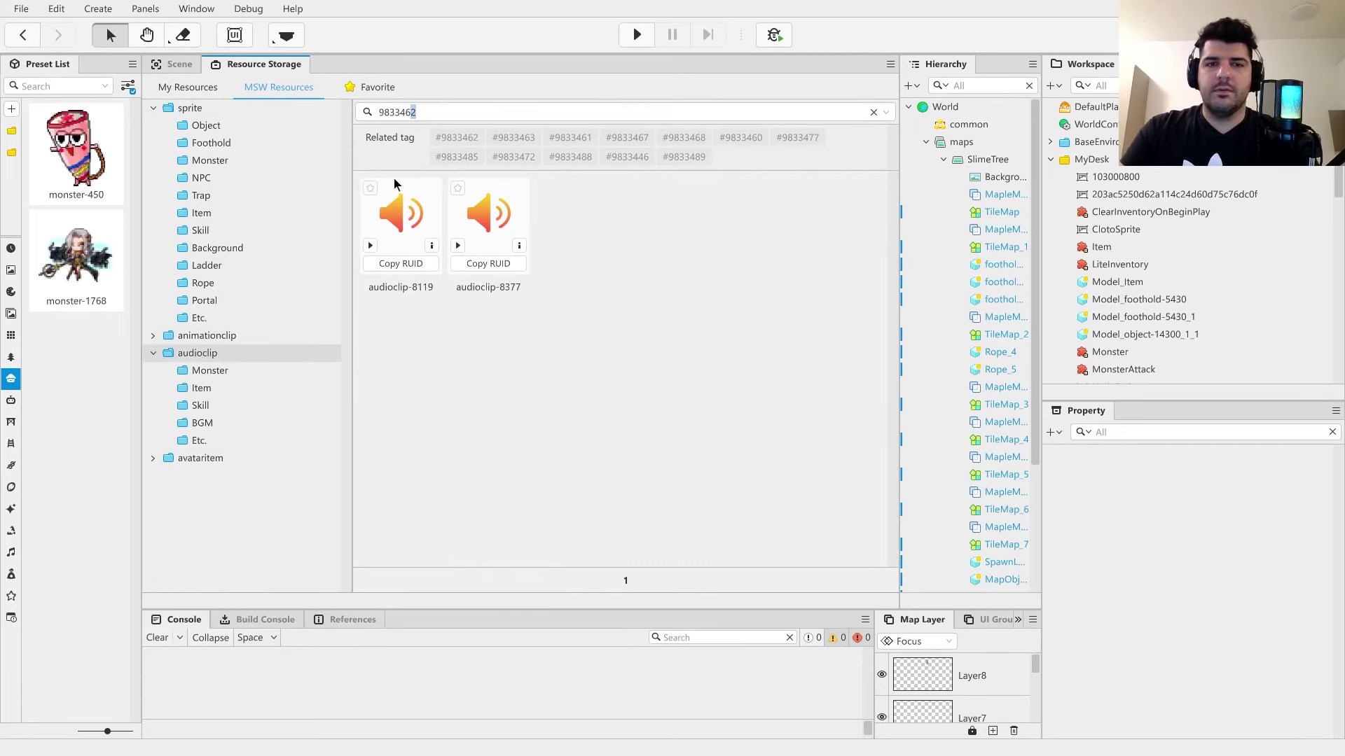
pyautogui.click(369, 245)
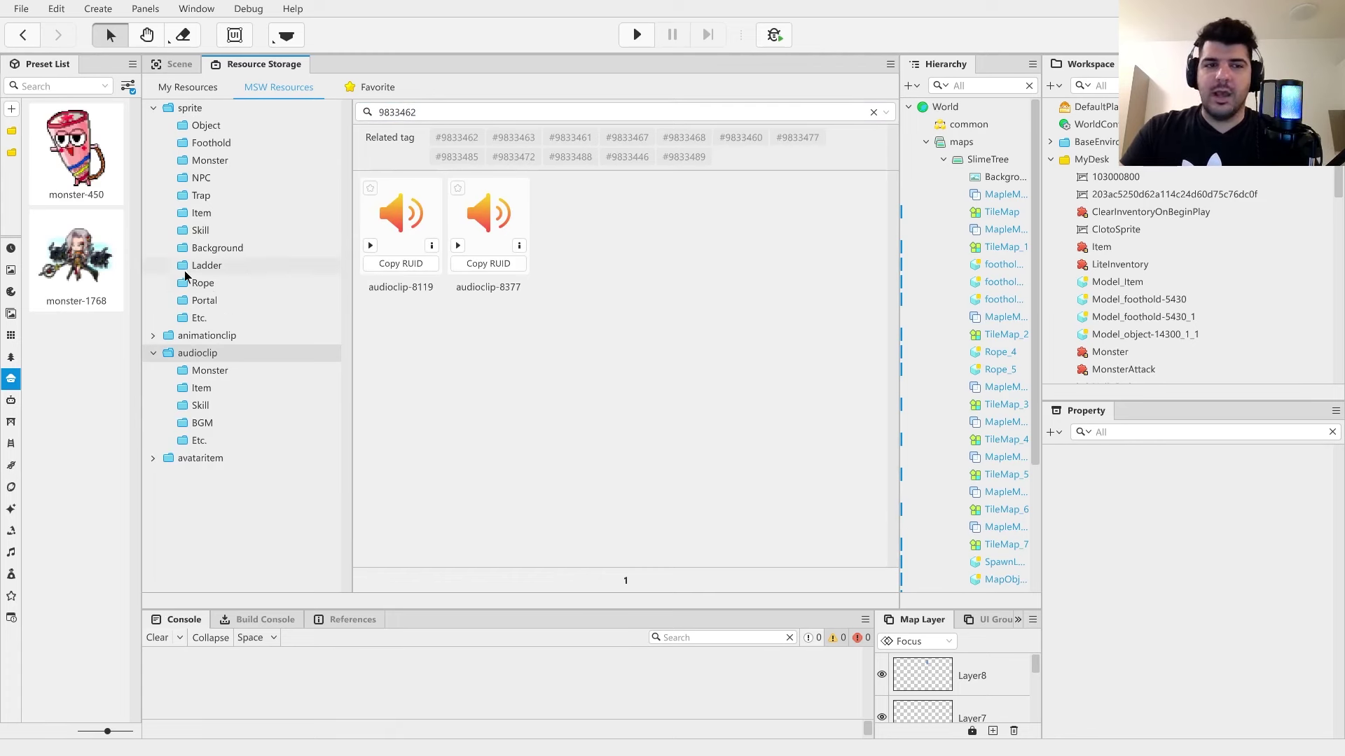
# - Review the animation clips matching 9833462 and return to the matching sprites
pyautogui.click(238, 111)
pyautogui.click(228, 331)
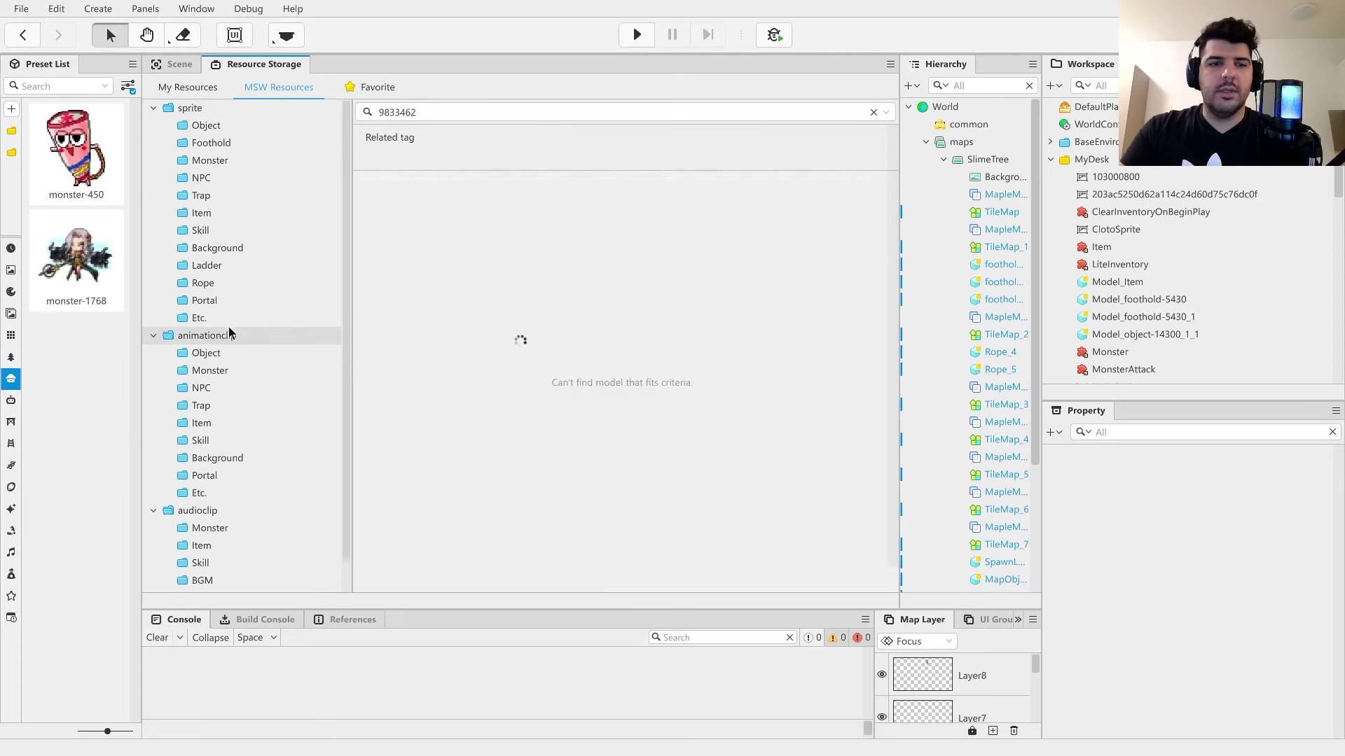
pyautogui.moveTo(427, 112); pyautogui.dragTo(394, 112)
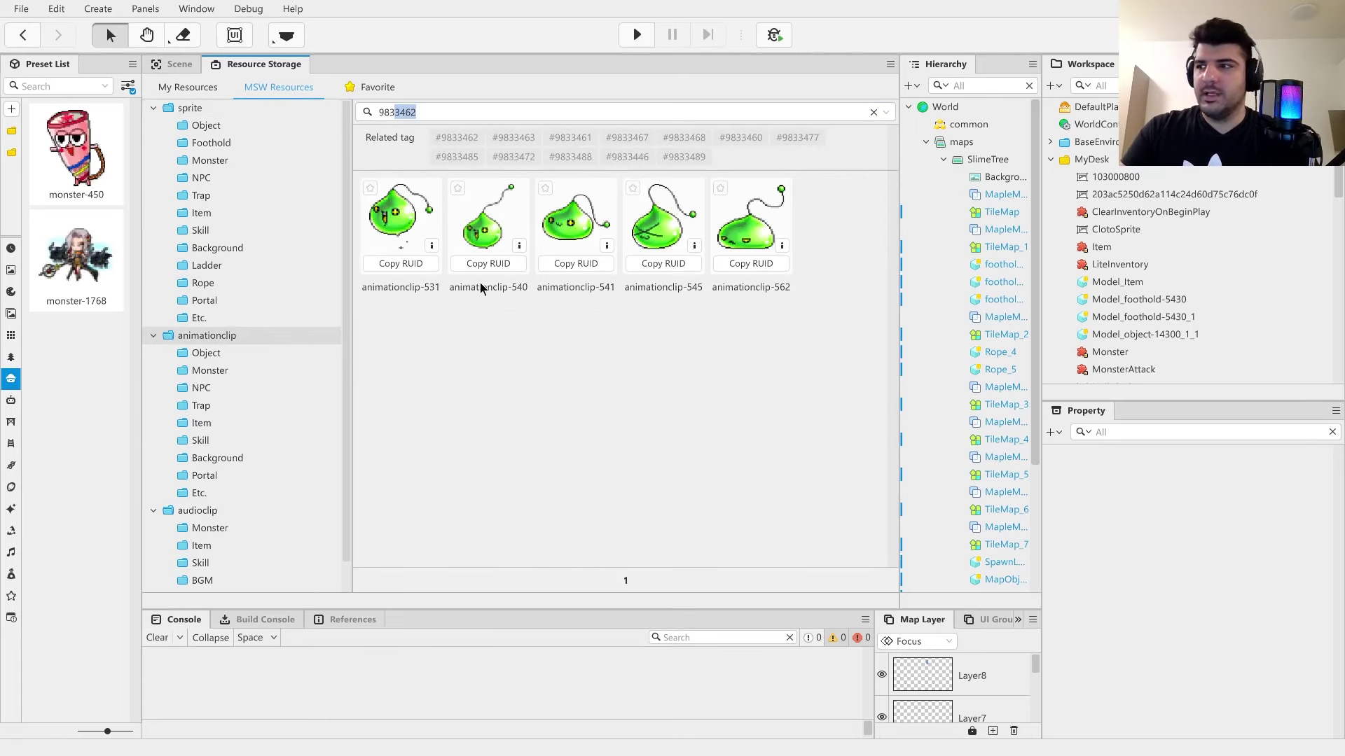
pyautogui.click(218, 110)
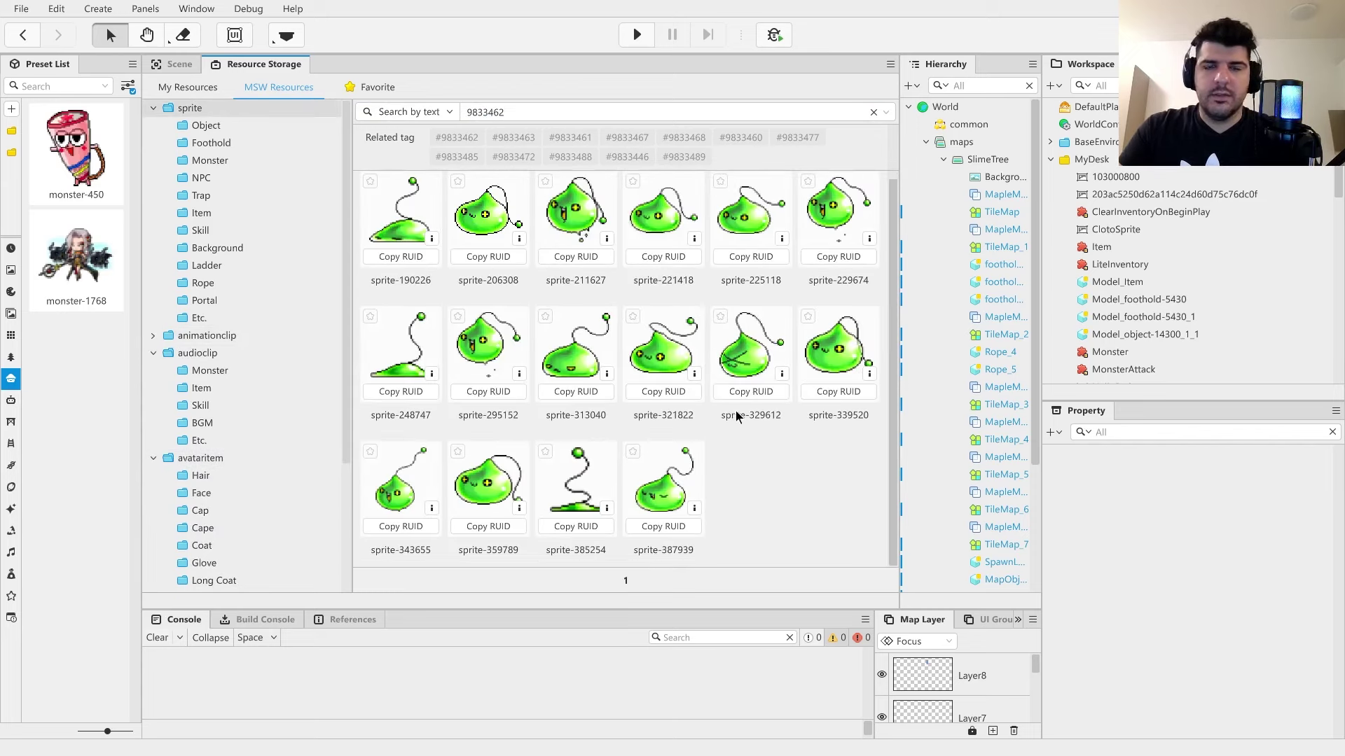
pyautogui.scroll(1, 601, 292)
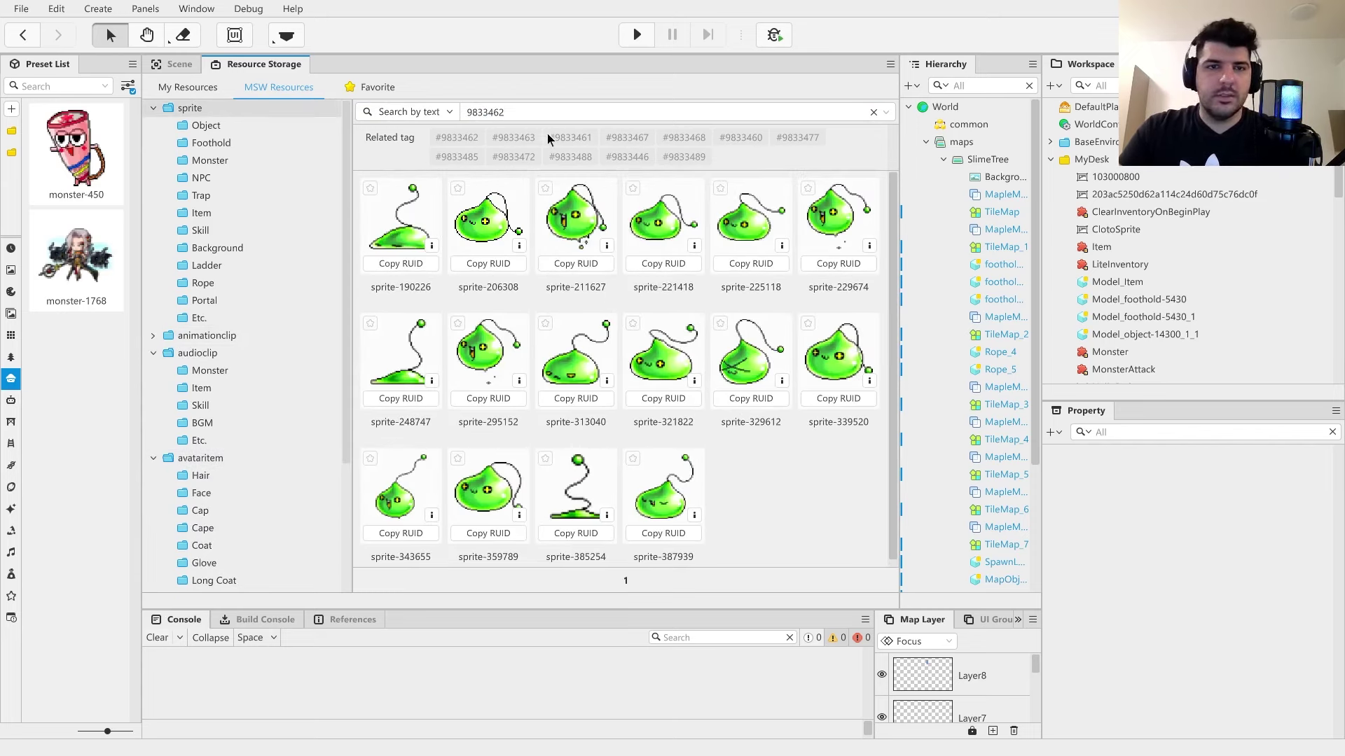
# - Search the monster presets for the slime ID 9833462 and select all maps in the preset filter
pyautogui.moveTo(526, 113); pyautogui.dragTo(438, 99)
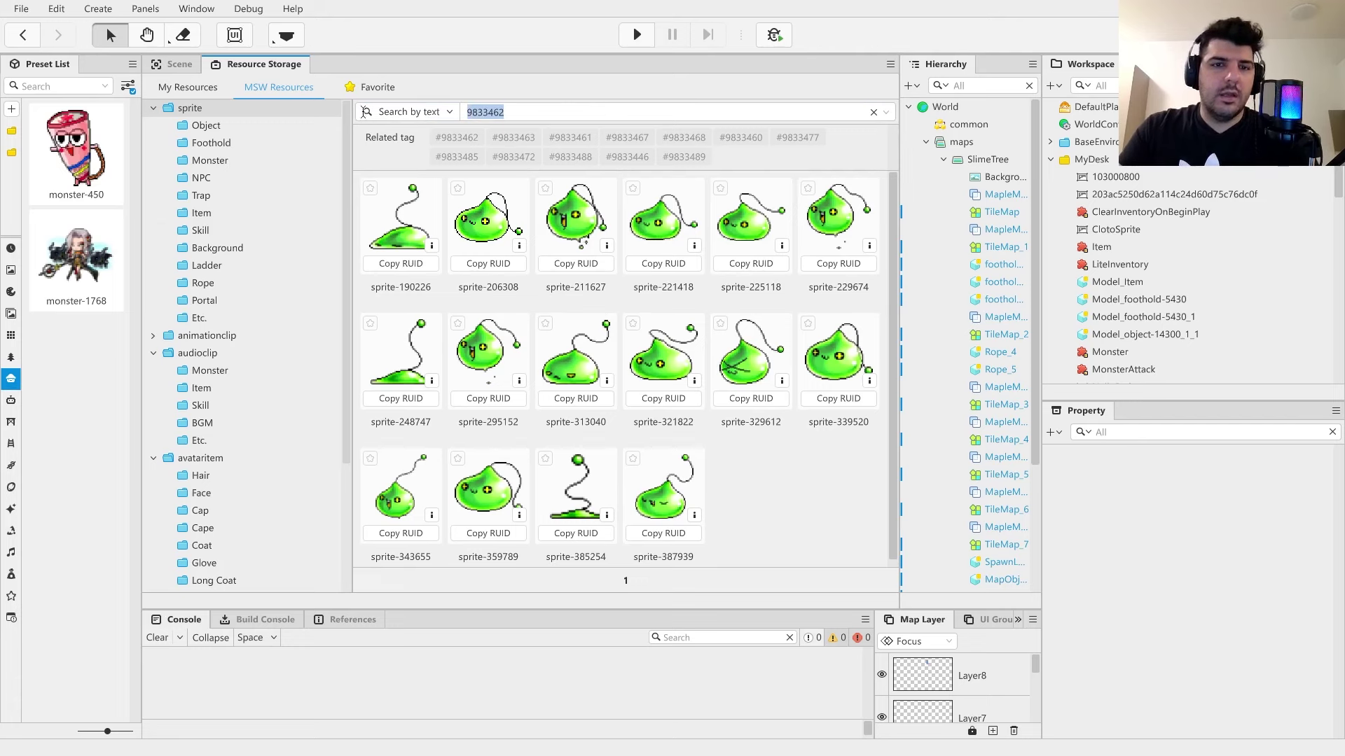
pyautogui.click(73, 86)
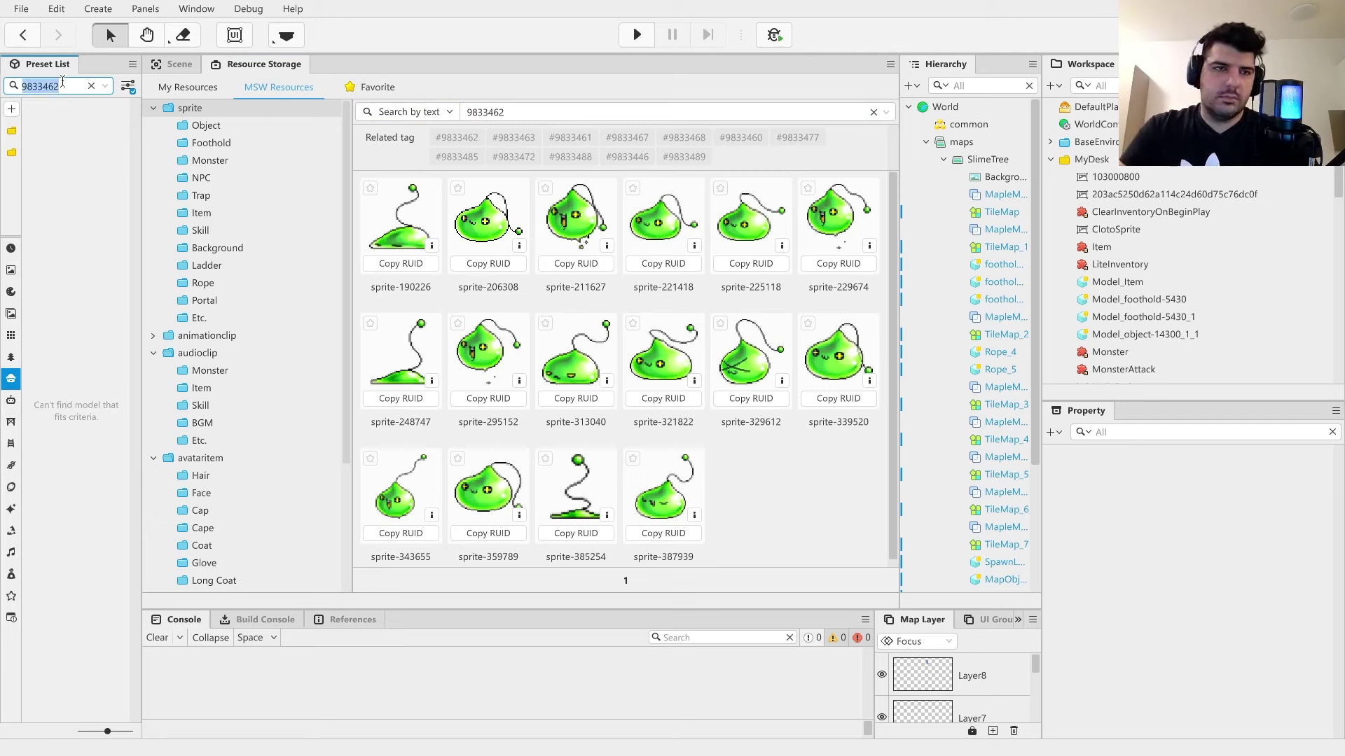
pyautogui.click(128, 85)
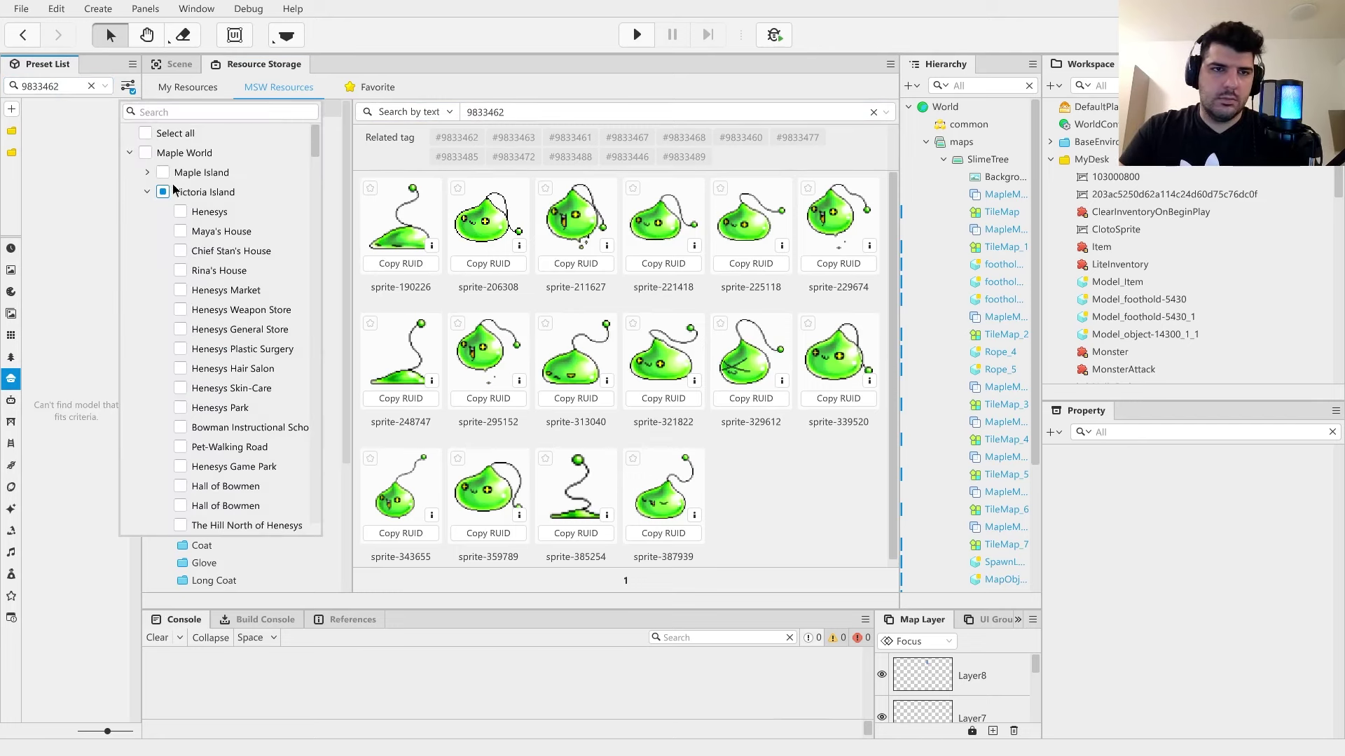
pyautogui.click(145, 133)
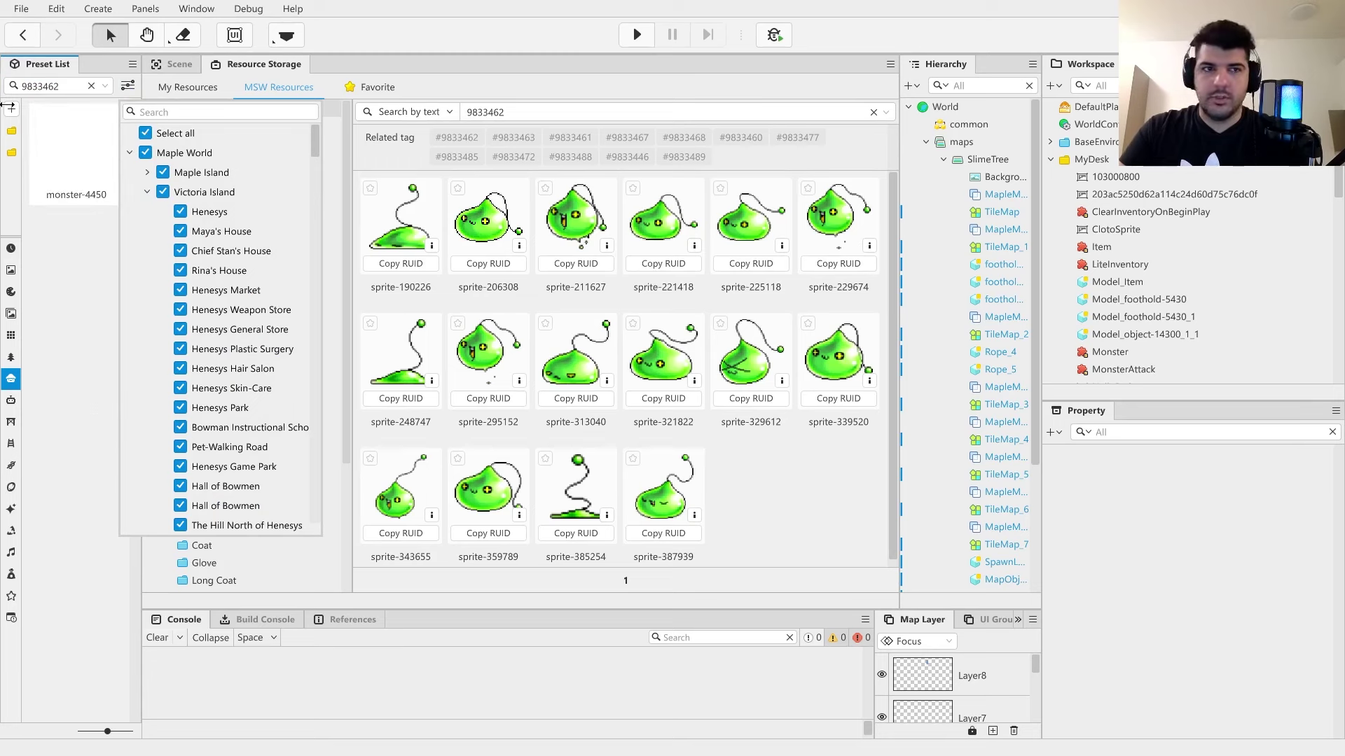
# - Place the monster-4450 slime preset beside the spawn point above the upper mushroom platform and play-test attacking it
pyautogui.doubleClick(72, 85)
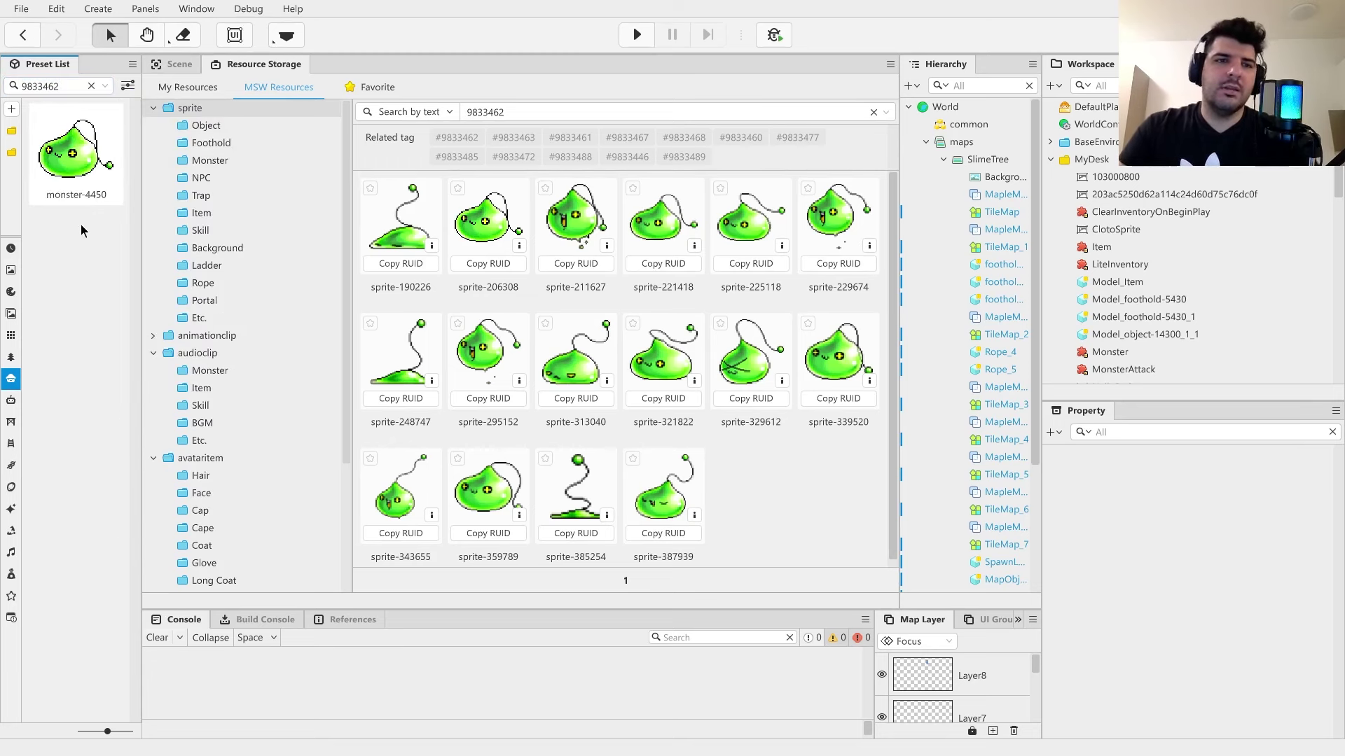
pyautogui.click(71, 166)
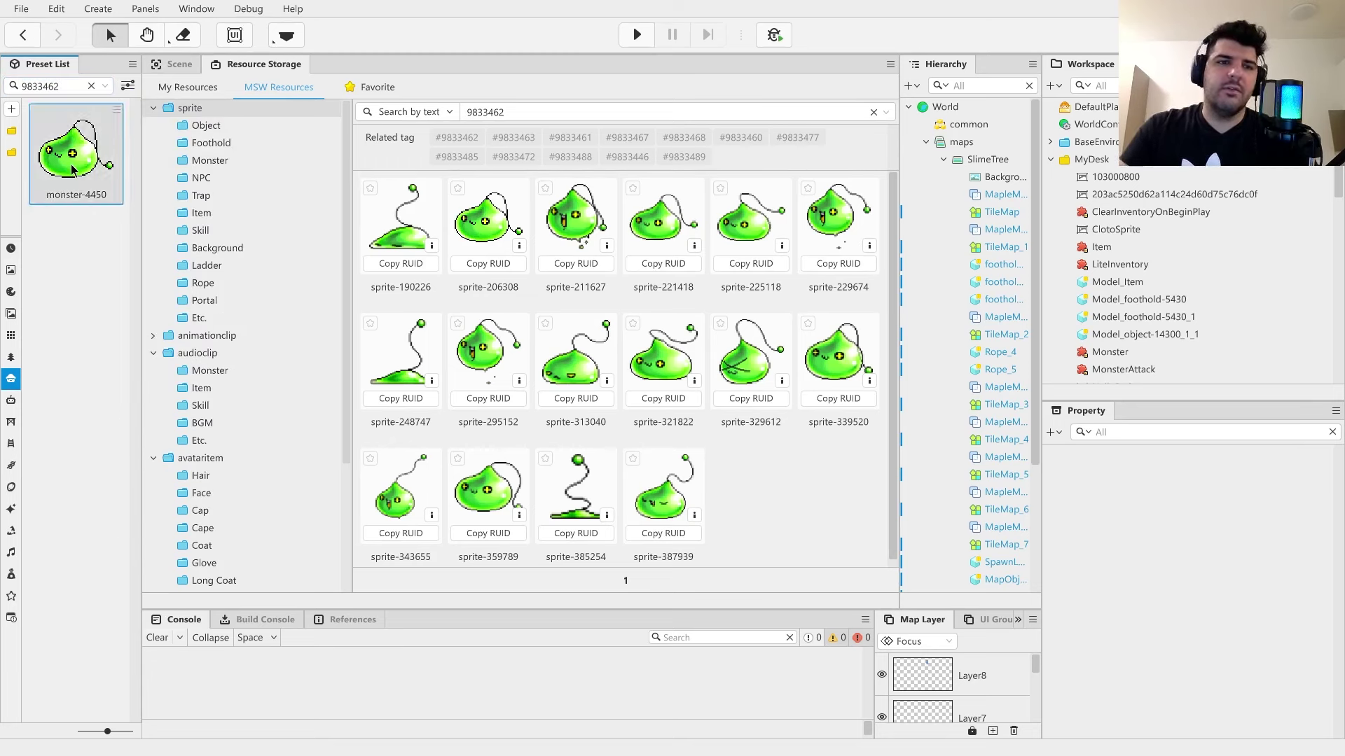
pyautogui.click(175, 66)
pyautogui.moveTo(453, 196); pyautogui.dragTo(657, 199)
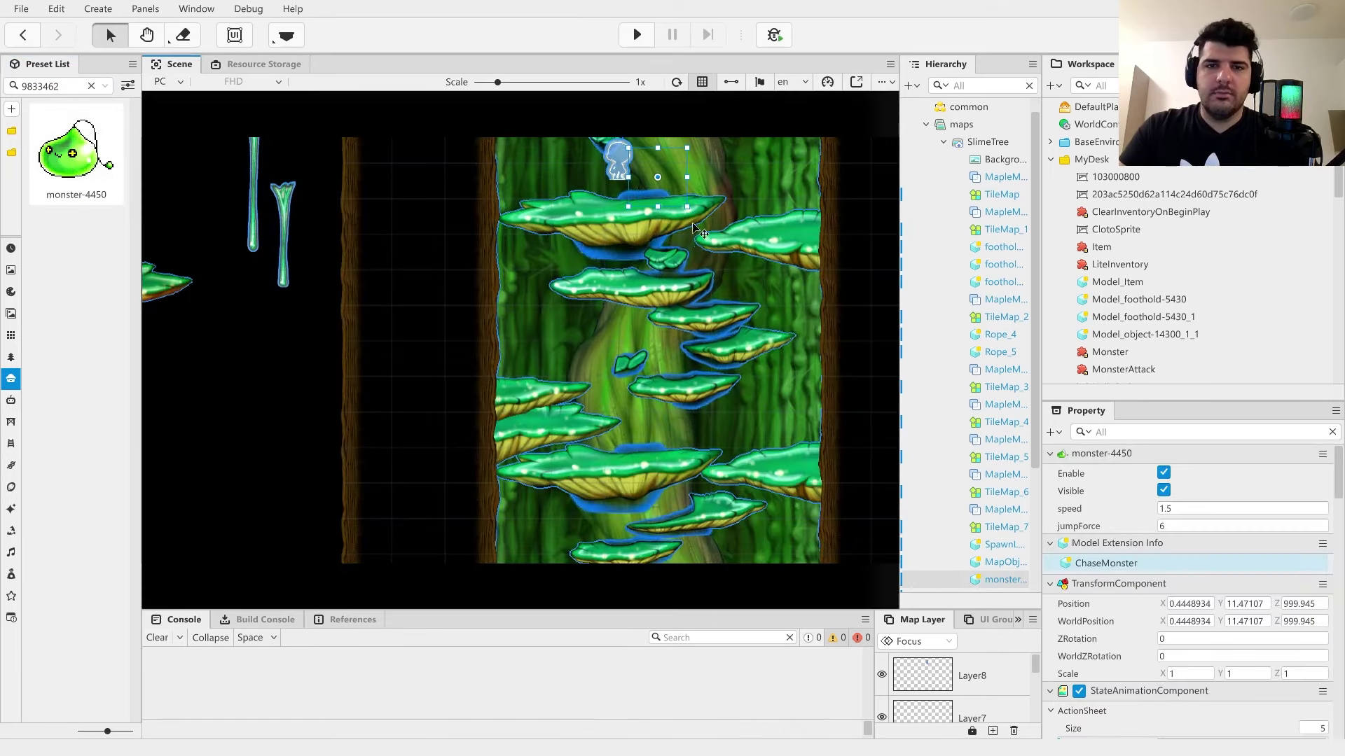
pyautogui.click(635, 37)
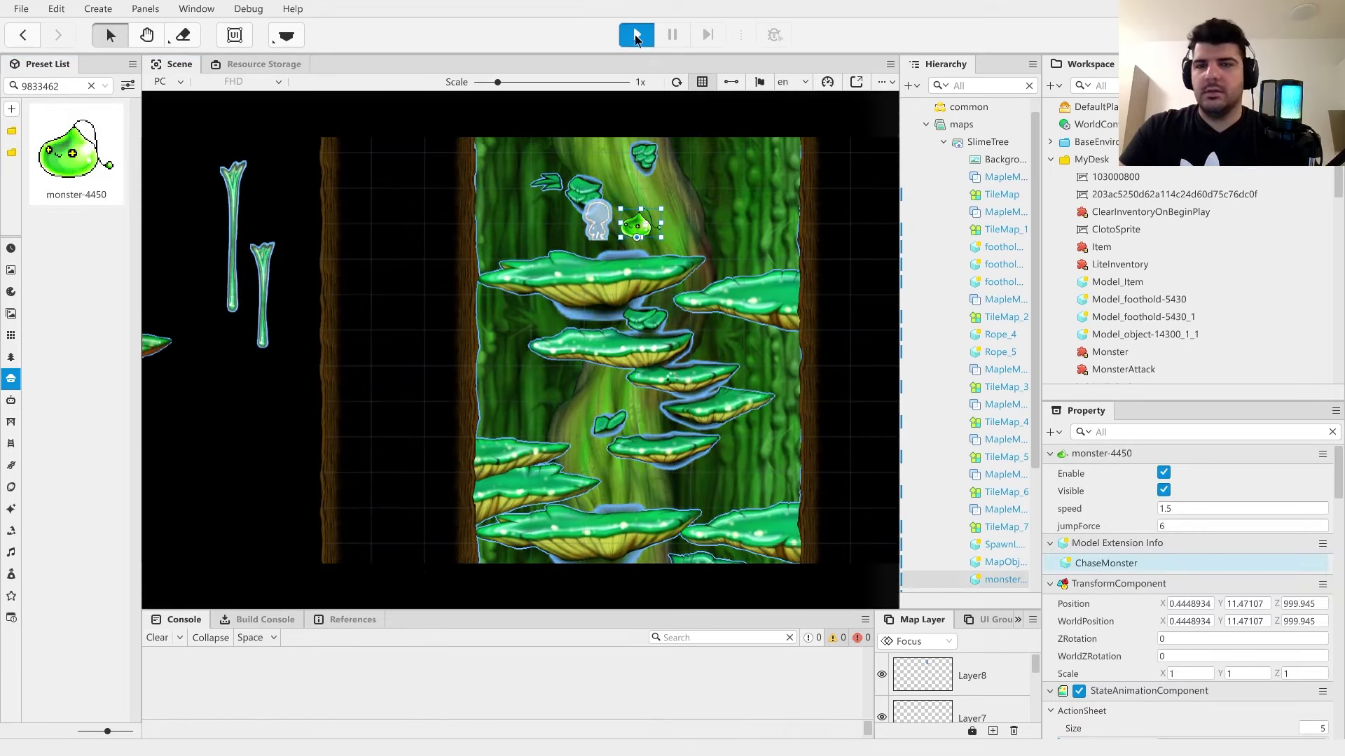
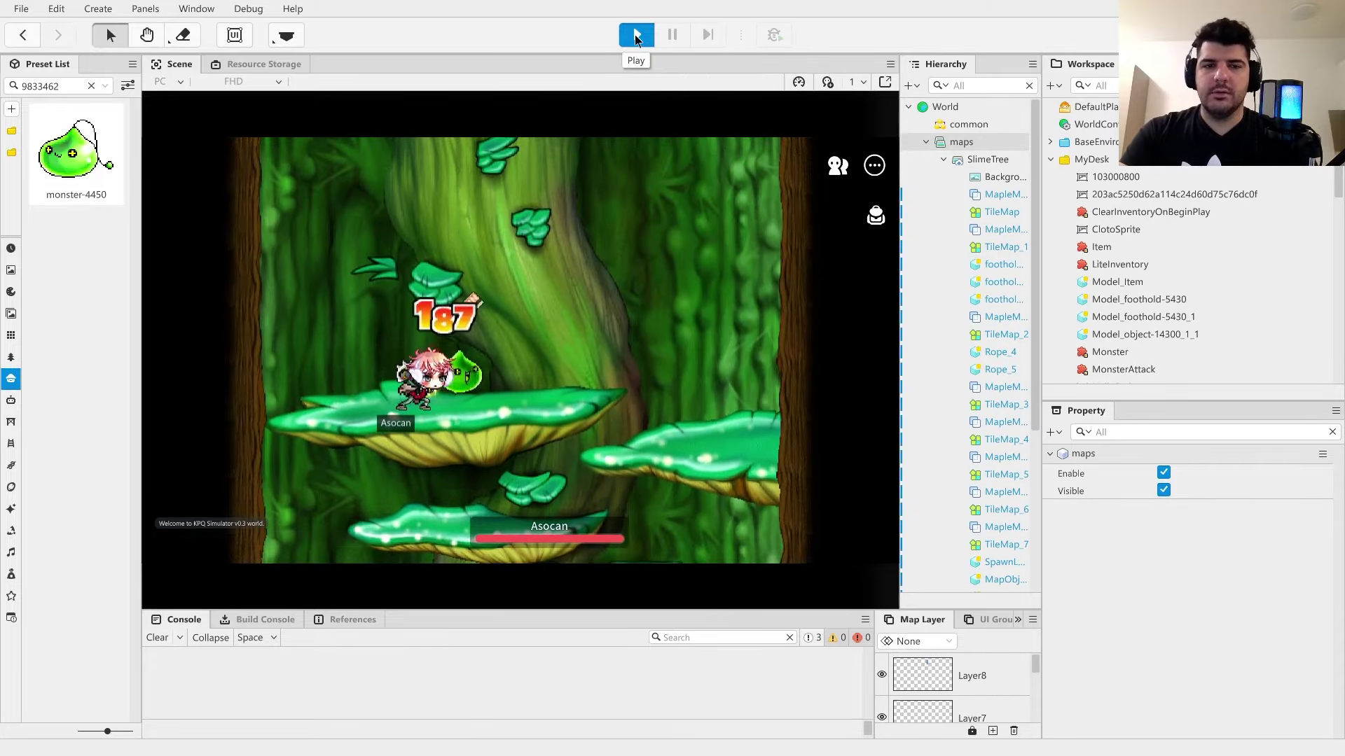
pyautogui.click(634, 35)
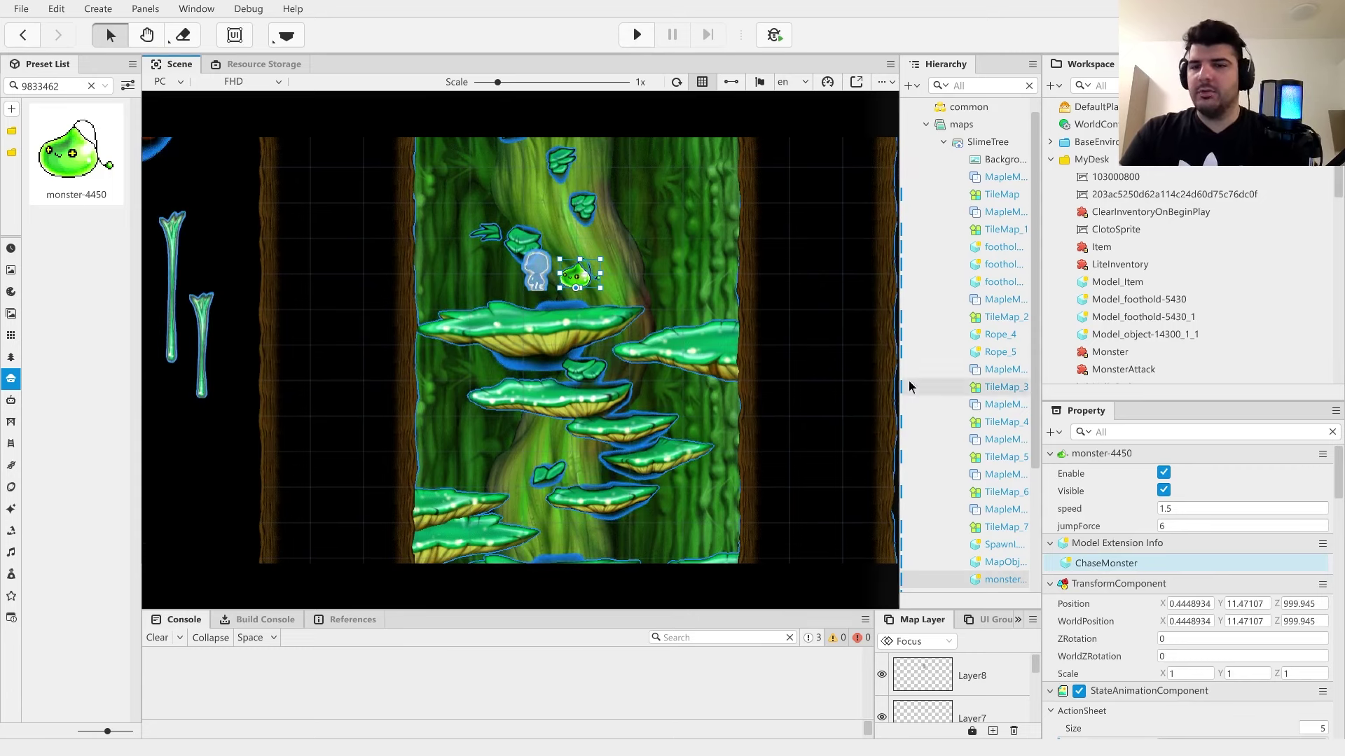
# - Review the placed slime's Monster component, search the workspace for "mons" and open the Monster script in MyDesk
pyautogui.scroll(-10, 1132, 592)
pyautogui.scroll(-10, 1132, 591)
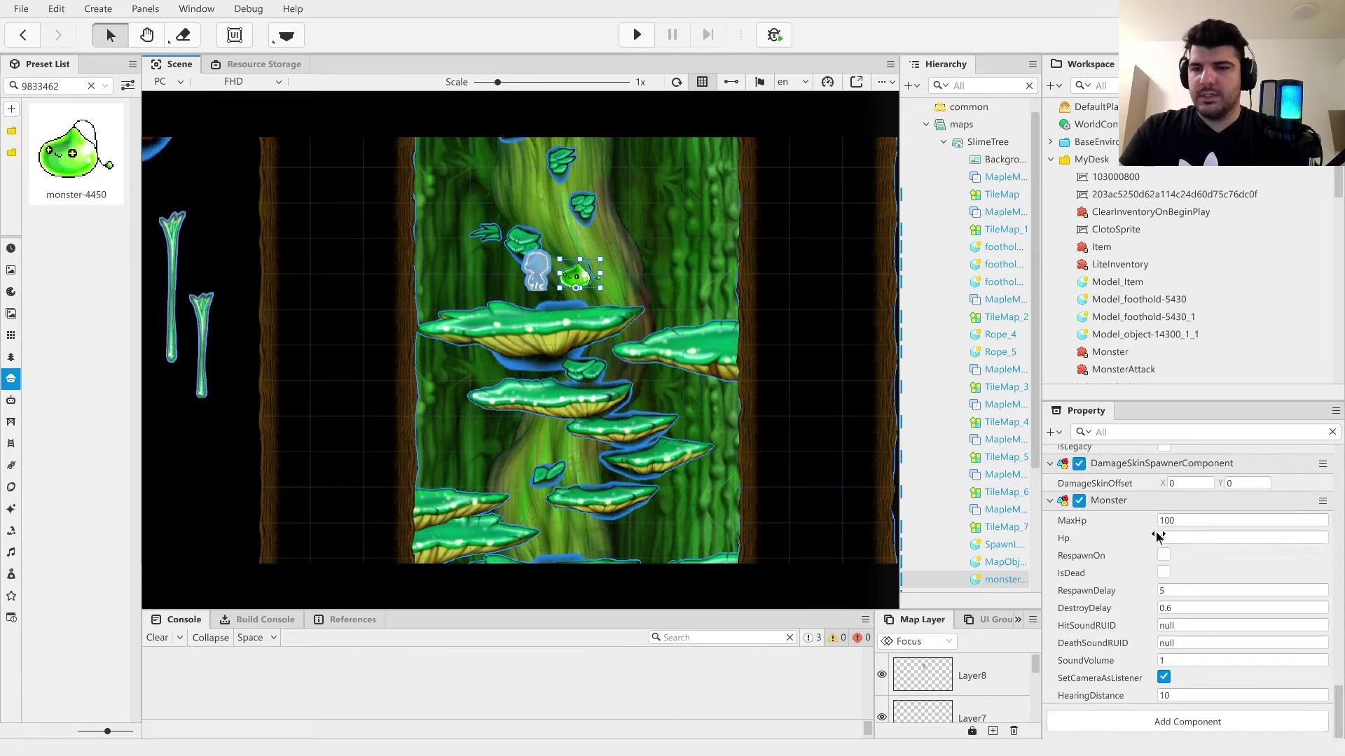
pyautogui.click(1217, 521)
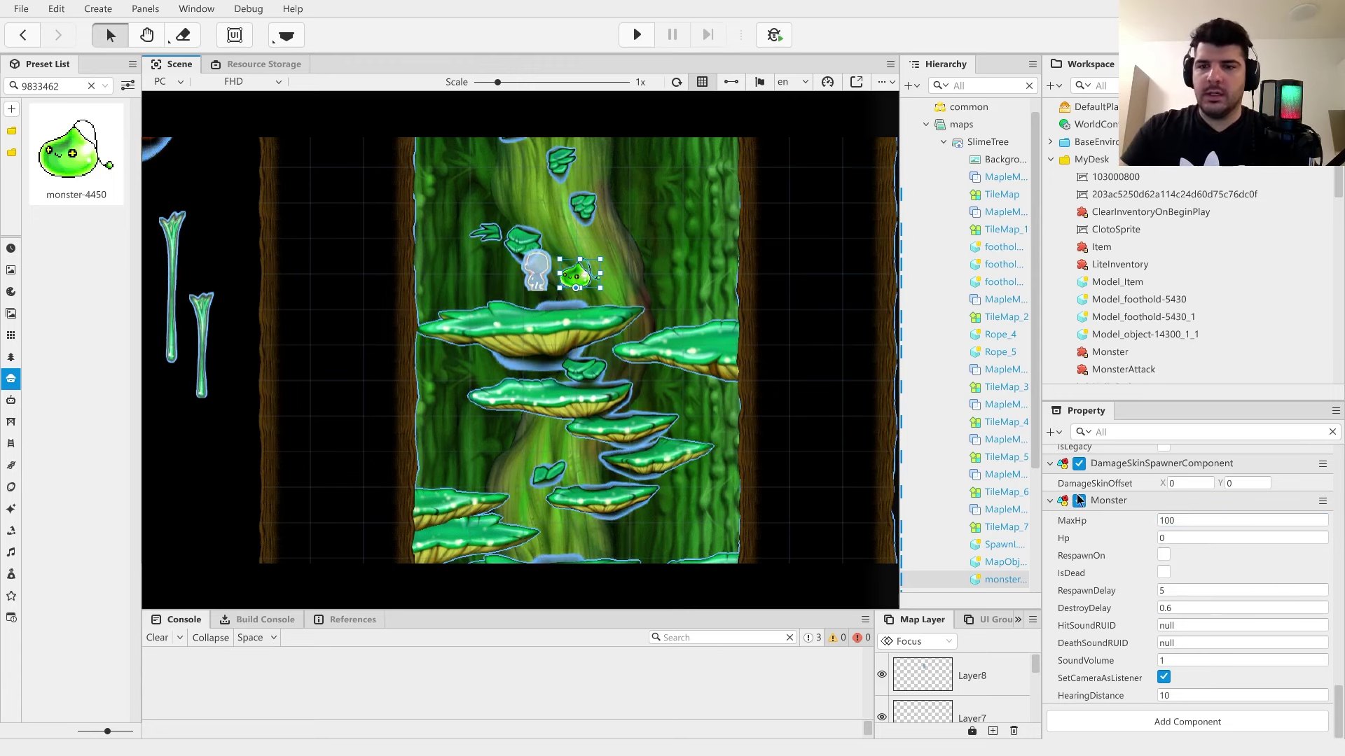
pyautogui.click(1099, 86)
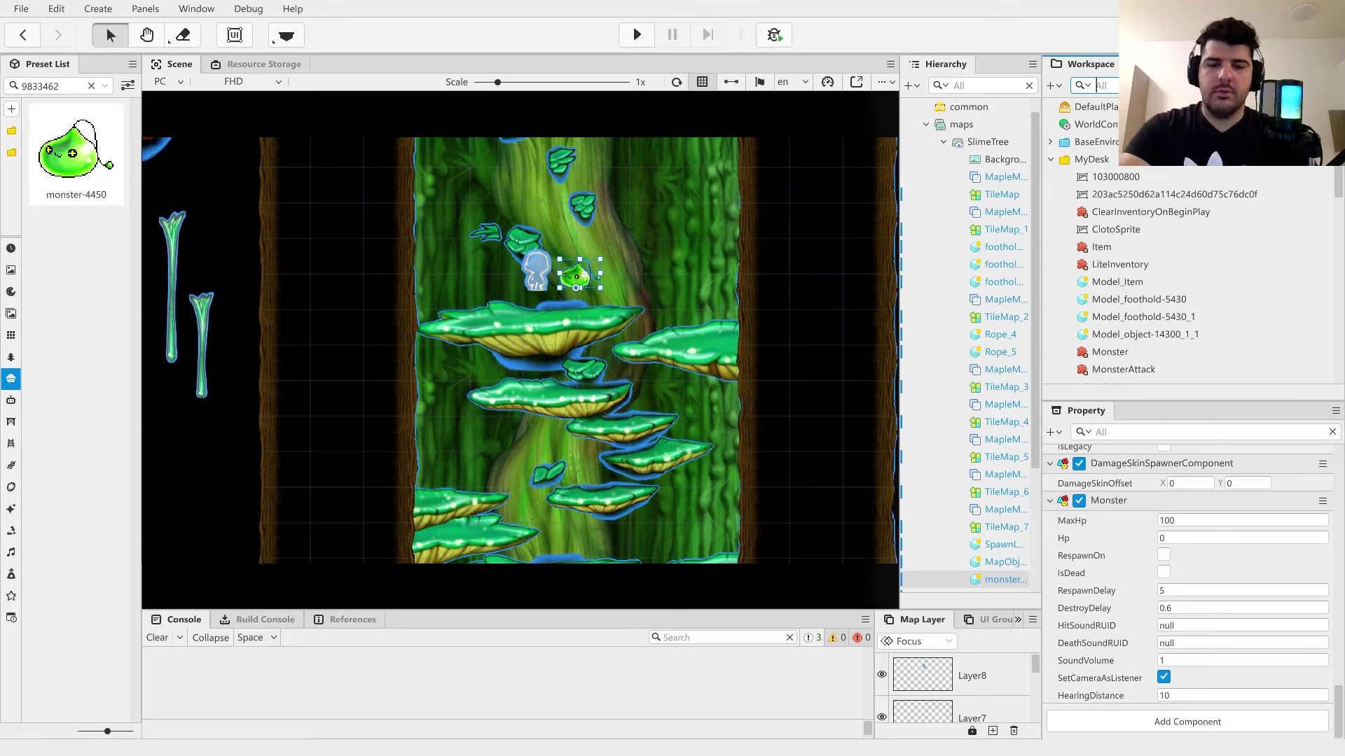
pyautogui.write('mons')
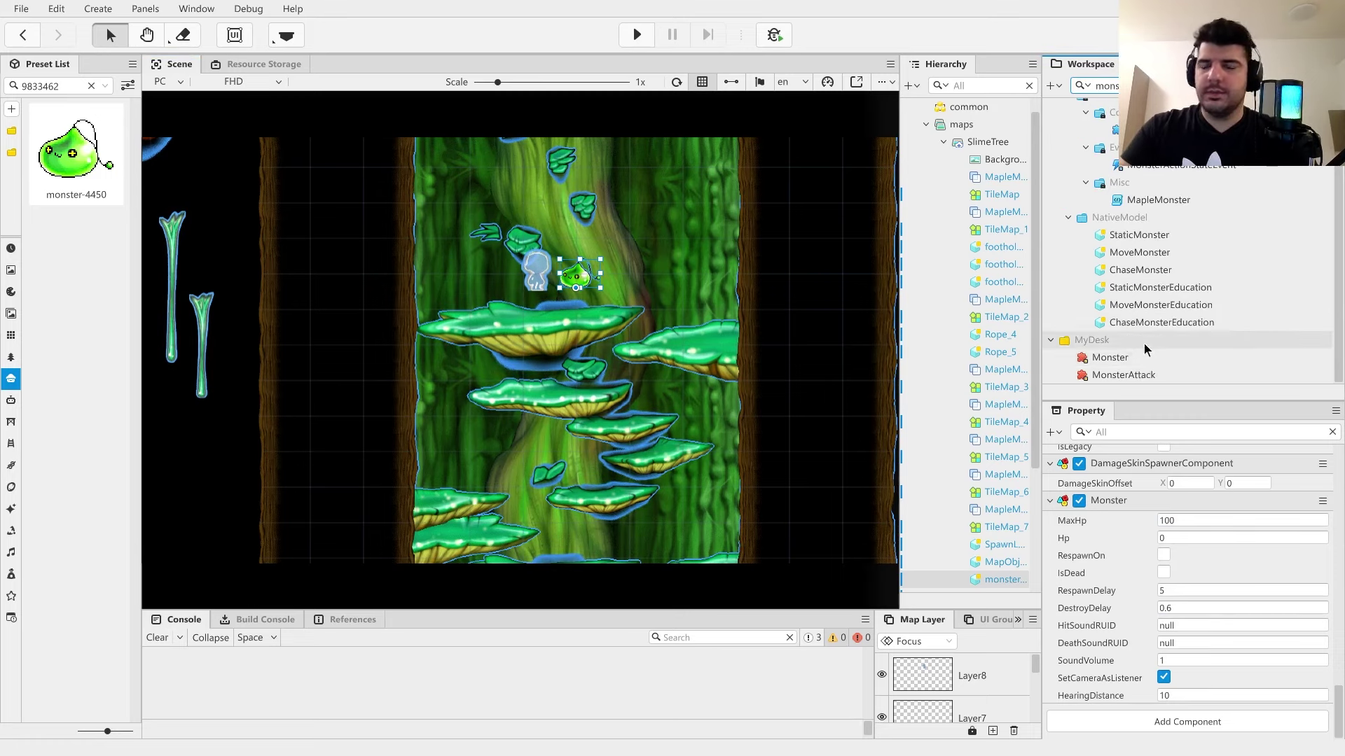
pyautogui.click(1140, 358)
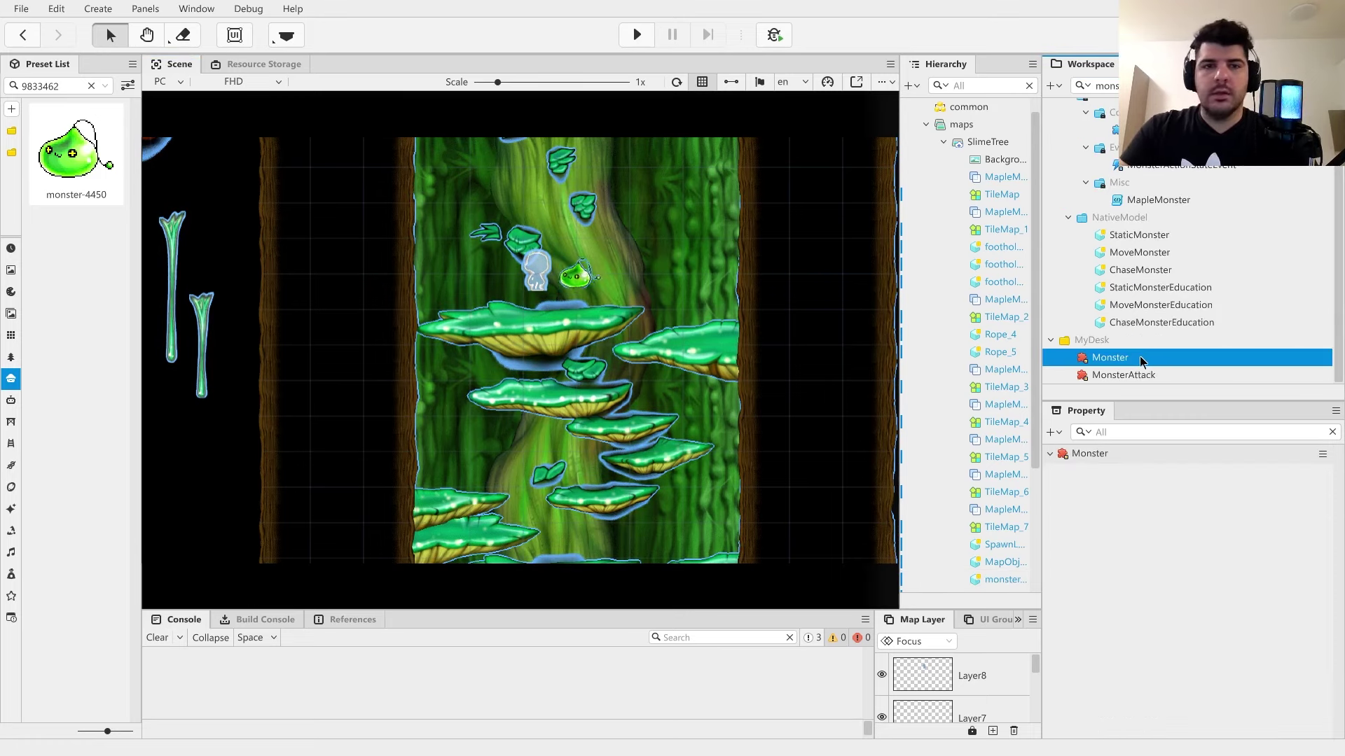
pyautogui.doubleClick(1140, 355)
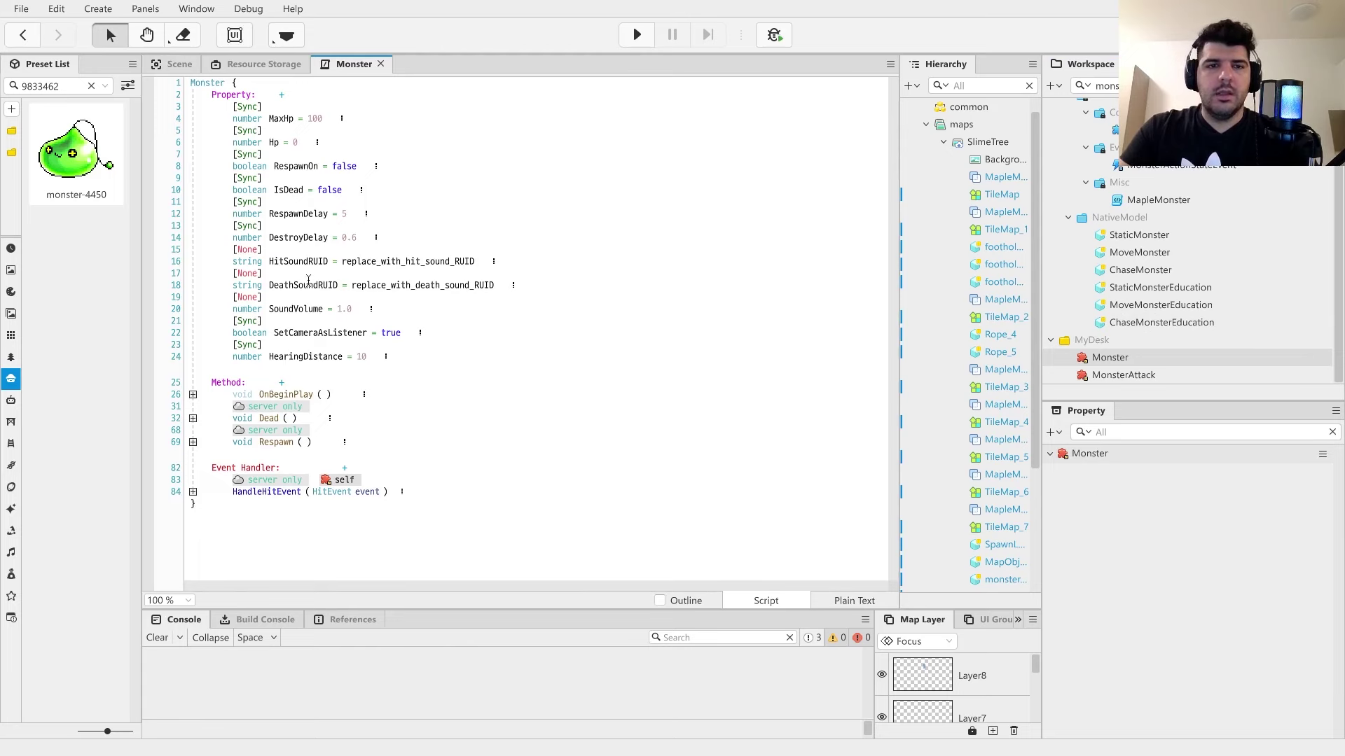
# - Examine the Monster script's sound properties and its Dead, Respawn and HandleHitEvent code
pyautogui.doubleClick(343, 261)
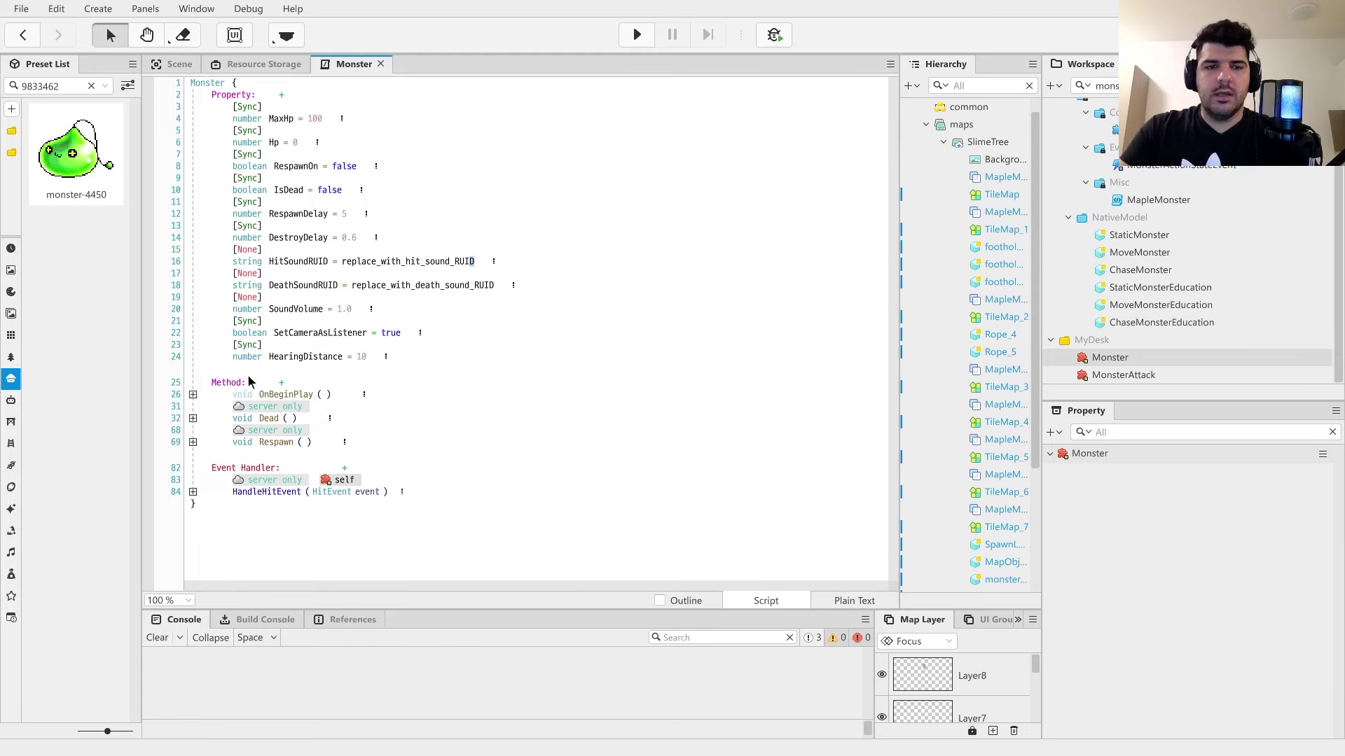
pyautogui.click(193, 419)
pyautogui.scroll(-8, 208, 477)
pyautogui.click(193, 513)
pyautogui.scroll(-4, 289, 413)
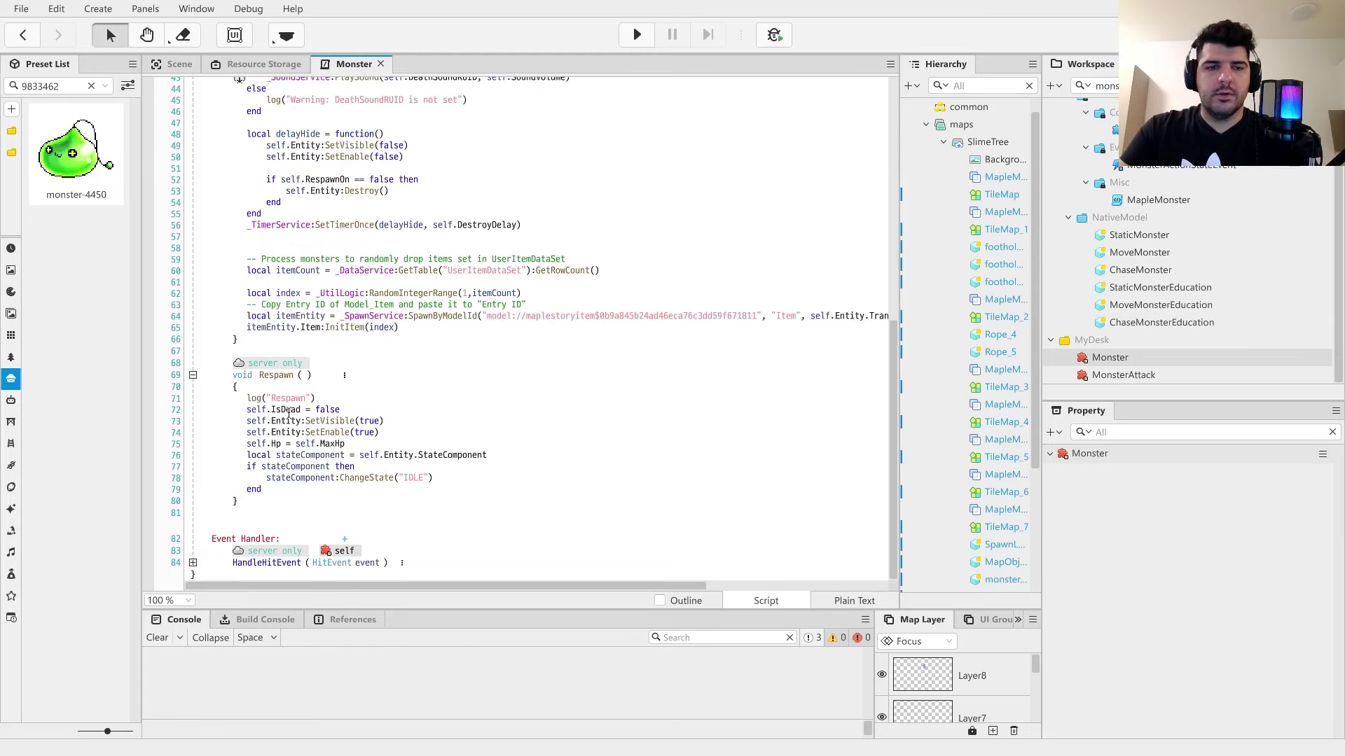
pyautogui.scroll(9, 286, 419)
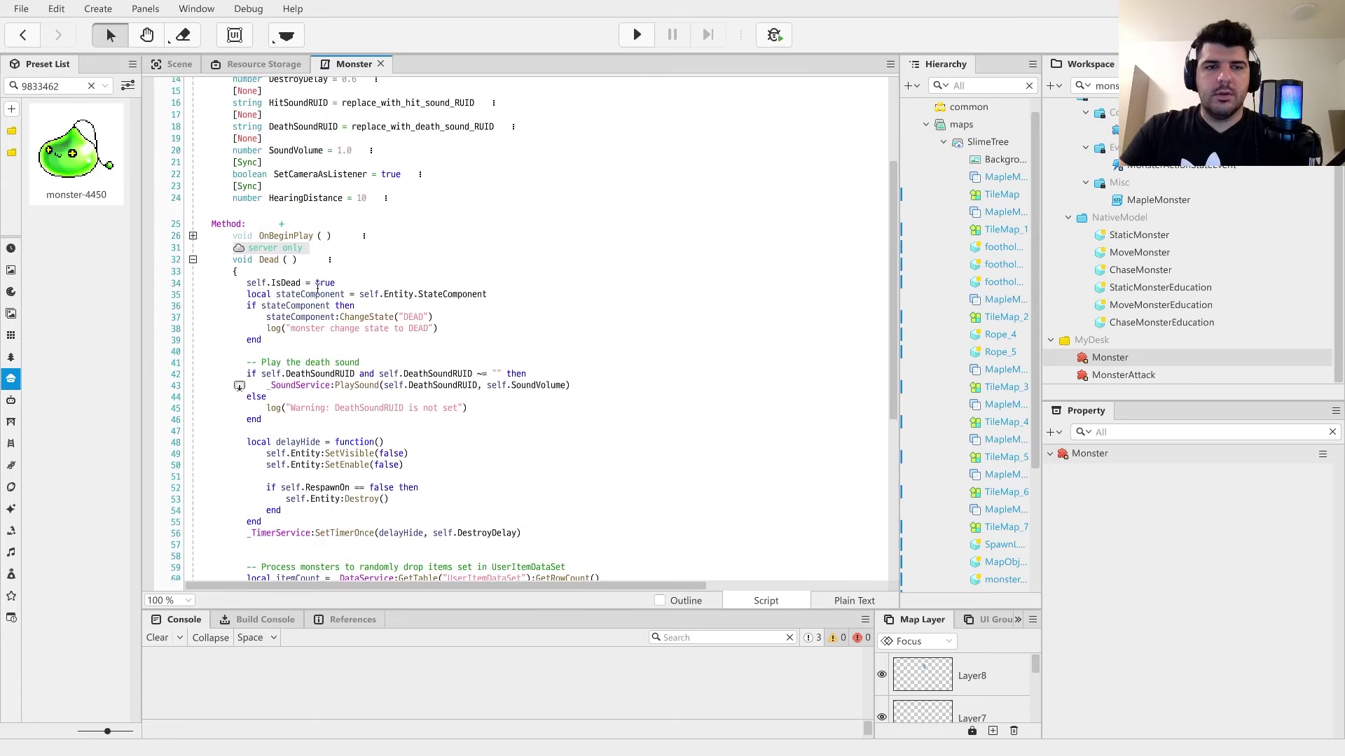
pyautogui.scroll(-9, 329, 309)
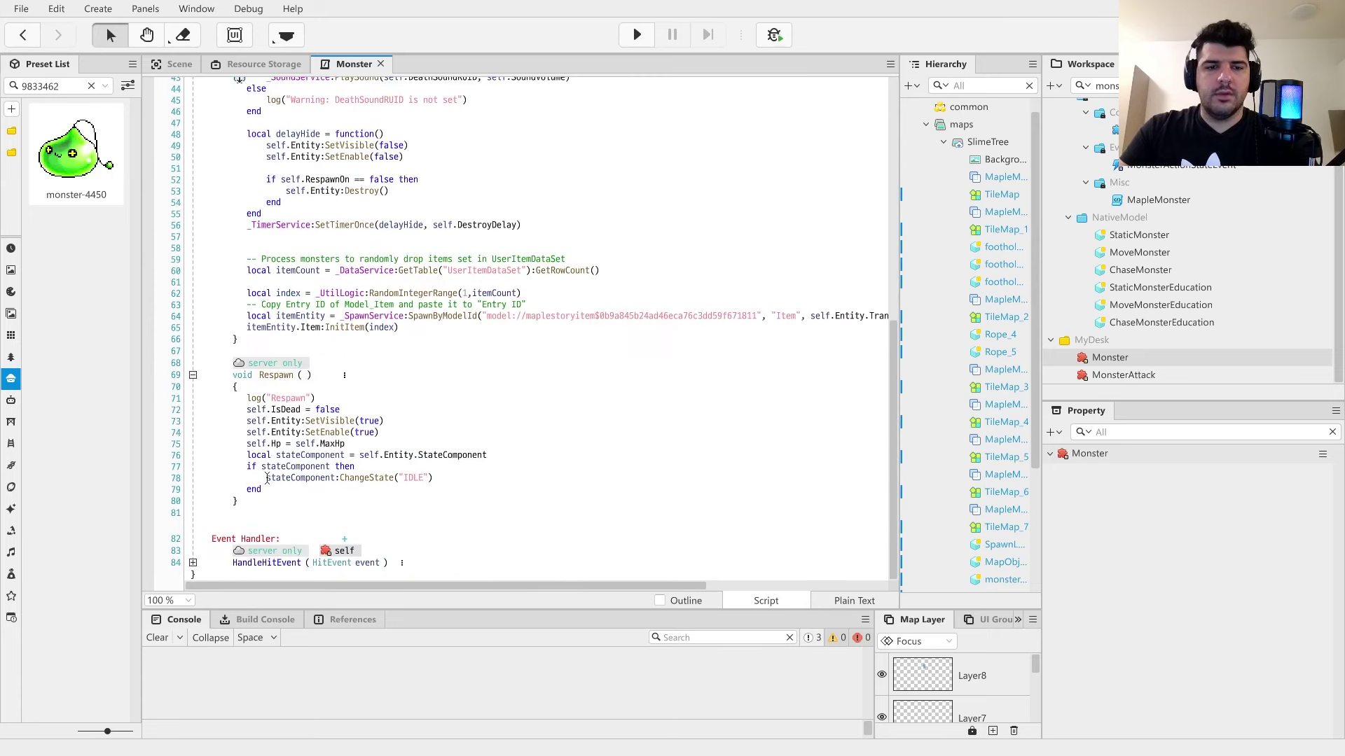
pyautogui.click(192, 563)
pyautogui.scroll(-9, 291, 456)
pyautogui.scroll(16, 339, 390)
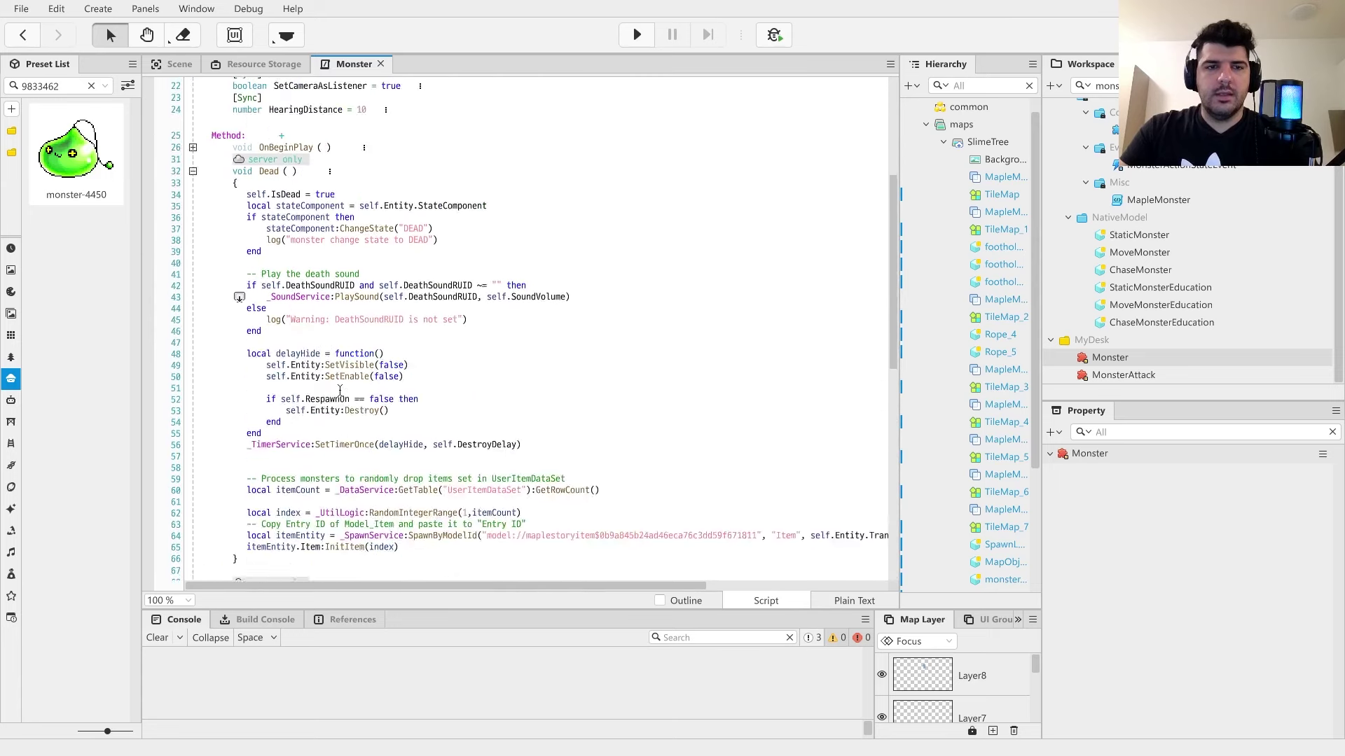
pyautogui.scroll(7, 350, 350)
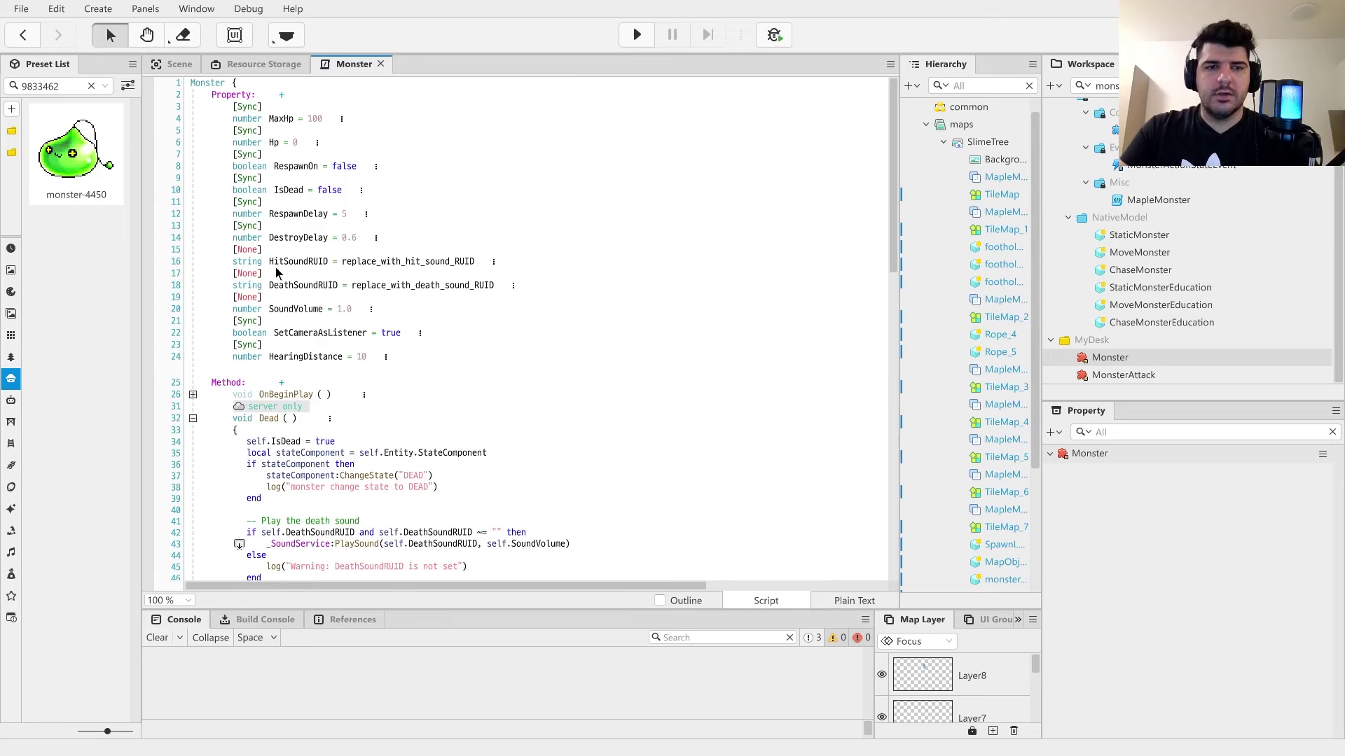
# - List the audio clips matching 9833462 in the resource storage and play audioclip-8119 and audioclip-8377
pyautogui.click(263, 64)
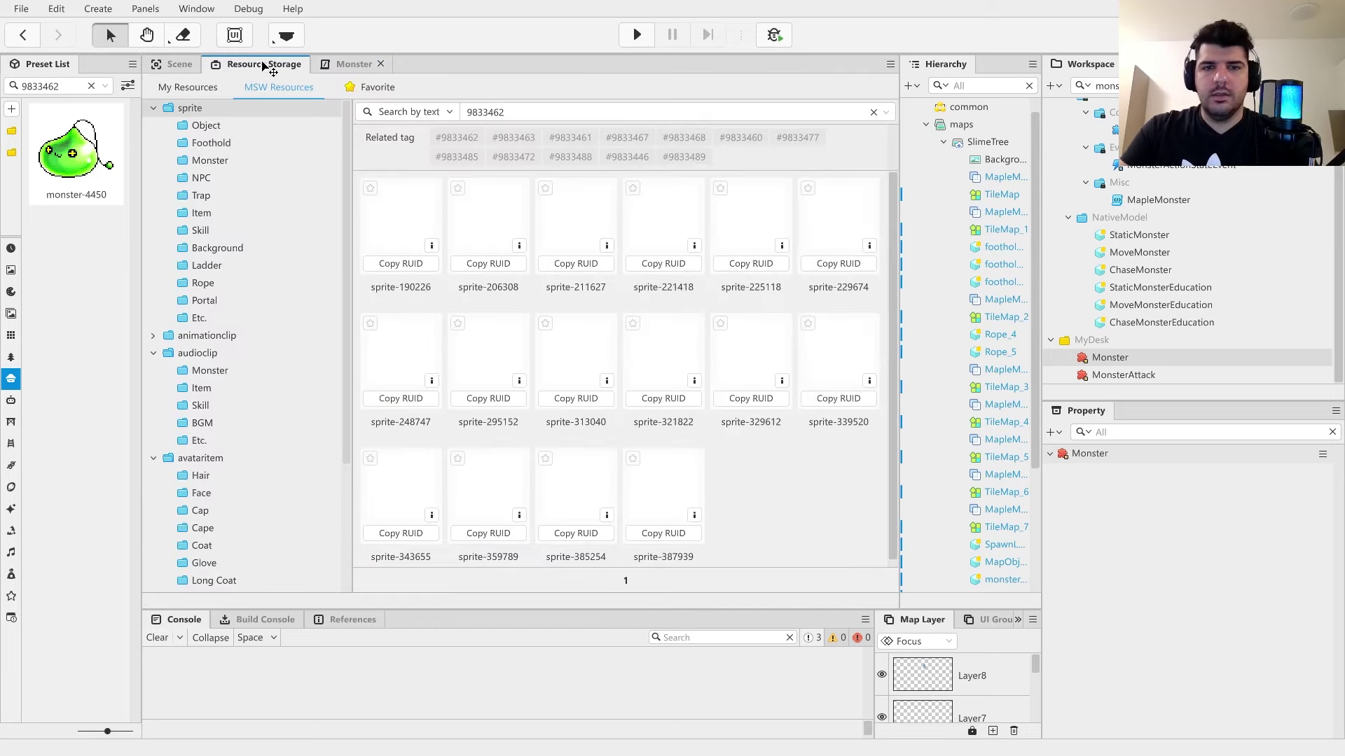
pyautogui.click(516, 109)
pyautogui.scroll(-5, 302, 371)
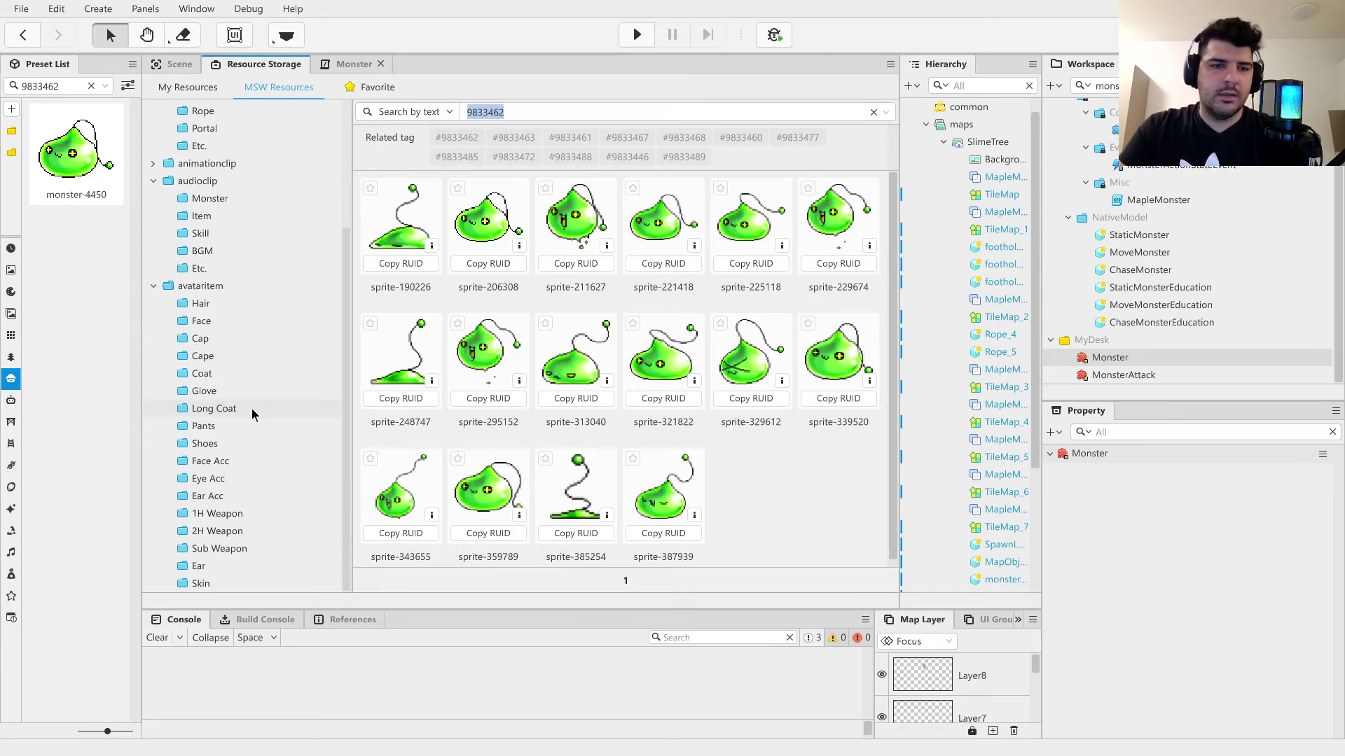
pyautogui.click(210, 182)
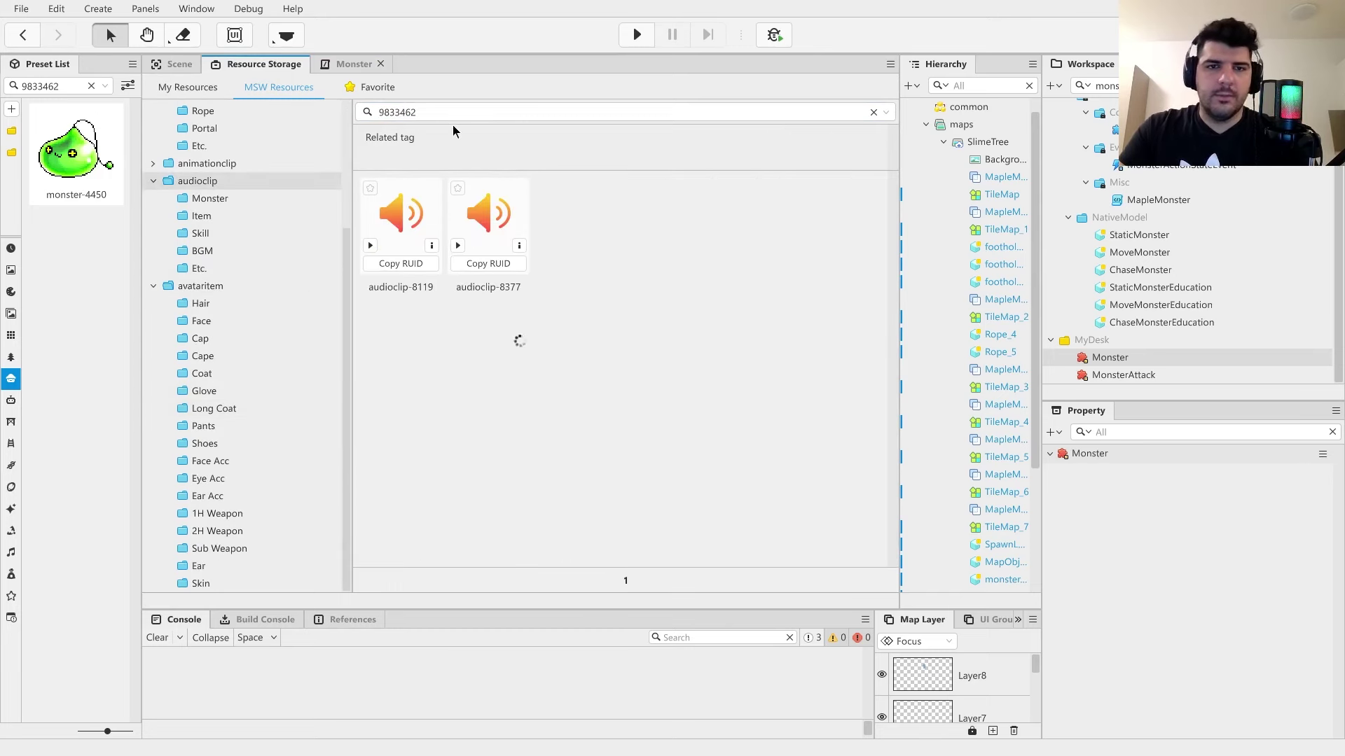
pyautogui.click(370, 245)
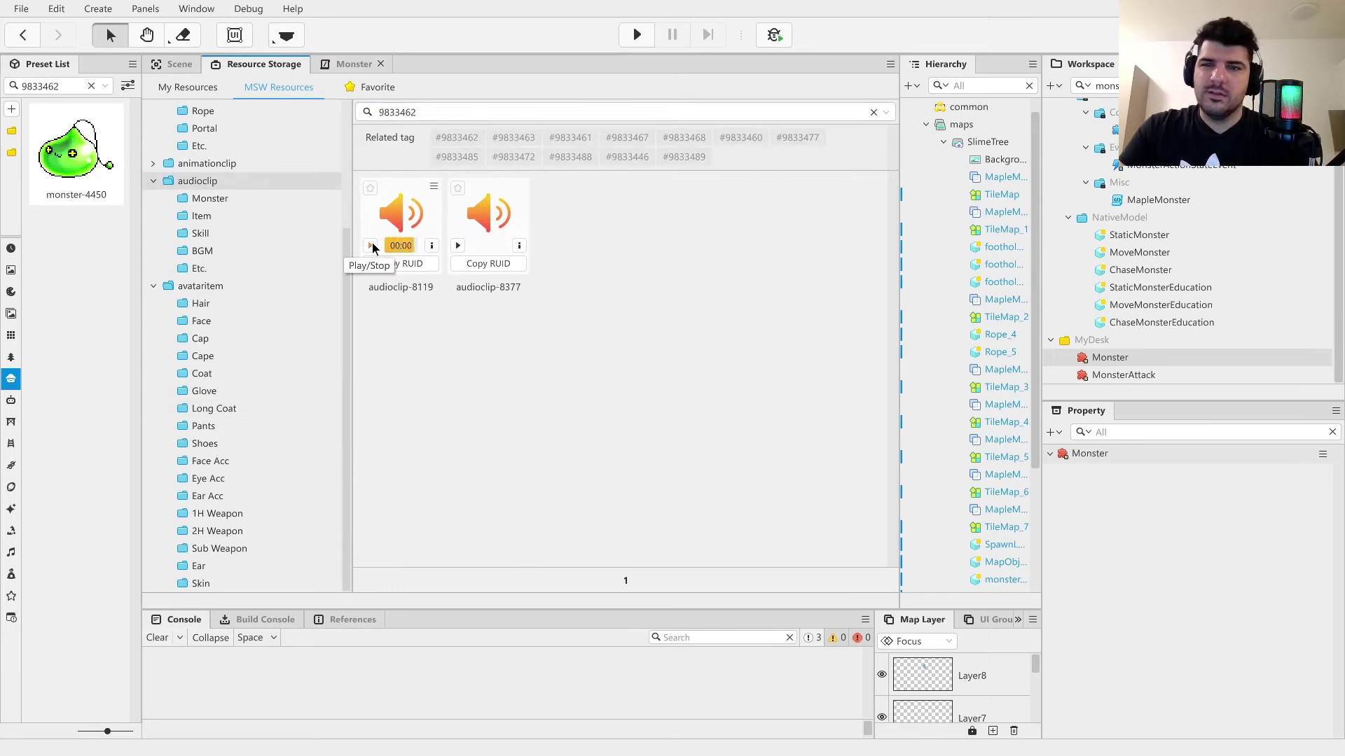
pyautogui.click(458, 246)
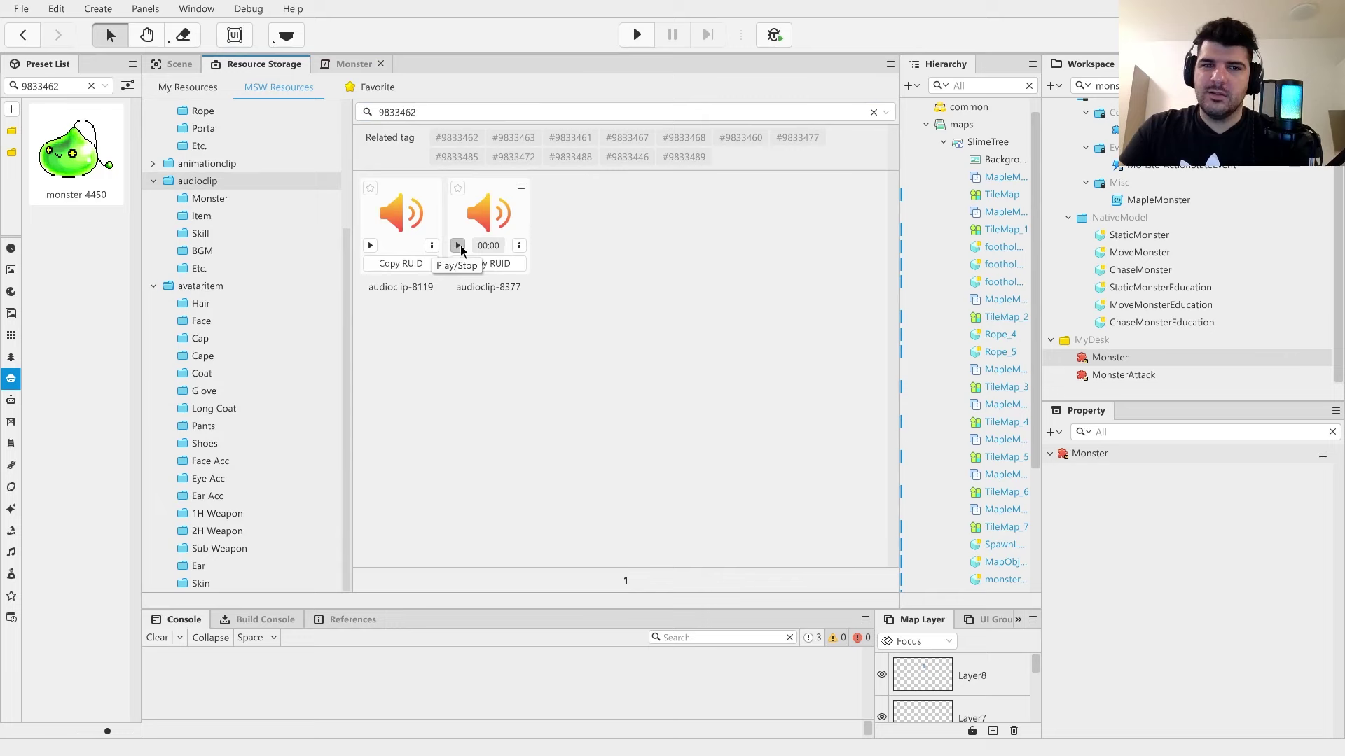
# - Copy the RUID of audioclip-8377 and set it as the placed slime's HitSoundRUID in its Monster component
pyautogui.click(505, 269)
pyautogui.click(173, 64)
pyautogui.click(578, 277)
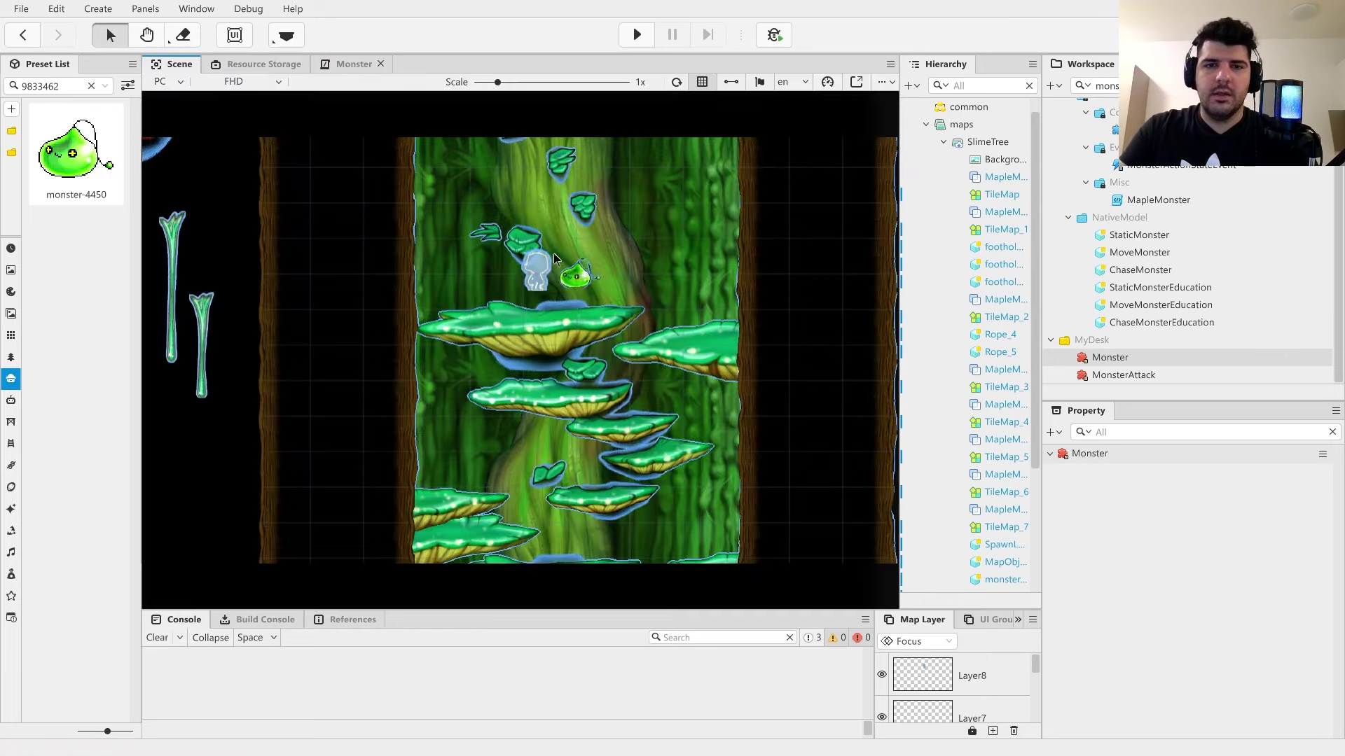
pyautogui.scroll(-10, 1152, 615)
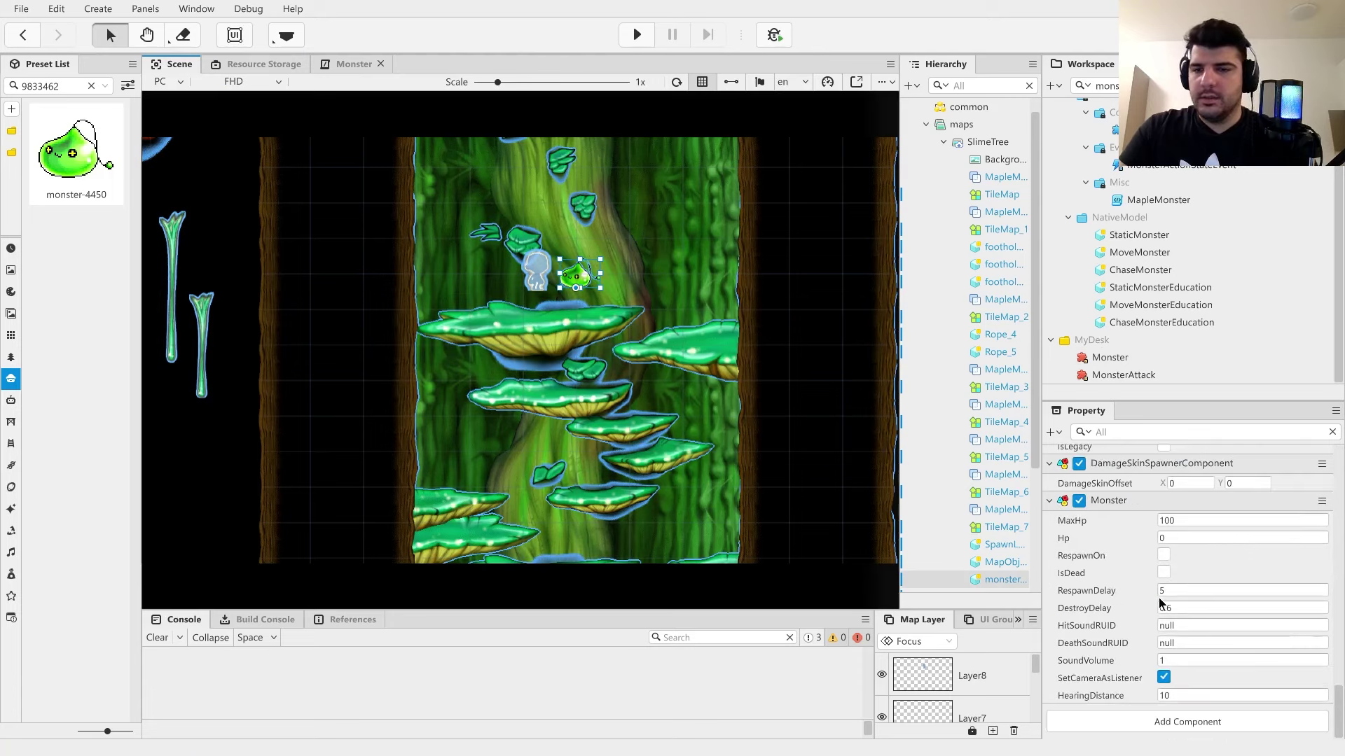
pyautogui.click(1191, 625)
pyautogui.write('34b1cb3f050543bcbd9a90c32b78553c')
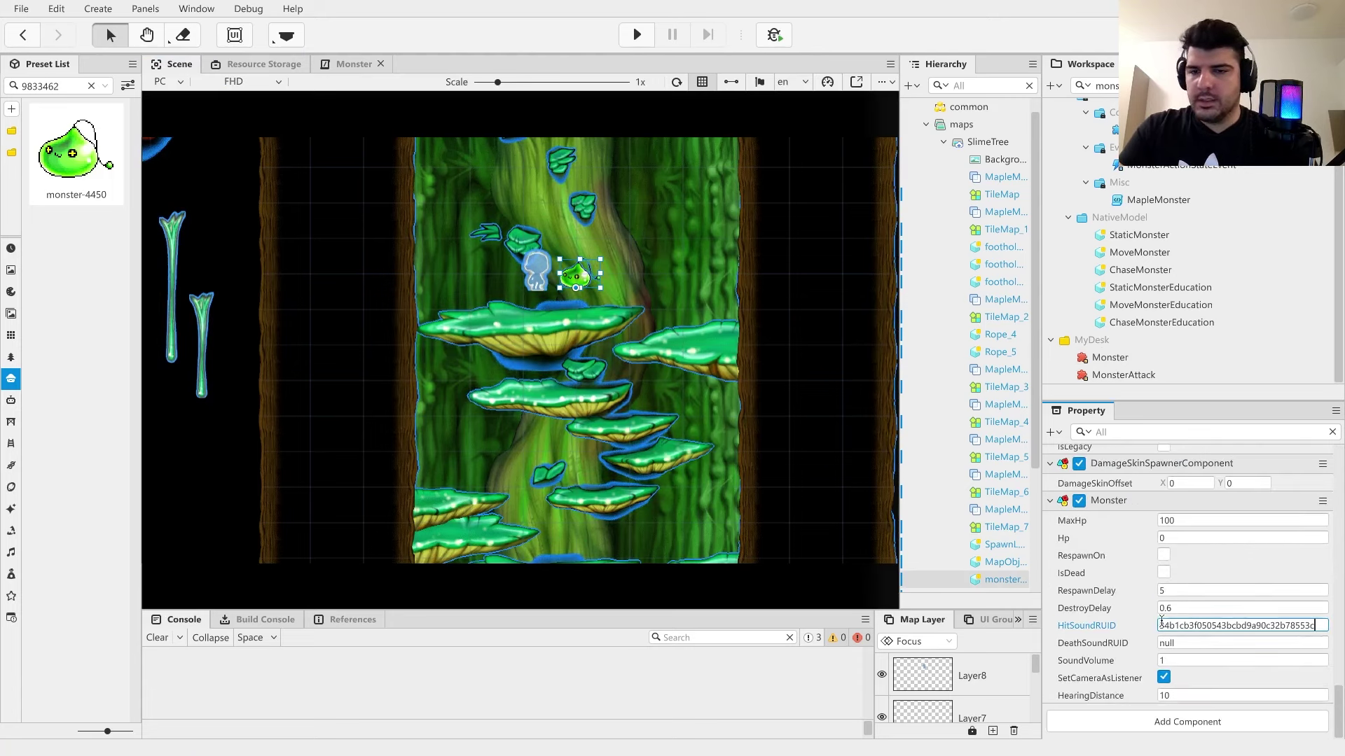
# - Copy the RUID of audioclip-8119 and set it as the slime's DeathSoundRUID
pyautogui.click(264, 64)
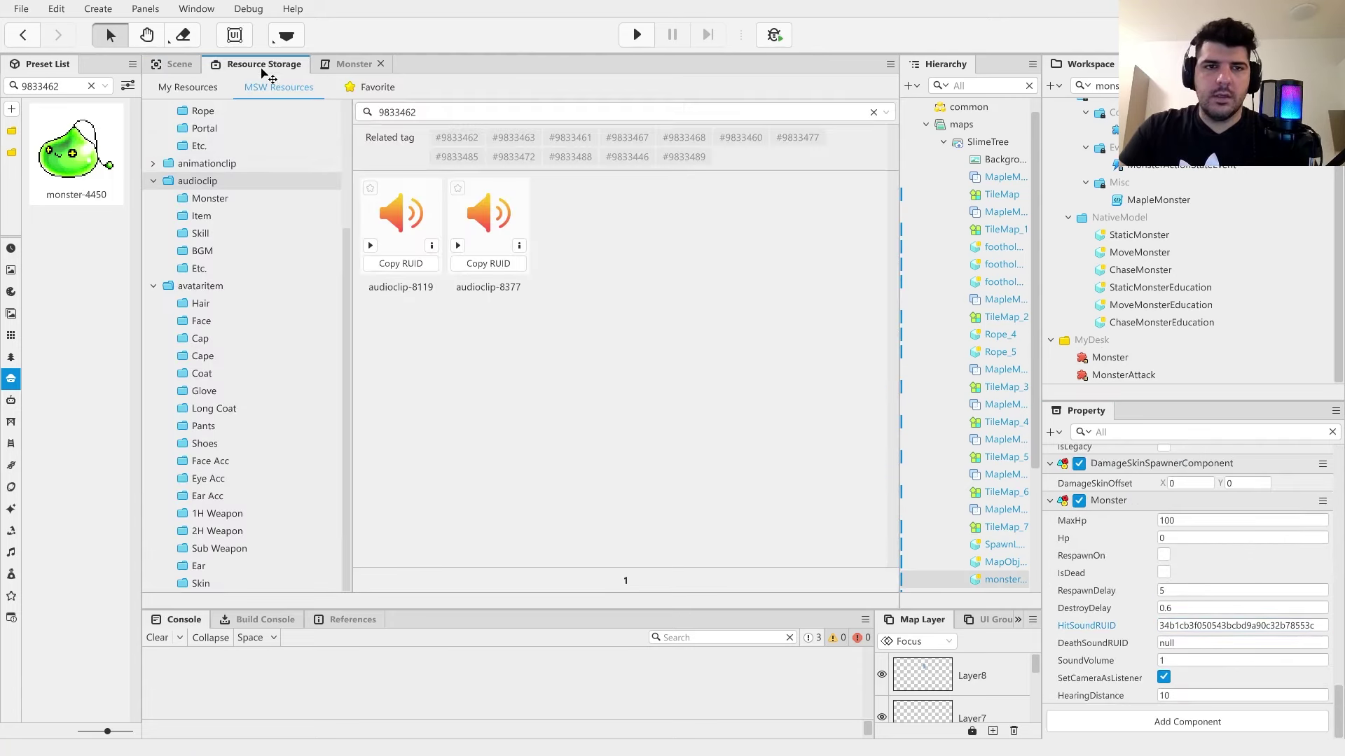
pyautogui.click(401, 263)
pyautogui.click(179, 64)
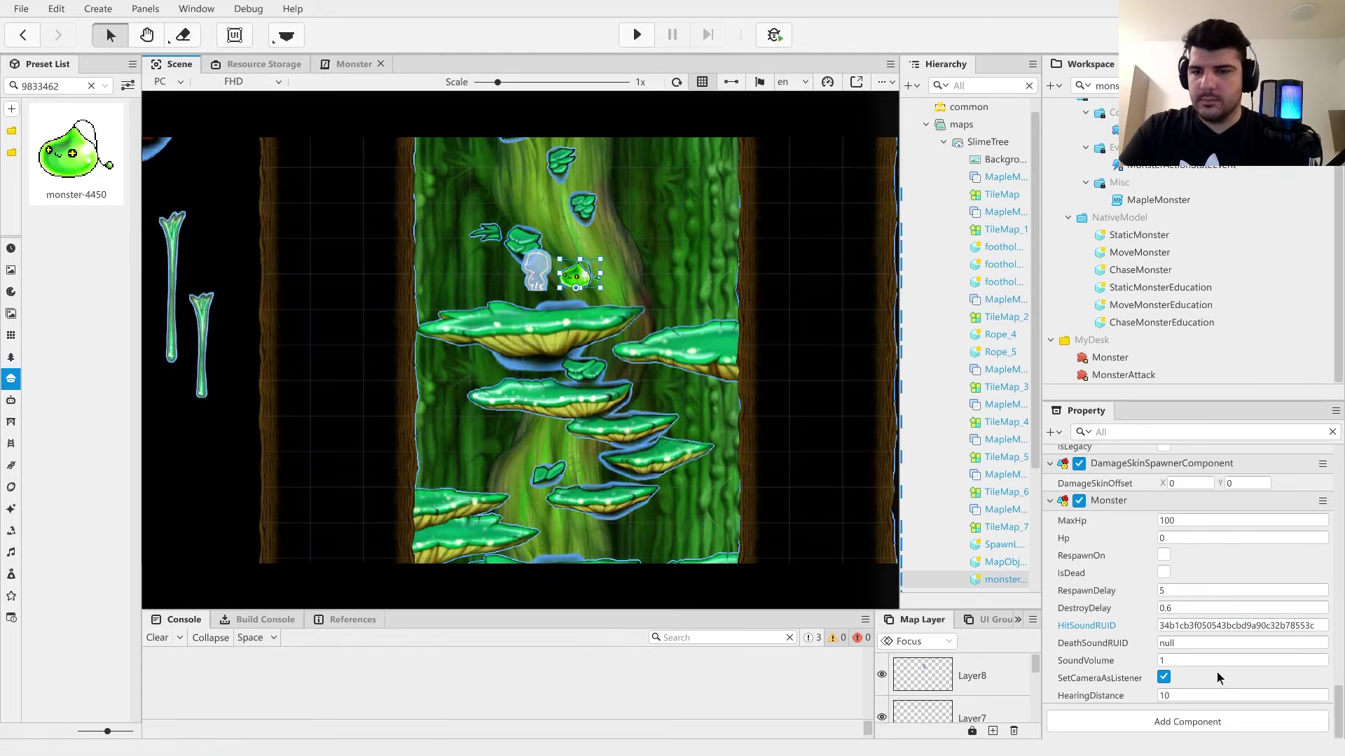
pyautogui.click(1215, 643)
pyautogui.hotkey('ctrl', 'v')
pyautogui.press('Return')
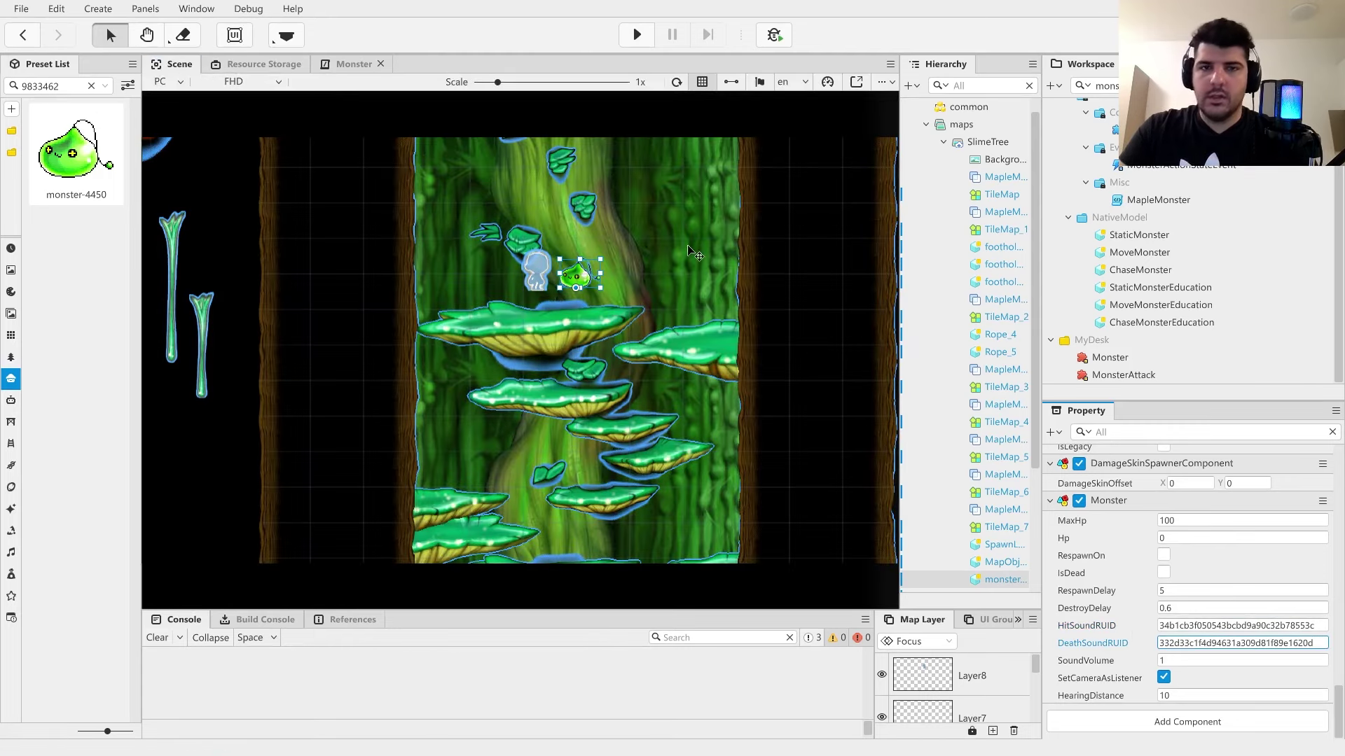
# - Play-test the map by moving around and attacking the slime to hear its hit and death sounds, and stop the test
pyautogui.click(637, 36)
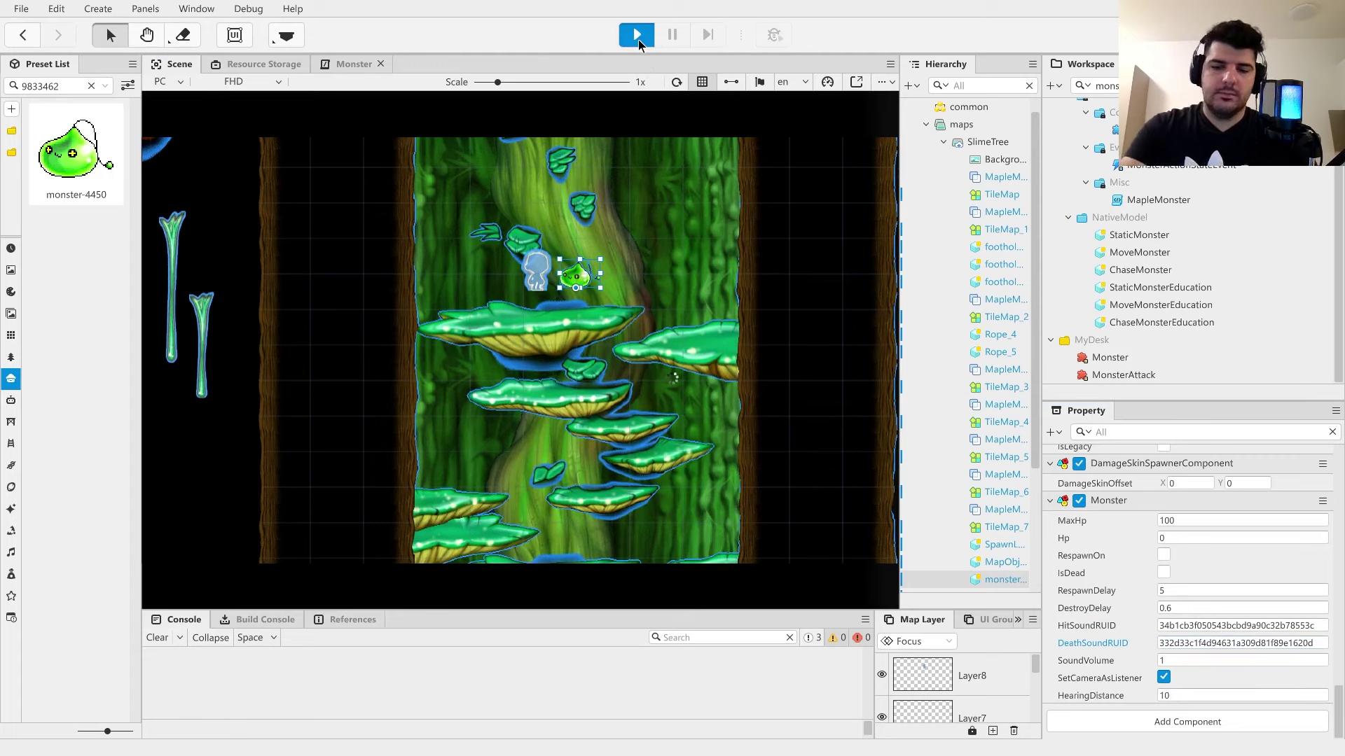
pyautogui.press('ctrl')
pyautogui.press('Right')
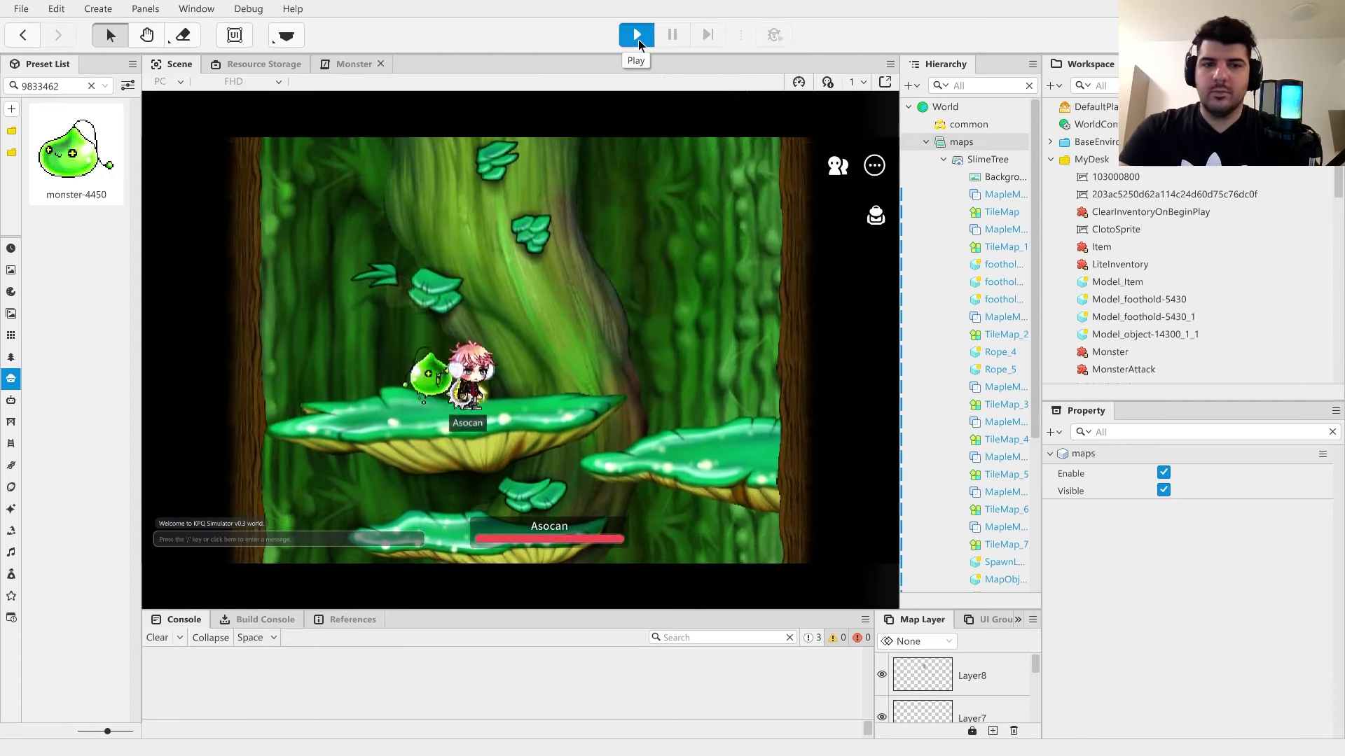
pyautogui.press('ctrl')
pyautogui.press('Left')
pyautogui.press('Right')
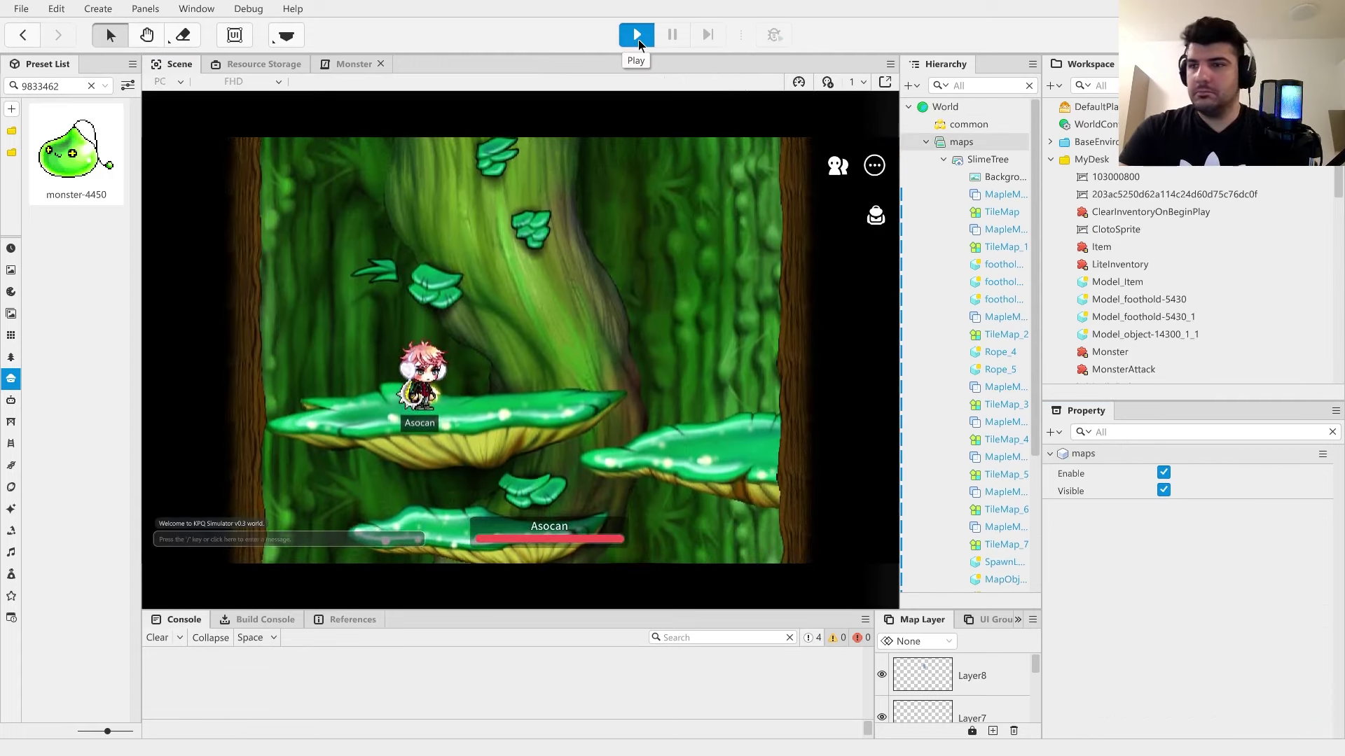
pyautogui.click(638, 36)
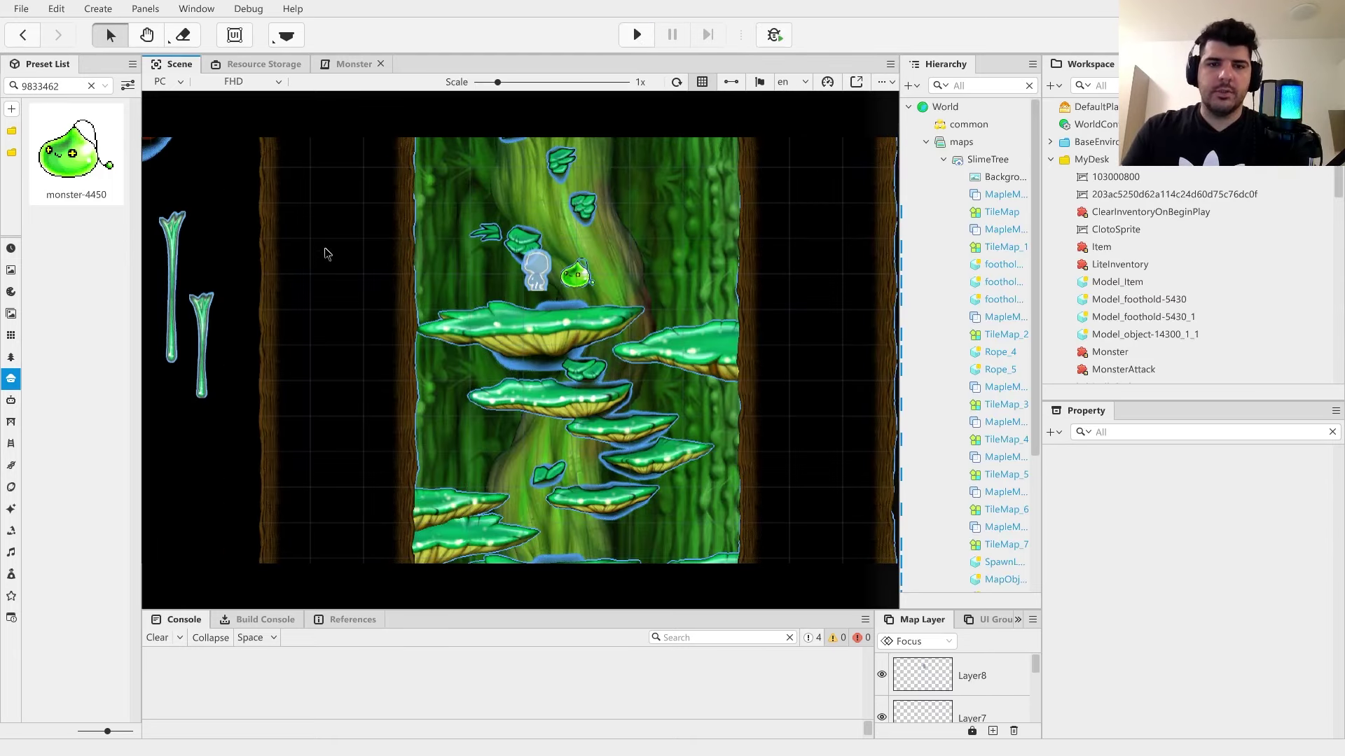
pyautogui.click(581, 279)
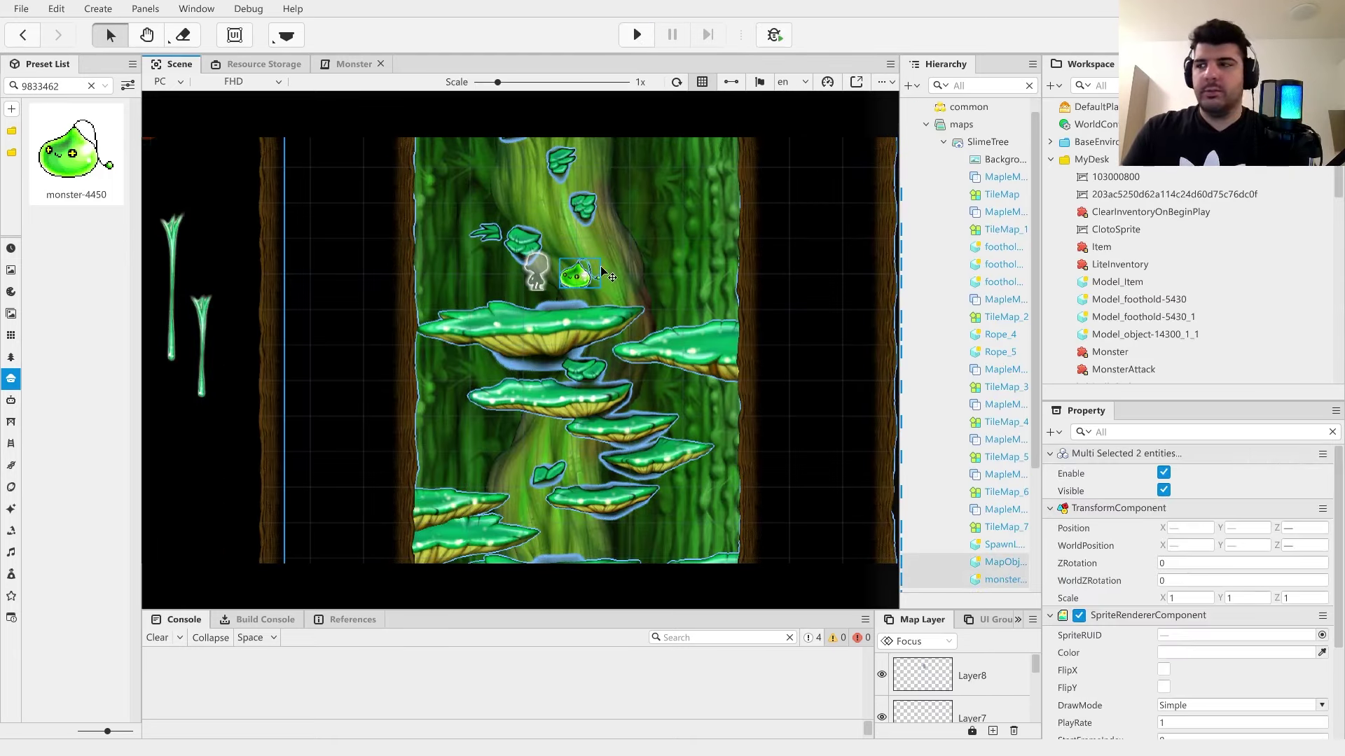
pyautogui.scroll(-5, 1123, 538)
pyautogui.scroll(5, 1103, 530)
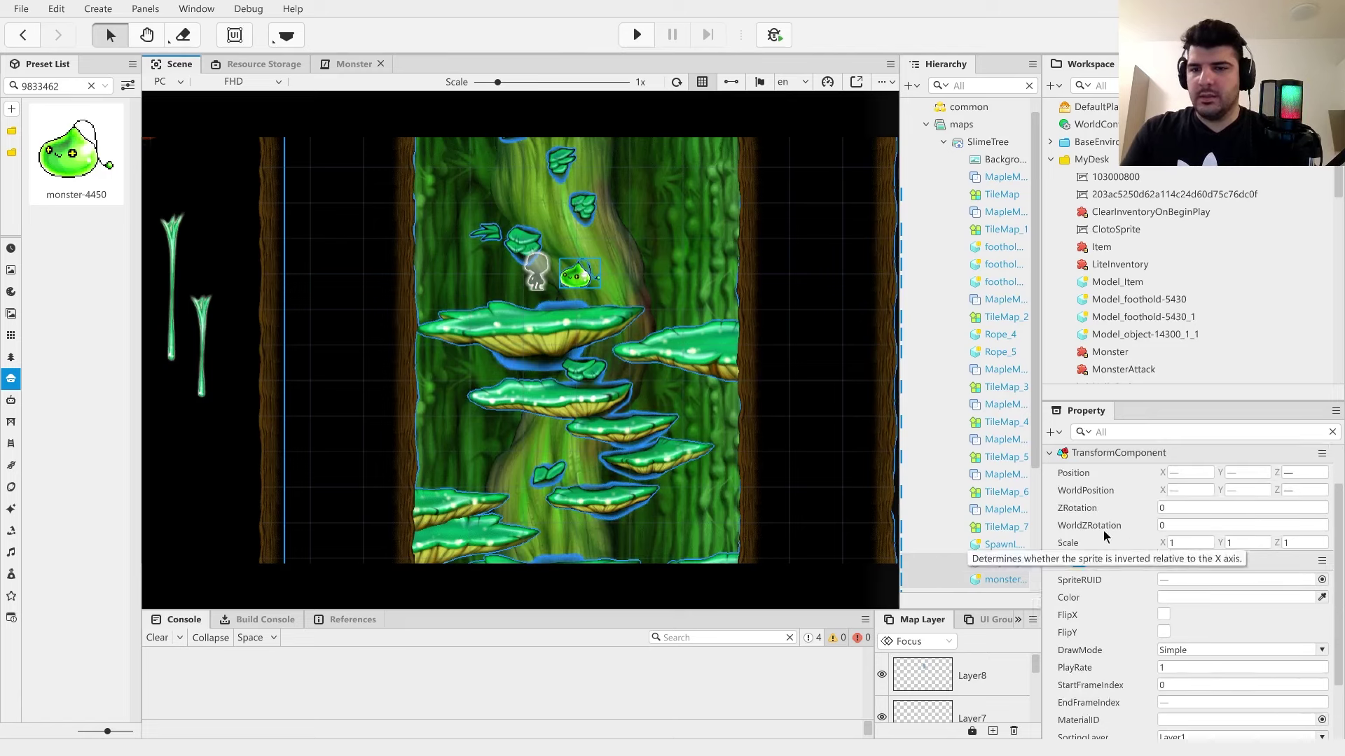
# - Switch to Chrome and look up the Slime's MaxHP through the map's monster list on MapleStory.Wiki
pyautogui.press('super')
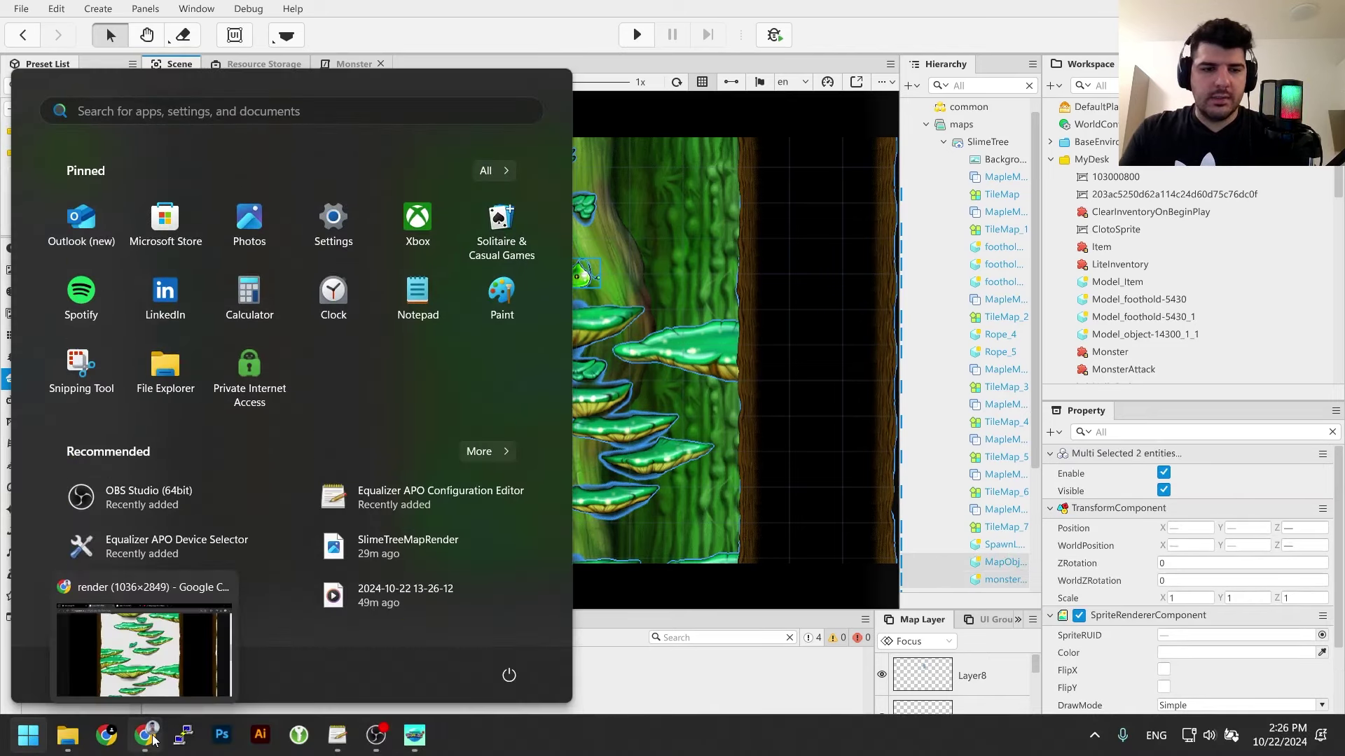
pyautogui.click(145, 735)
pyautogui.click(348, 197)
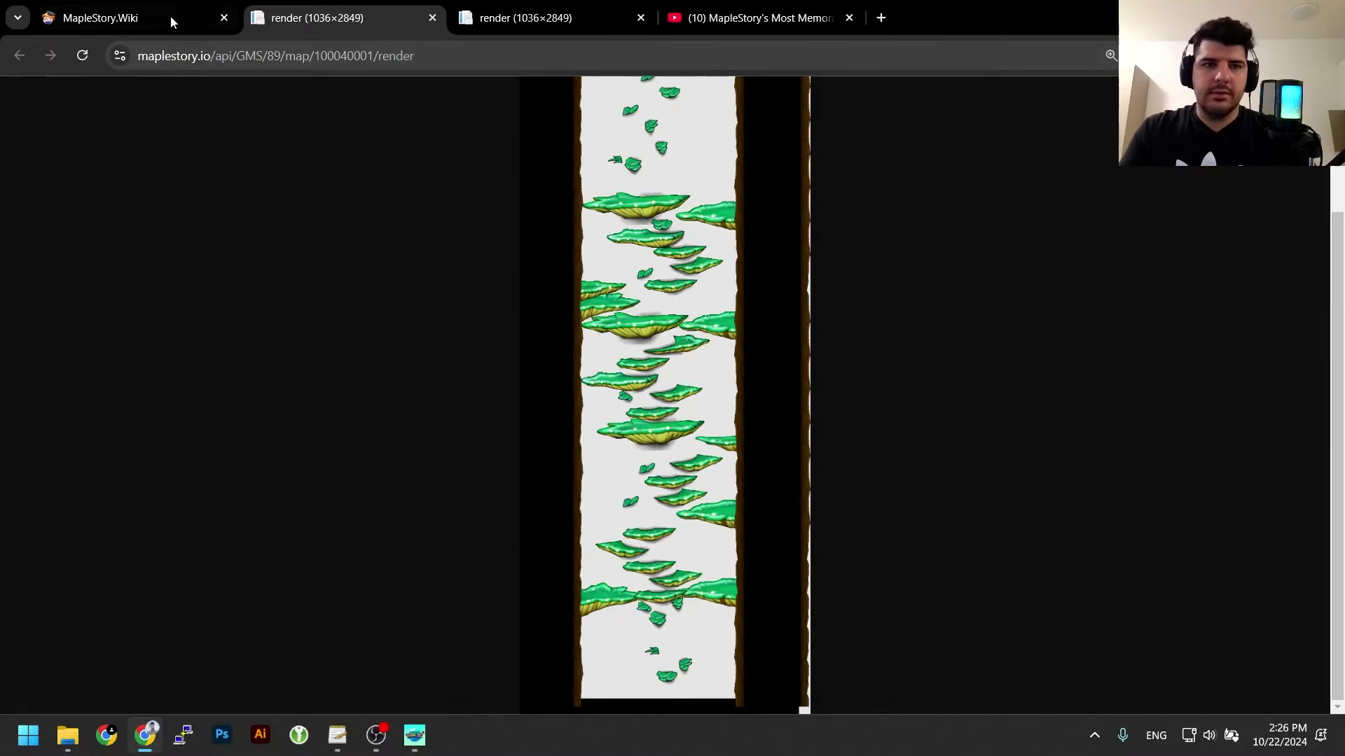
pyautogui.click(171, 21)
pyautogui.scroll(-2, 404, 377)
pyautogui.scroll(-1, 404, 377)
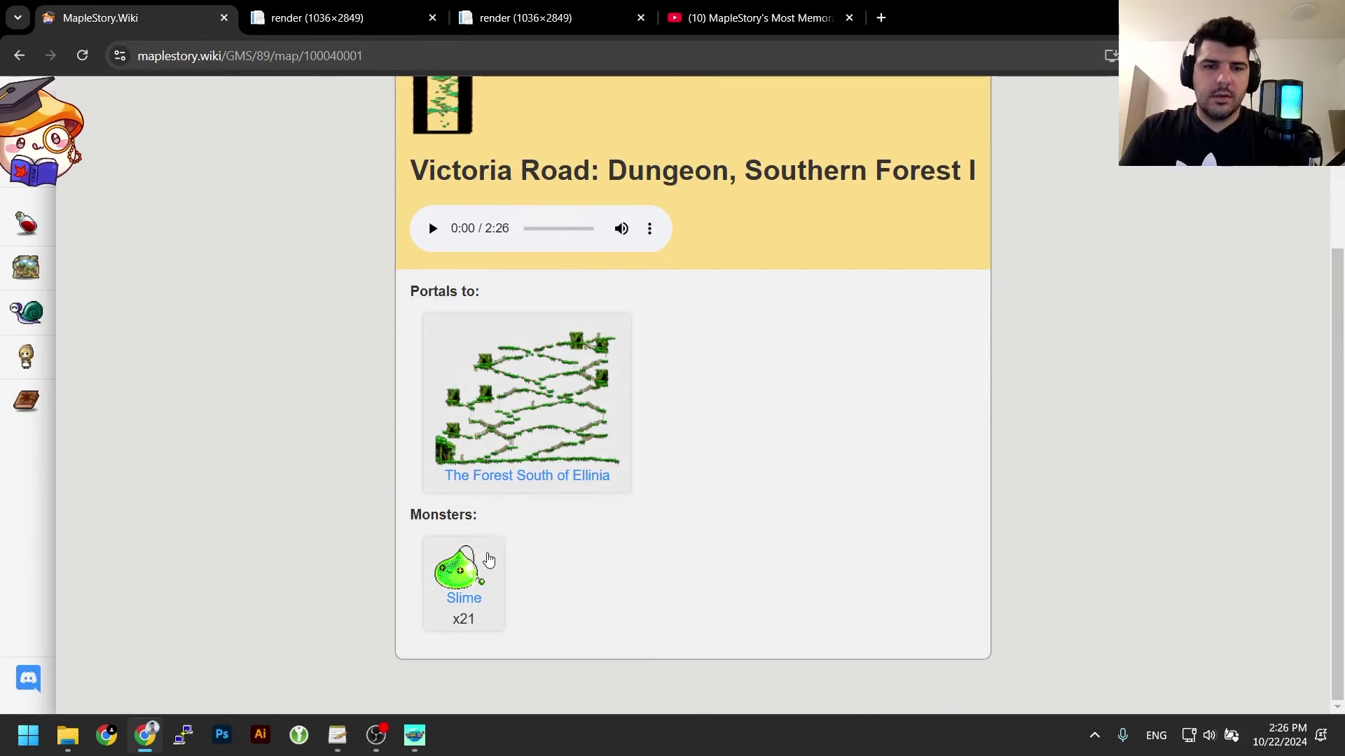
pyautogui.click(466, 564)
pyautogui.scroll(1, 552, 255)
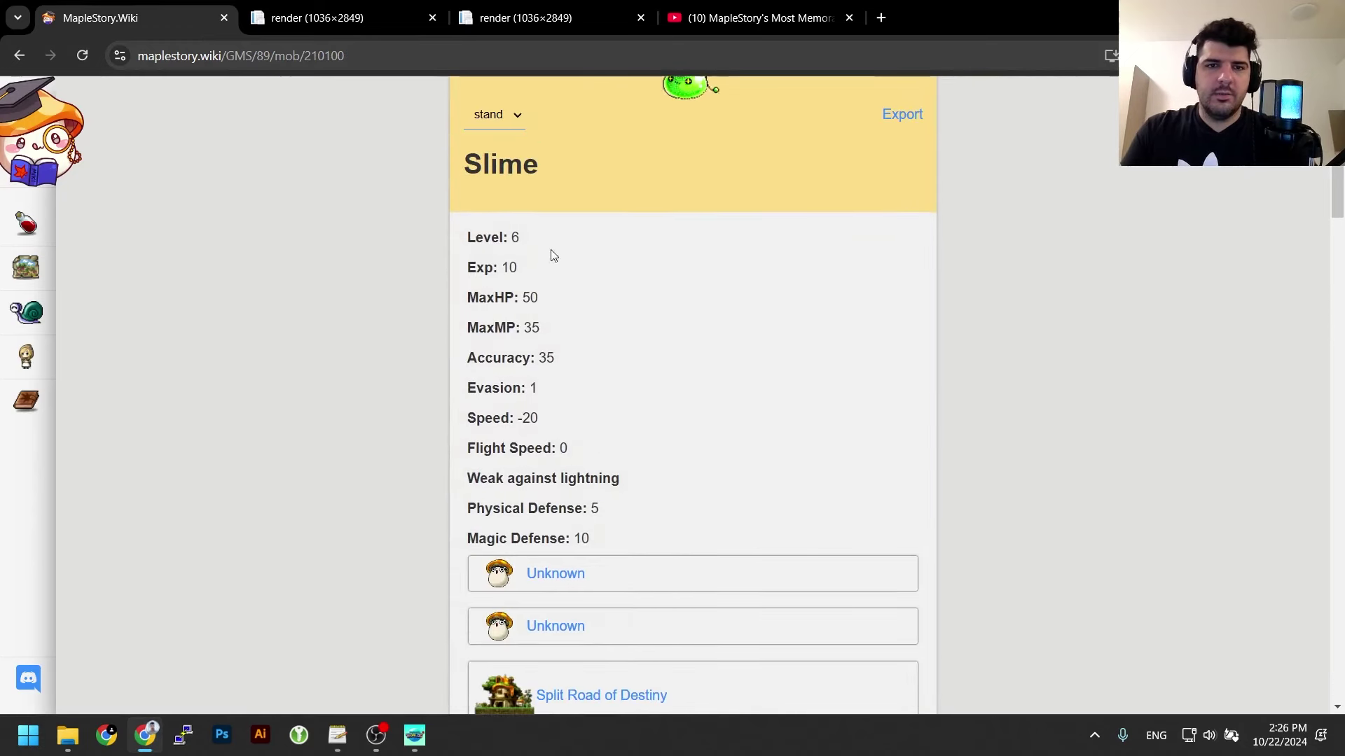
pyautogui.scroll(2, 519, 303)
pyautogui.doubleClick(530, 432)
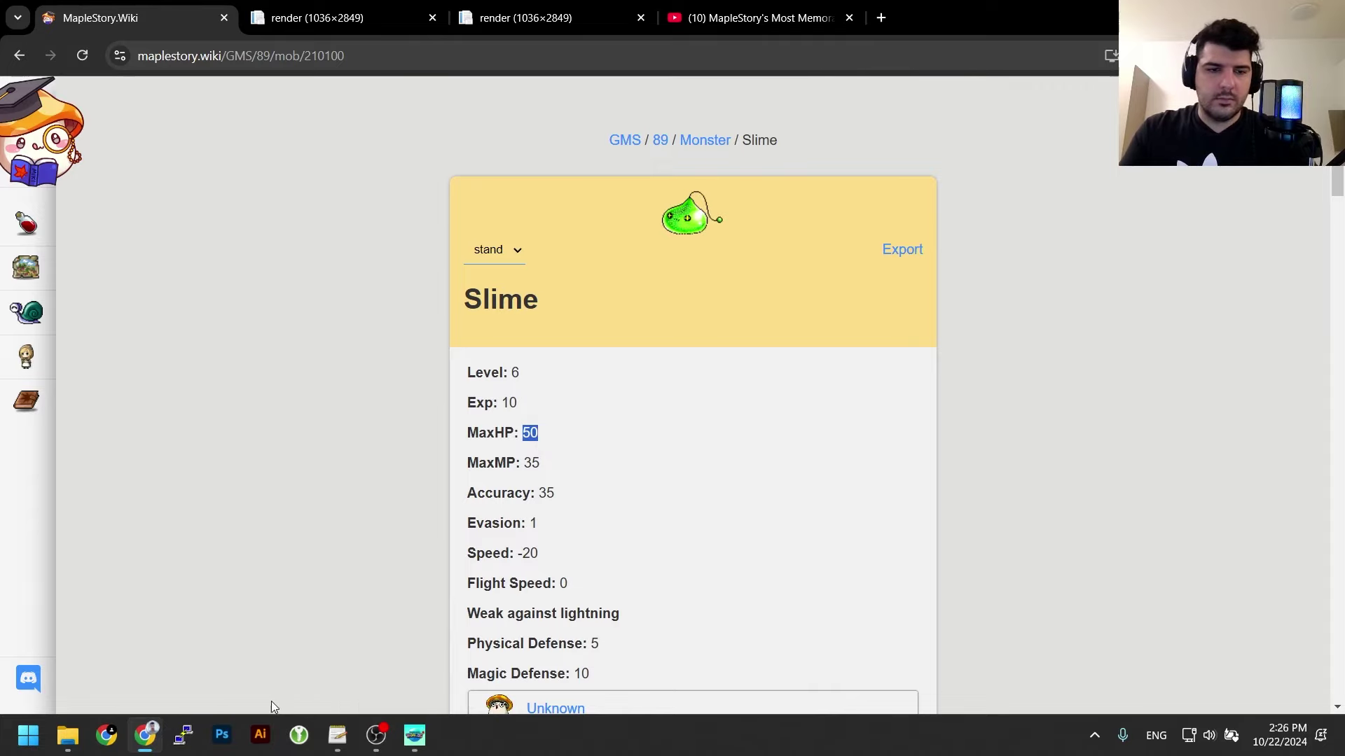
# - Switch back to MapleStory Worlds and, in the slime's Monster component, set MaxHp and Hp to 50 and enable RespawnOn with RespawnDelay 20
pyautogui.click(421, 746)
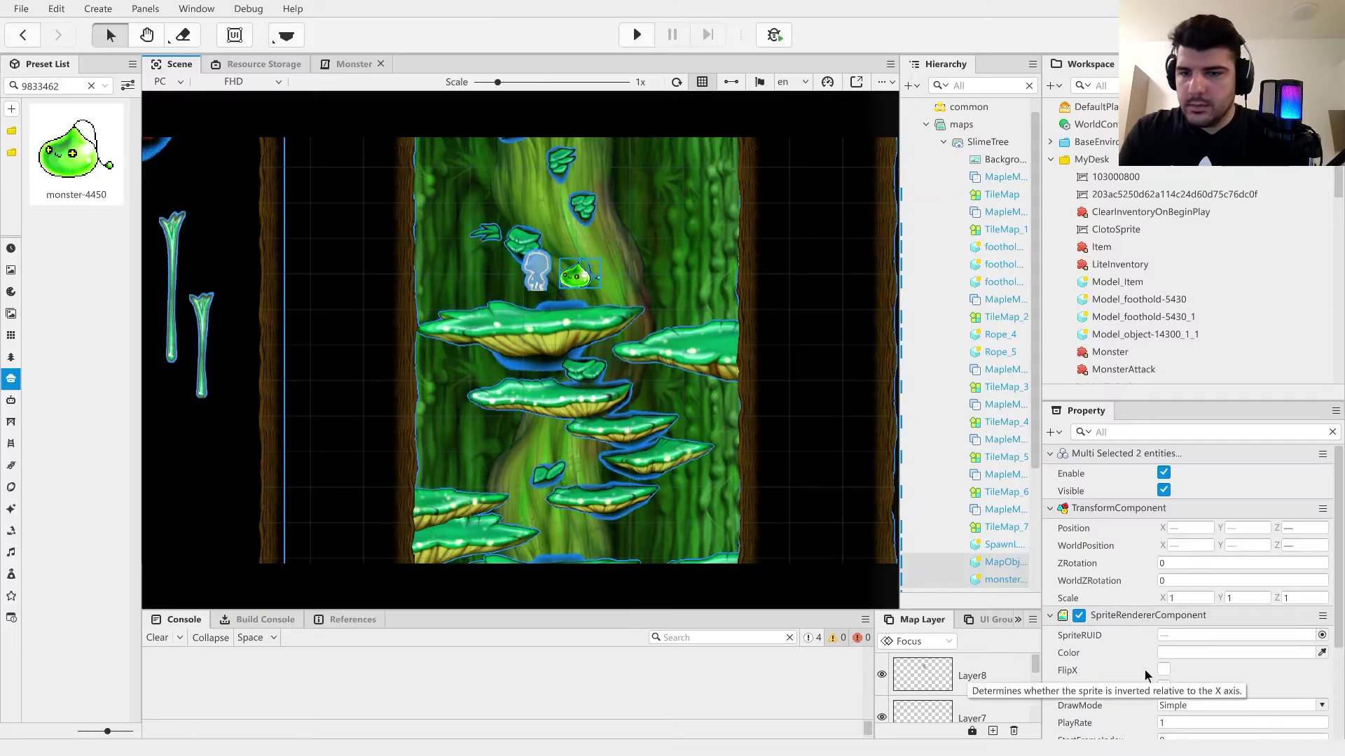
pyautogui.scroll(-3, 1132, 633)
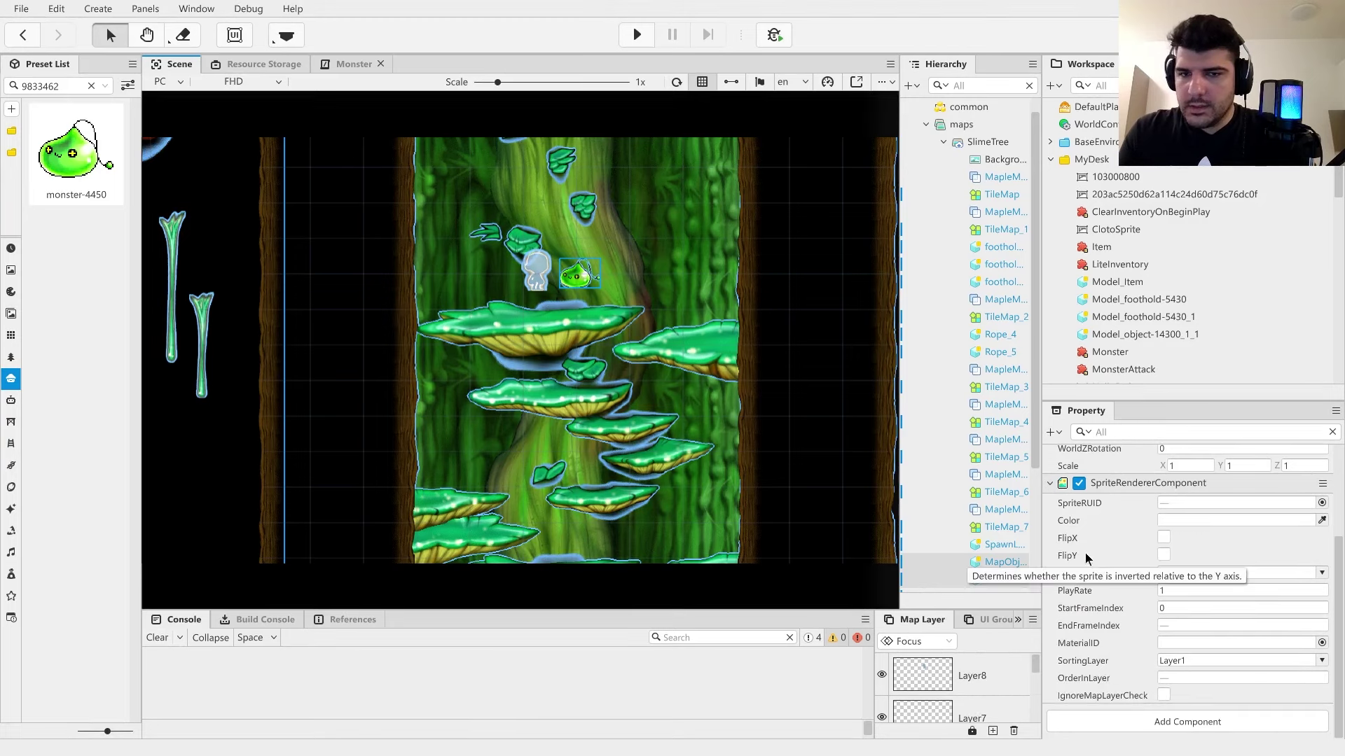
pyautogui.click(1003, 562)
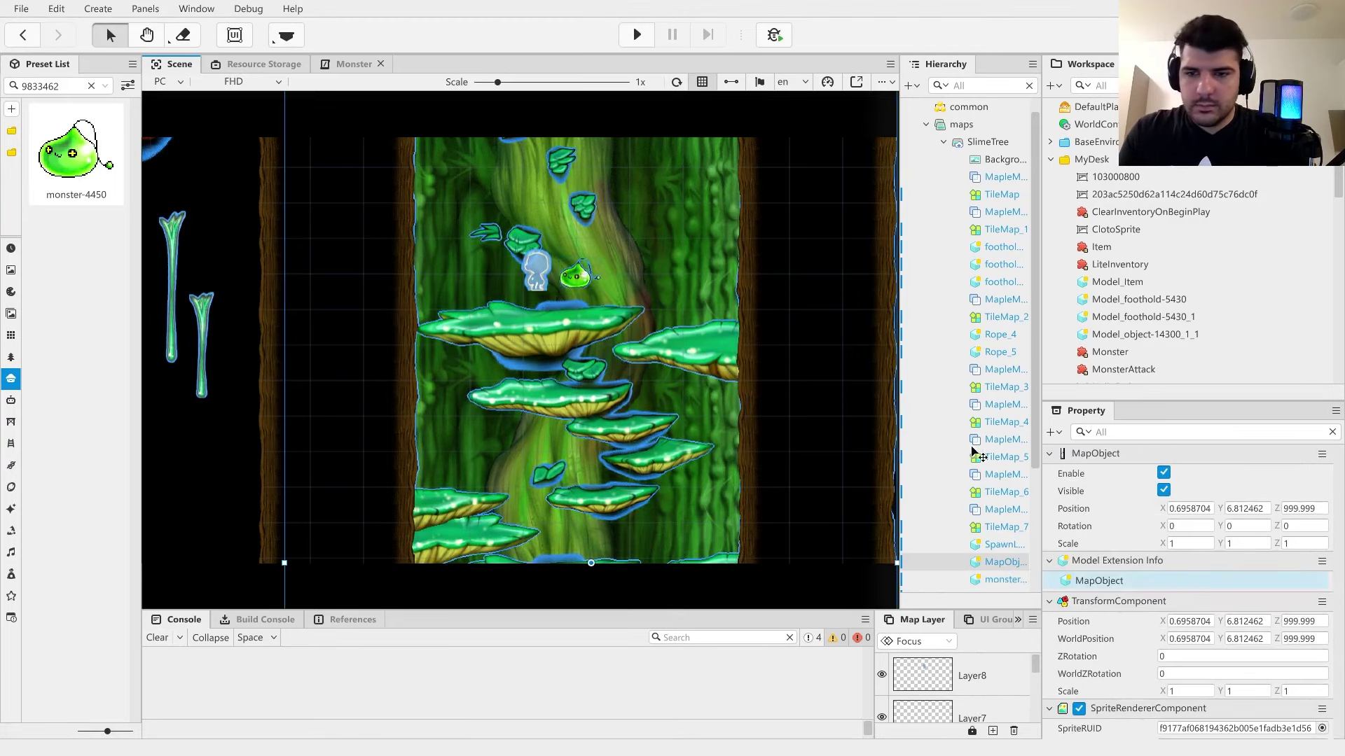
pyautogui.click(570, 283)
pyautogui.scroll(-10, 1158, 621)
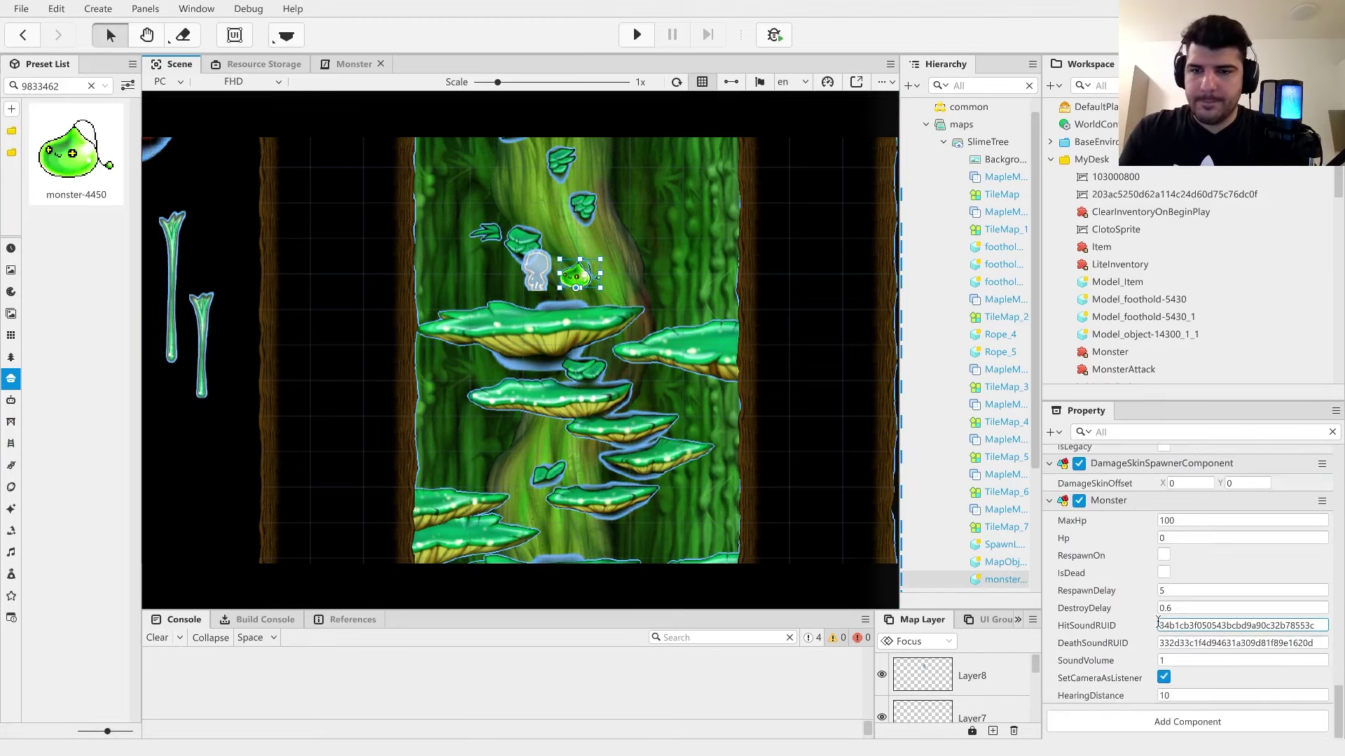
pyautogui.click(1190, 520)
pyautogui.write('5')
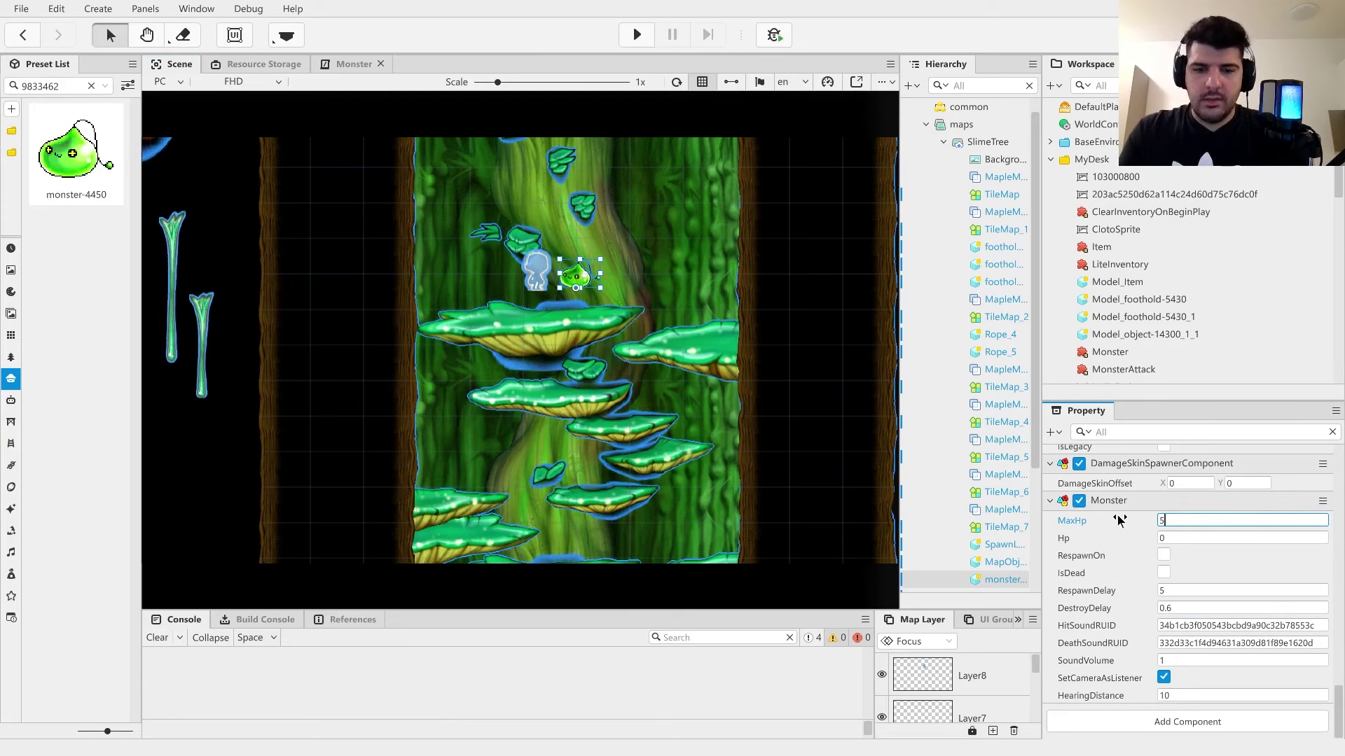
pyautogui.write('0')
pyautogui.click(1188, 537)
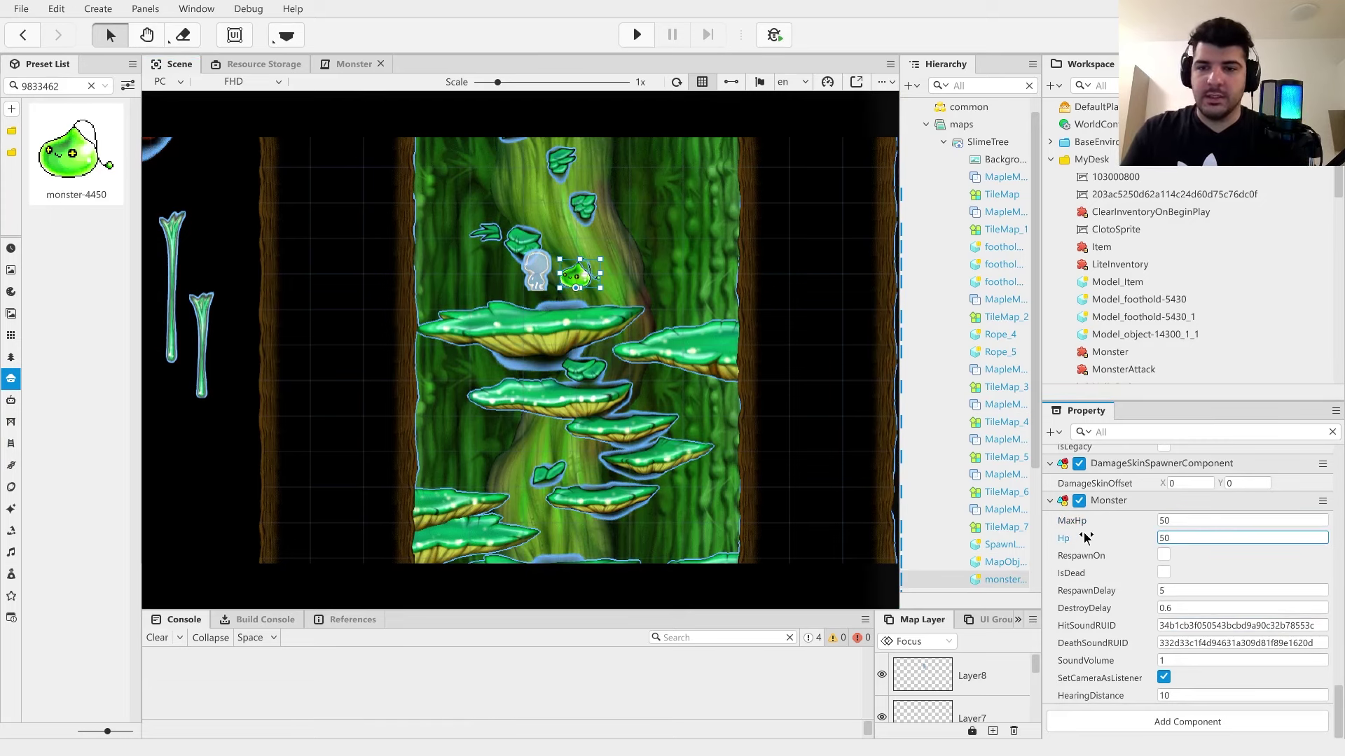
pyautogui.write('50')
pyautogui.click(1162, 555)
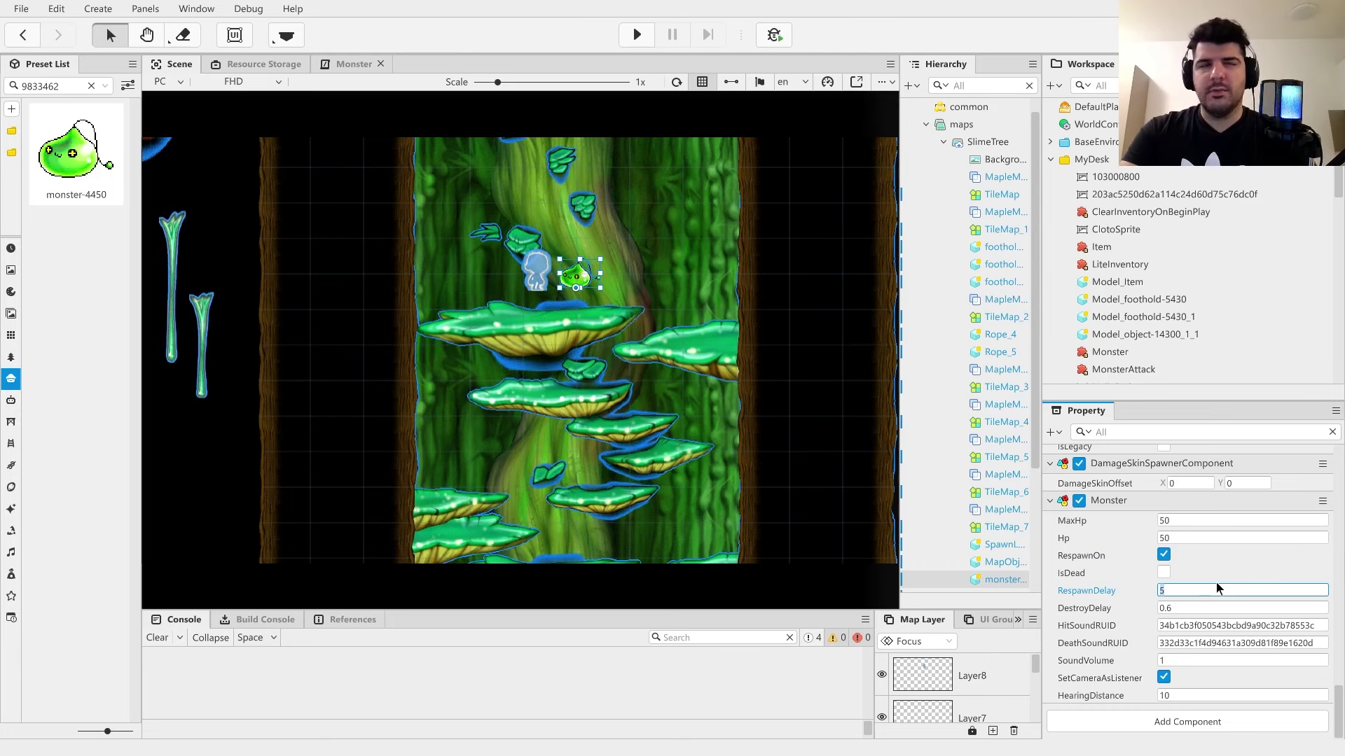
pyautogui.write('20')
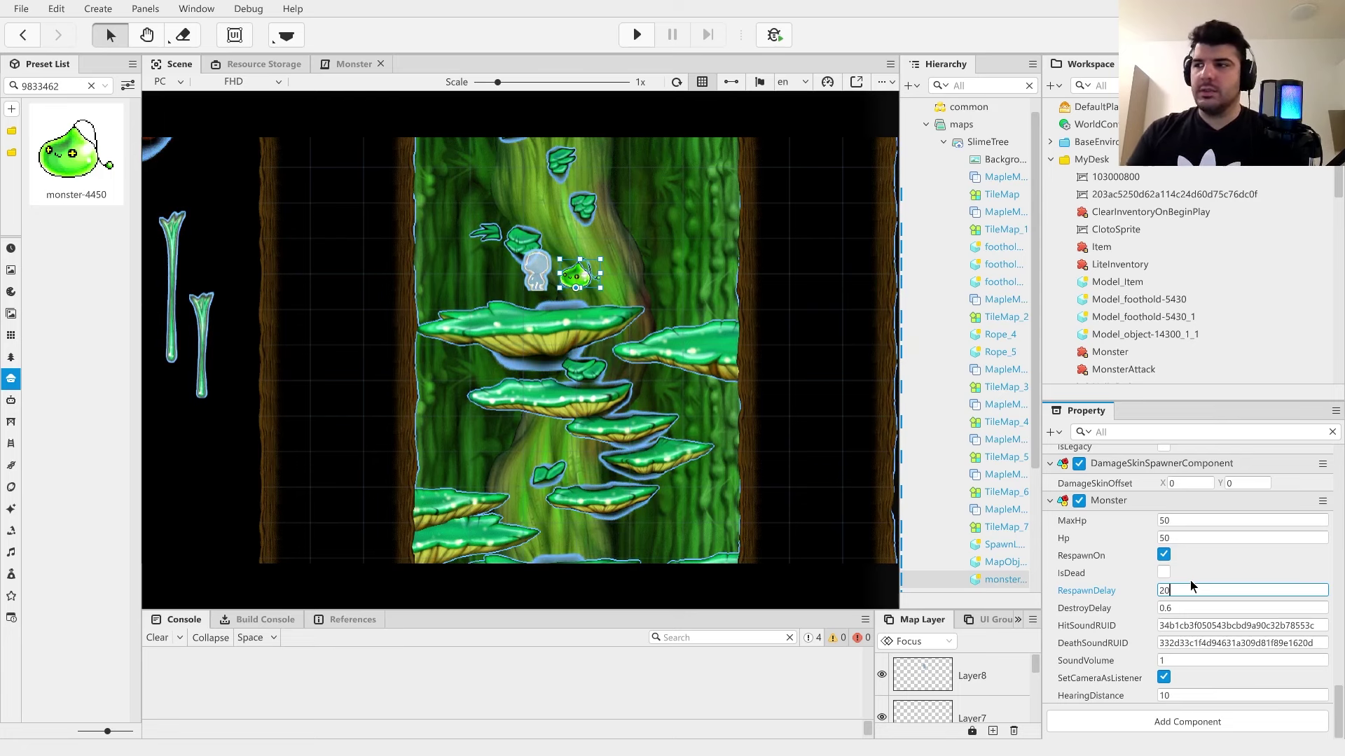
# - Duplicate the configured slime five times and spread the copies over the upper mushroom platforms
pyautogui.moveTo(826, 329); pyautogui.dragTo(794, 340)
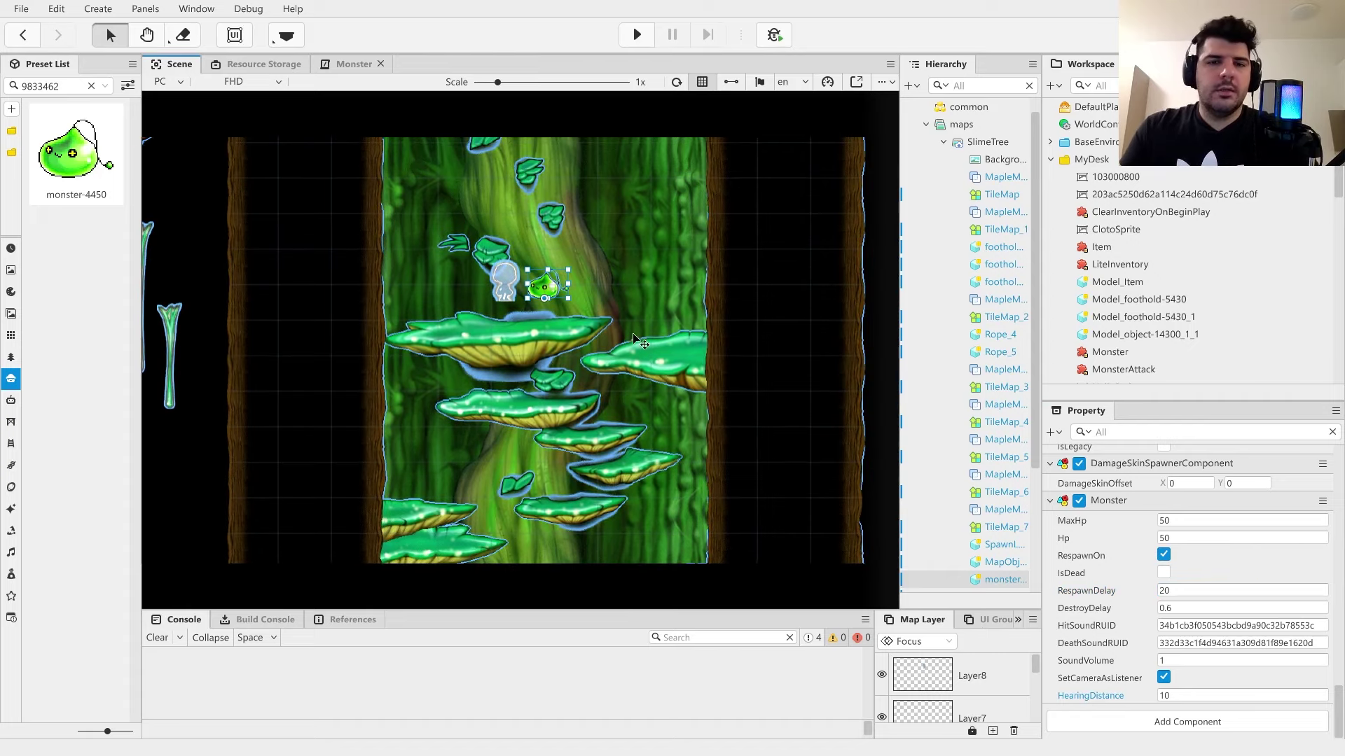
pyautogui.hotkey('ctrl', 'd')
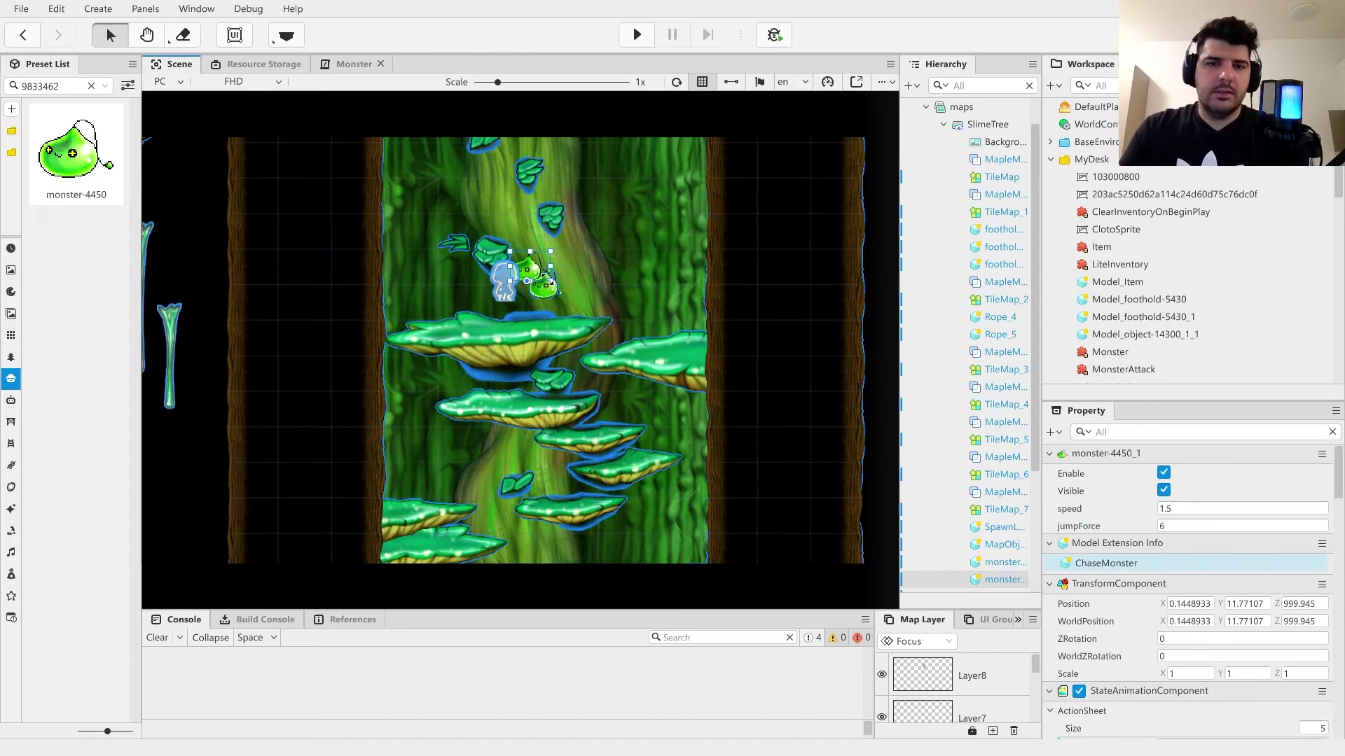
pyautogui.moveTo(556, 289); pyautogui.dragTo(569, 508)
pyautogui.hotkey('ctrl', 'd')
pyautogui.hotkey('ctrl', 'd')
pyautogui.hotkey('ctrl', 'd')
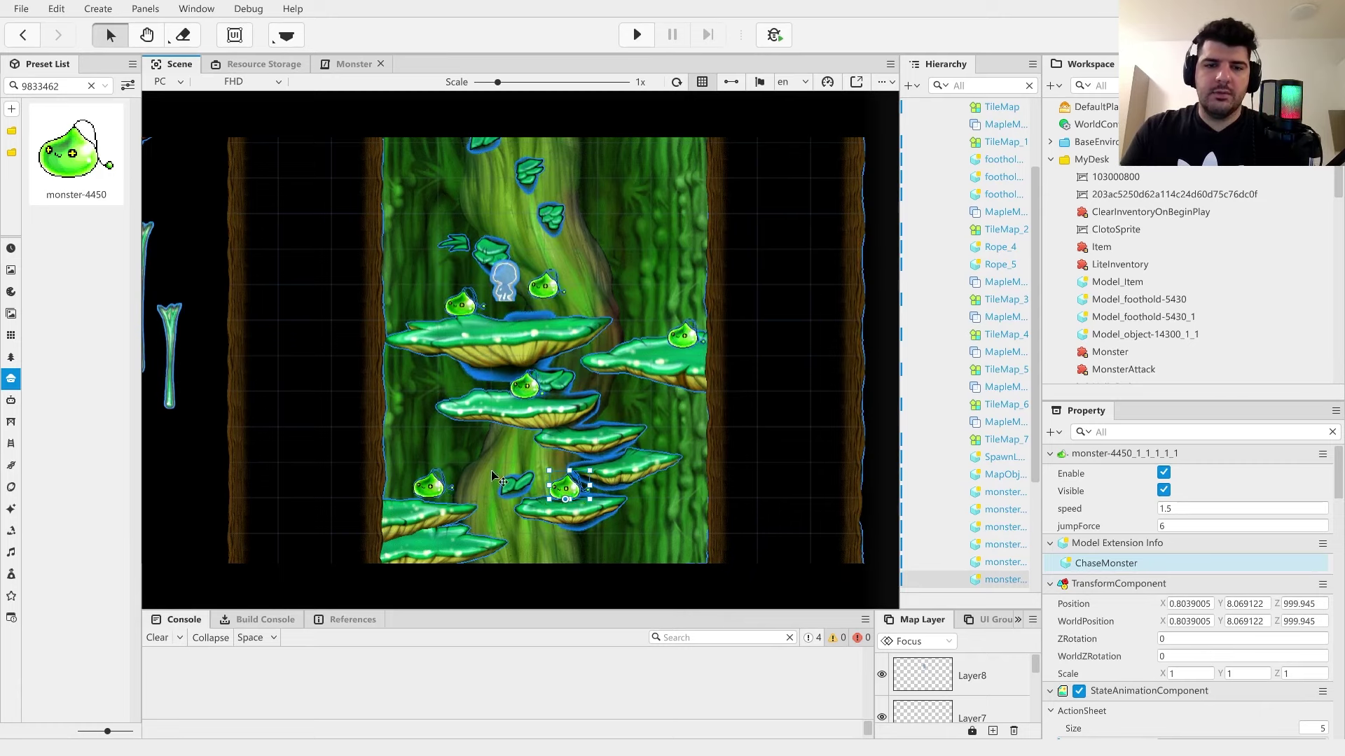
# - Fine-tune the slimes' positions so they sit closer to the surfaces of the top, middle and lower-left mushroom platforms
pyautogui.scroll(-1, 476, 468)
pyautogui.moveTo(433, 455)
pyautogui.mouseDown()
pyautogui.moveTo(432, 432)
pyautogui.moveTo(417, 467)
pyautogui.mouseUp()
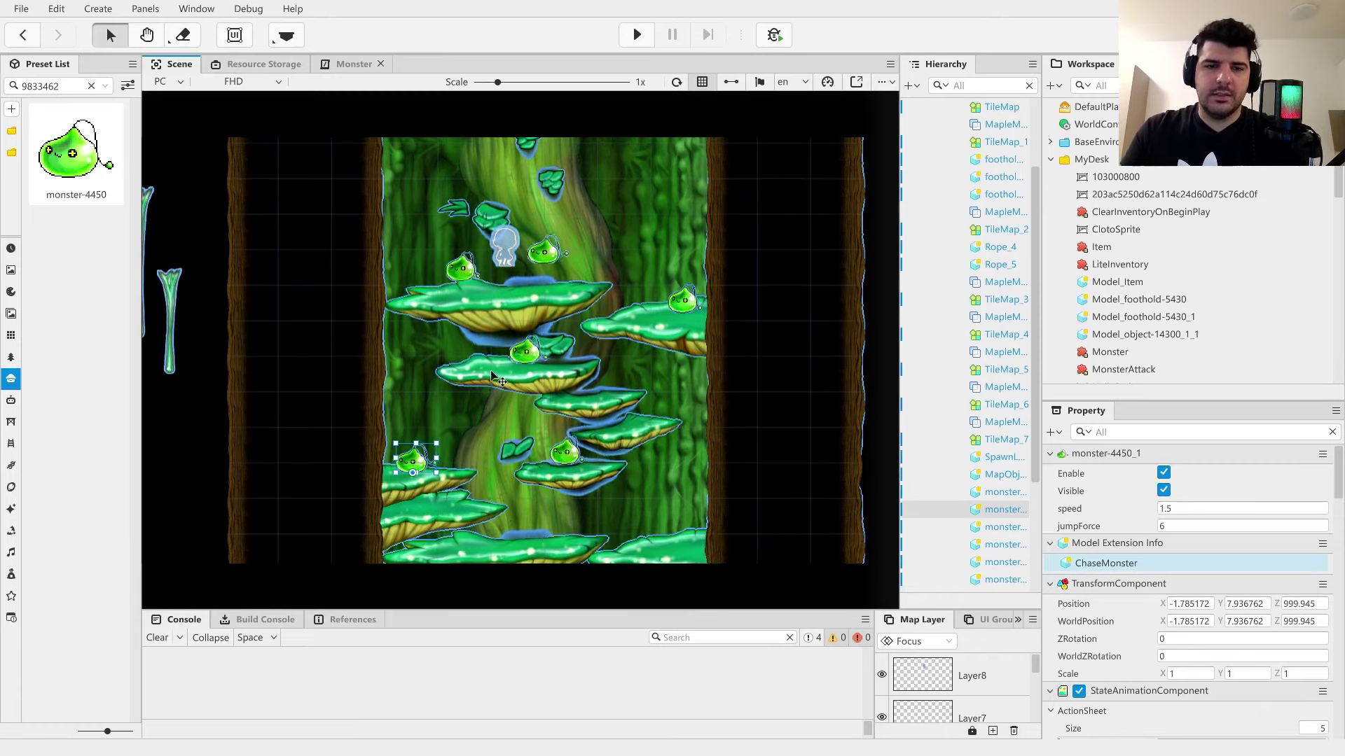
pyautogui.moveTo(524, 358); pyautogui.dragTo(489, 361)
pyautogui.moveTo(460, 273); pyautogui.dragTo(432, 287)
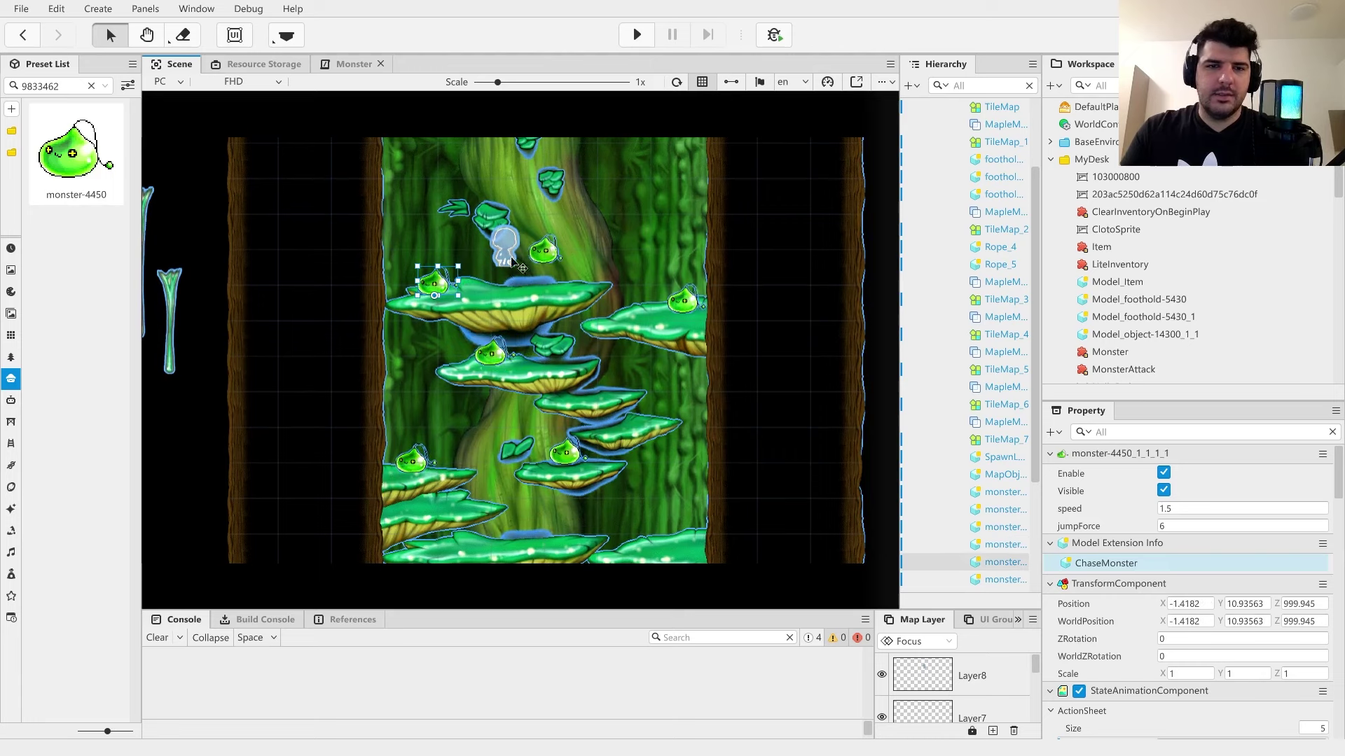
pyautogui.moveTo(542, 258); pyautogui.dragTo(534, 284)
pyautogui.moveTo(647, 300); pyautogui.dragTo(630, 227)
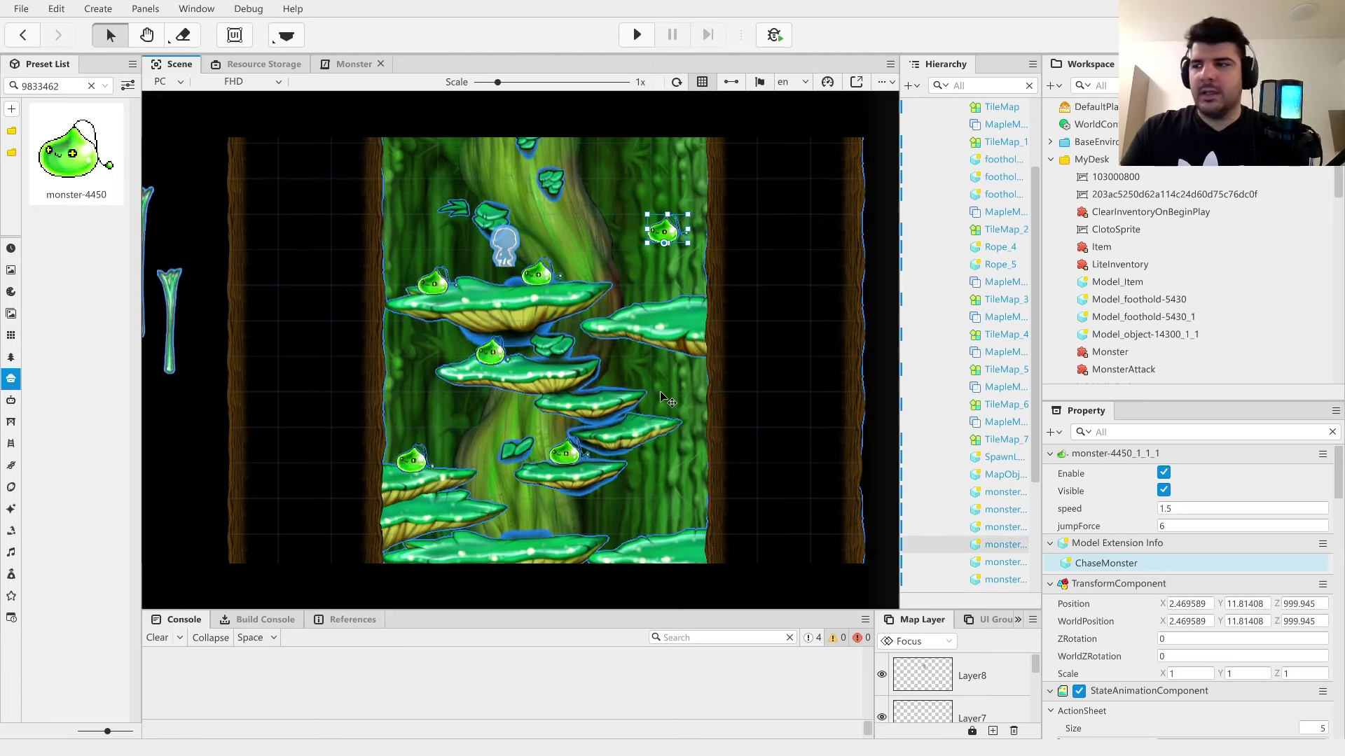
pyautogui.scroll(-3, 1119, 581)
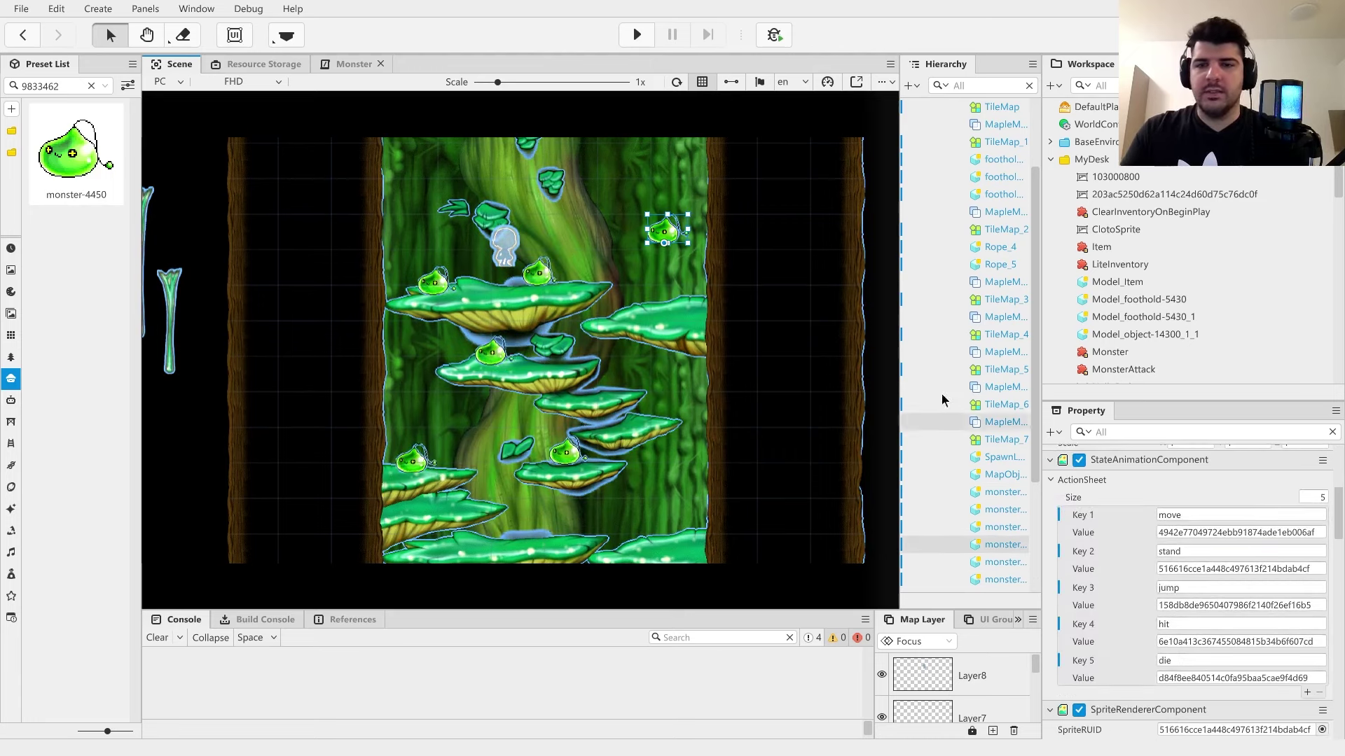
pyautogui.hotkey('ctrl', 'z')
# - Position the selected slime on the small mushroom platform just below and right of the middle one
pyautogui.scroll(-10, 1127, 571)
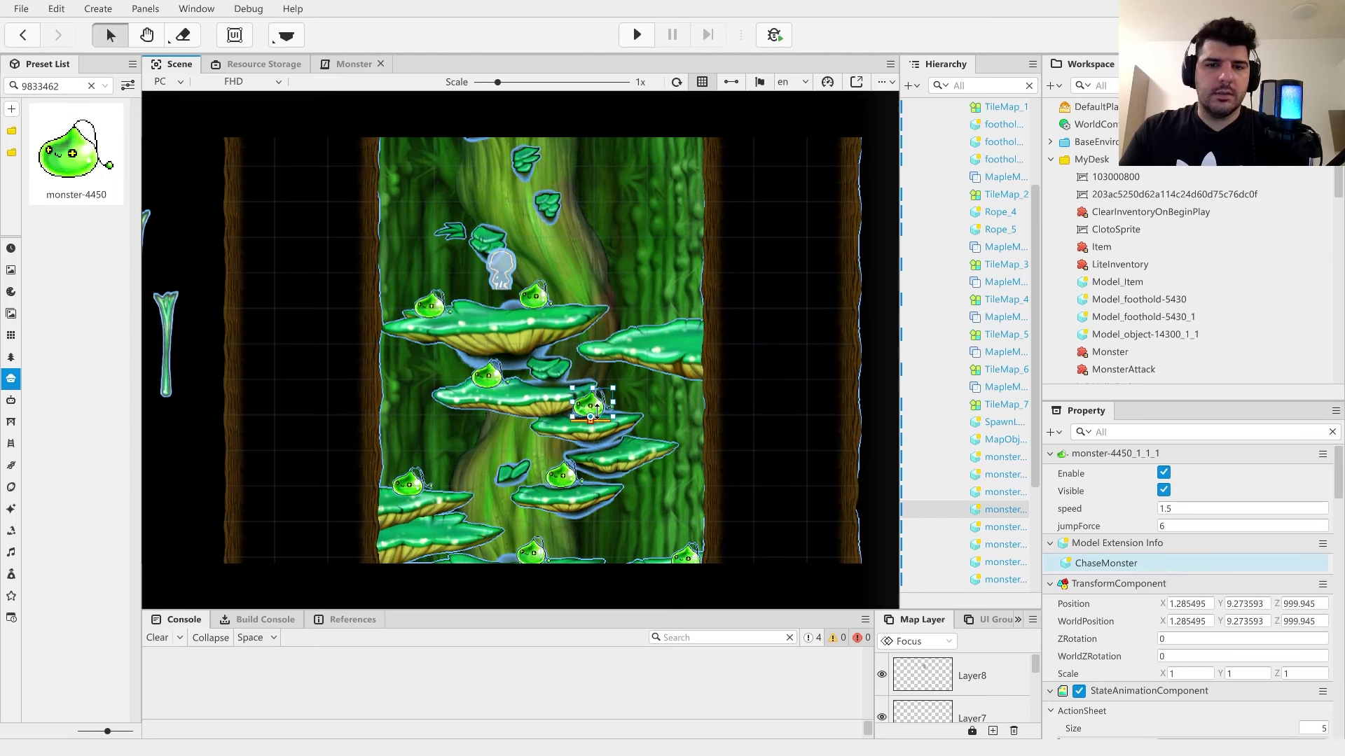
pyautogui.moveTo(597, 411); pyautogui.dragTo(590, 406)
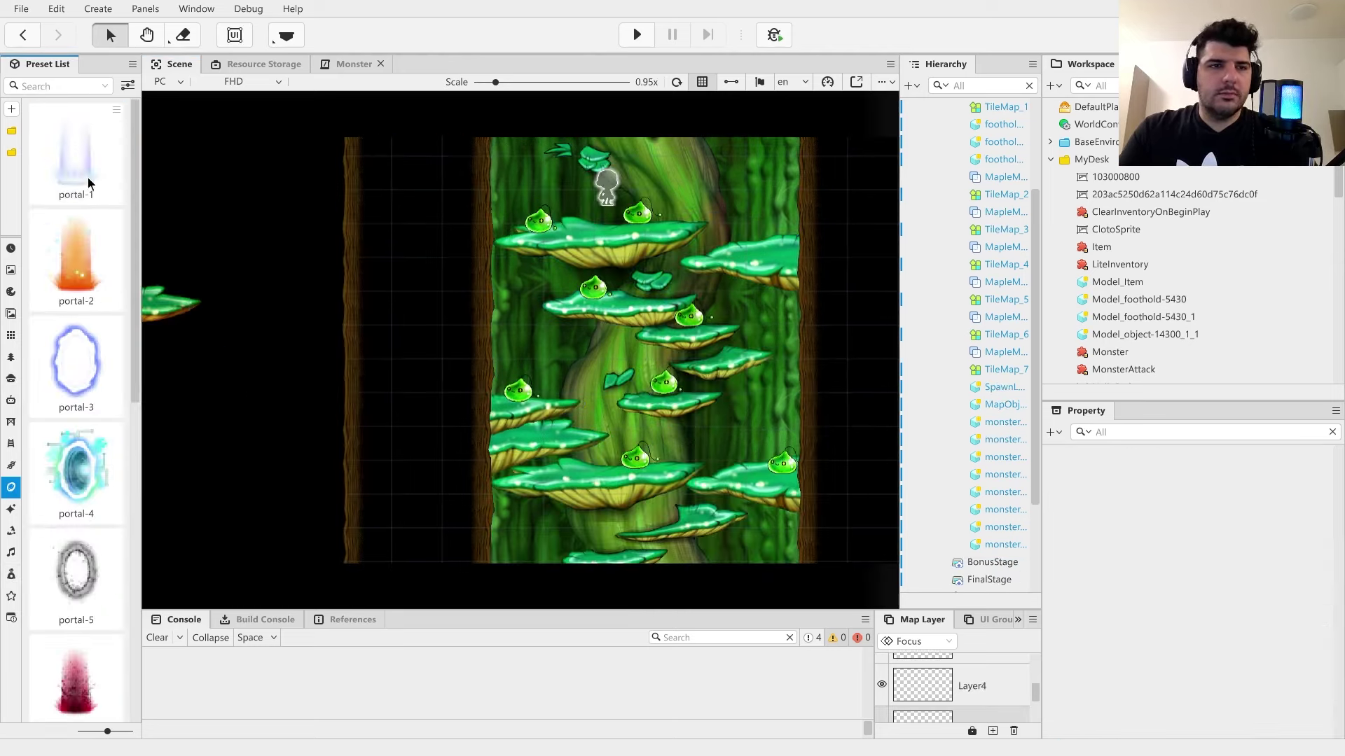
# - Place a portal-1 preset on the upper-right mushroom platform and align its base with the surface
pyautogui.click(90, 176)
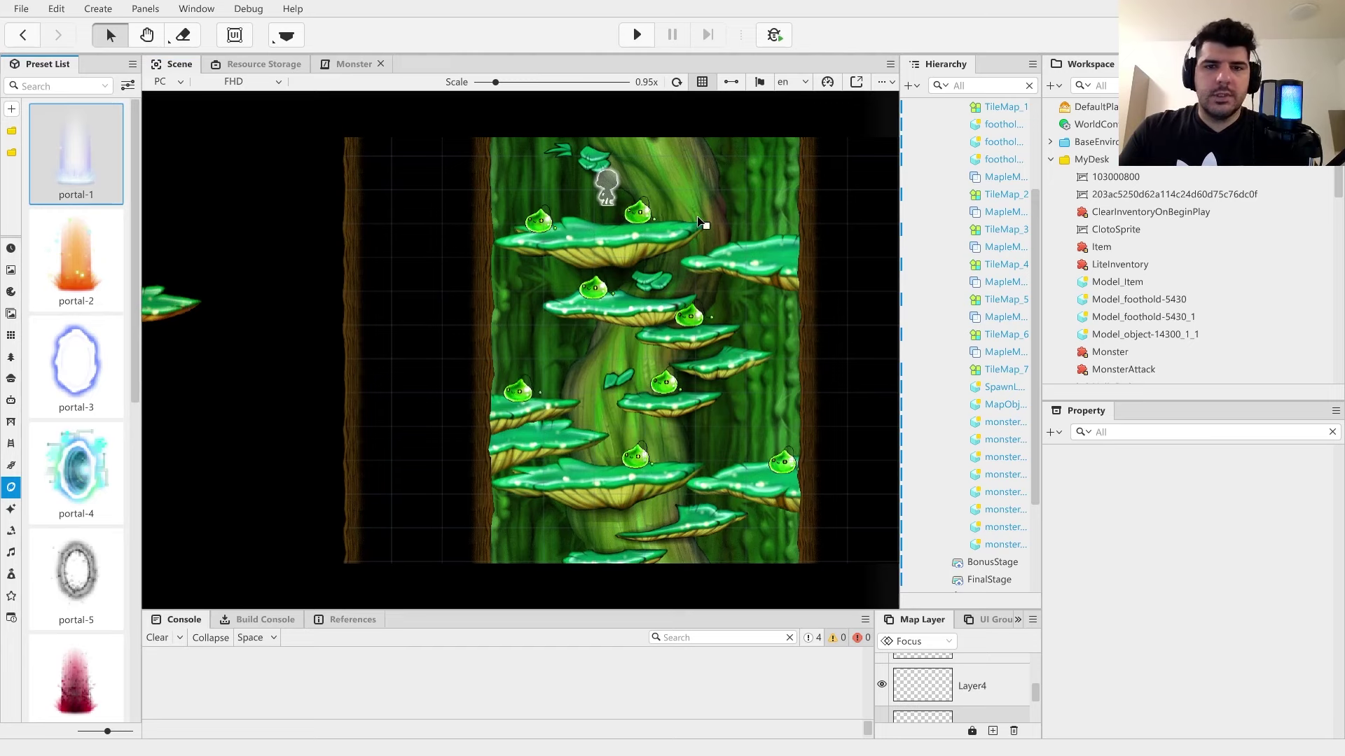
pyautogui.click(742, 230)
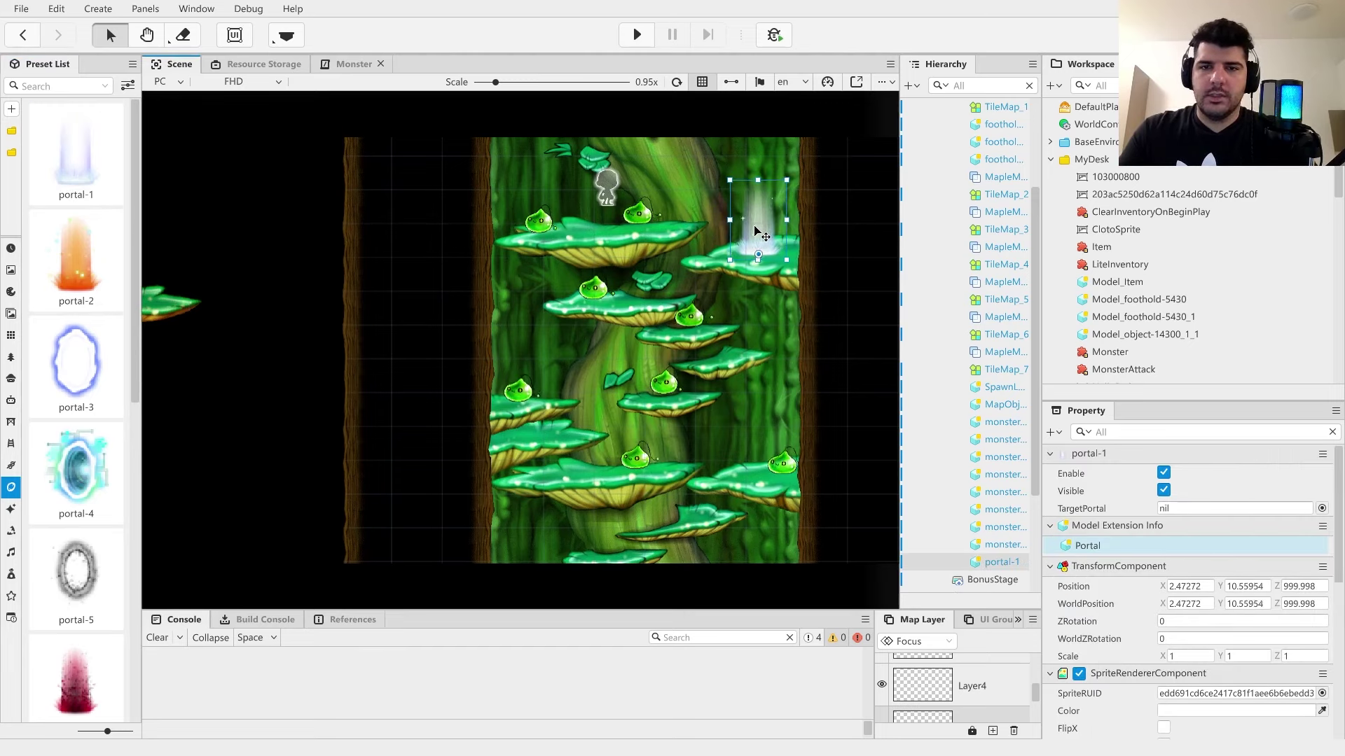
pyautogui.scroll(5, 757, 254)
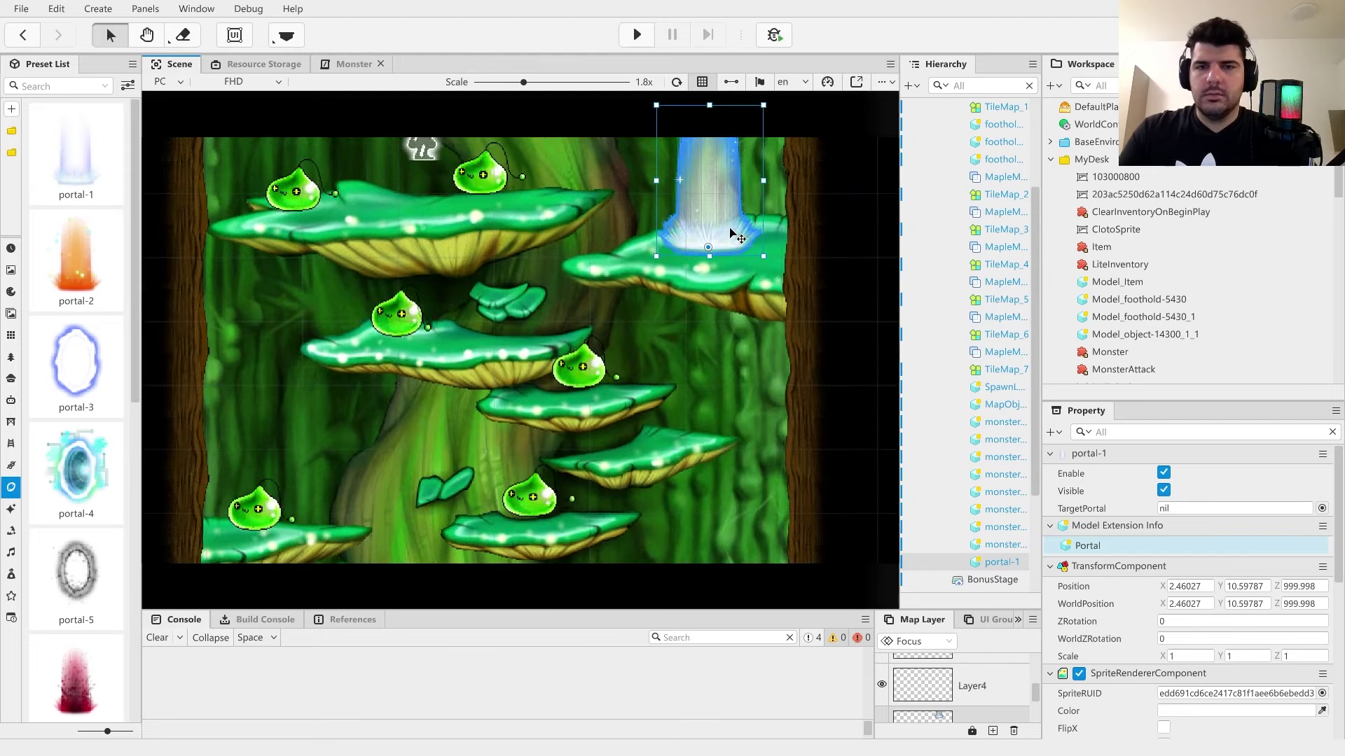
pyautogui.moveTo(731, 234); pyautogui.dragTo(736, 235)
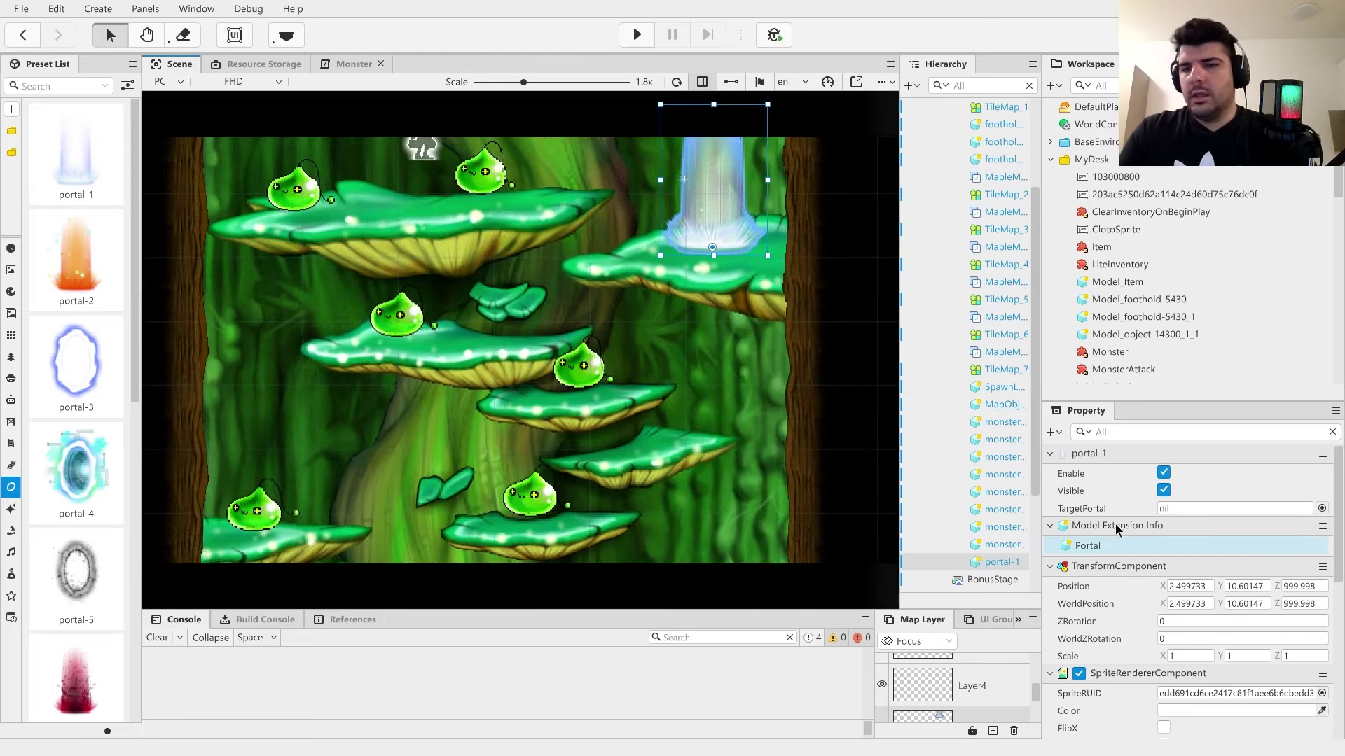
# - Set the new portal's TargetPortal to SpawnPortal_1 in the KerningCity map
pyautogui.click(1322, 509)
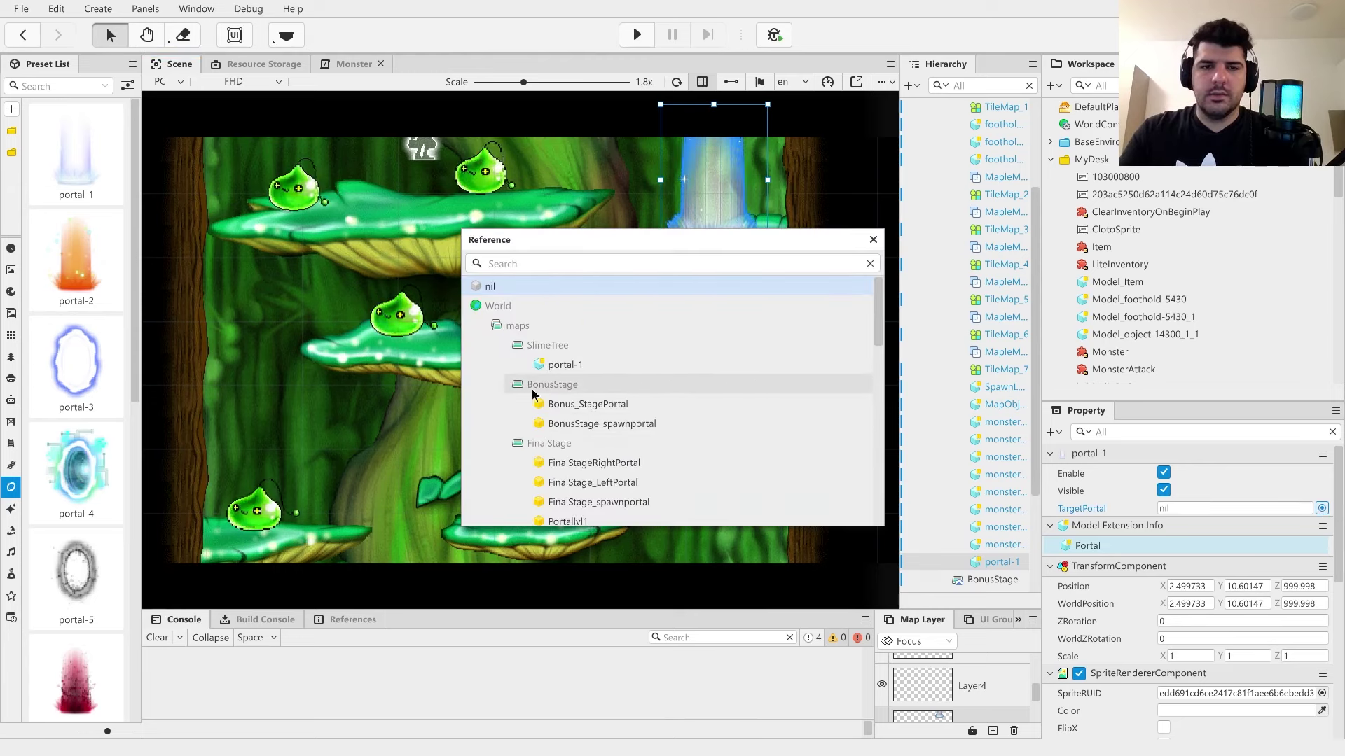
pyautogui.scroll(-4, 620, 452)
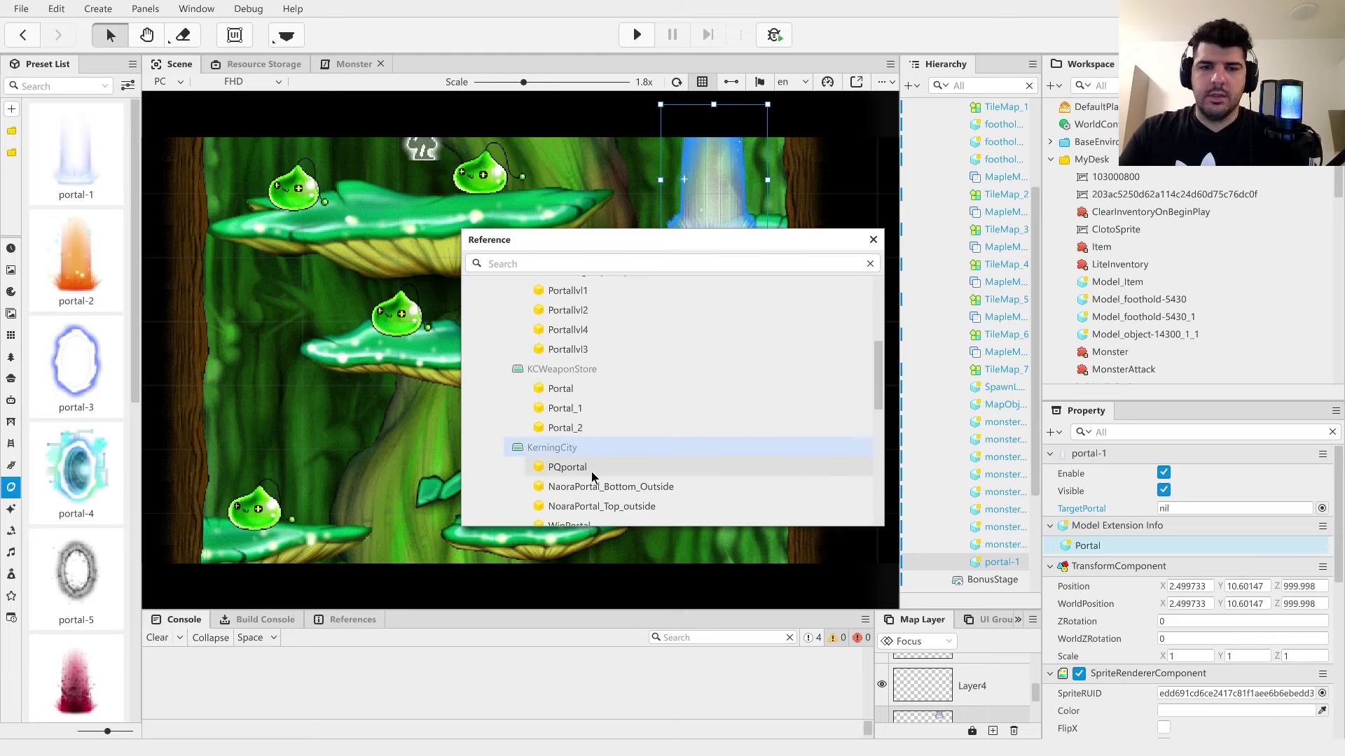
pyautogui.scroll(-1, 599, 449)
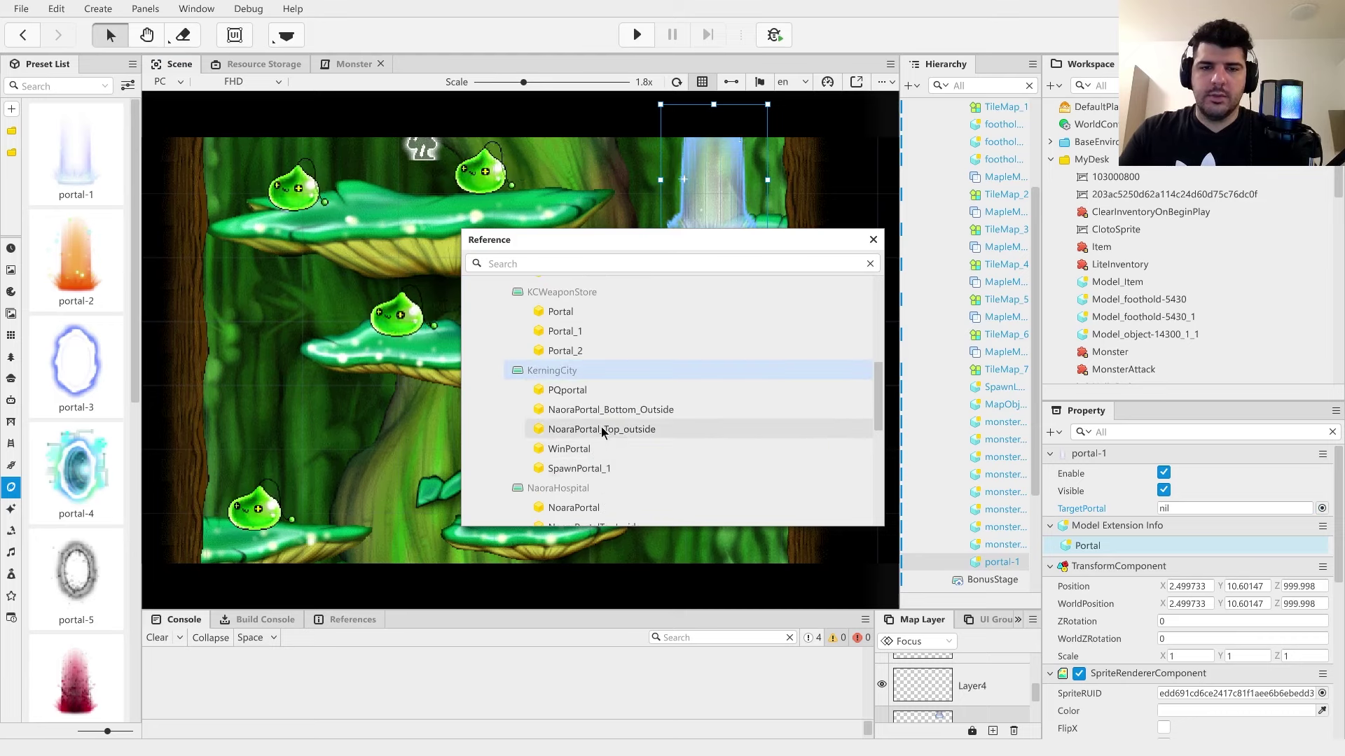
pyautogui.doubleClick(639, 469)
# - Start a play-test of the SlimeTree map and enlarge the game view to fill the editor window
pyautogui.moveTo(550, 284); pyautogui.dragTo(619, 329)
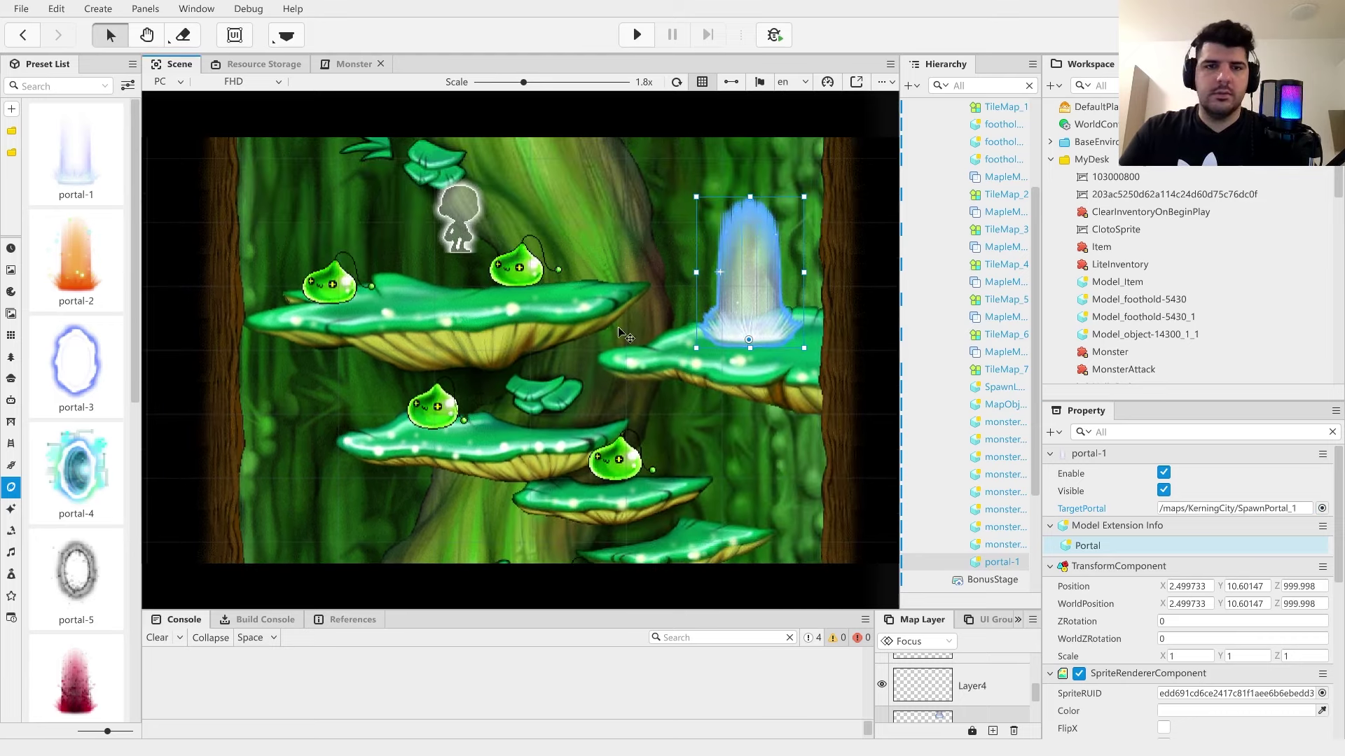
pyautogui.click(639, 38)
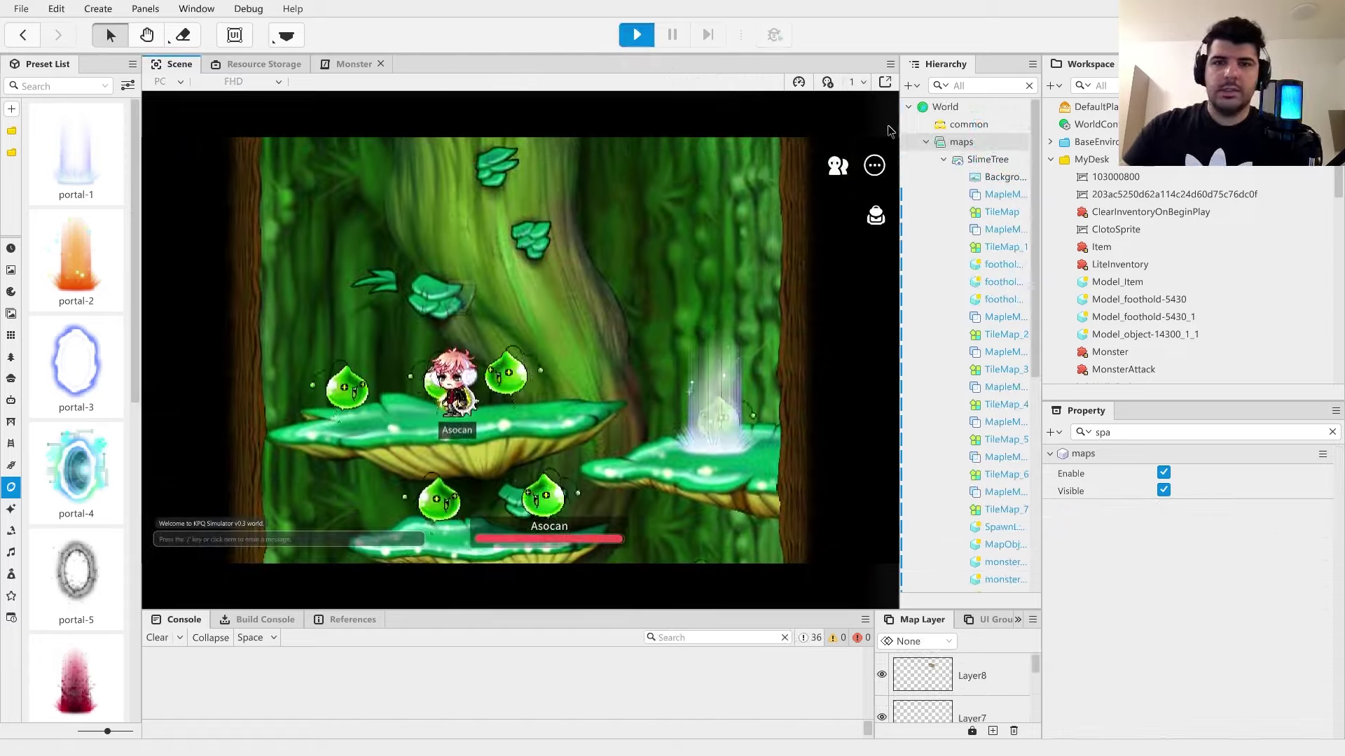
pyautogui.click(891, 89)
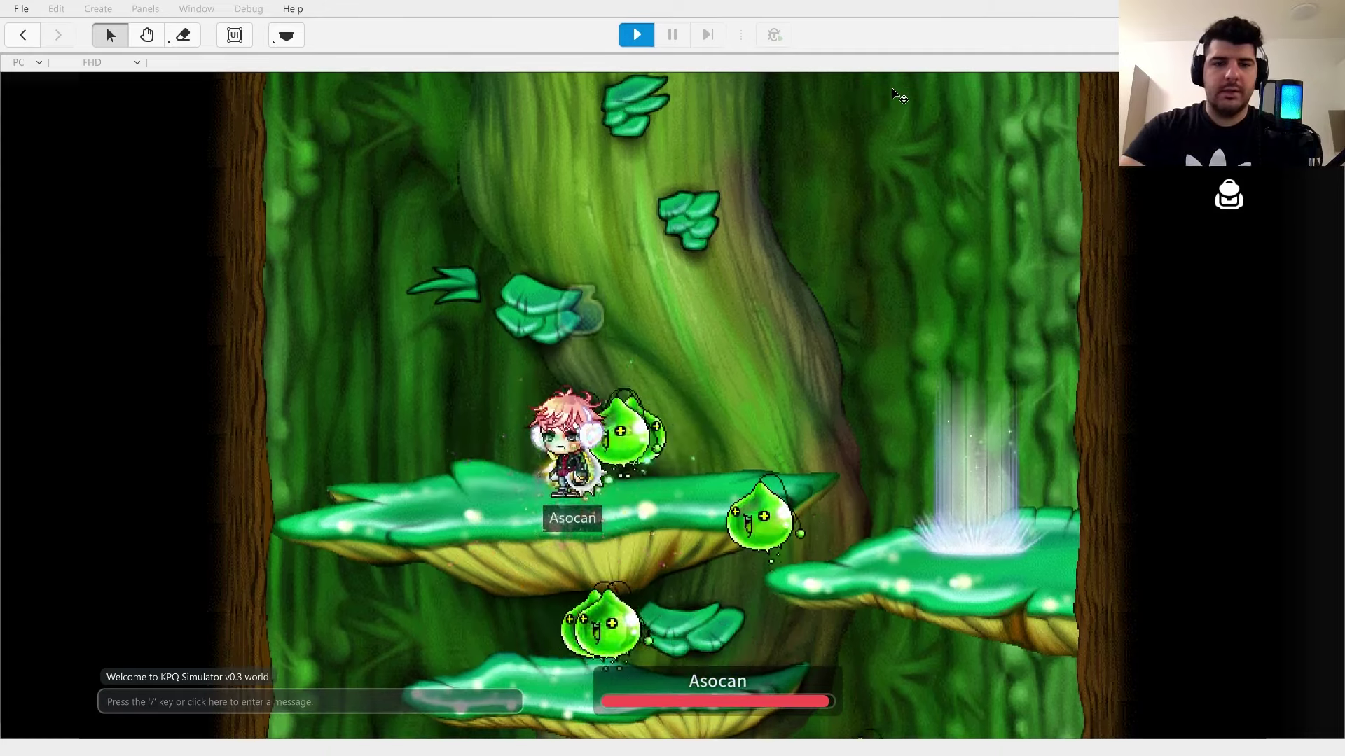
# - Play-test combat on the large top mushroom platform by attacking the slimes there and around its edge
pyautogui.press('Right')
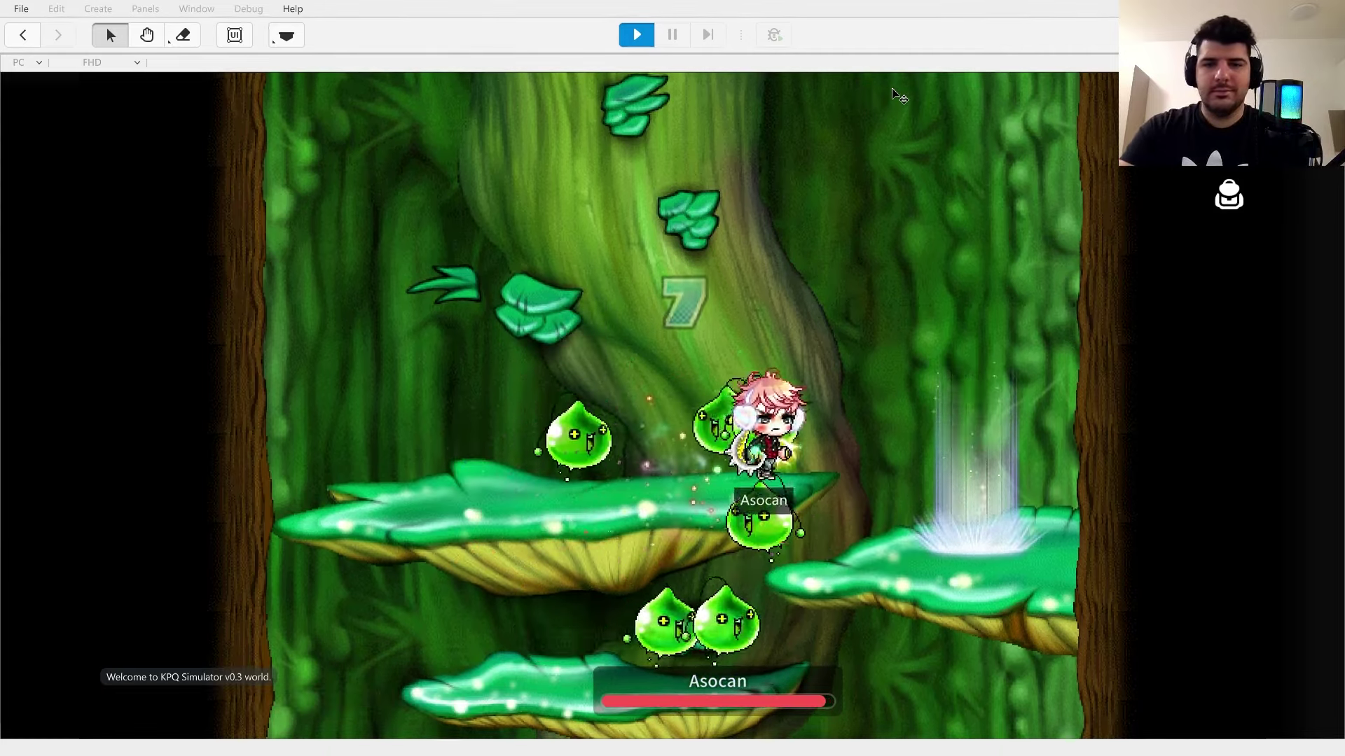
pyautogui.press('ctrl')
pyautogui.press('Left')
pyautogui.press('Right')
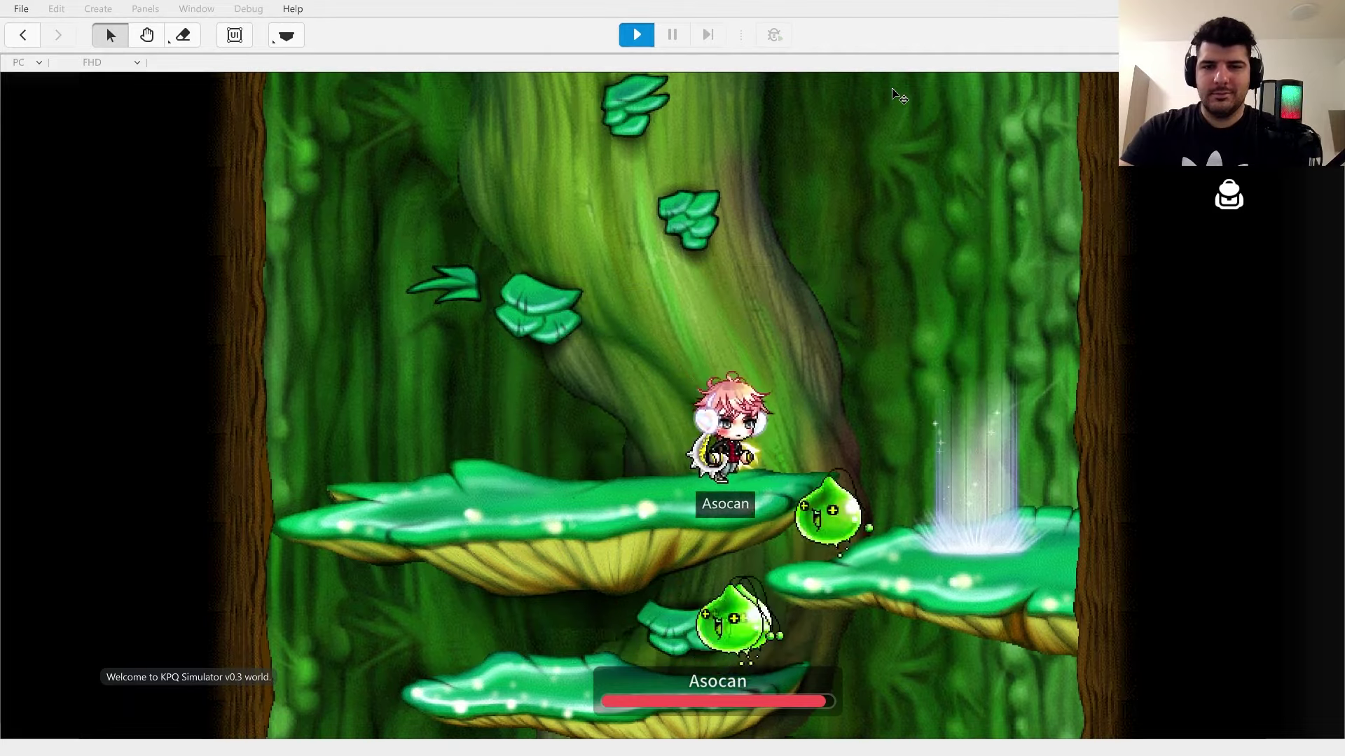
pyautogui.press('Right')
pyautogui.press('alt')
pyautogui.press('ctrl')
pyautogui.press('Left')
pyautogui.press('alt')
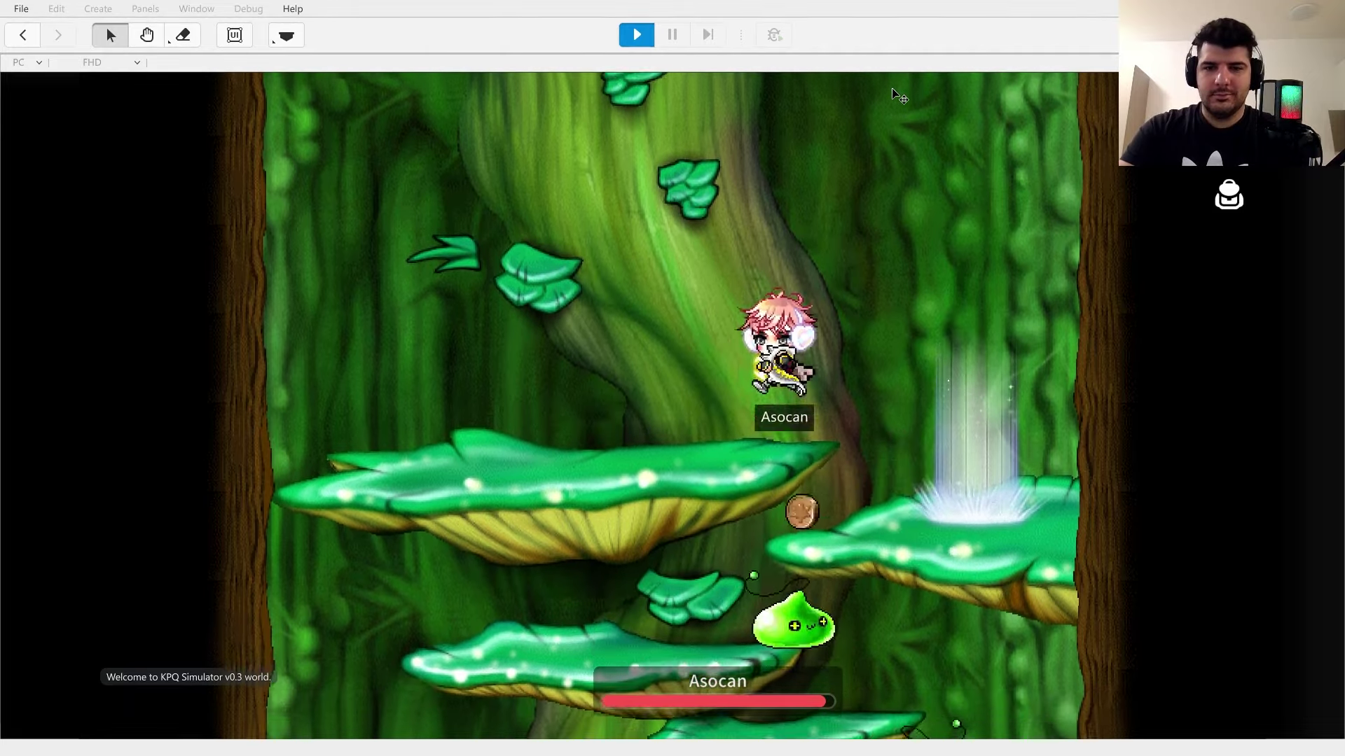
# - Drop the character to the middle mushroom platform and attack the slimes there and on the small platforms below
pyautogui.hotkey('Down', 'alt')
pyautogui.press('Right')
pyautogui.press('ctrl')
pyautogui.press('Left')
pyautogui.press('Right')
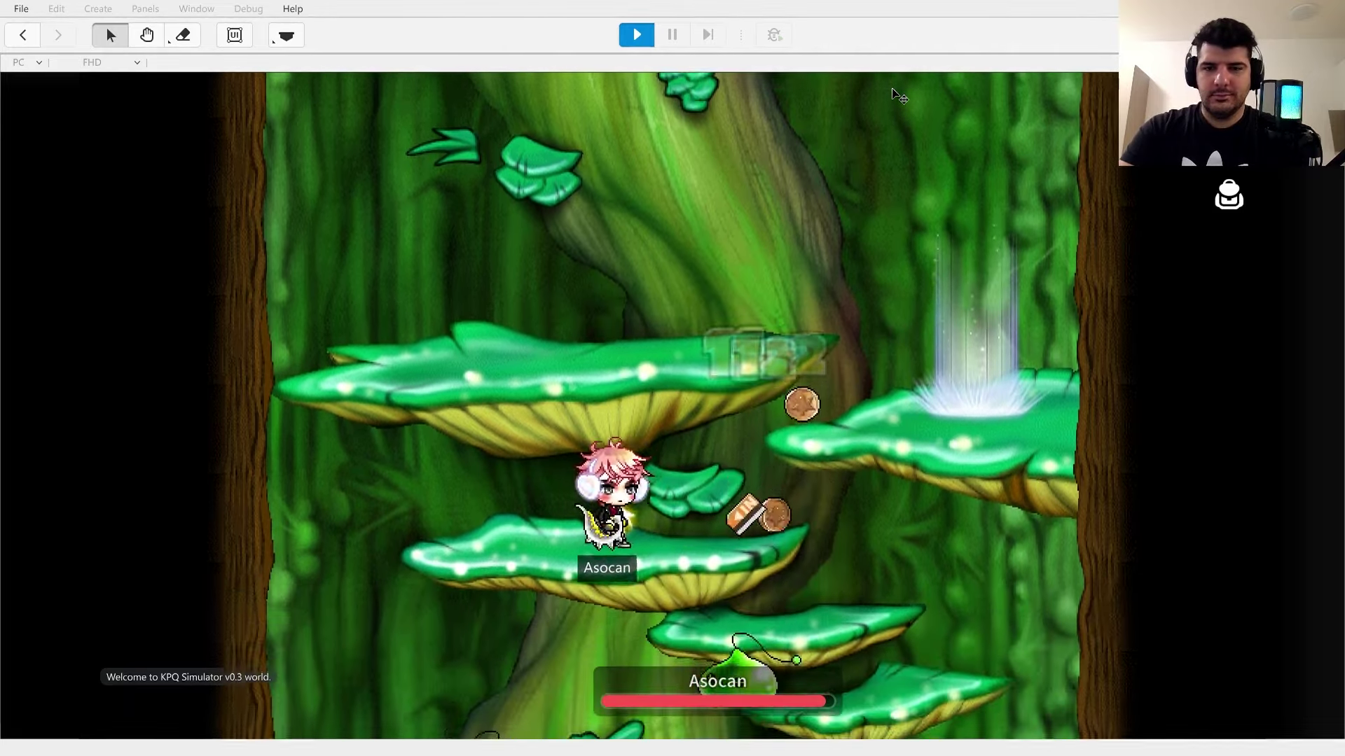
pyautogui.press('Right')
pyautogui.press('ctrl')
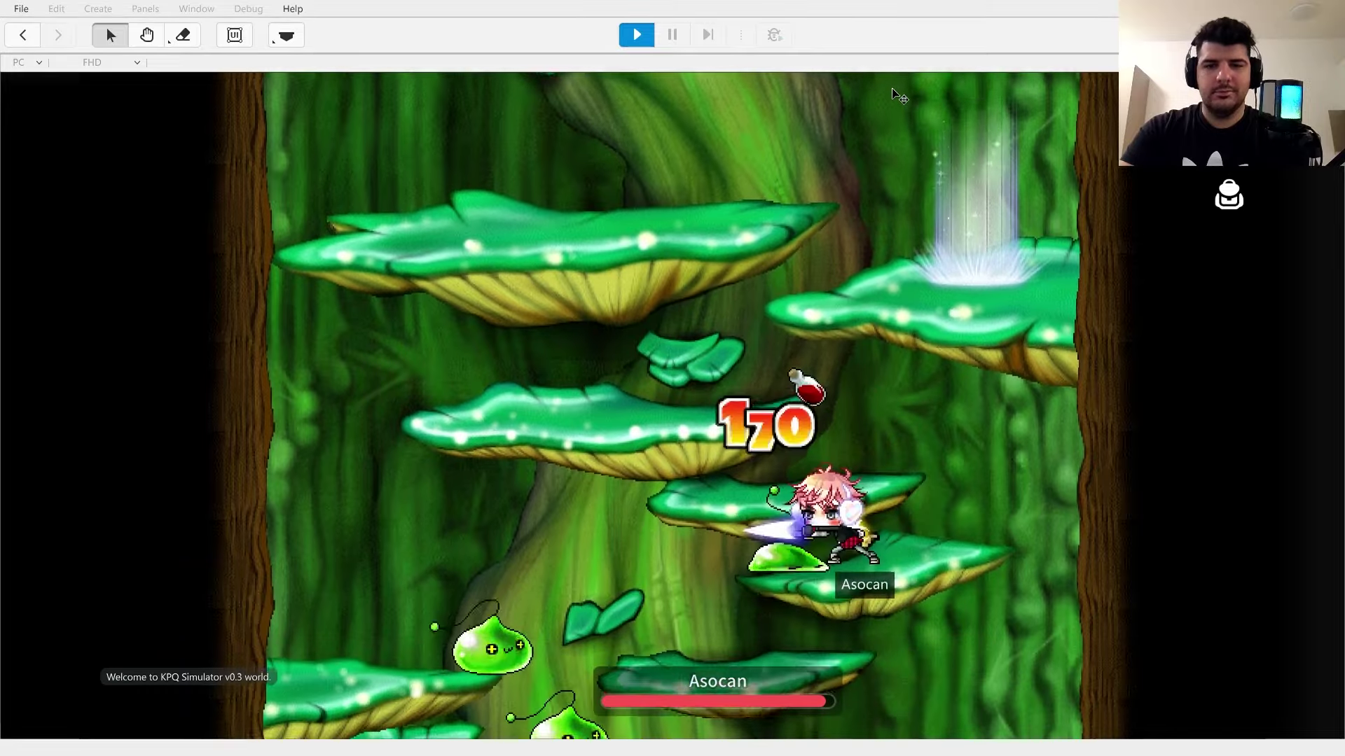
# - Descend toward the lower-left ledges and attack the slimes there and on the large lower platform
pyautogui.press('Left')
pyautogui.press('ctrl')
pyautogui.press('Left')
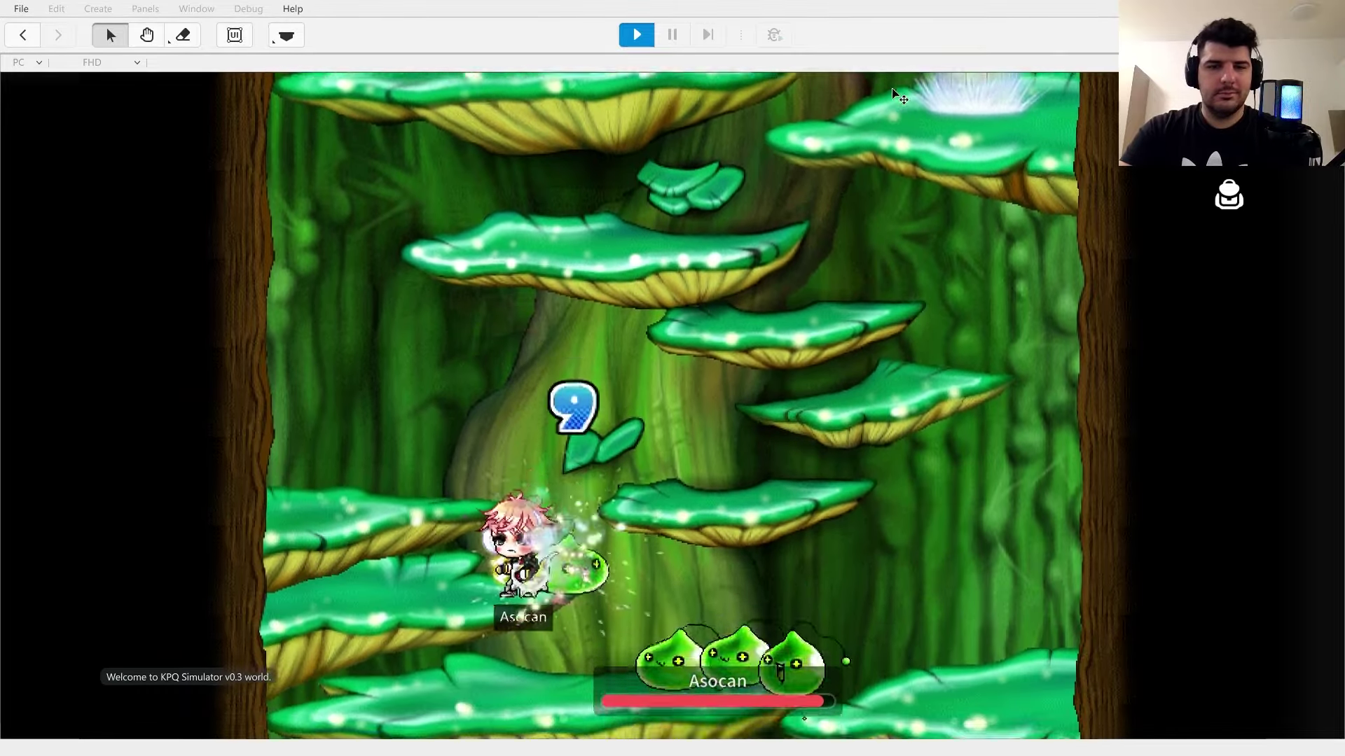
pyautogui.press('Left')
pyautogui.press('ctrl')
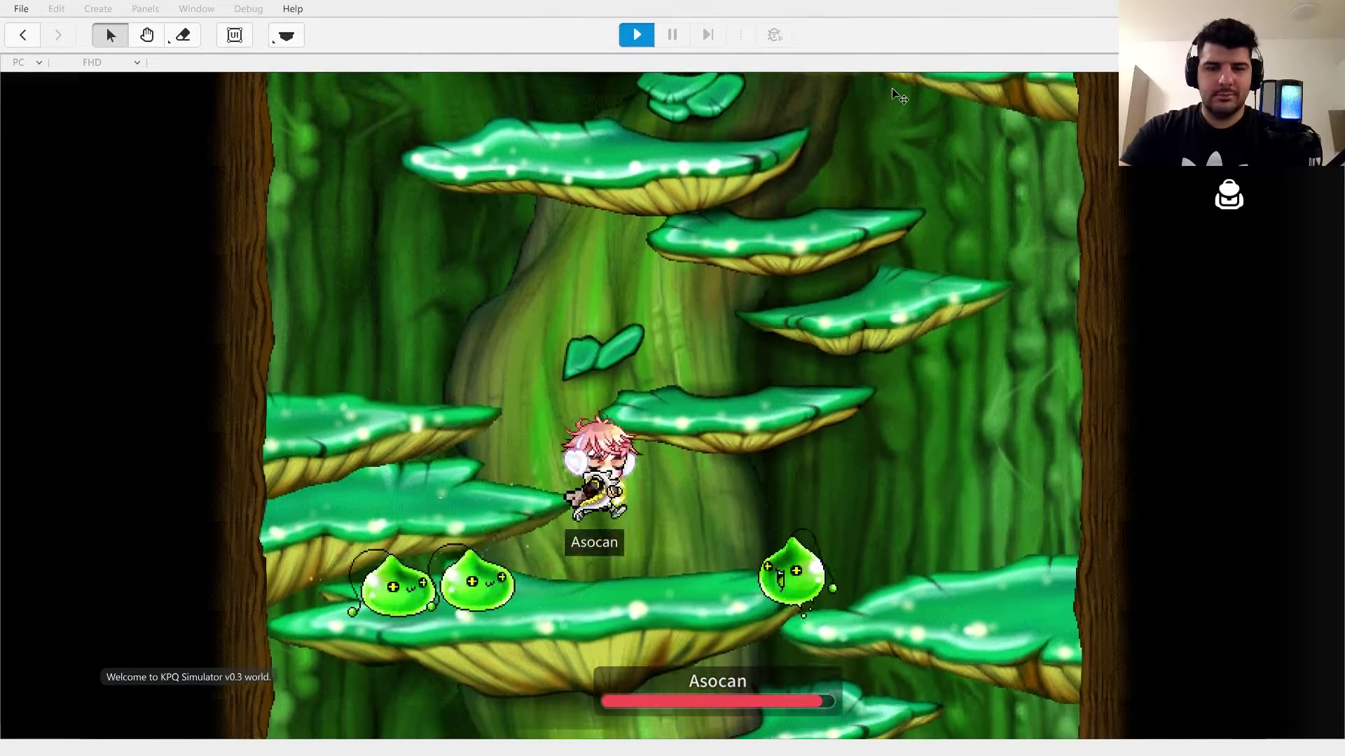
pyautogui.press('Right')
pyautogui.press('ctrl')
pyautogui.press('alt')
pyautogui.press('Left')
pyautogui.press('ctrl')
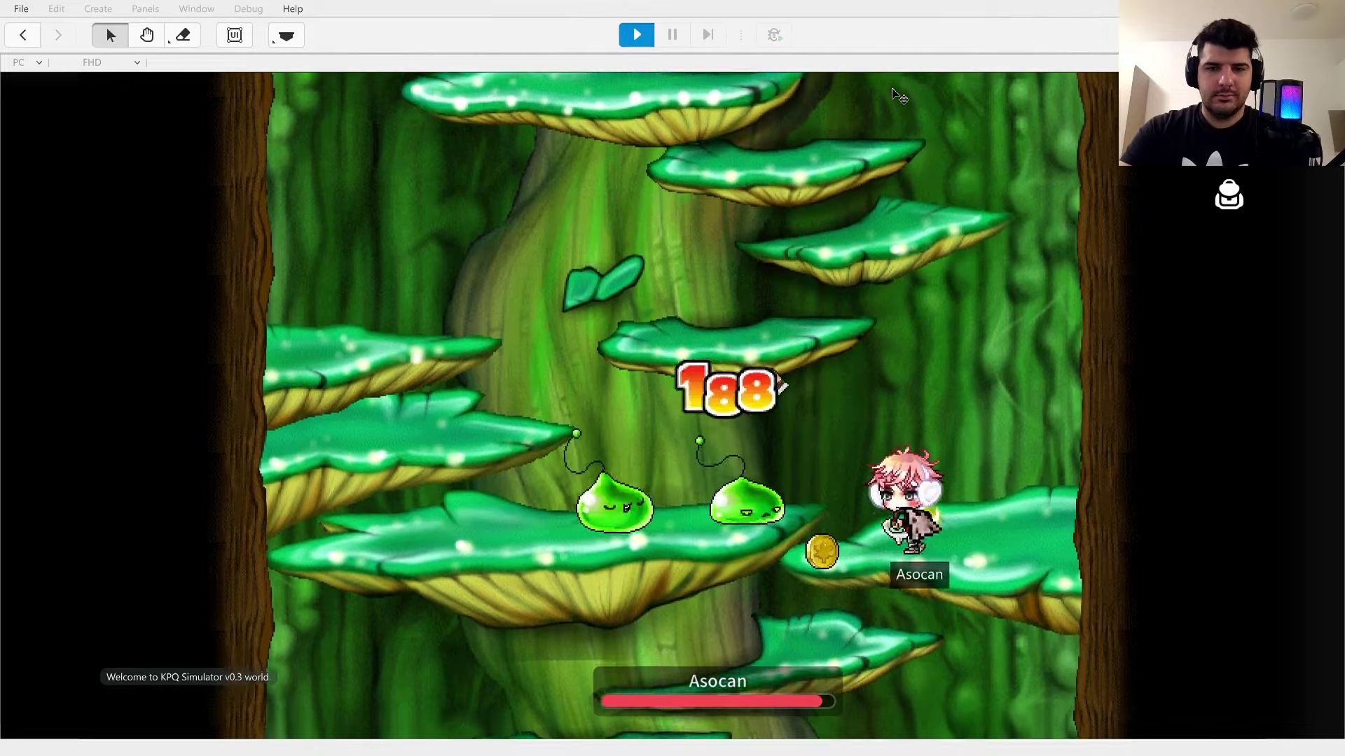
# - Attack the remaining slimes on the large lower mushroom platform and move to its middle
pyautogui.press('Left')
pyautogui.press('ctrl')
pyautogui.press('alt')
pyautogui.press('ctrl')
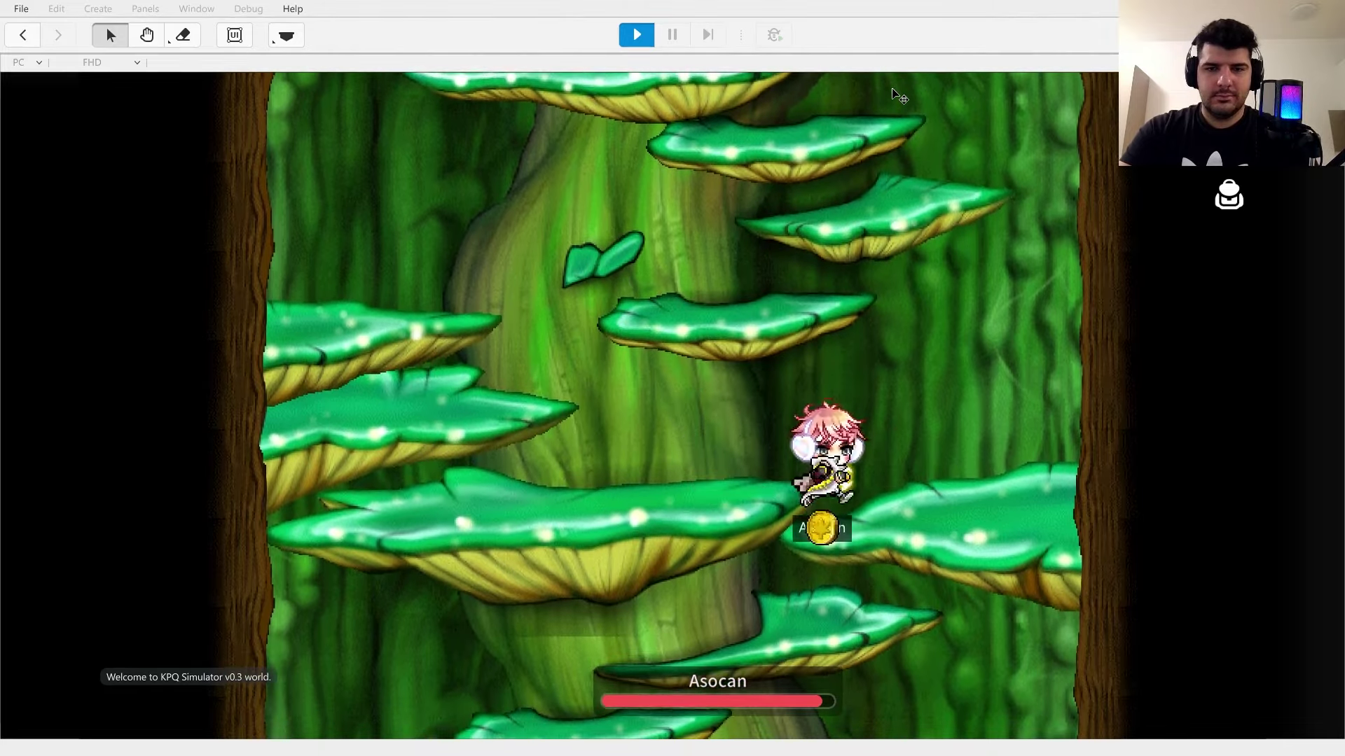
pyautogui.press('Left')
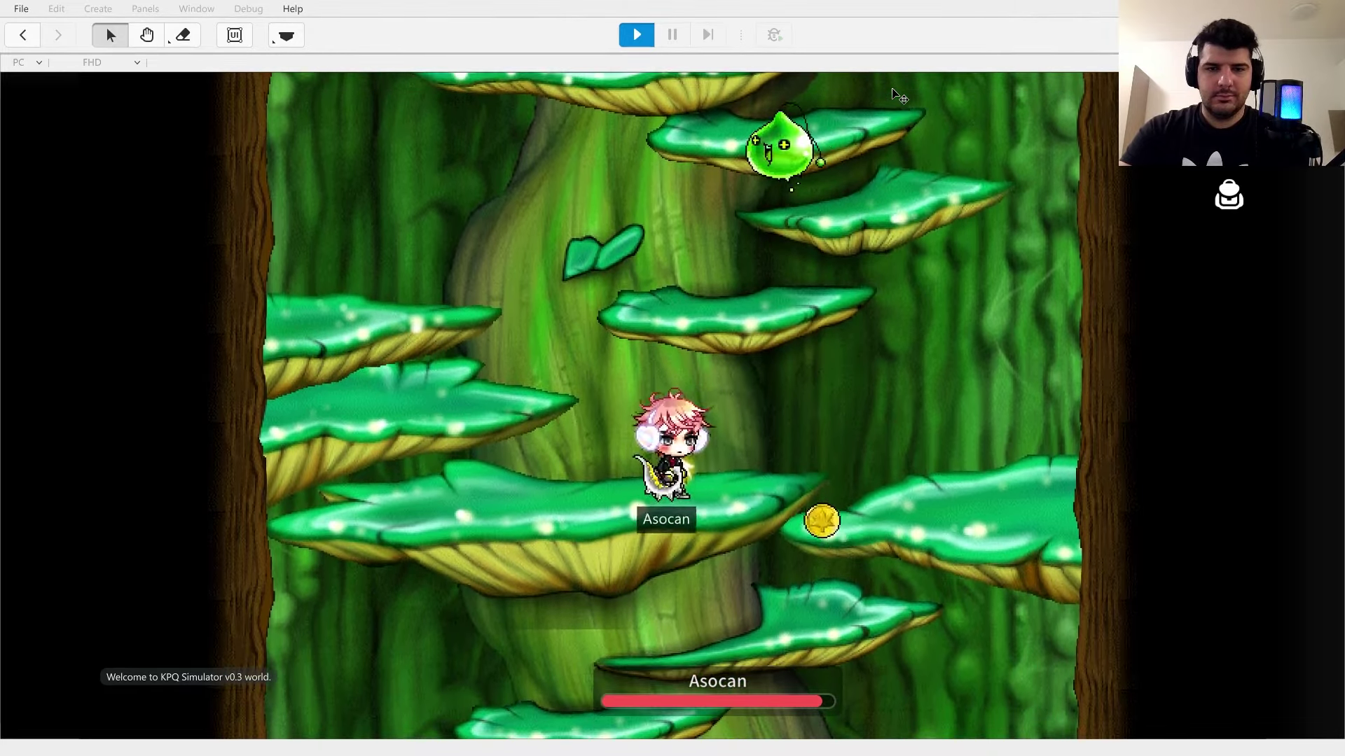
# - Jump between the large lower platform and the lower-left ledge, attacking the respawned slime at the ledge
pyautogui.press('Right')
pyautogui.press('Left')
pyautogui.press('alt')
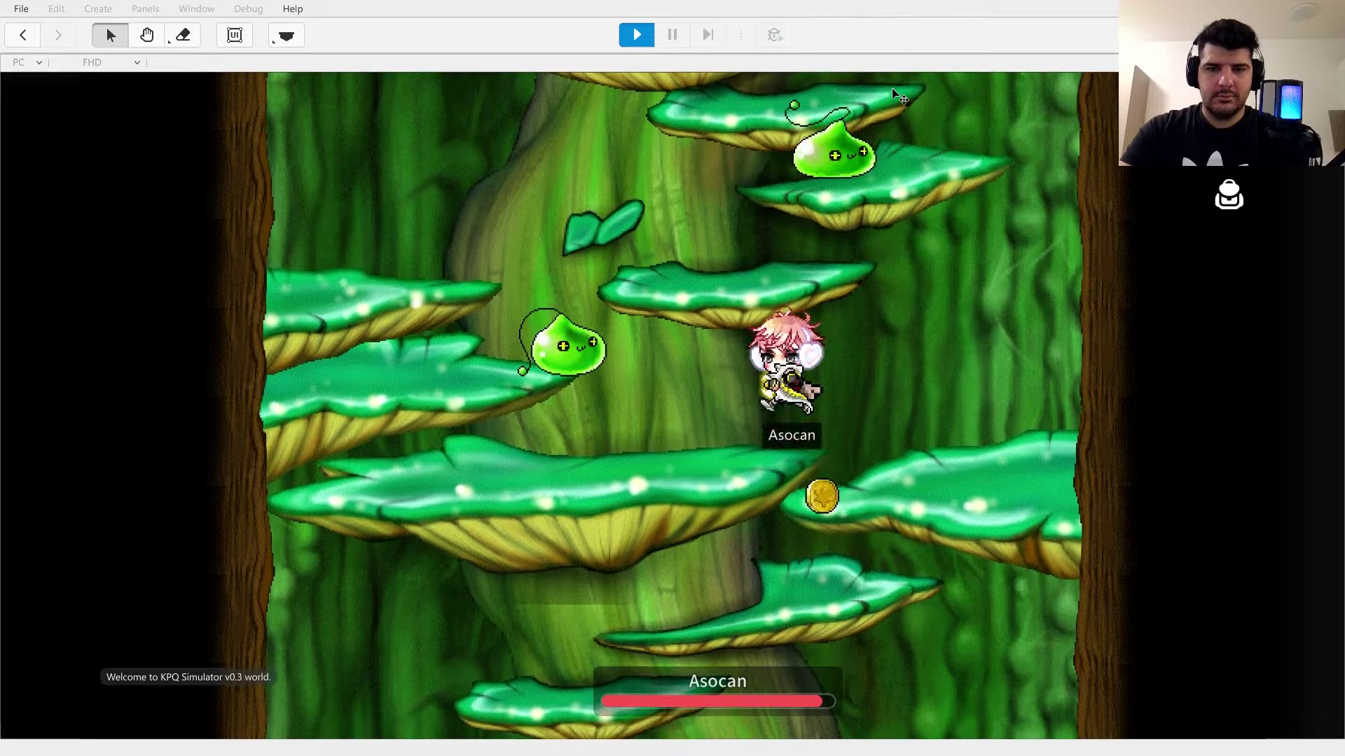
pyautogui.press('ctrl')
pyautogui.press('Left')
pyautogui.press('alt')
pyautogui.press('alt')
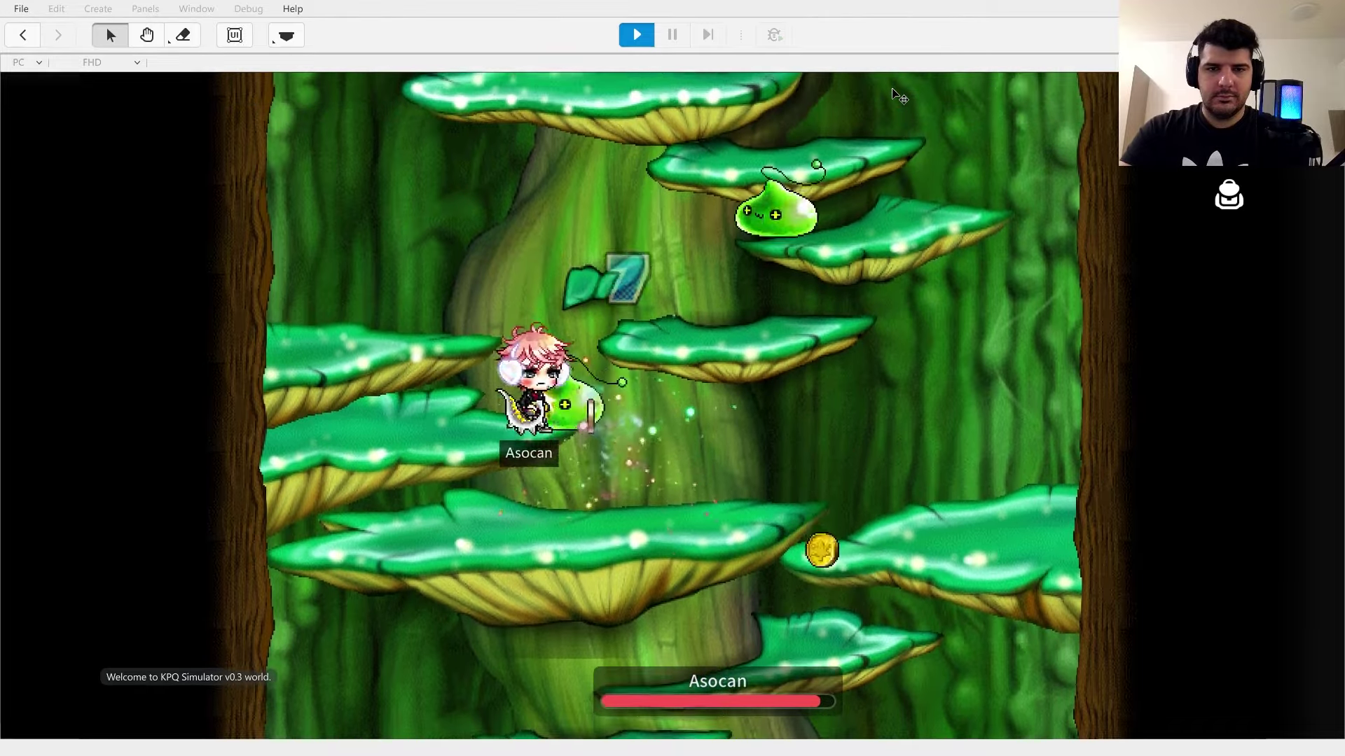
pyautogui.press('Right')
pyautogui.press('alt')
pyautogui.press('alt')
pyautogui.press('Left')
pyautogui.press('alt')
pyautogui.press('ctrl')
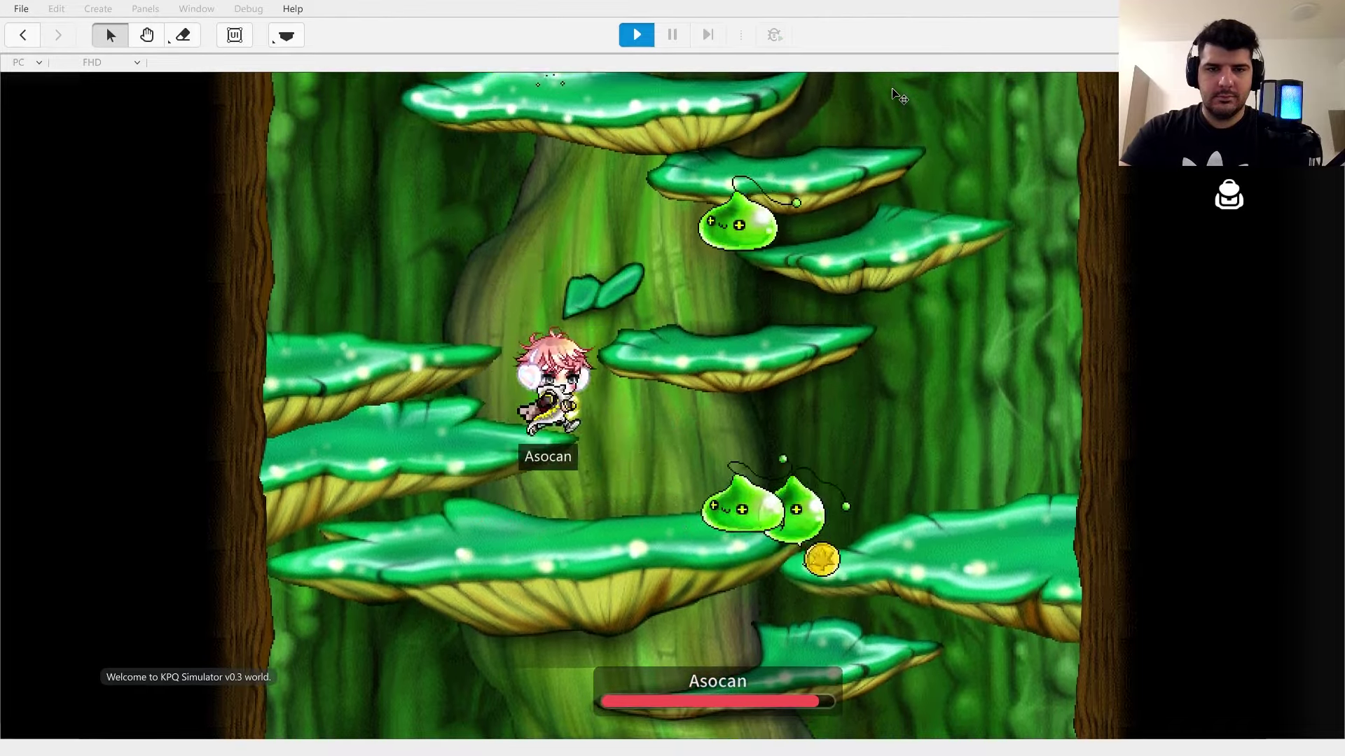
# - Climb from the lower-left ledge up the small platforms to the middle mushroom and attack its slimes
pyautogui.press('Right')
pyautogui.press('alt')
pyautogui.press('ctrl')
pyautogui.press('Right')
pyautogui.press('alt')
pyautogui.press('Left')
pyautogui.press('alt')
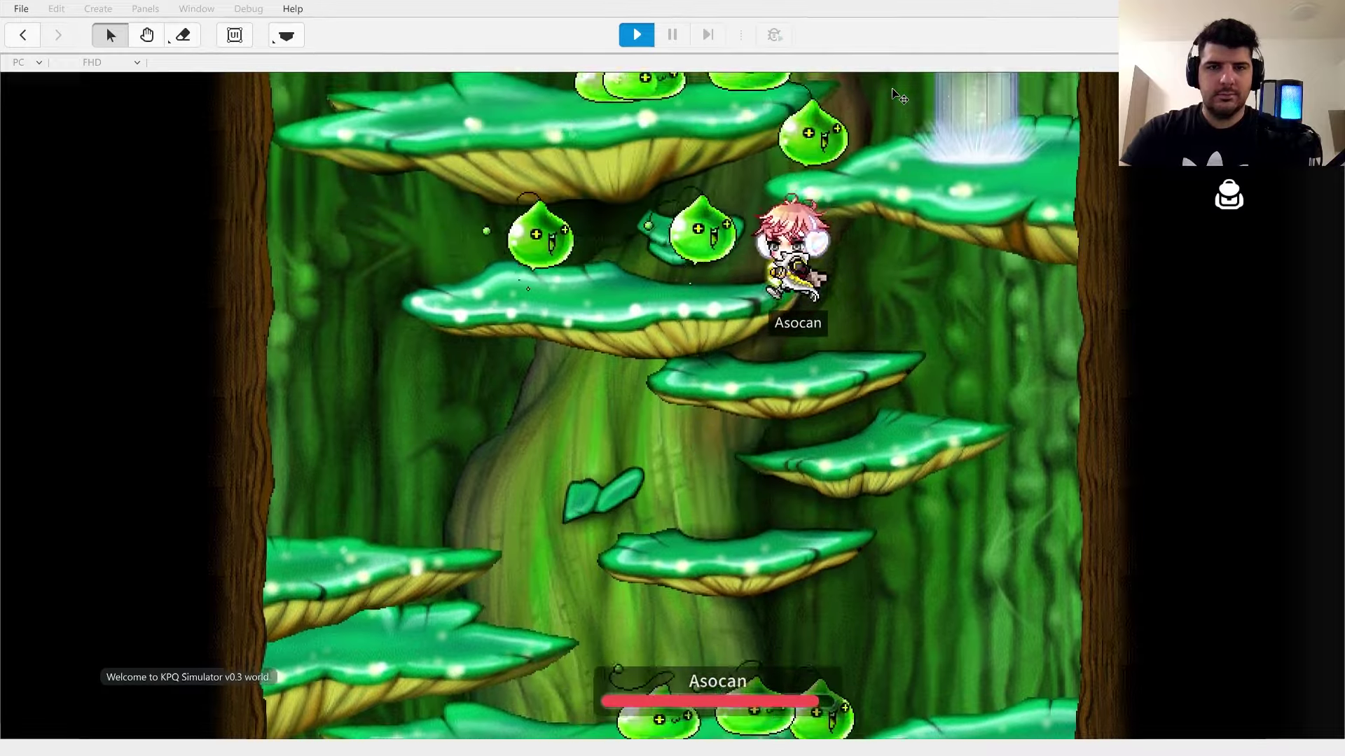
pyautogui.press('Left')
pyautogui.press('alt')
pyautogui.press('ctrl')
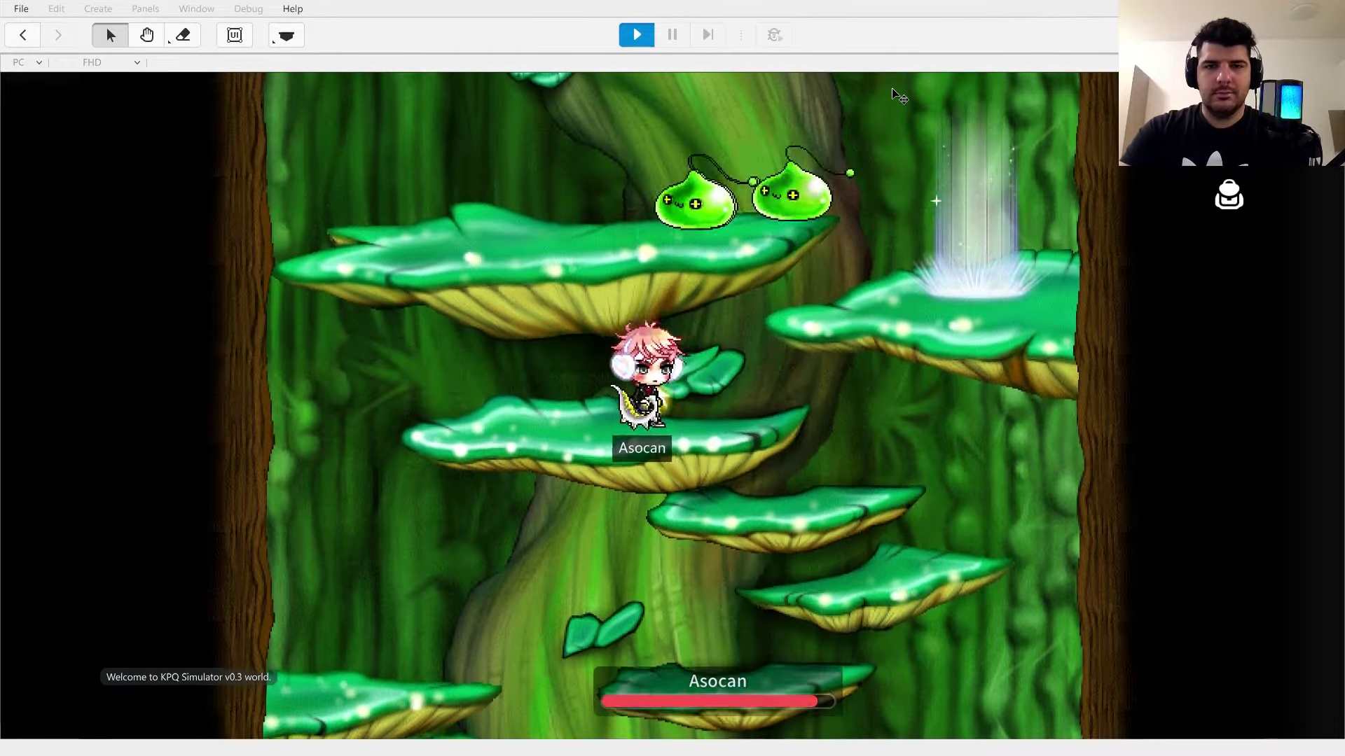
# - Jump up to the large top mushroom platform and attack the respawned slimes on it
pyautogui.press('Right')
pyautogui.press('alt')
pyautogui.press('Left')
pyautogui.press('alt')
pyautogui.press('ctrl')
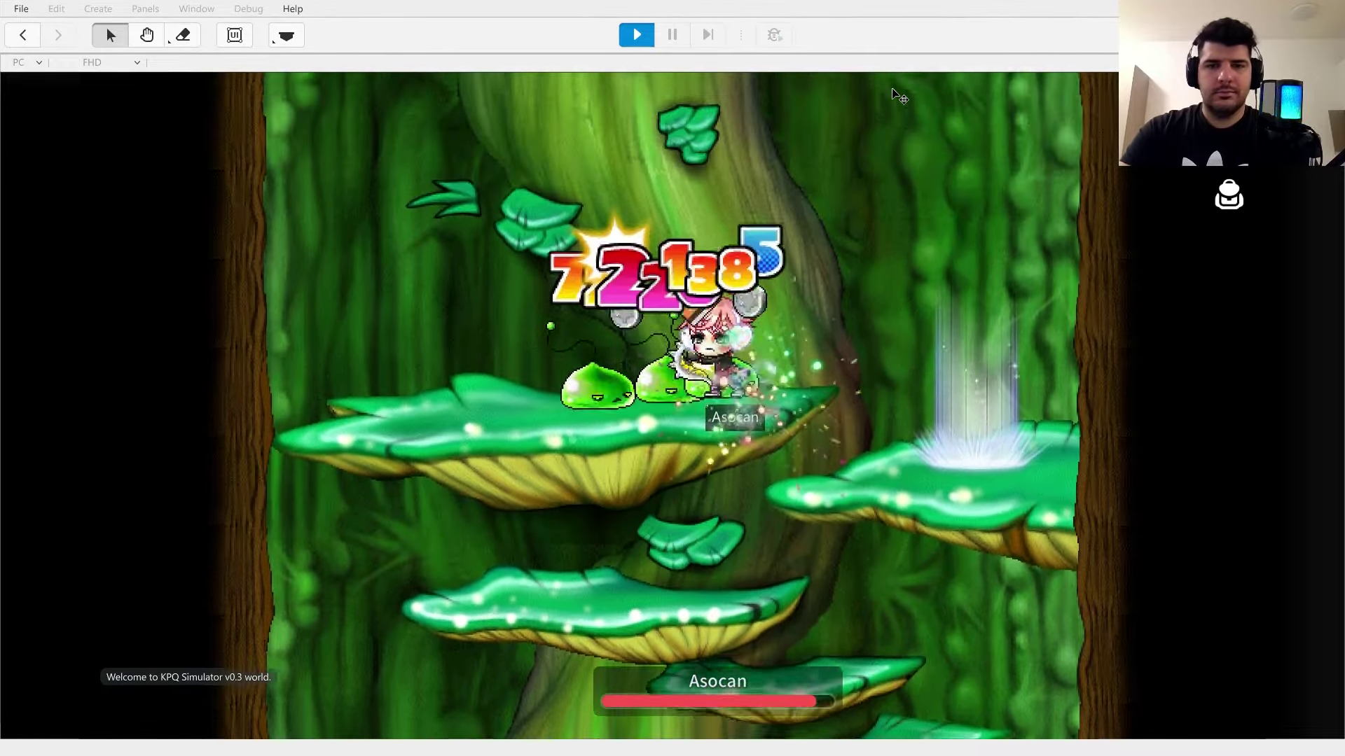
pyautogui.press('Left')
pyautogui.press('Right')
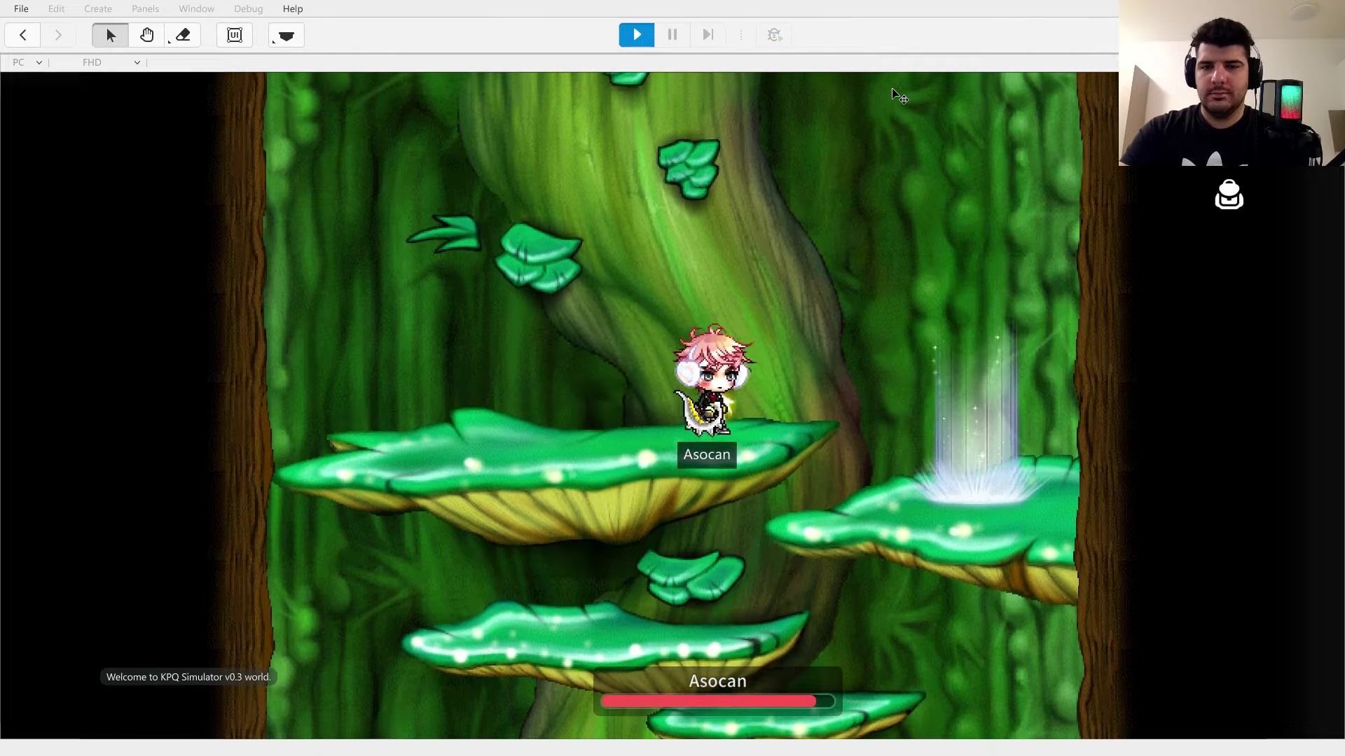
# - Drop through the platforms to the small mushroom above the large lower one and attack the slime overhead
pyautogui.press('Right')
pyautogui.hotkey('Down', 'alt')
pyautogui.hotkey('Down', 'alt')
pyautogui.hotkey('Down', 'alt')
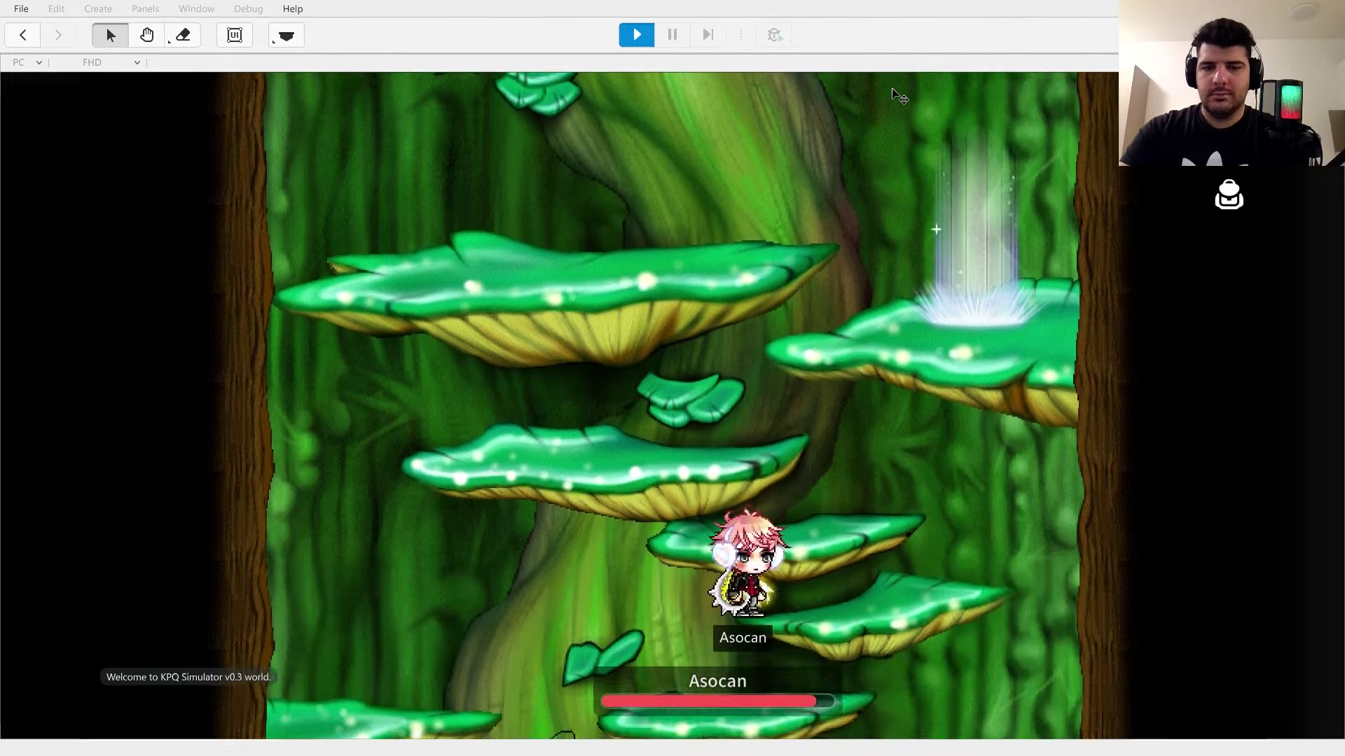
pyautogui.press('Left')
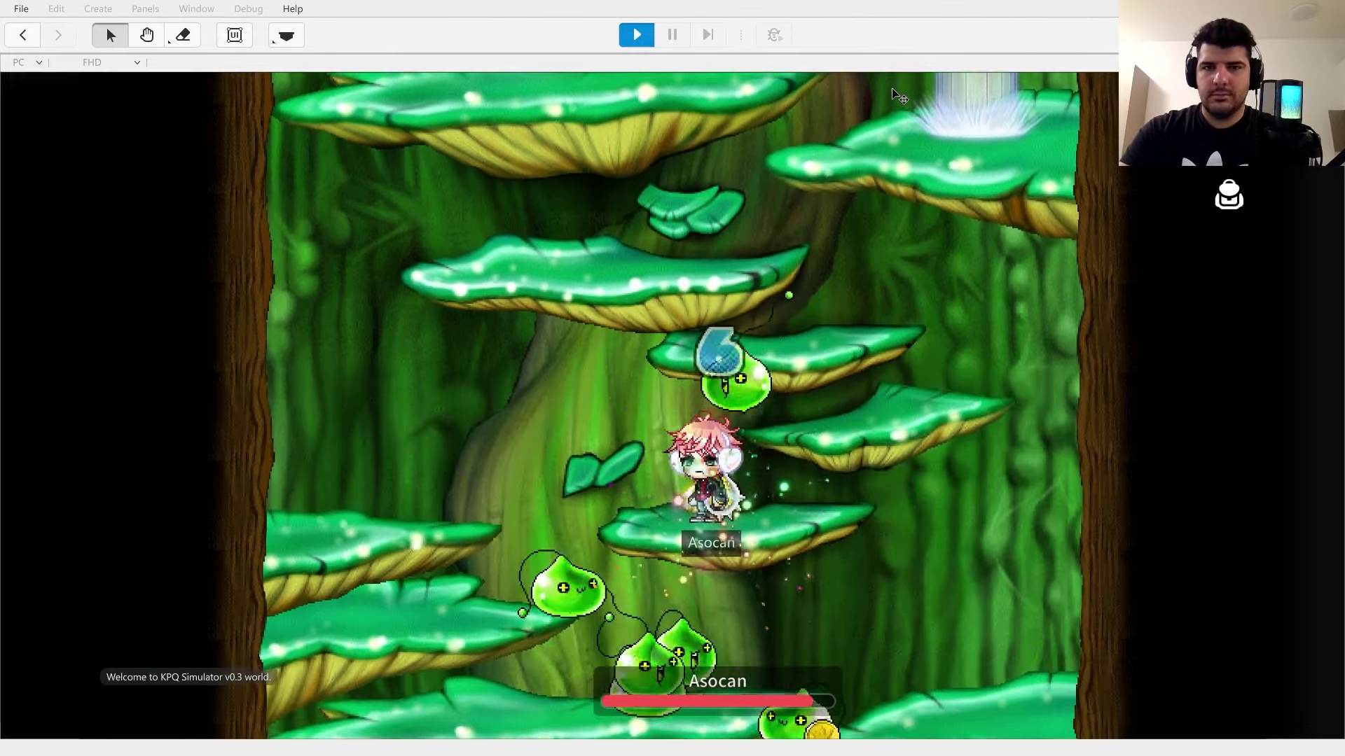
pyautogui.press('Left')
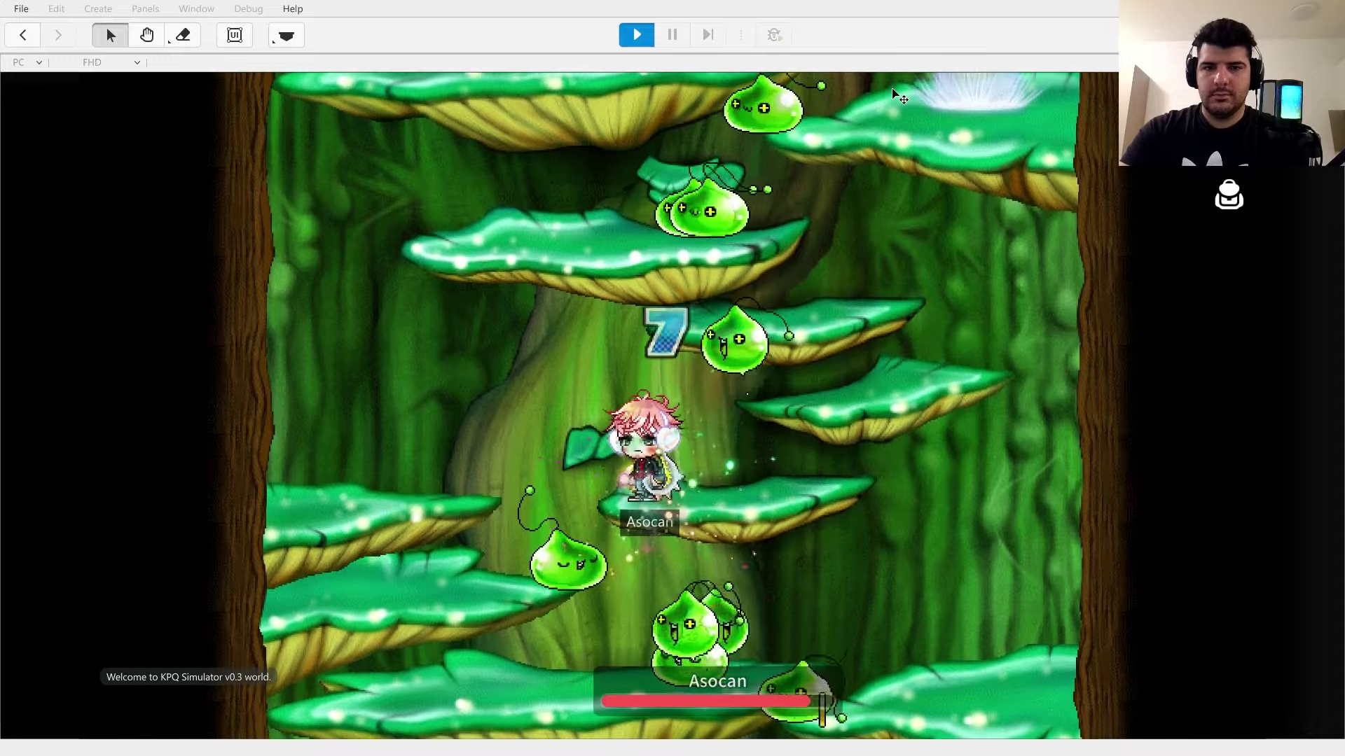
pyautogui.press('ctrl')
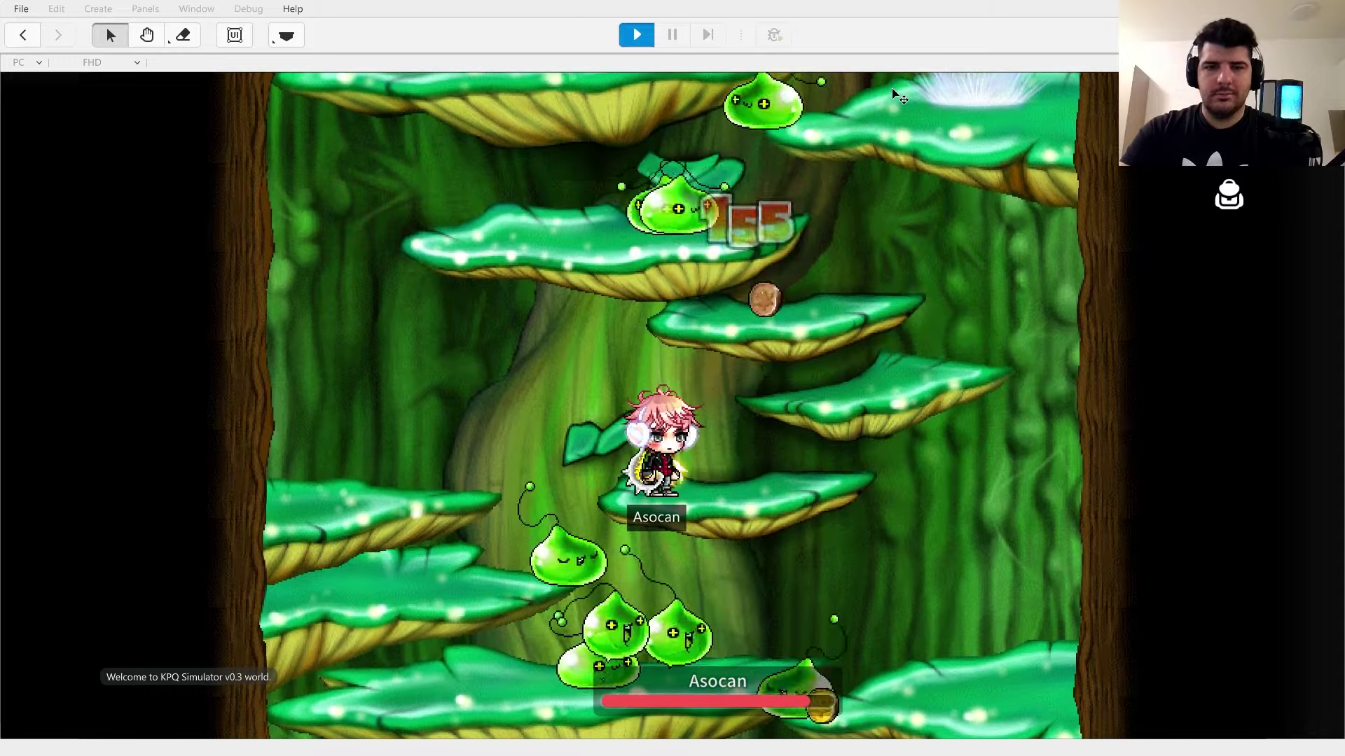
# - Cross the lower-left ledges and clear the slimes along the large lower mushroom platform
pyautogui.press('Left')
pyautogui.press('alt')
pyautogui.hotkey('alt', 'Down')
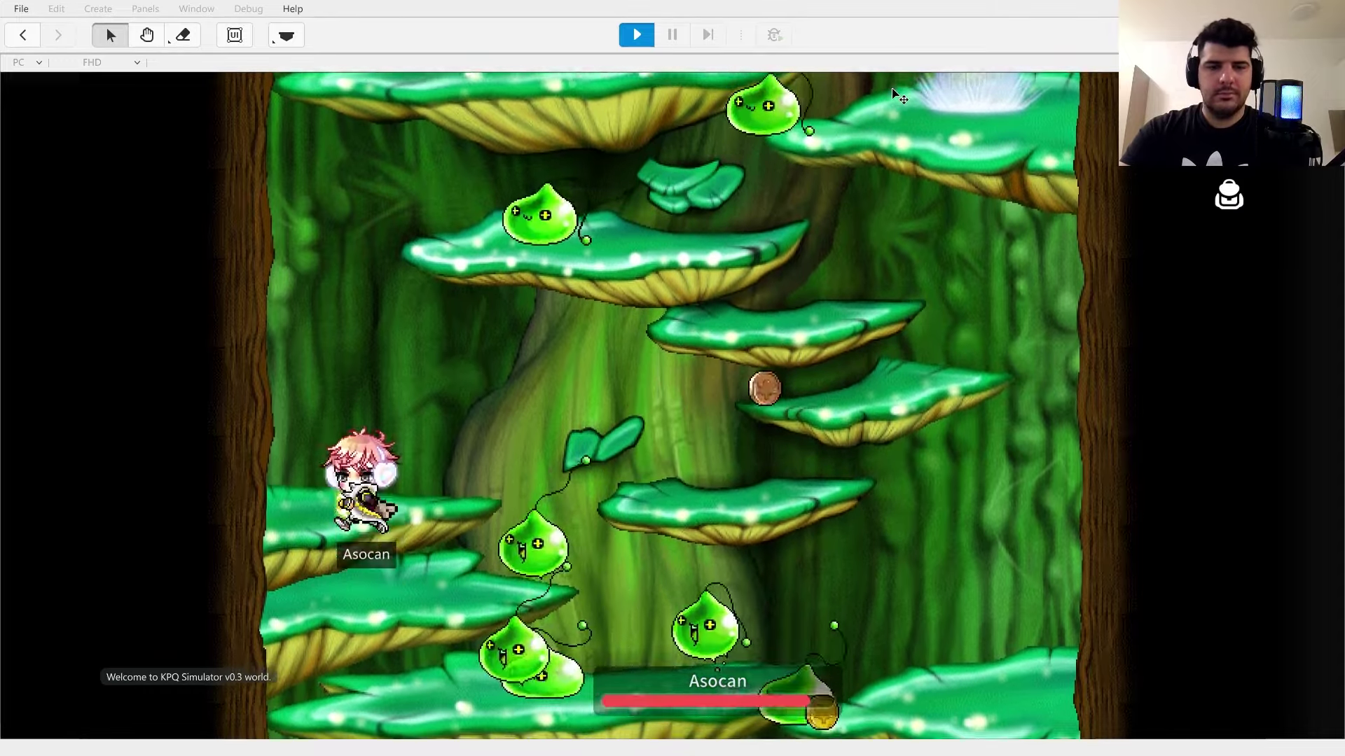
pyautogui.press('Right')
pyautogui.press('ctrl')
pyautogui.press('Right')
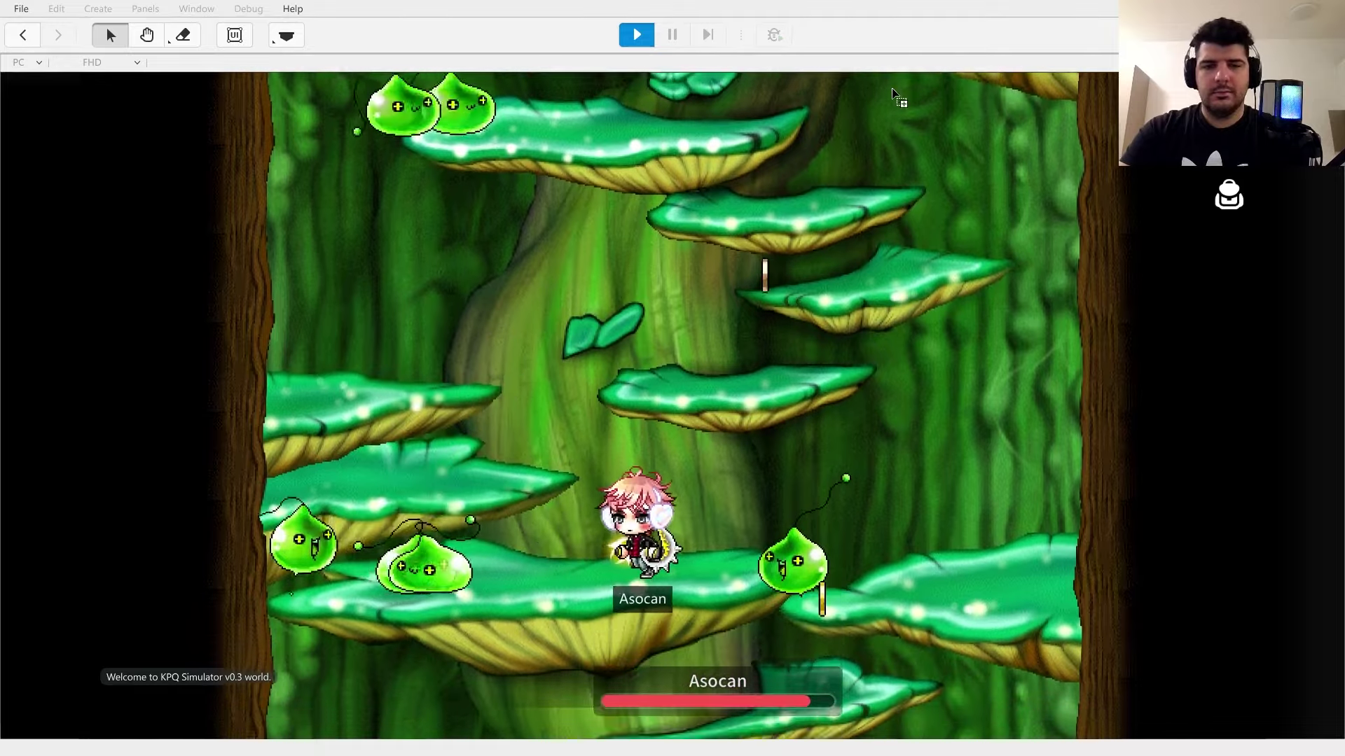
pyautogui.press('ctrl')
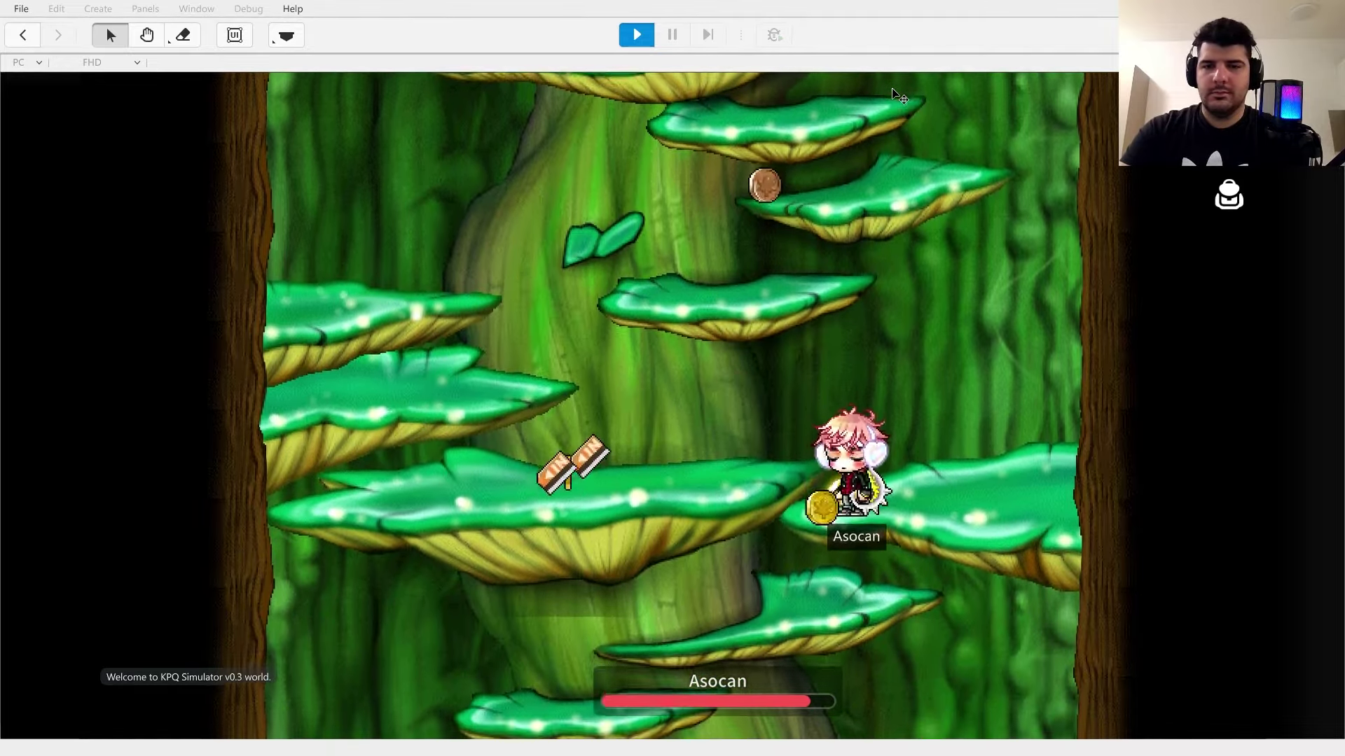
# - Climb to the top mushroom platform, attack its slimes, and drop to the middle platform to attack there
pyautogui.press('Left')
pyautogui.press('alt')
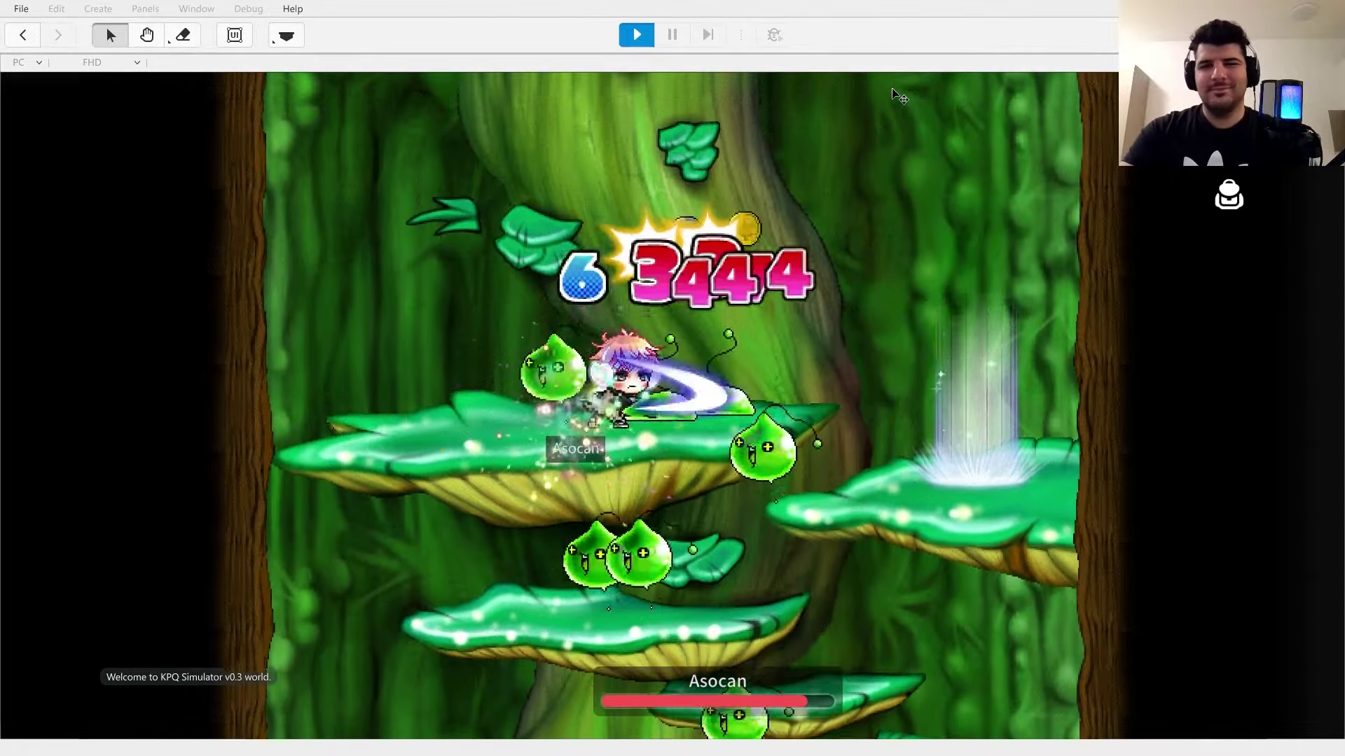
pyautogui.press('Right')
pyautogui.press('Left')
pyautogui.press('ctrl')
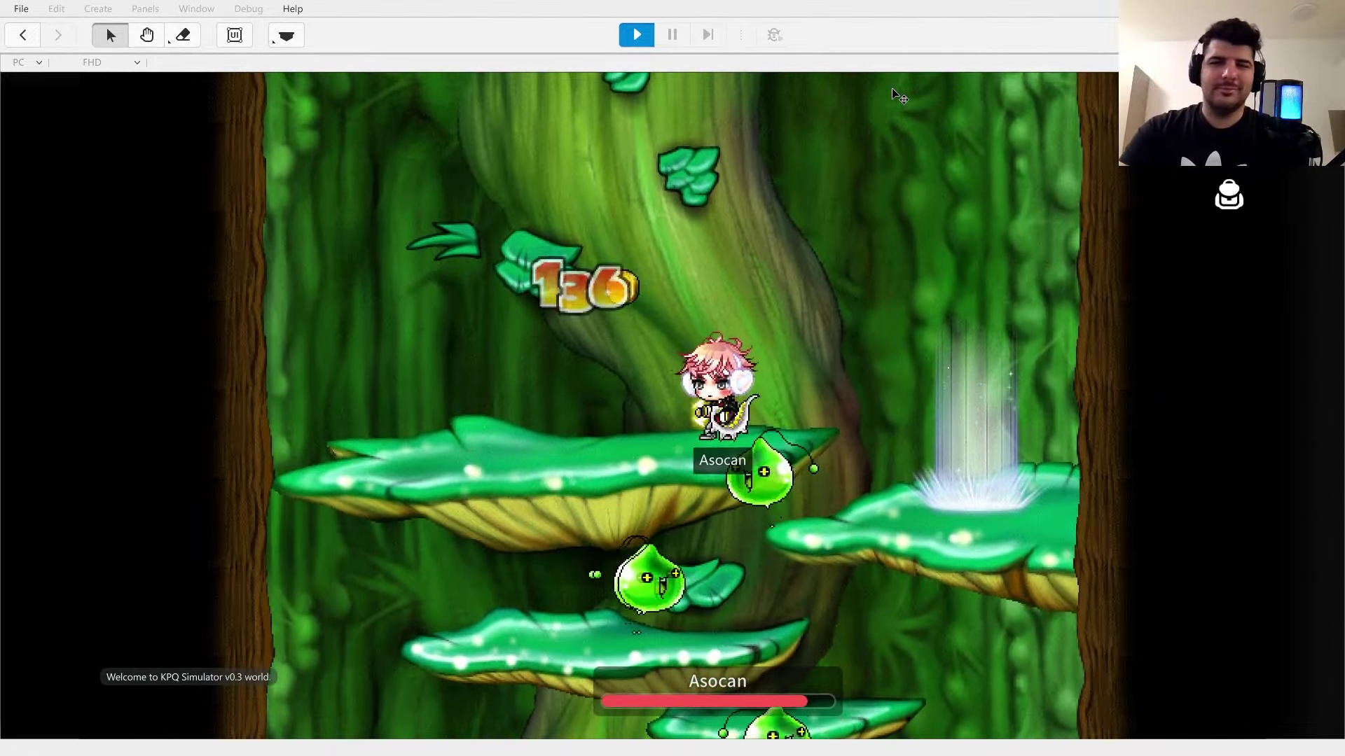
pyautogui.press('Right')
pyautogui.press('alt')
pyautogui.press('ctrl')
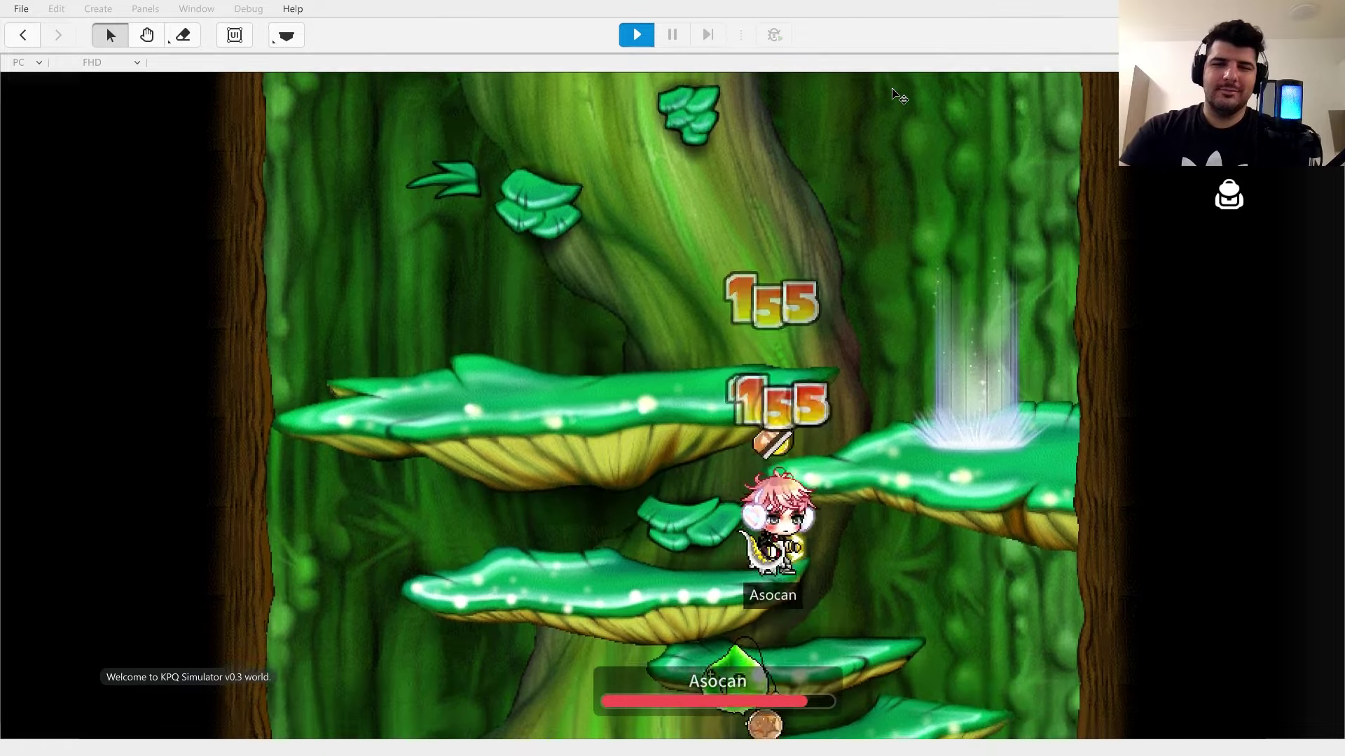
# - Attack the slime on the small platform below the middle mushroom and move down toward the lower-left ledges
pyautogui.press('Right')
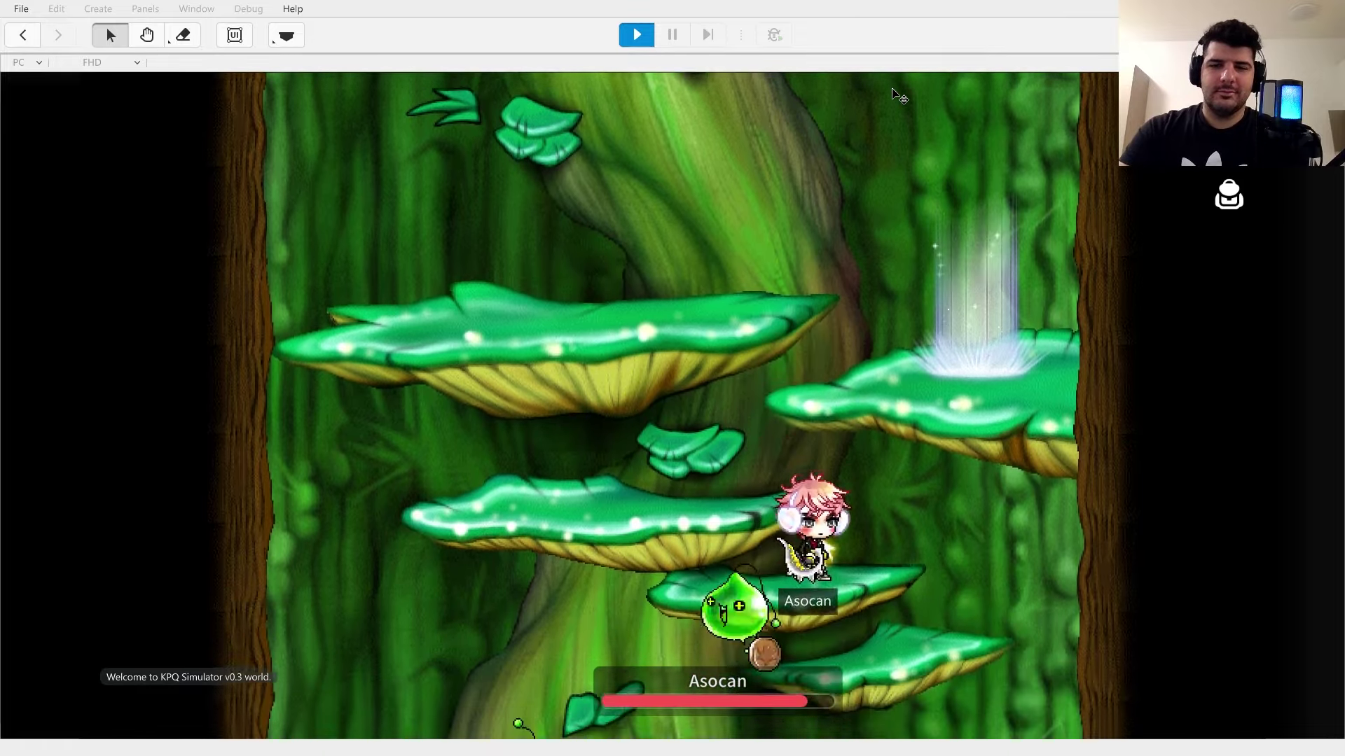
pyautogui.press('Left')
pyautogui.press('ctrl')
pyautogui.press('Left')
pyautogui.press('alt')
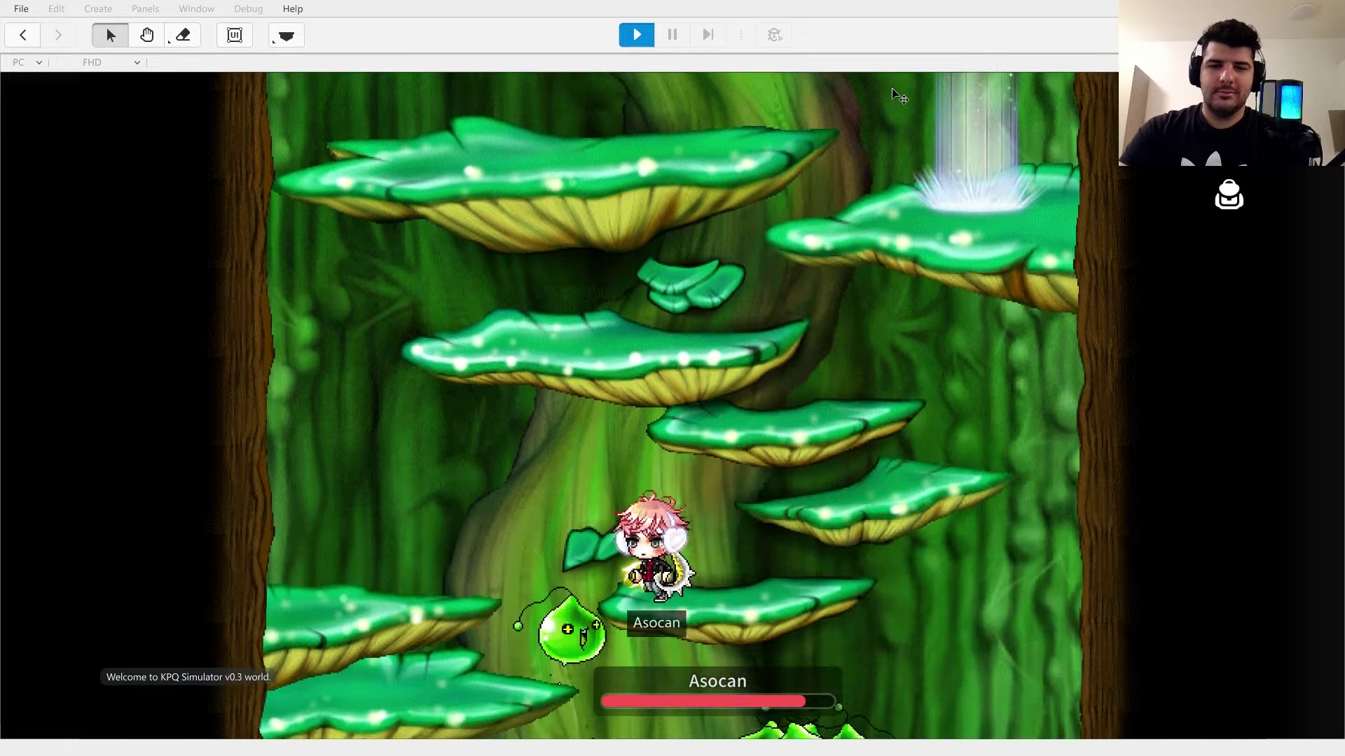
# - Attack the slime at the lower-left ledge, then drop to the large lower platform and defeat its slimes
pyautogui.press('alt')
pyautogui.press('Right')
pyautogui.press('ctrl')
pyautogui.hotkey('alt', 'Down')
pyautogui.press('Right')
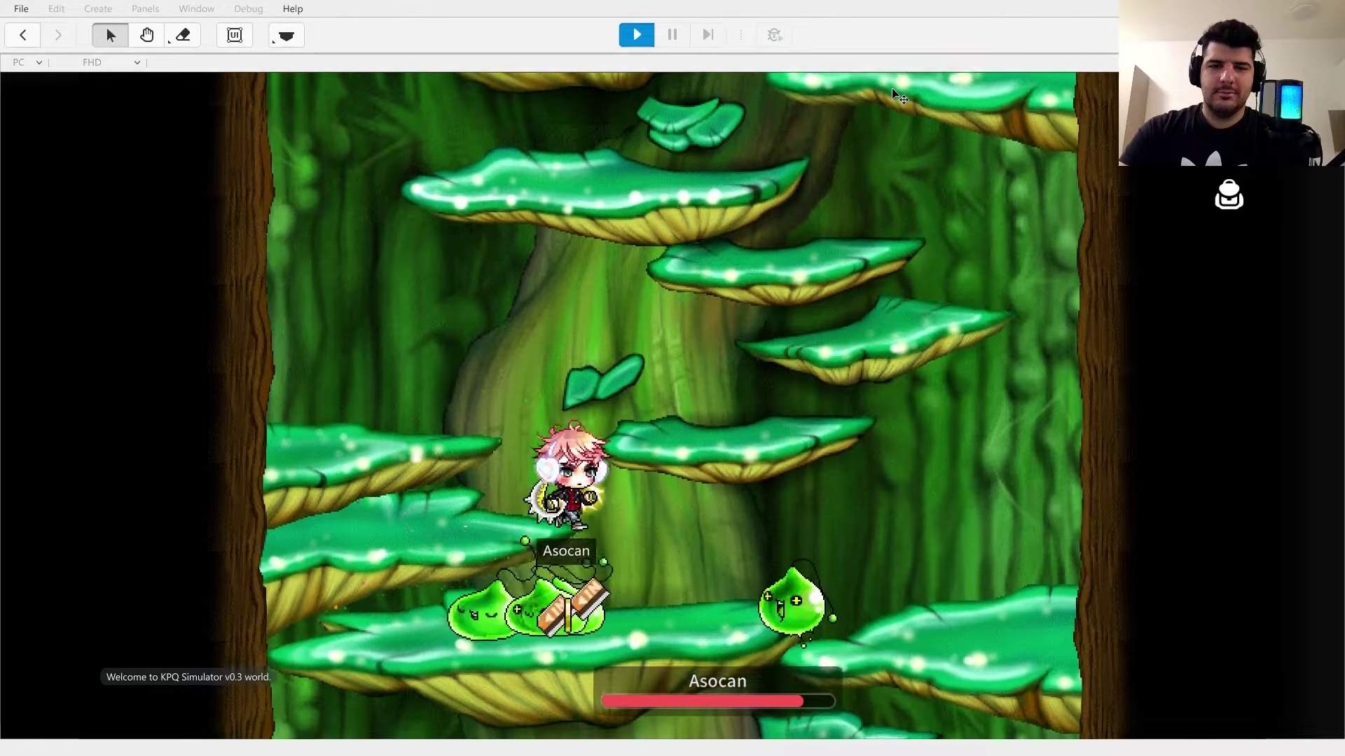
pyautogui.press('Left')
pyautogui.press('ctrl')
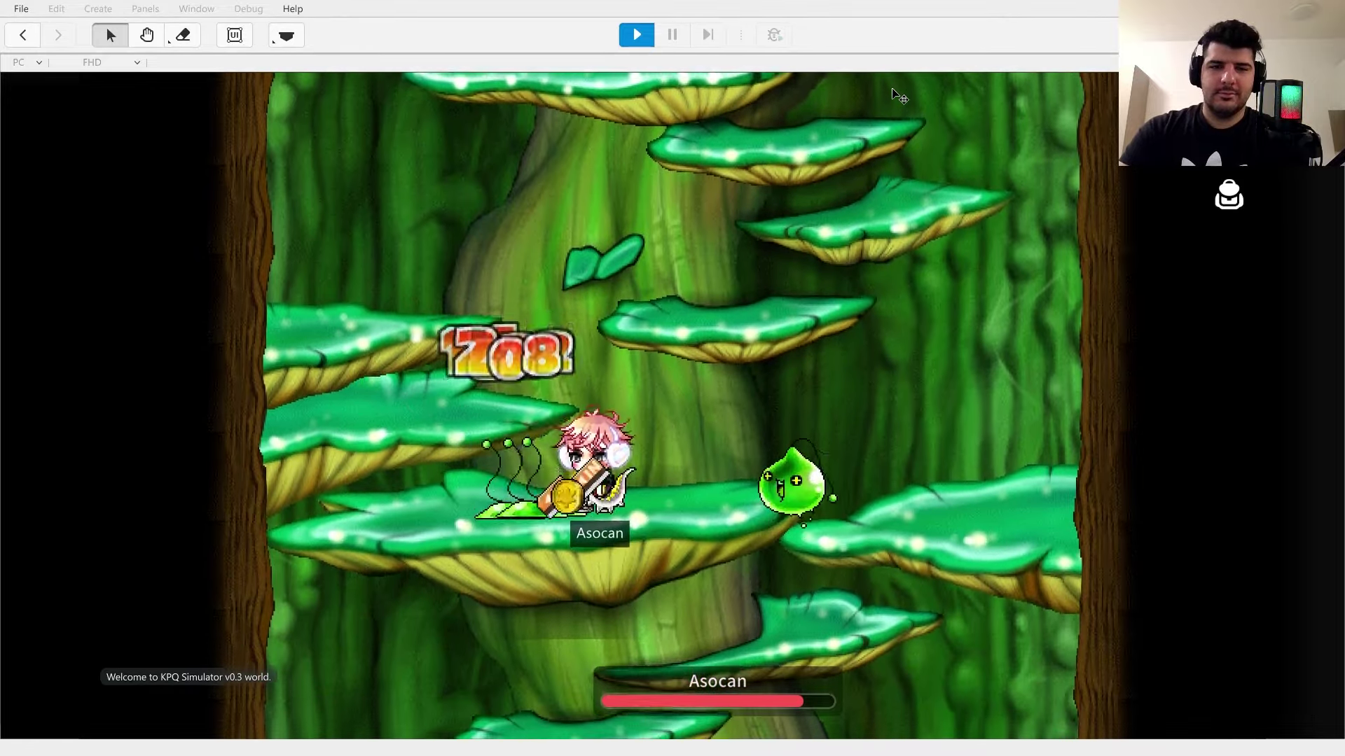
pyautogui.press('Left')
pyautogui.press('Right')
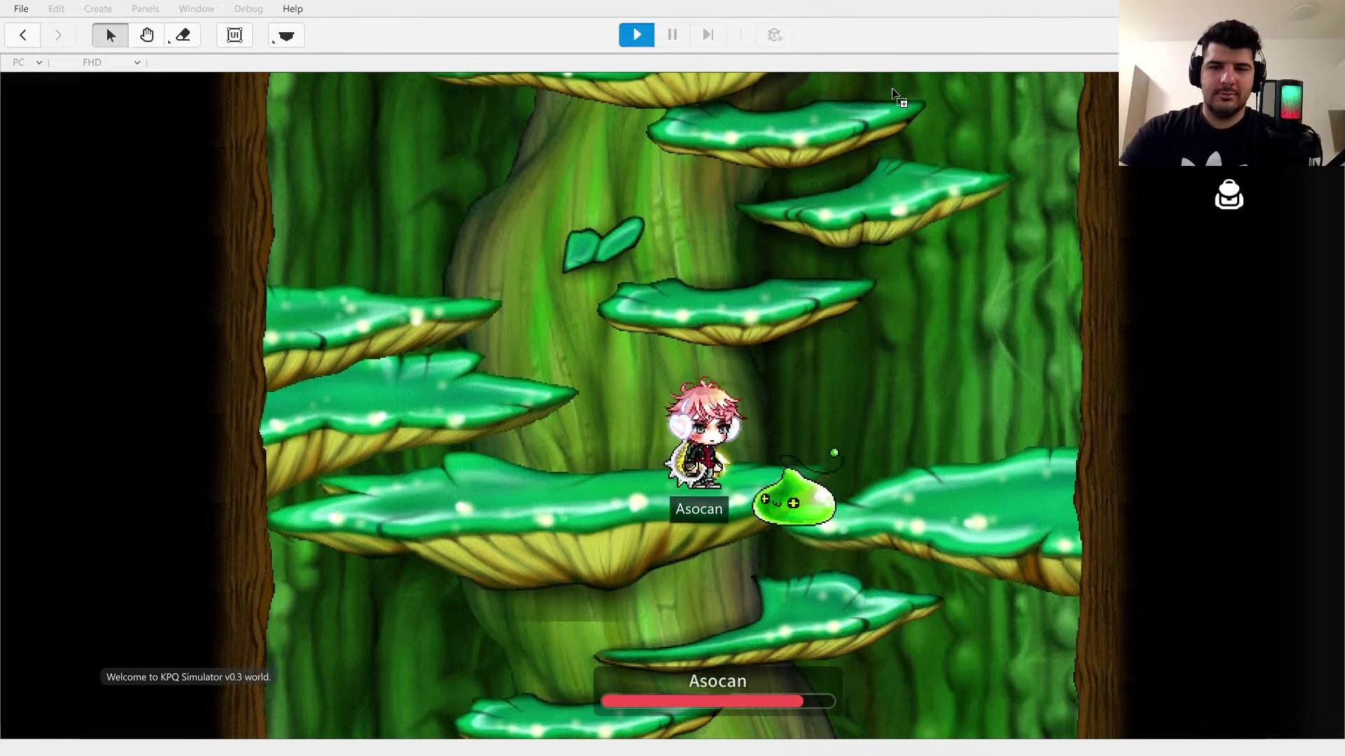
# - Climb back up via the lower-left ledge to the small mushroom platform toward the respawned slimes
pyautogui.press('Left')
pyautogui.press('alt')
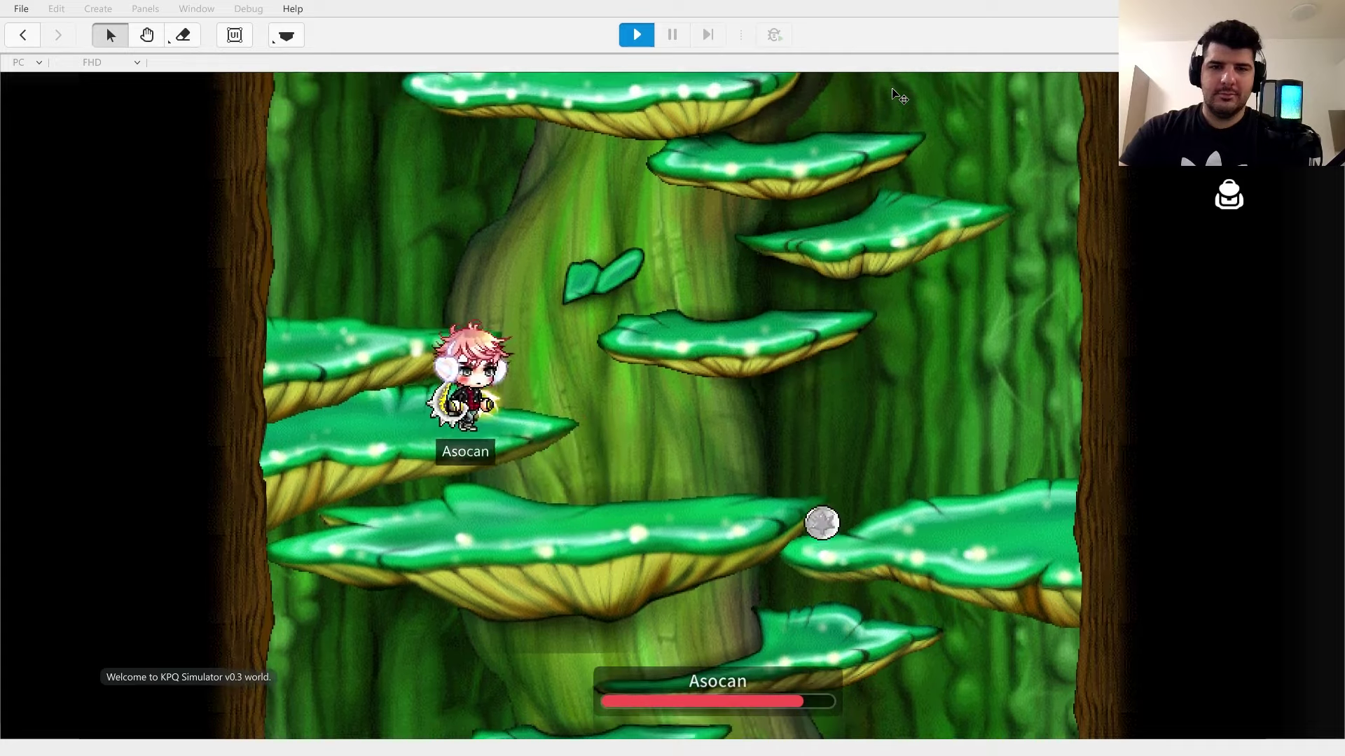
pyautogui.press('Right')
pyautogui.press('alt')
pyautogui.press('Left')
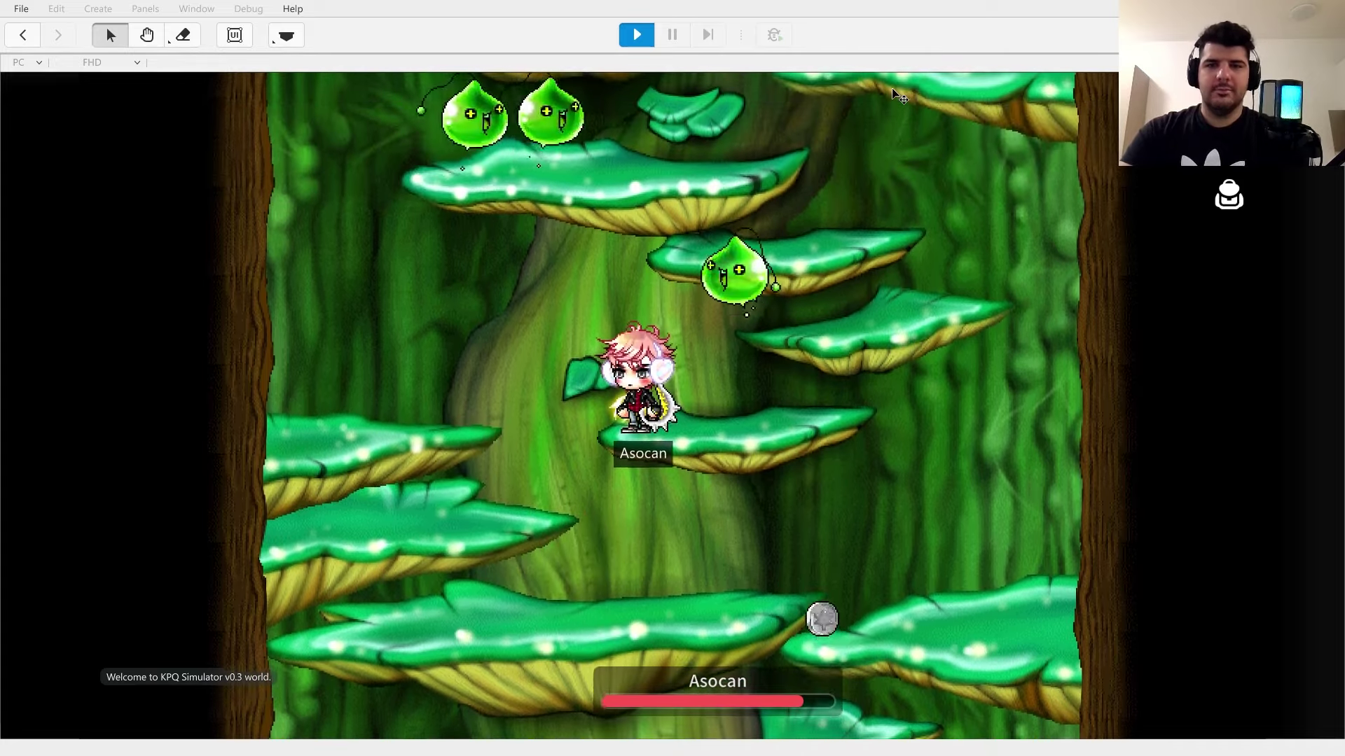